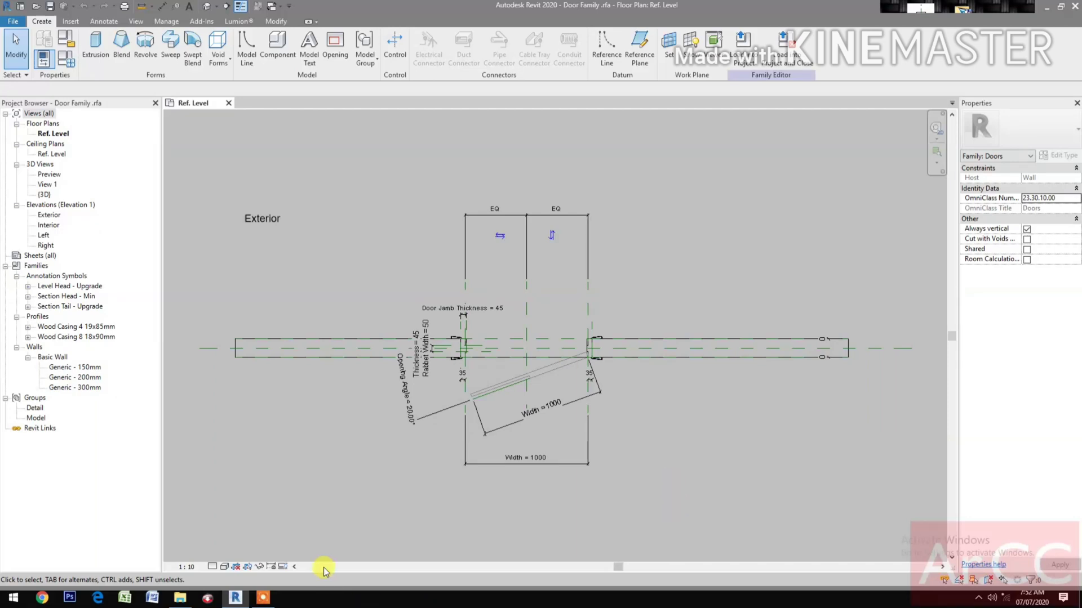
Open the LD2P .rfa family from the Desktop folder and bring up its Front elevation view
{"action": "left_click", "coordinate": [184, 599]}
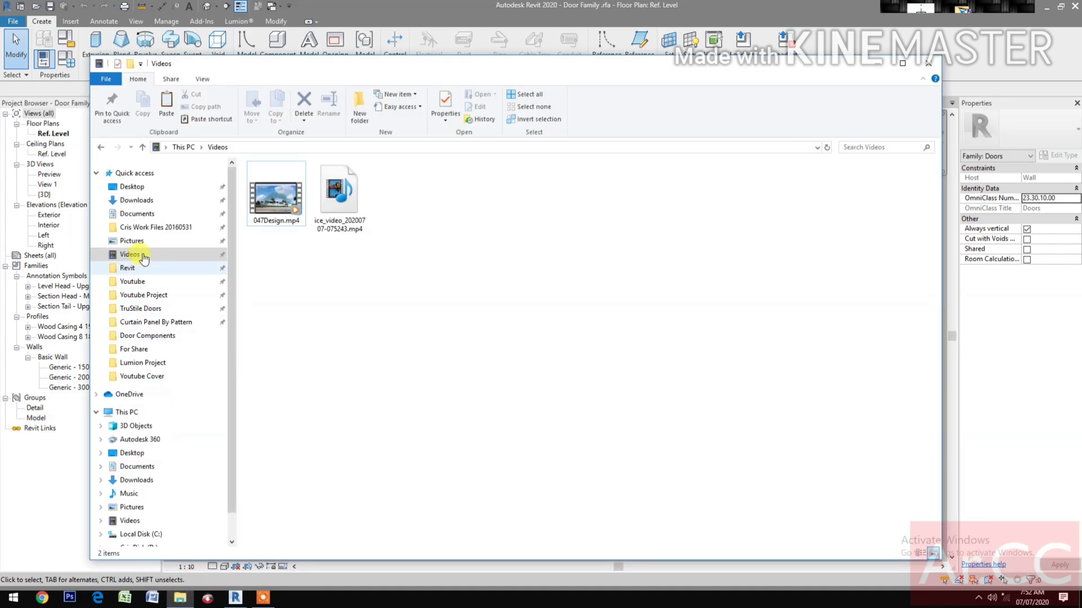
{"action": "left_click", "coordinate": [135, 186]}
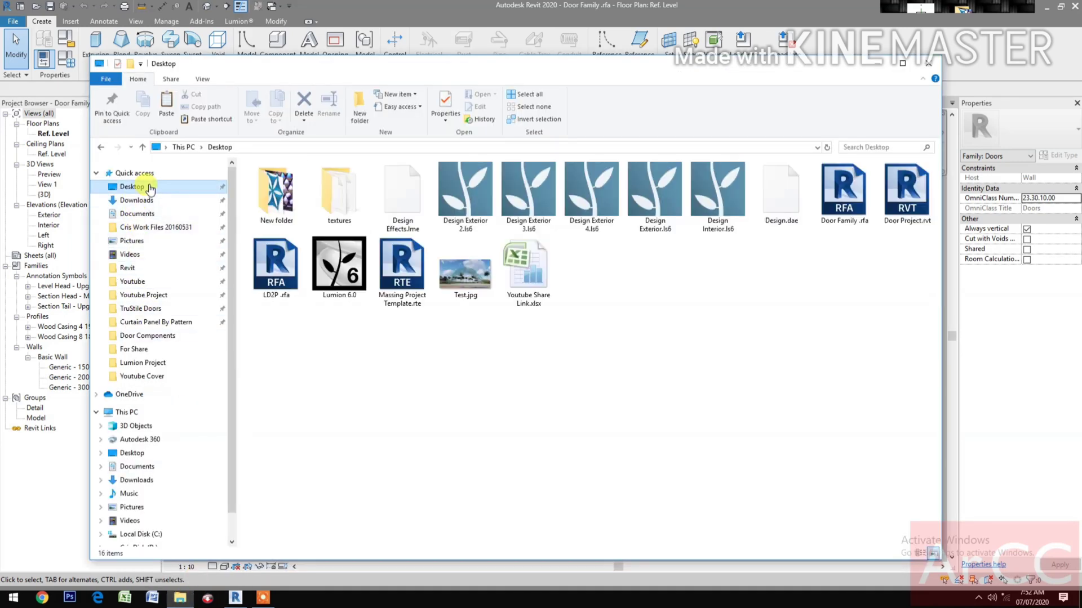
{"action": "double_click", "coordinate": [275, 293]}
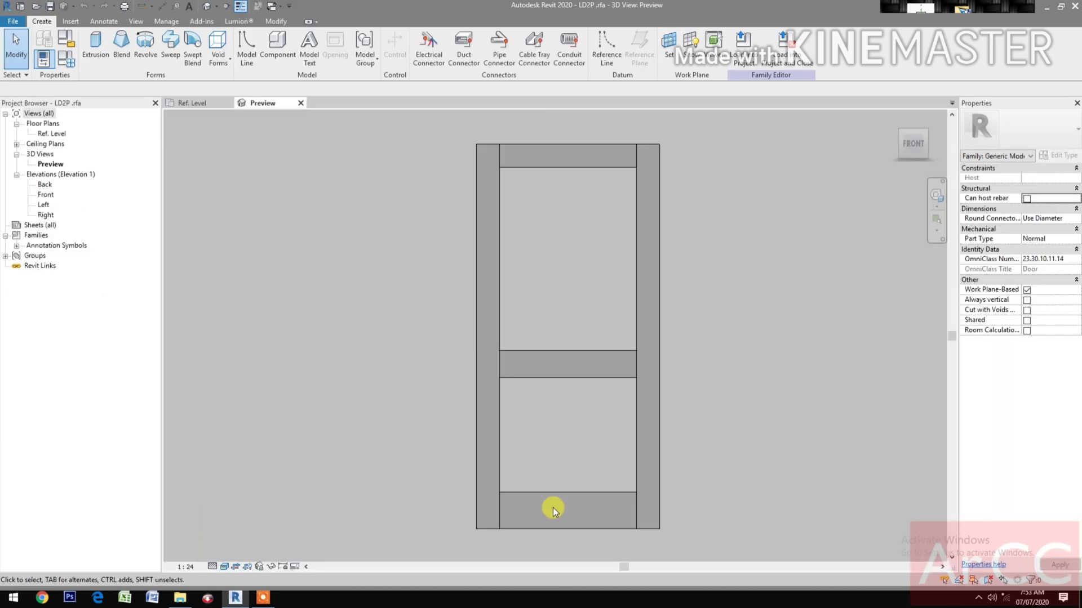
{"action": "left_click", "coordinate": [48, 195]}
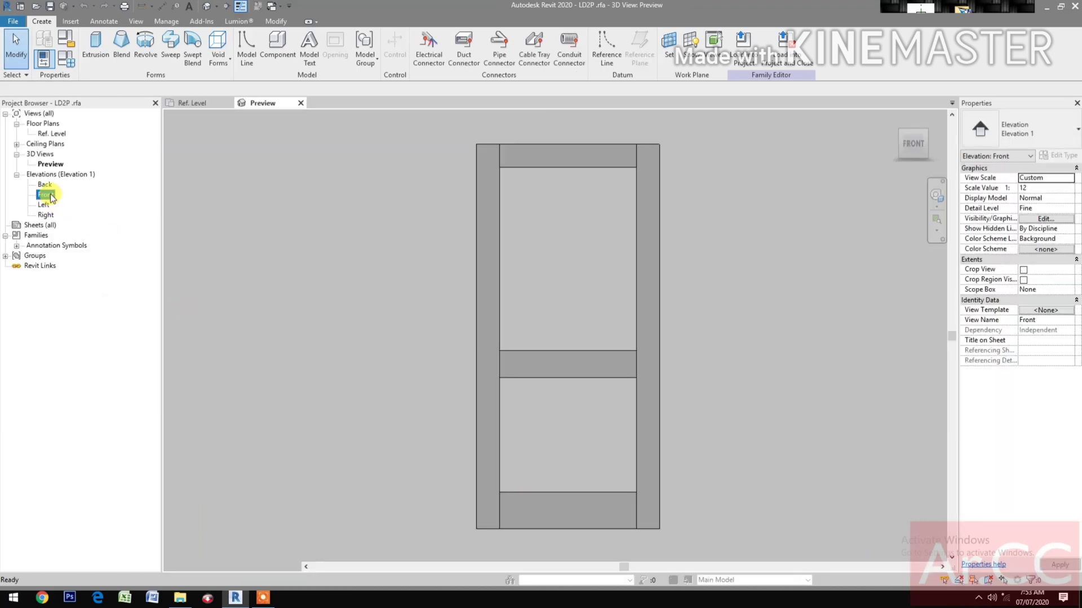
{"action": "double_click", "coordinate": [47, 195]}
{"action": "scroll", "coordinate": [623, 506], "scroll_direction": "up", "scroll_amount": 2}
{"action": "middle_click_drag", "start_coordinate": [623, 506], "coordinate": [626, 539]}
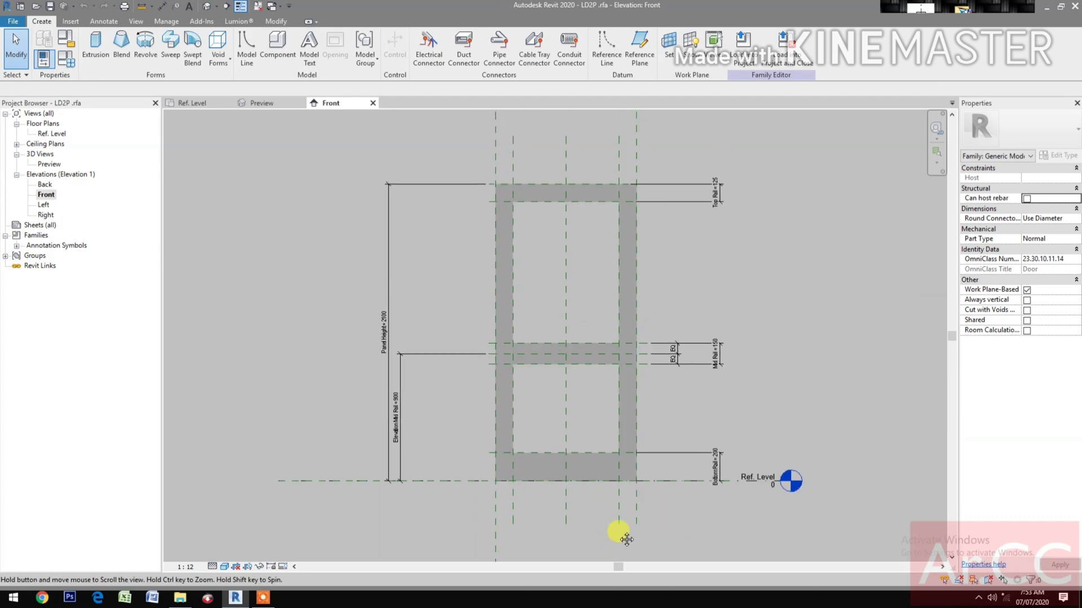
Associate the material of the door's two vertical stiles with a new type parameter named Frame Stile Finish
{"action": "left_click", "coordinate": [499, 405]}
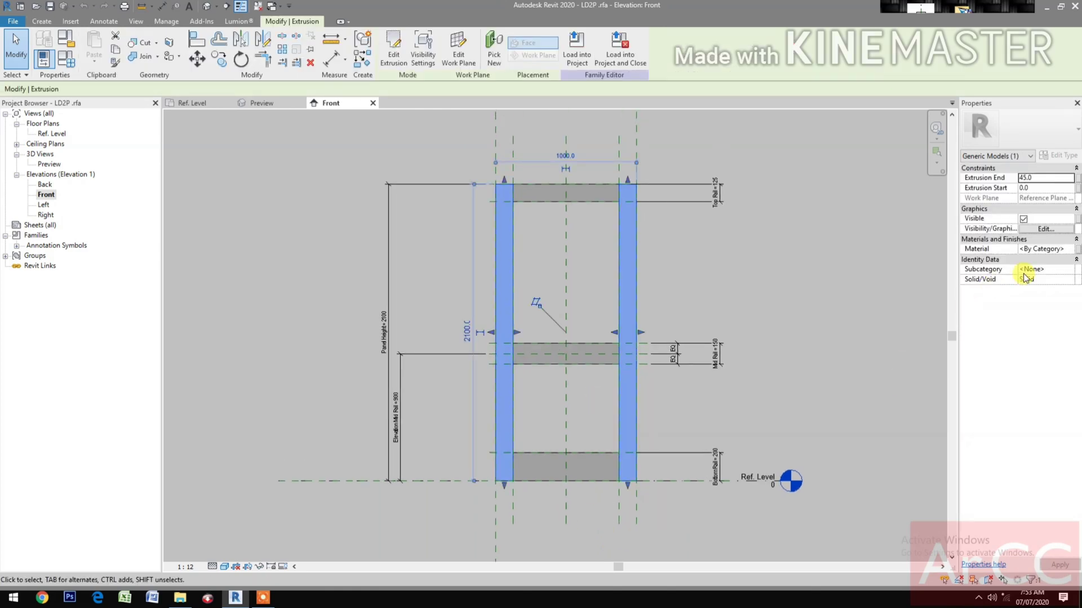
{"action": "left_click", "coordinate": [1077, 249]}
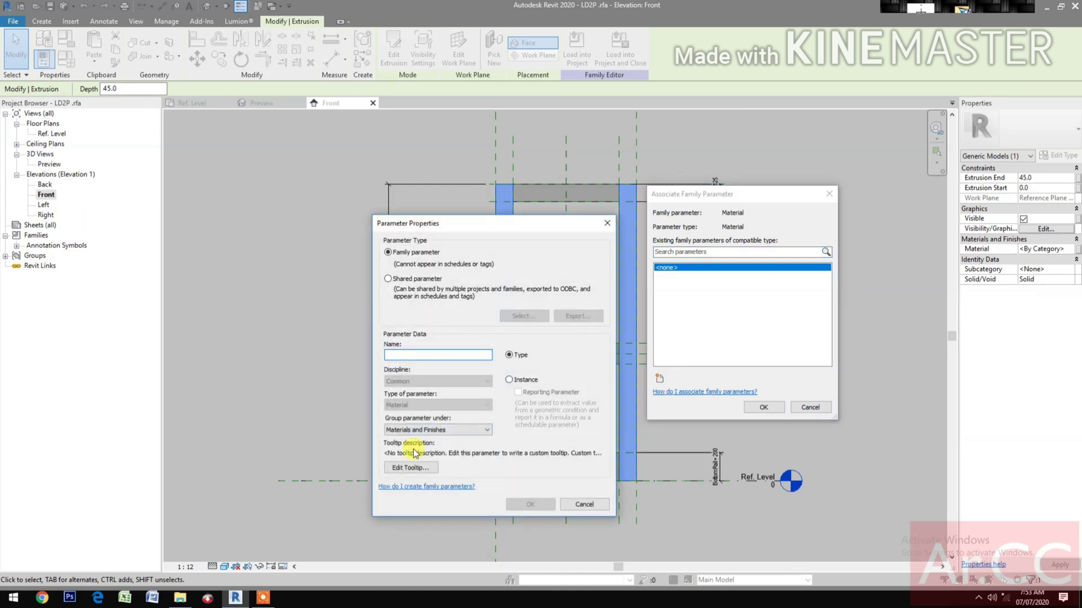
{"action": "type", "text": "Fr"}
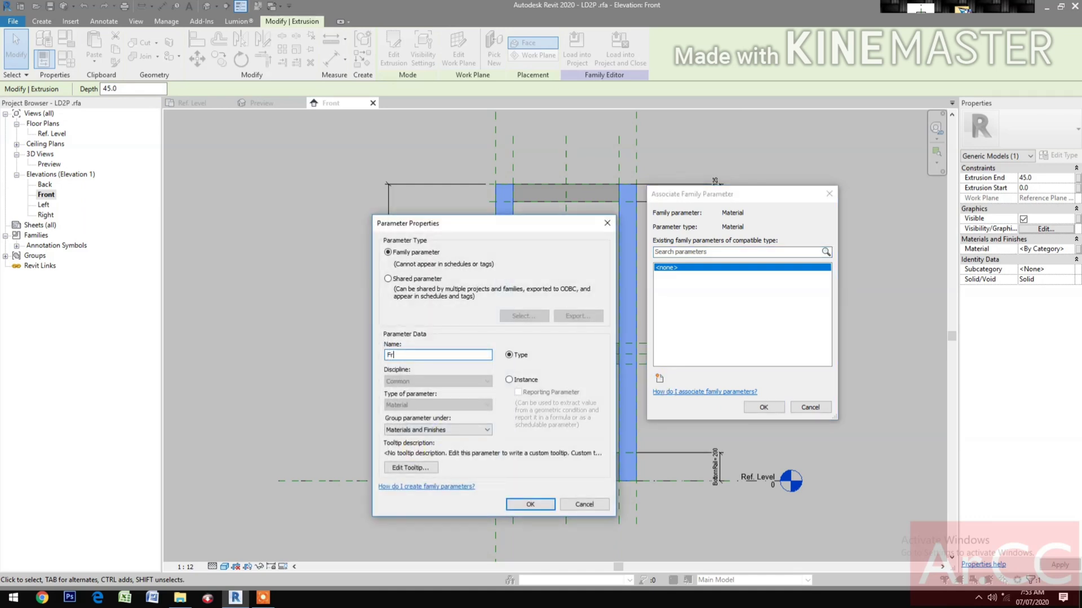
{"action": "type", "text": "ame Stile Finish"}
{"action": "left_click", "coordinate": [527, 504]}
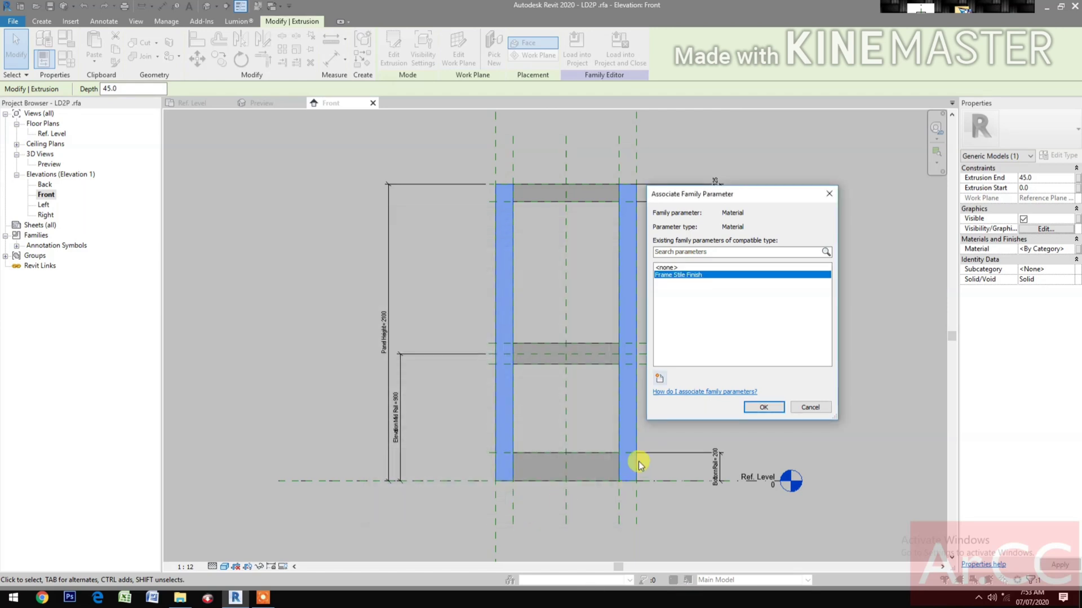
{"action": "left_click", "coordinate": [763, 407]}
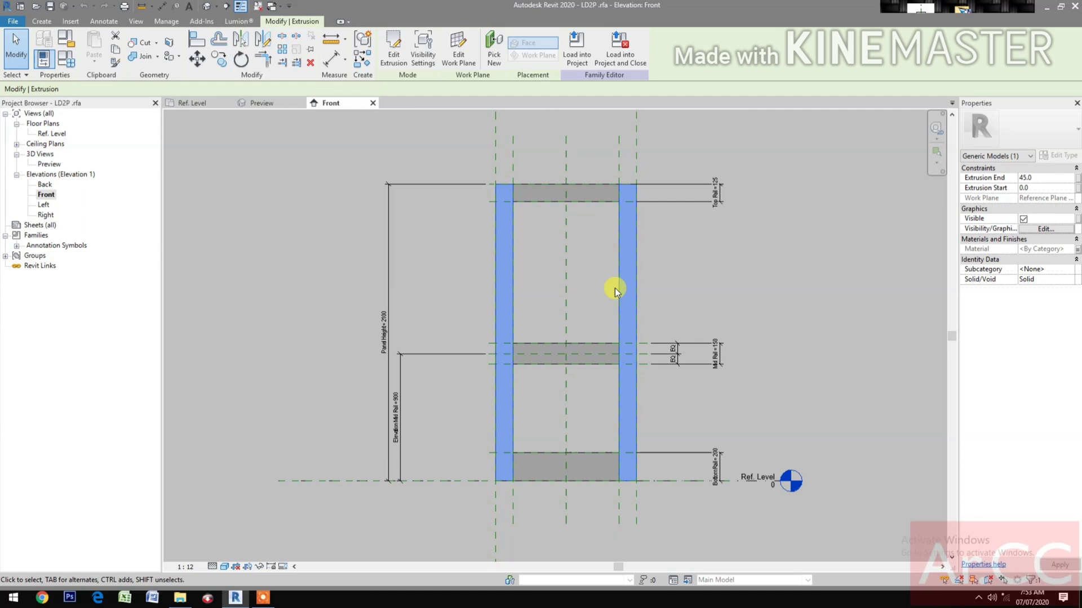
Associate the material of the three horizontal rails with a new type parameter named Frame Rail Finish
{"action": "left_click", "coordinate": [581, 186]}
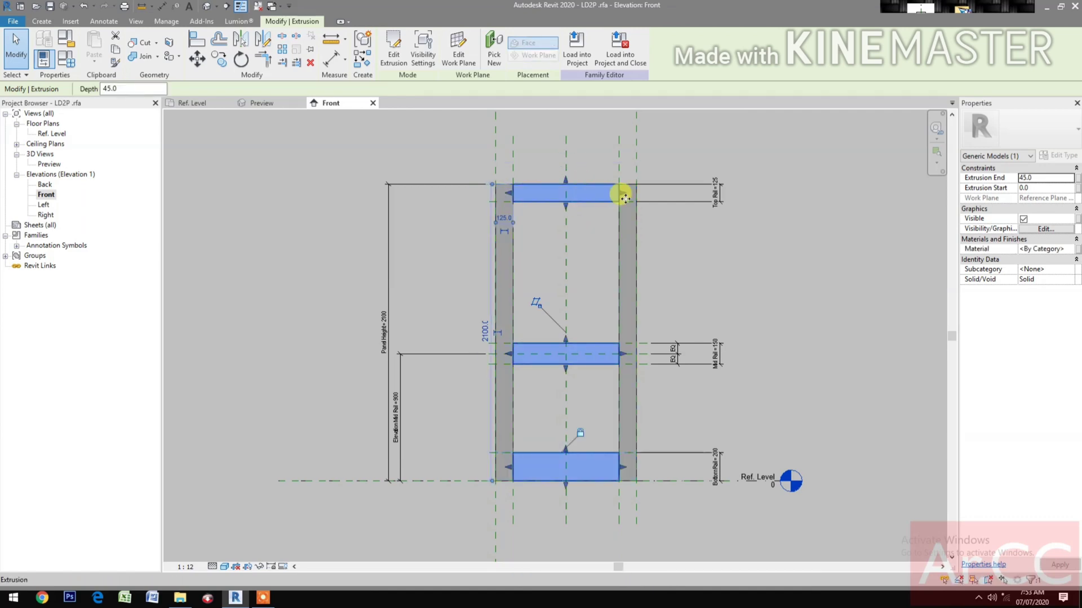
{"action": "left_click", "coordinate": [565, 371]}
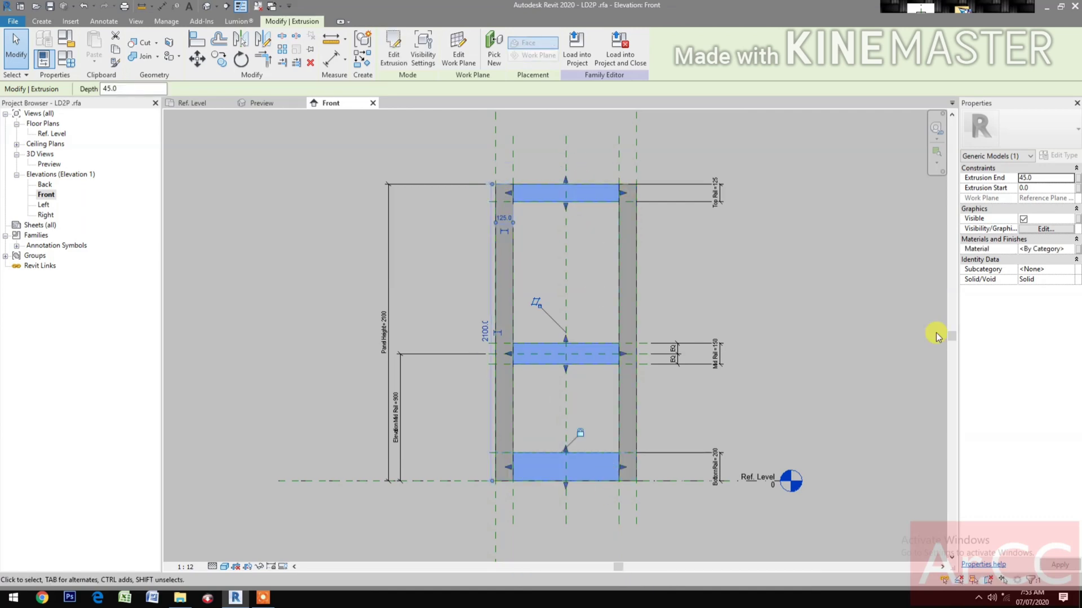
{"action": "left_click", "coordinate": [1076, 250]}
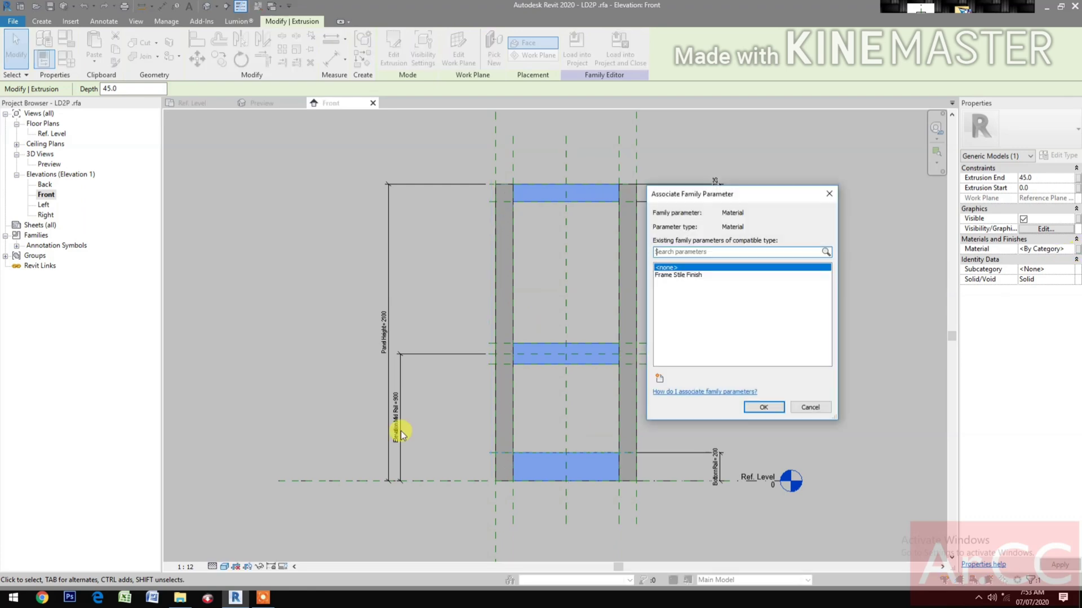
{"action": "left_click", "coordinate": [660, 379]}
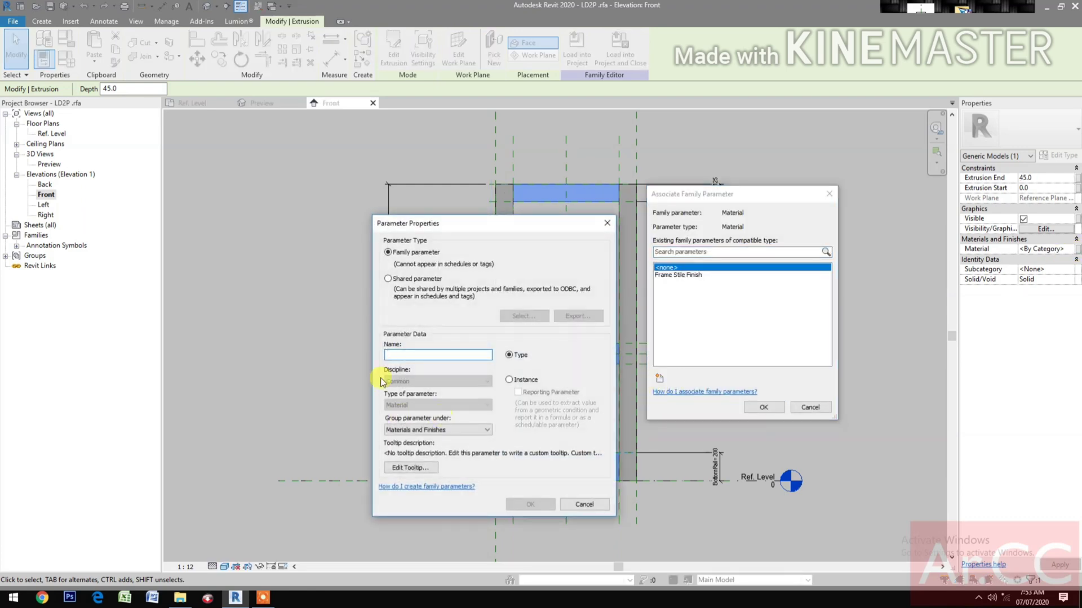
{"action": "type", "text": "Frame Rail Finish"}
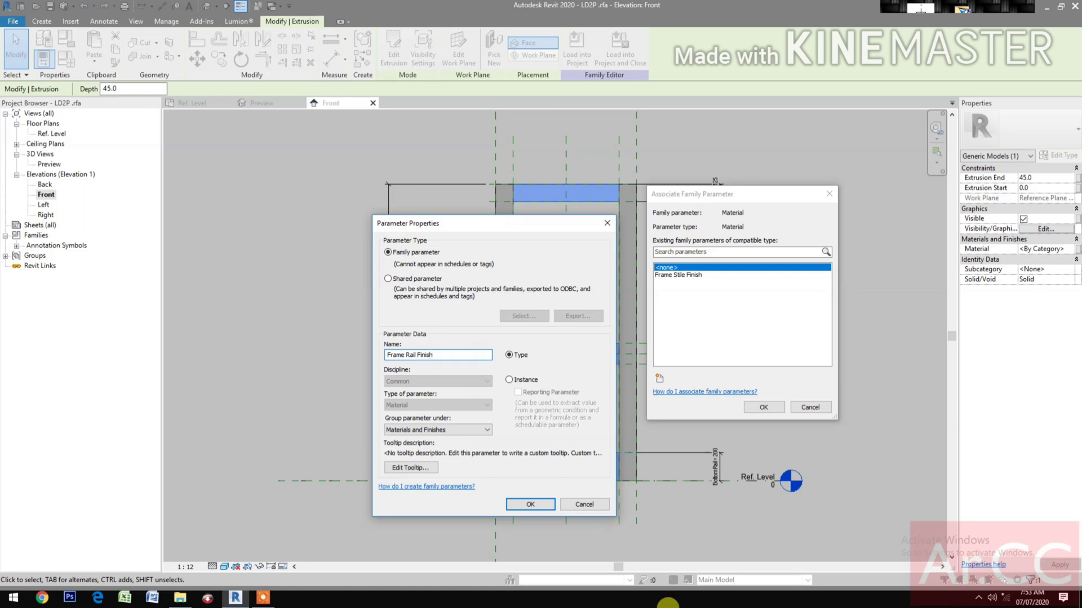
{"action": "left_click", "coordinate": [540, 506]}
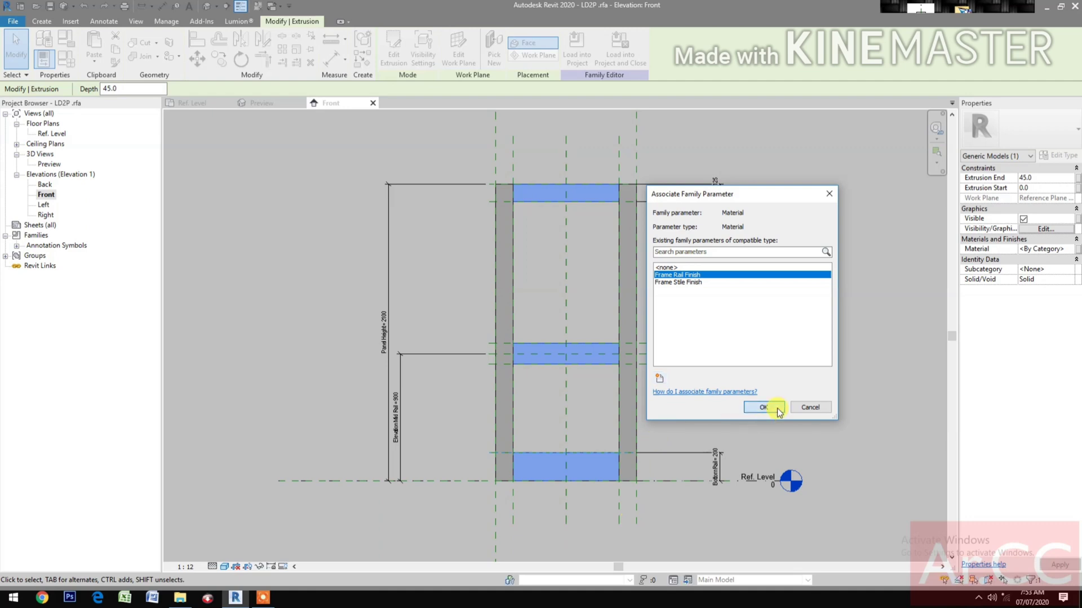
{"action": "left_click", "coordinate": [758, 407]}
{"action": "left_click", "coordinate": [661, 511]}
{"action": "middle_click_drag", "start_coordinate": [664, 509], "coordinate": [748, 517]}
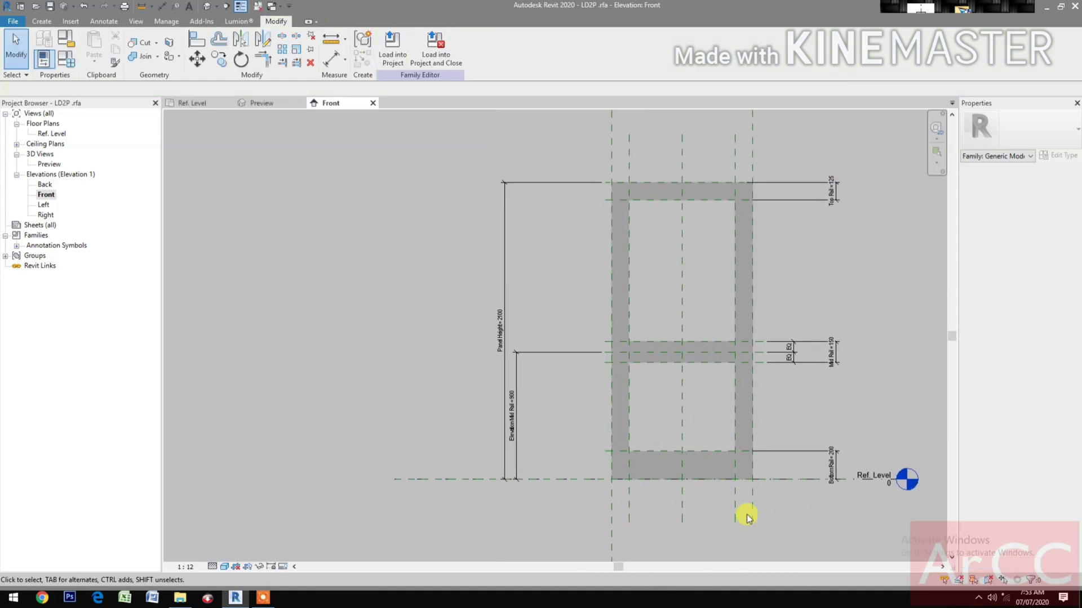
For the Frame Rail Finish parameter, add Wood from the AEC Materials Wood library and rename it Wood - Frame Rail
{"action": "left_click", "coordinate": [68, 61]}
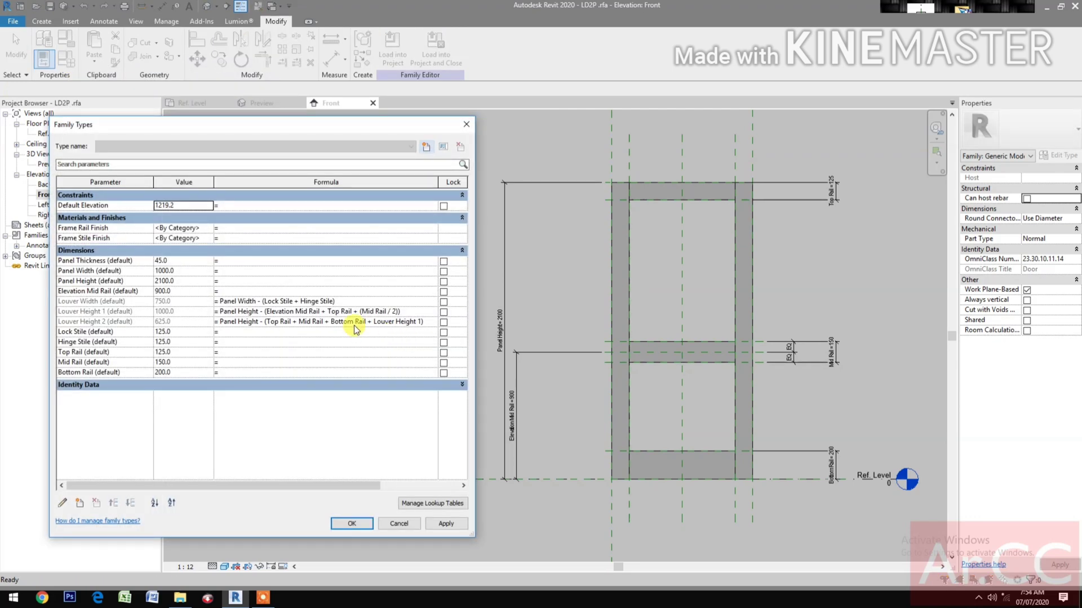
{"action": "left_click", "coordinate": [211, 231]}
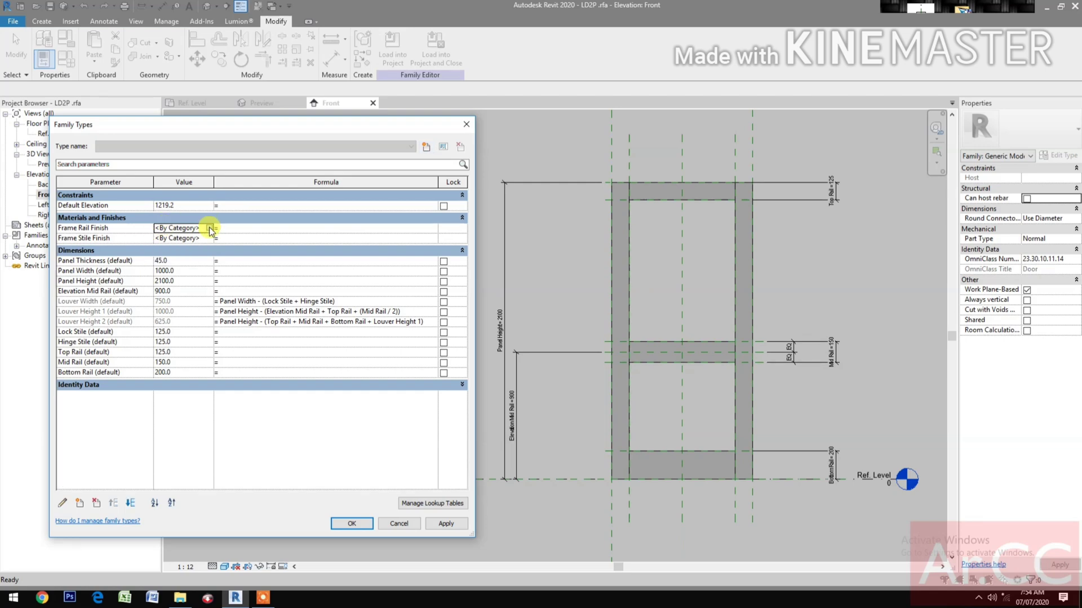
{"action": "left_click", "coordinate": [210, 229]}
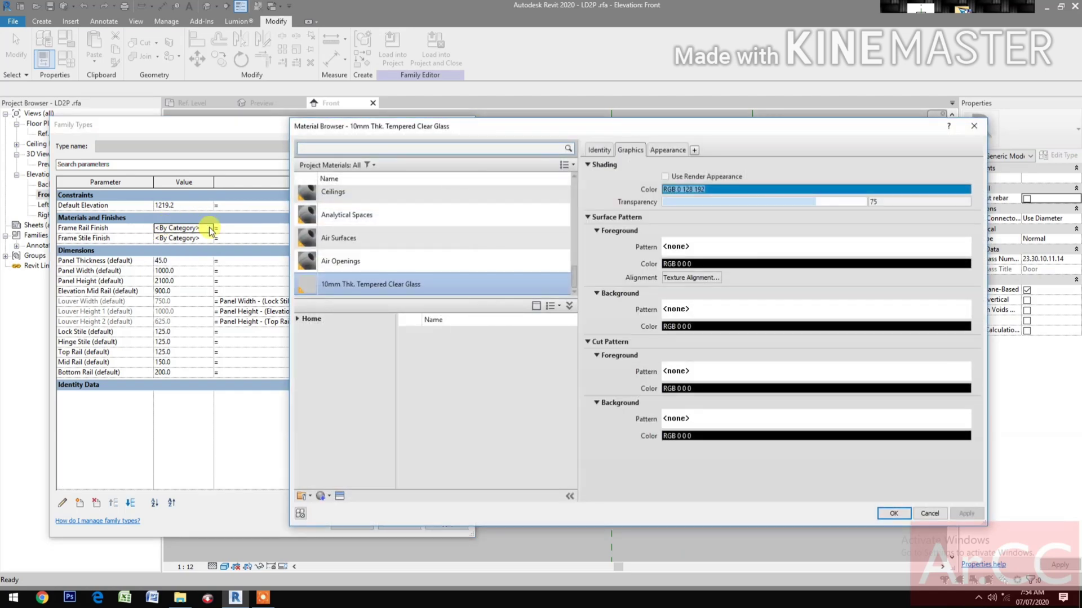
{"action": "left_click", "coordinate": [300, 319]}
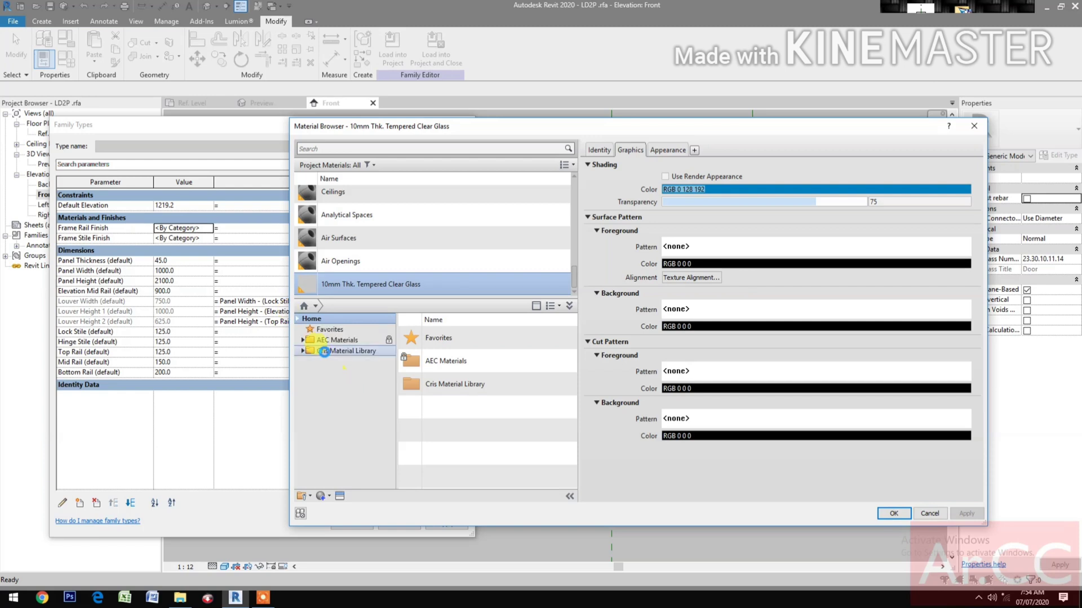
{"action": "left_click", "coordinate": [314, 341]}
{"action": "left_click", "coordinate": [304, 343]}
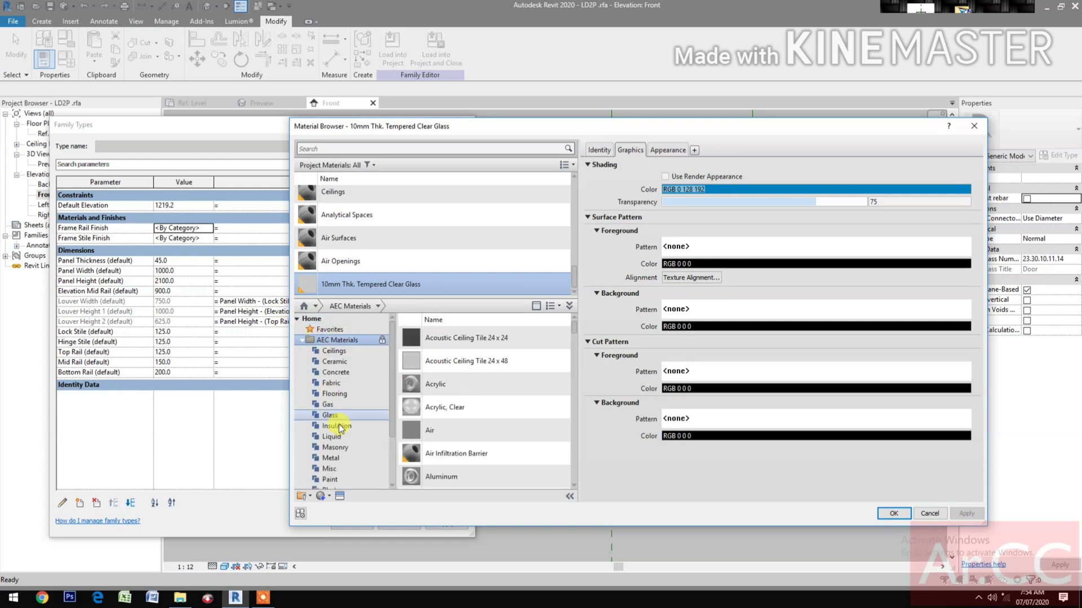
{"action": "scroll", "coordinate": [335, 428], "scroll_direction": "down", "scroll_amount": 3}
{"action": "left_click", "coordinate": [334, 466]}
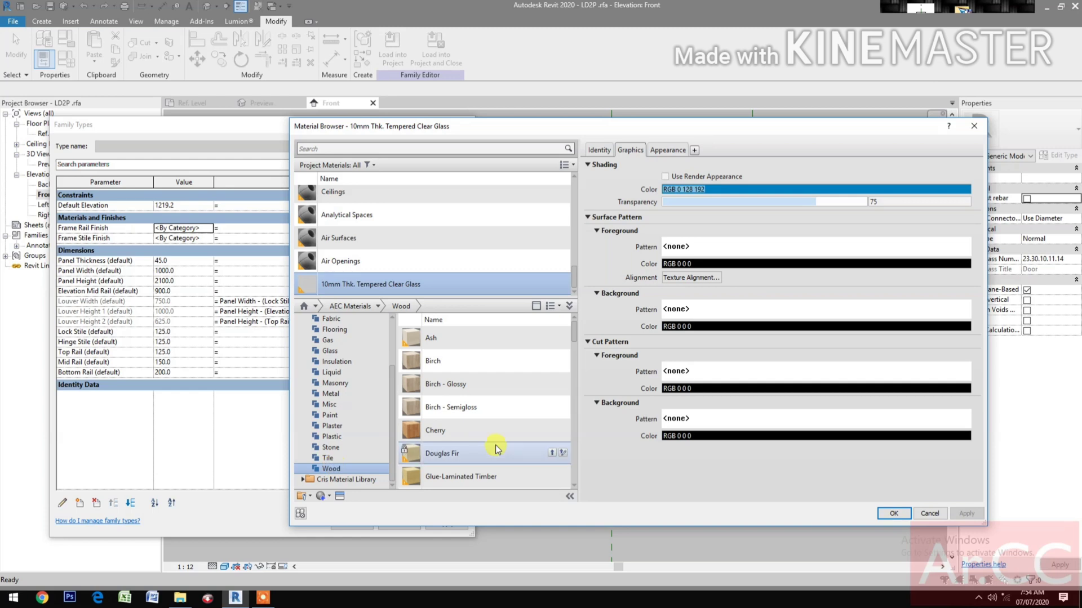
{"action": "scroll", "coordinate": [496, 445], "scroll_direction": "down", "scroll_amount": 6}
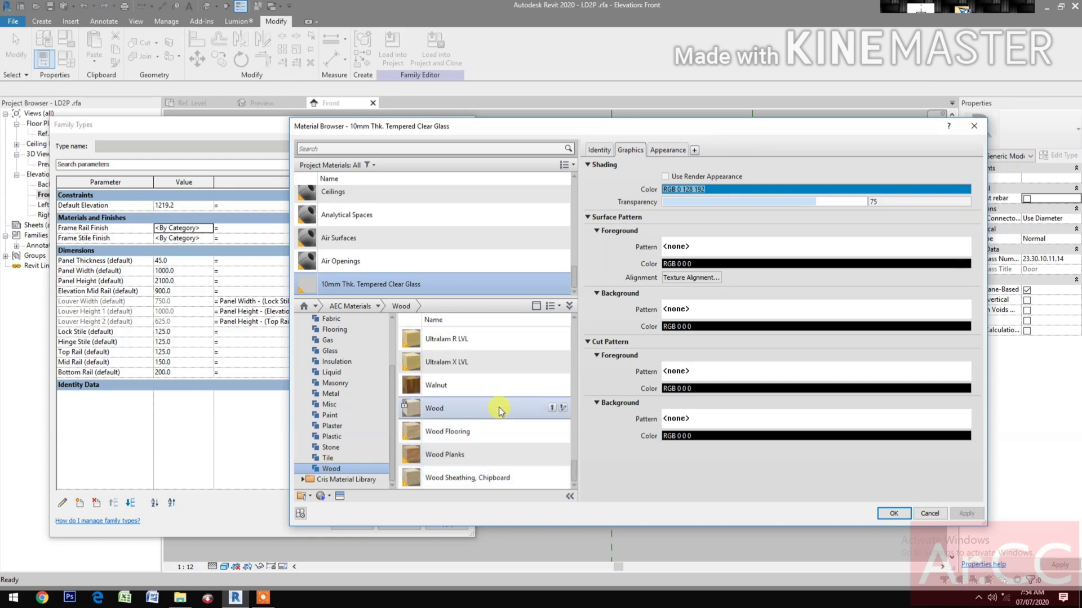
{"action": "left_click", "coordinate": [551, 409]}
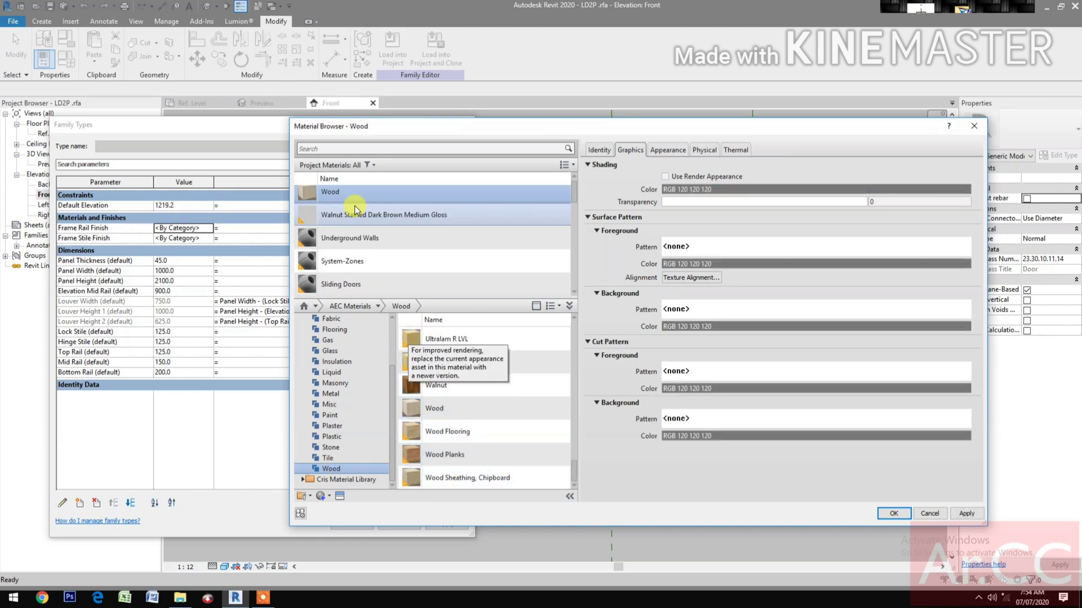
{"action": "right_click", "coordinate": [363, 195]}
{"action": "left_click", "coordinate": [396, 226]}
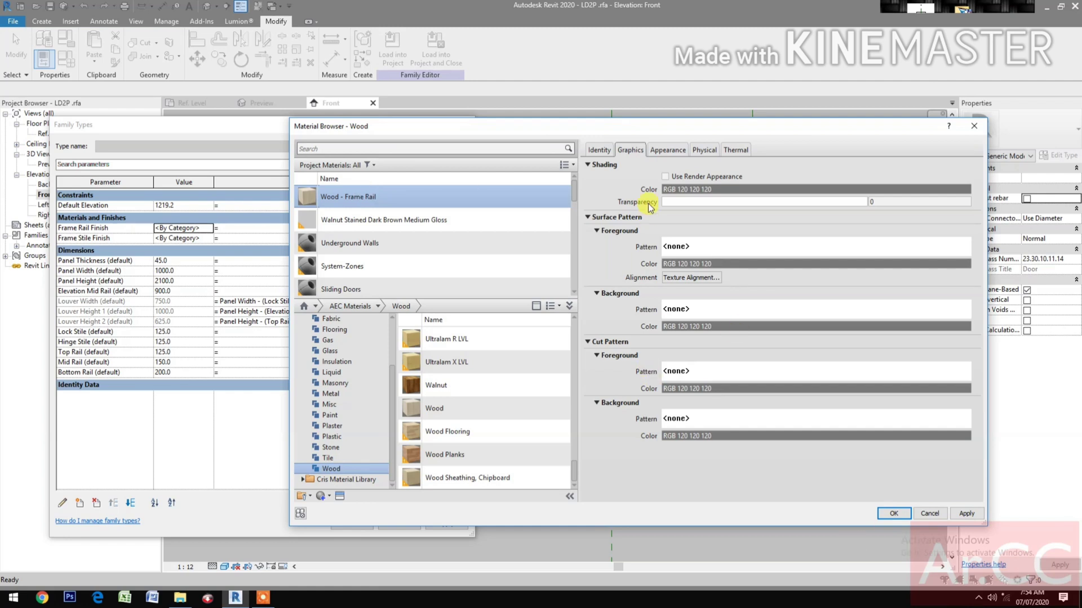
Rotate the Wood - Frame Rail material's wood_oak_color.jpg appearance texture by 90° and assign the material to Frame Rail Finish
{"action": "left_click", "coordinate": [667, 149]}
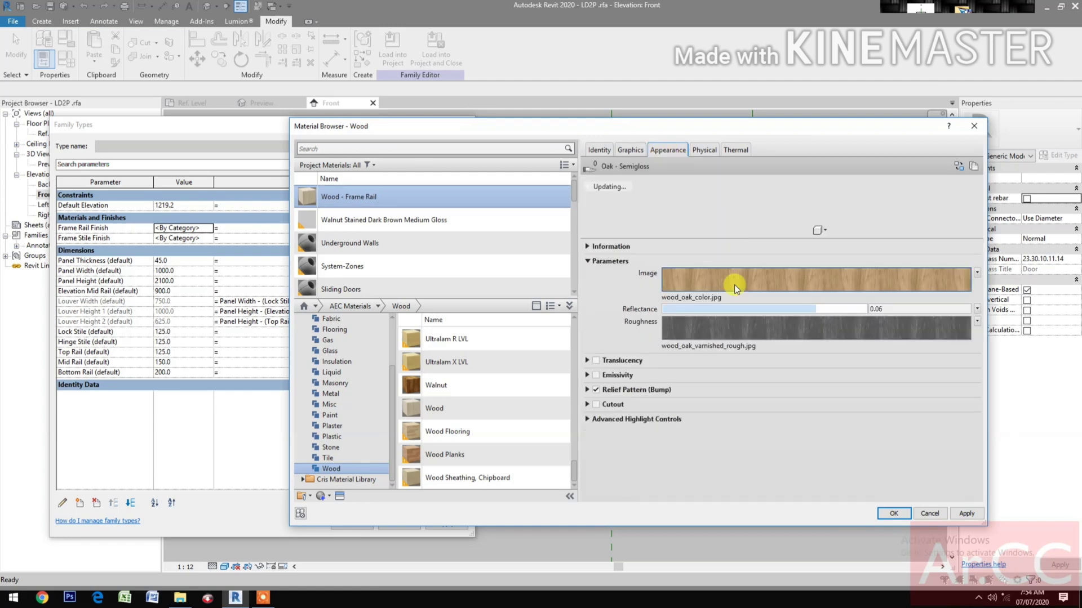
{"action": "left_click", "coordinate": [740, 279]}
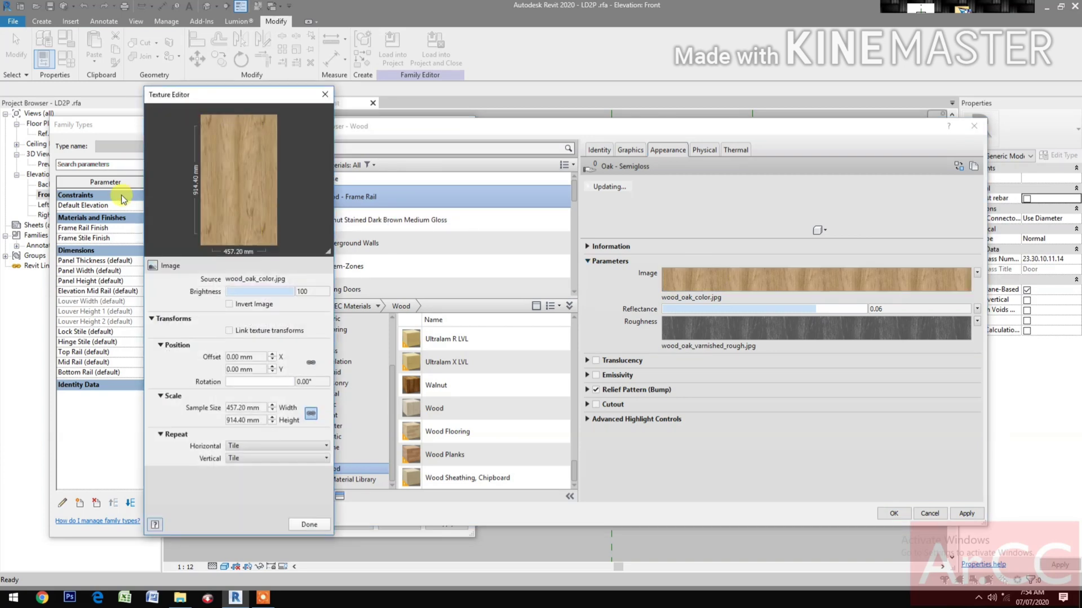
{"action": "left_click", "coordinate": [317, 382]}
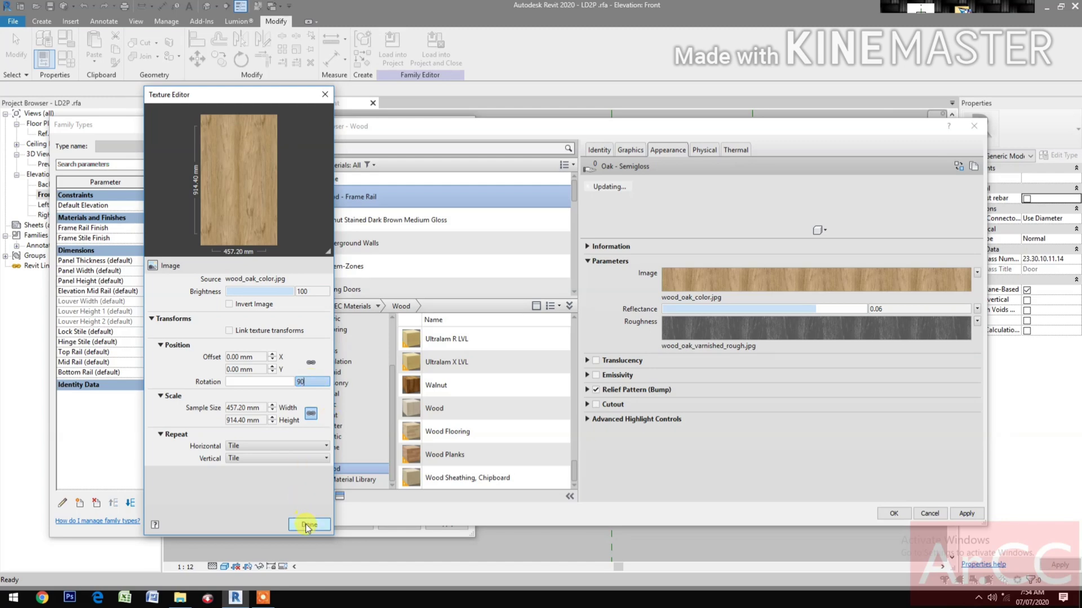
{"action": "left_click", "coordinate": [885, 550]}
{"action": "left_click", "coordinate": [894, 514]}
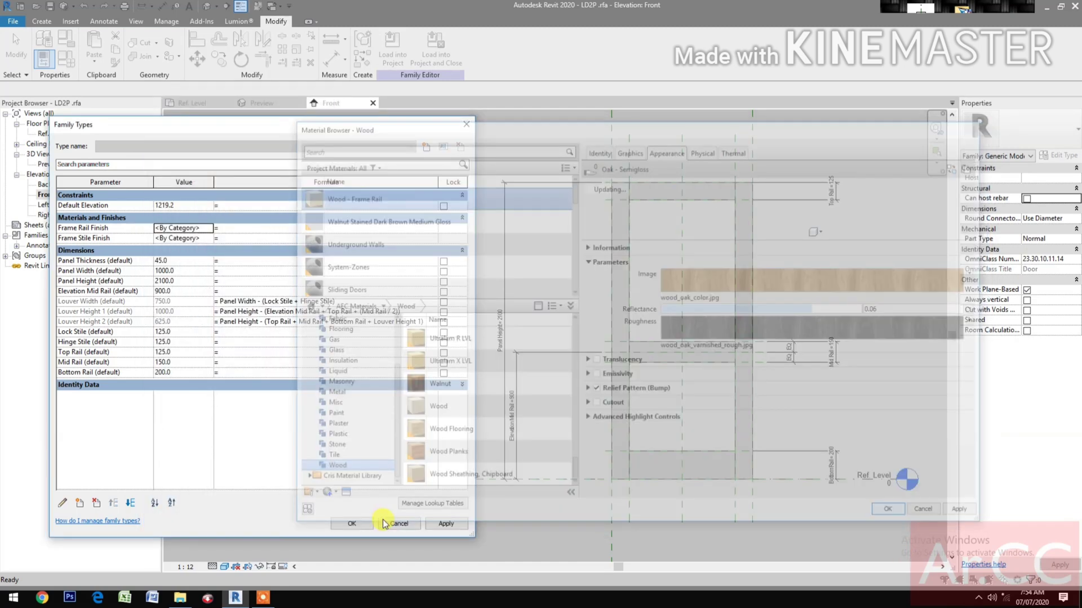
Apply the family type changes and set the Front elevation to the Realistic visual style
{"action": "left_click", "coordinate": [443, 526]}
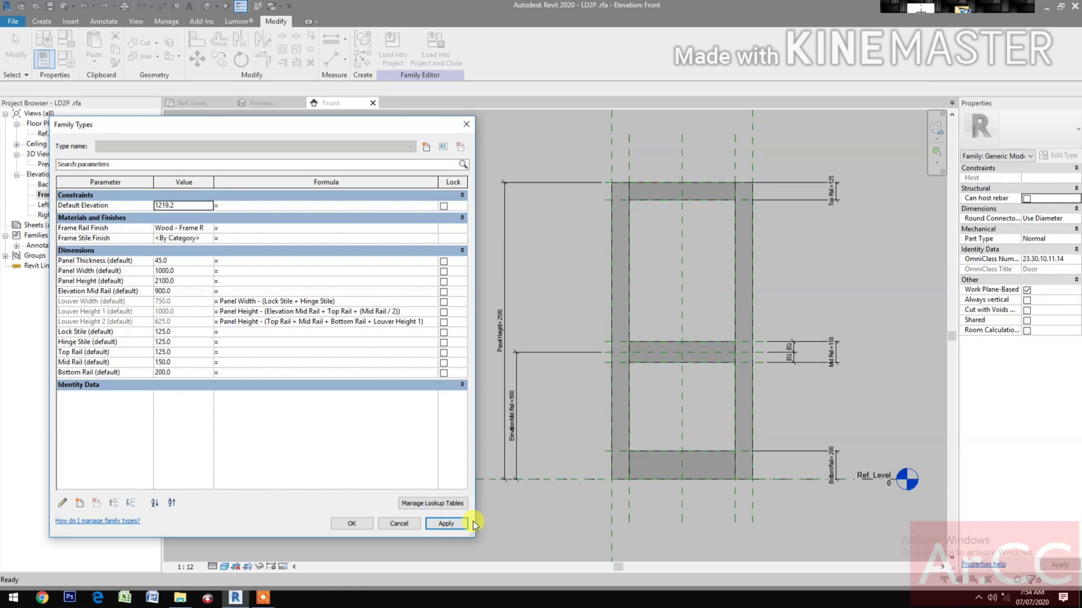
{"action": "left_click", "coordinate": [352, 524]}
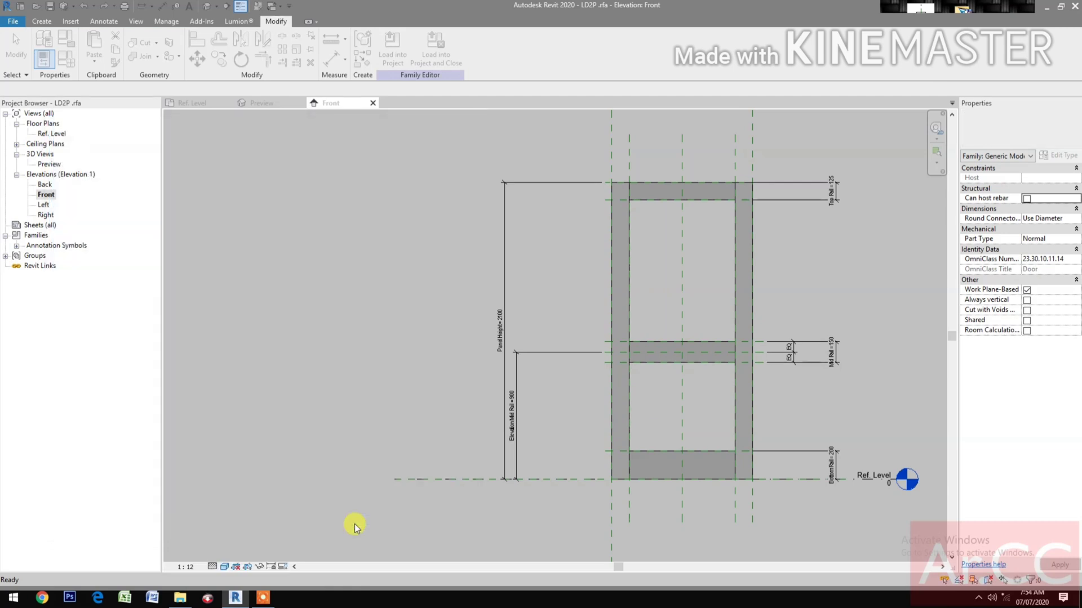
{"action": "left_click", "coordinate": [225, 567]}
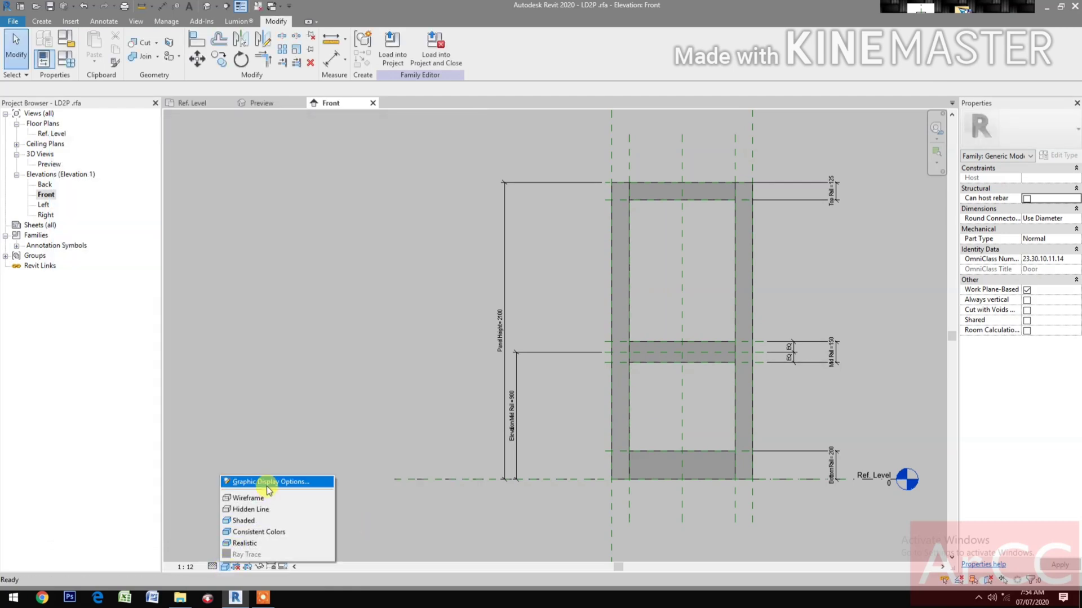
{"action": "left_click", "coordinate": [255, 544]}
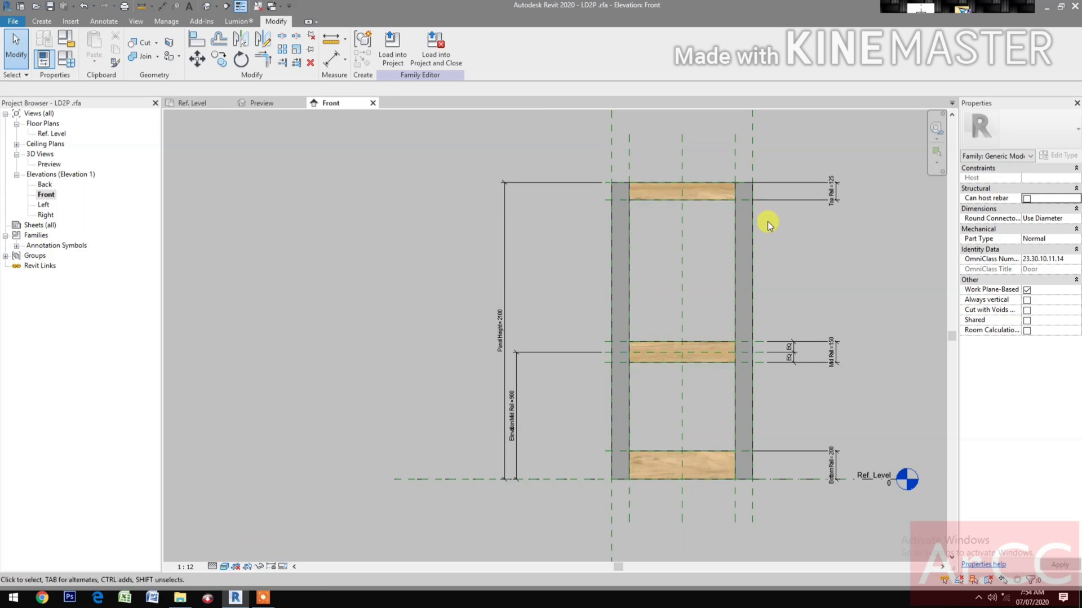
For the Frame Stile Finish parameter, add the Wood material from the AEC Materials Wood library to the project materials
{"action": "left_click", "coordinate": [65, 58]}
{"action": "left_click", "coordinate": [209, 240]}
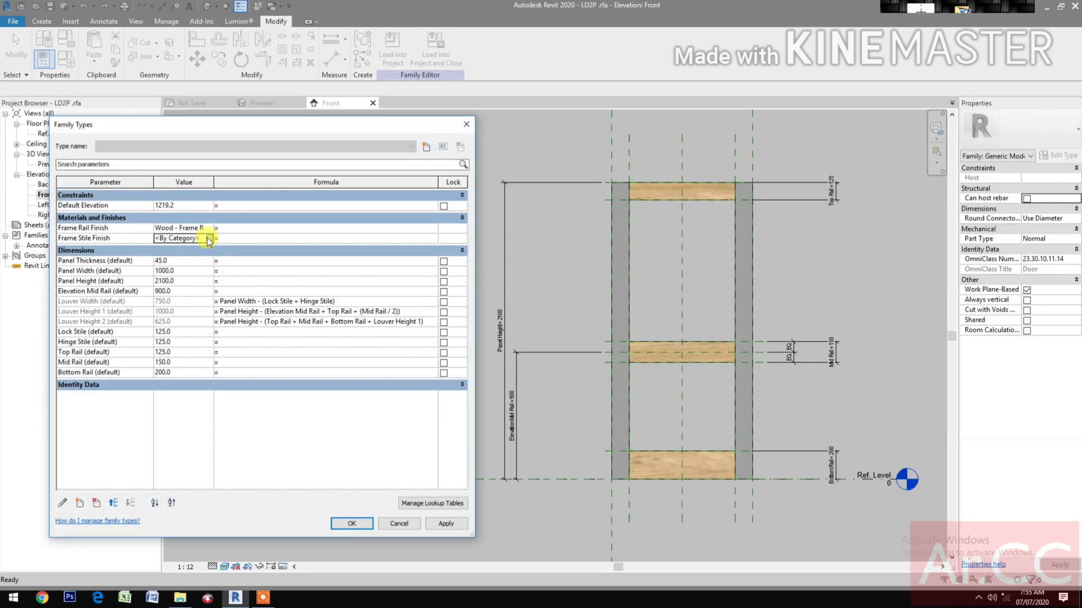
{"action": "left_click", "coordinate": [209, 240]}
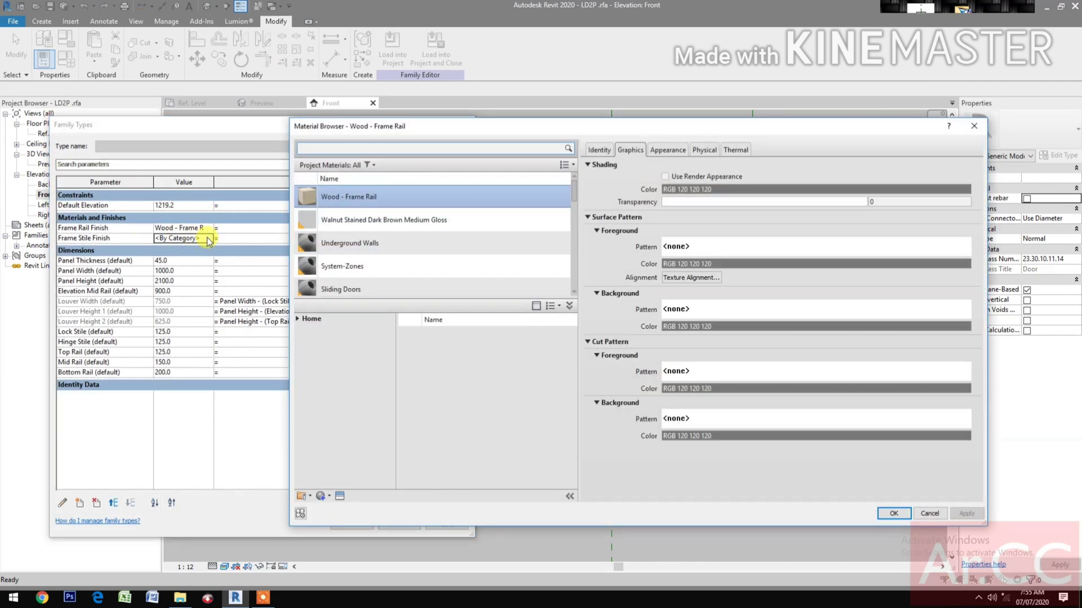
{"action": "left_click", "coordinate": [294, 319]}
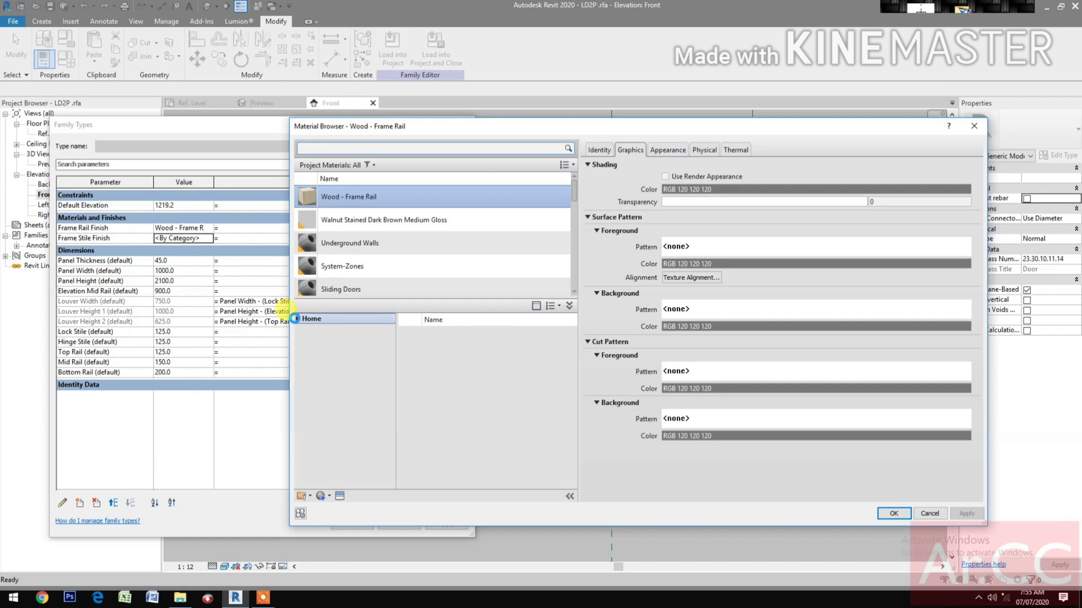
{"action": "left_click", "coordinate": [305, 341]}
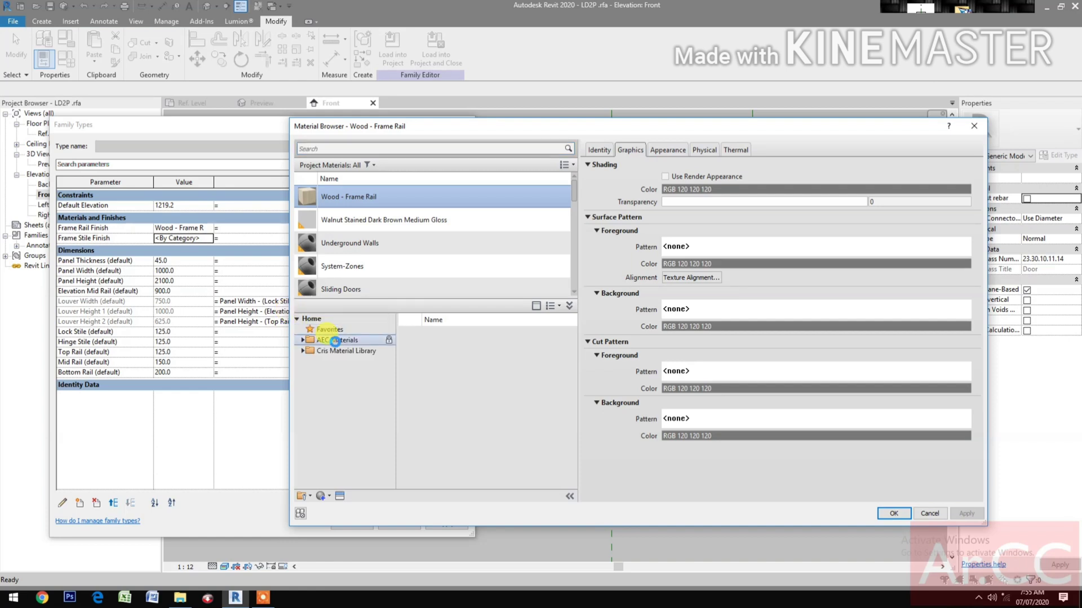
{"action": "left_click", "coordinate": [303, 341]}
{"action": "scroll", "coordinate": [376, 484], "scroll_direction": "down", "scroll_amount": 5}
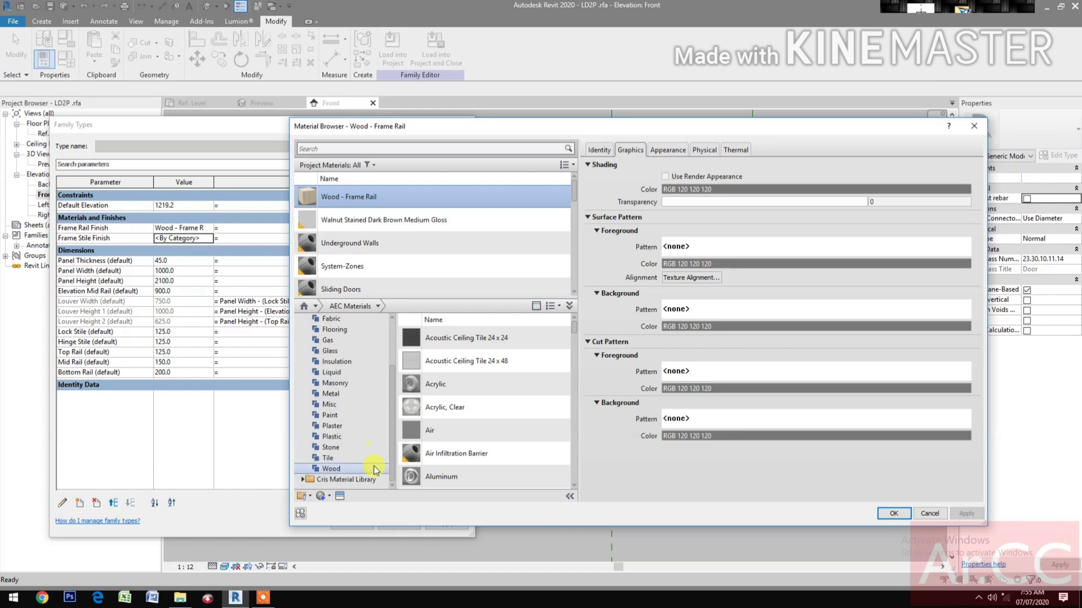
{"action": "left_click", "coordinate": [372, 469]}
{"action": "scroll", "coordinate": [518, 455], "scroll_direction": "down", "scroll_amount": 10}
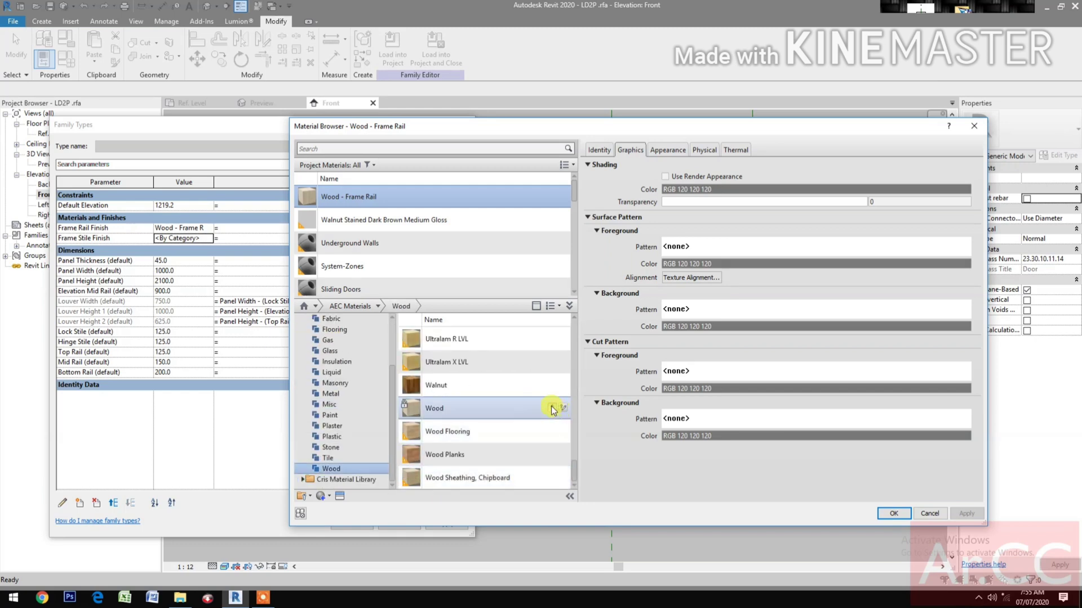
{"action": "left_click", "coordinate": [552, 408]}
Rename the added Wood material as Wood - Frame Stile, assign it to Frame Stile Finish and apply the family type changes
{"action": "right_click", "coordinate": [378, 215]}
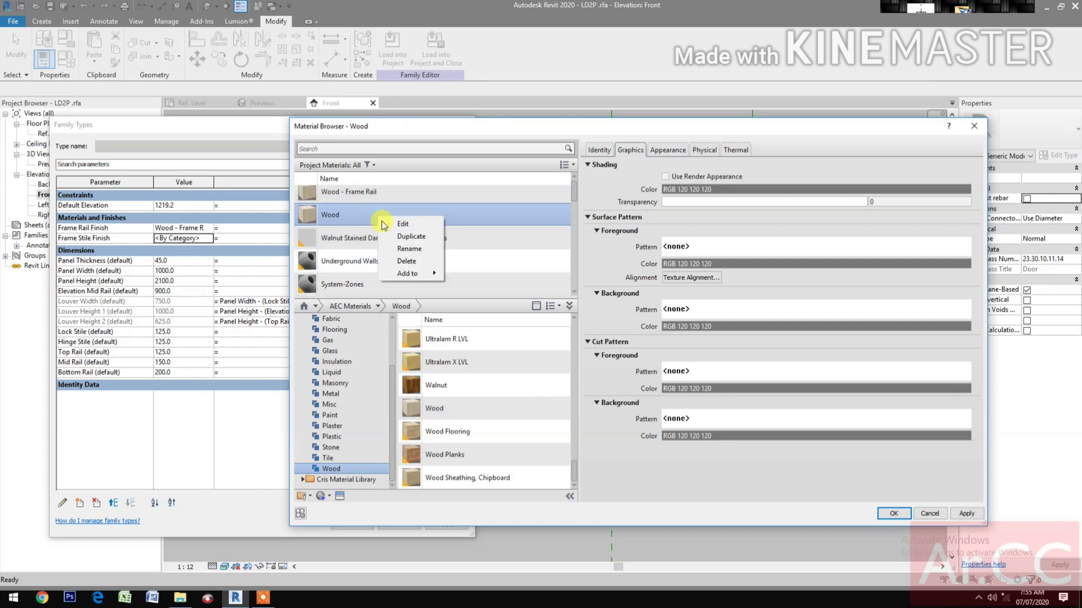
{"action": "left_click", "coordinate": [418, 245]}
{"action": "left_click", "coordinate": [364, 212]}
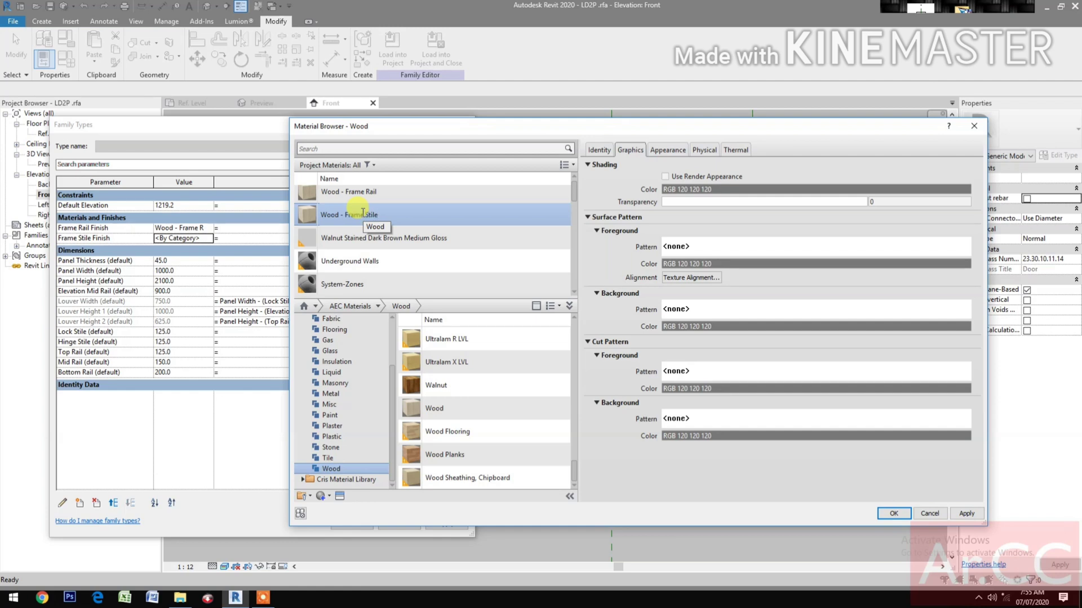
{"action": "type", "text": "- Frame Stile"}
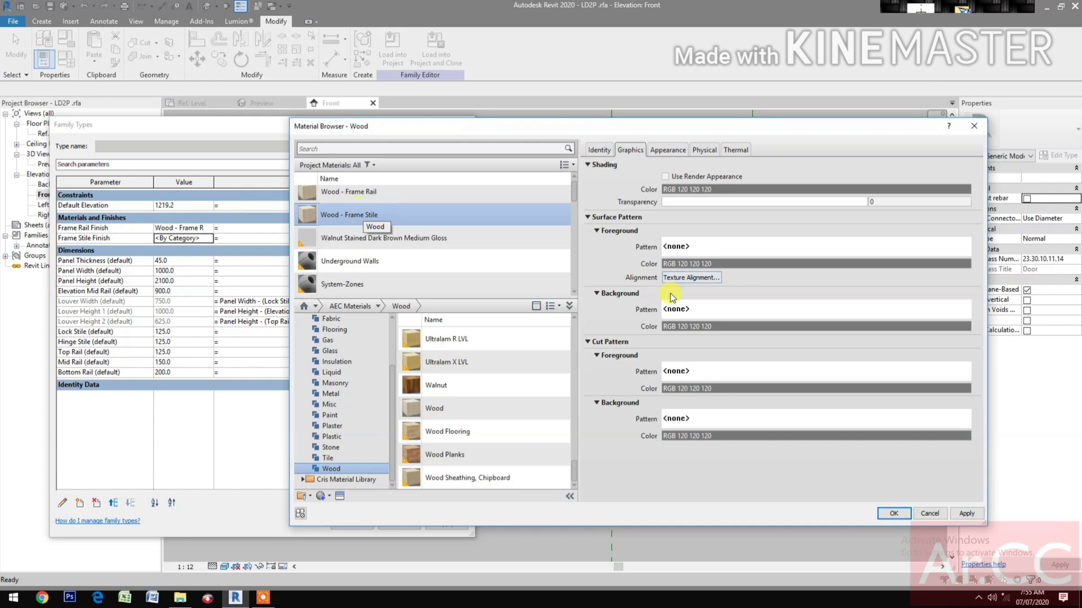
{"action": "left_click", "coordinate": [894, 513]}
{"action": "left_click", "coordinate": [445, 524]}
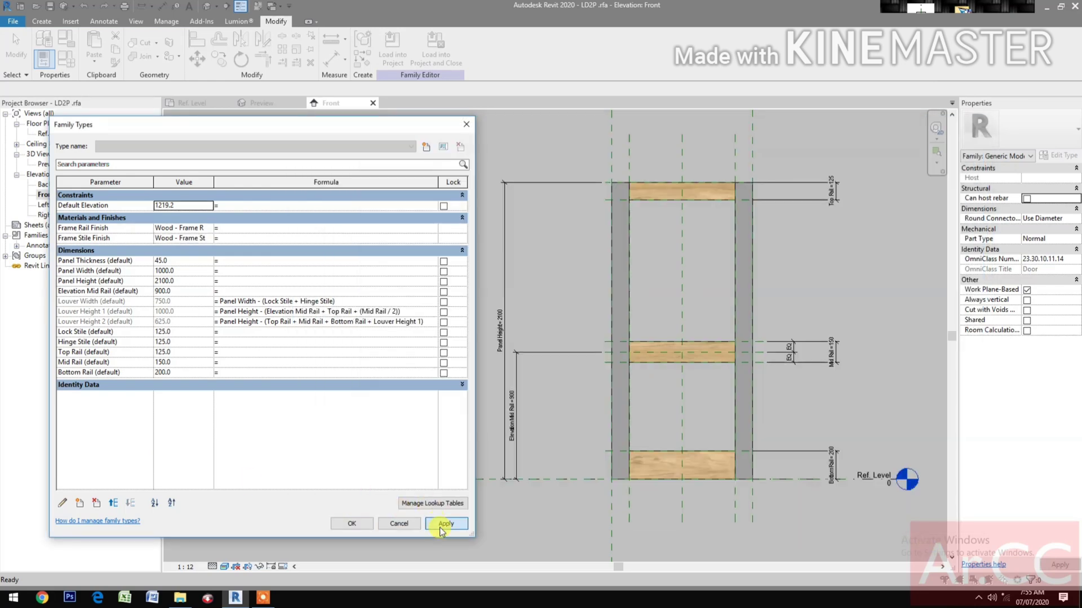
{"action": "left_click", "coordinate": [352, 524]}
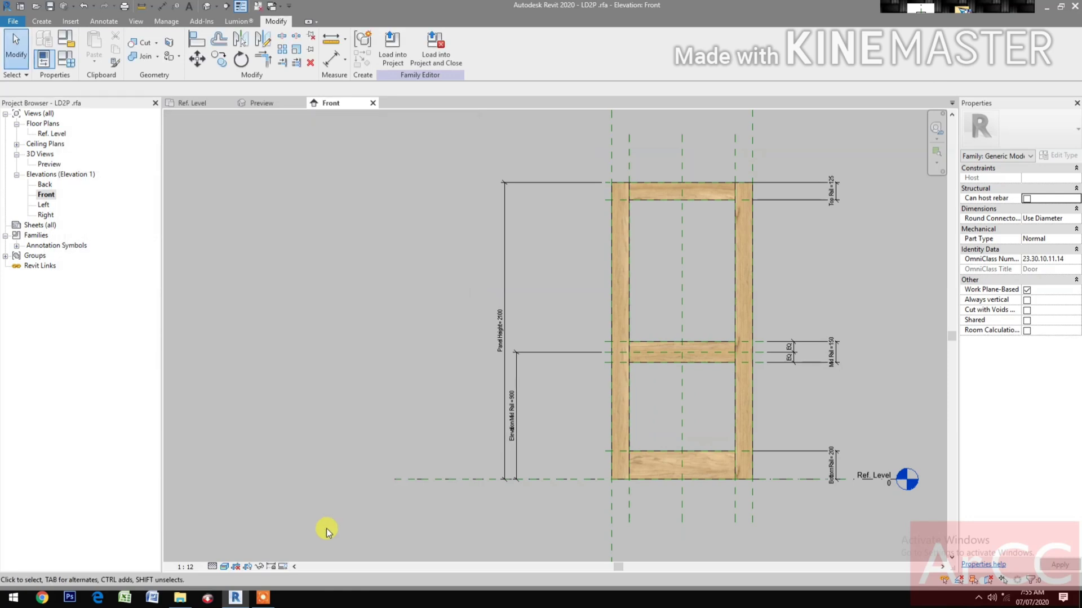
Switch to File Explorer and open C_Louver.rfa from the Door Components folder in Revit
{"action": "left_click", "coordinate": [186, 602]}
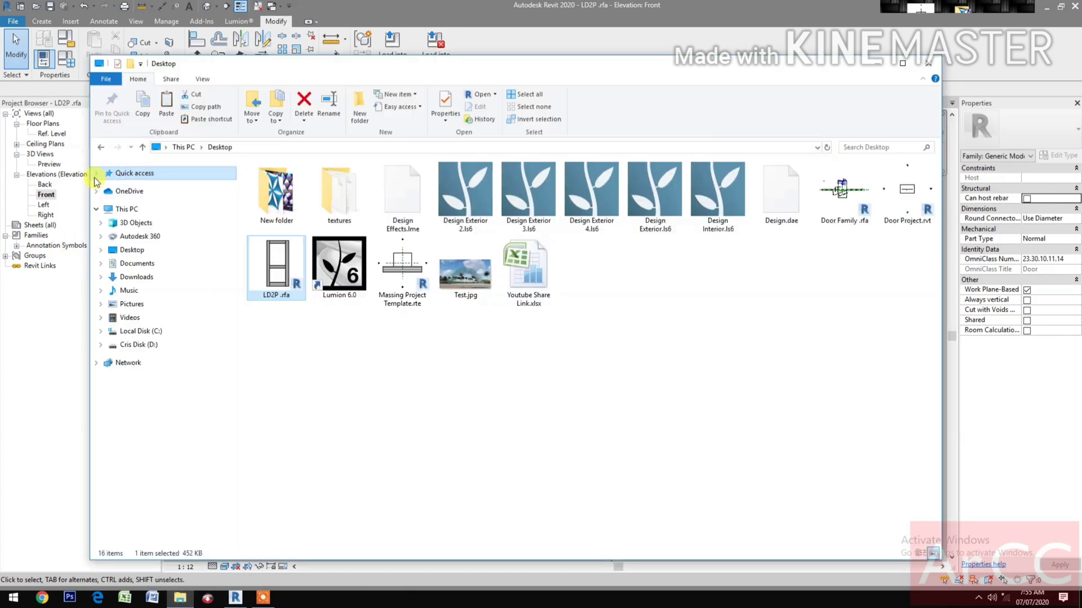
{"action": "left_click", "coordinate": [97, 174]}
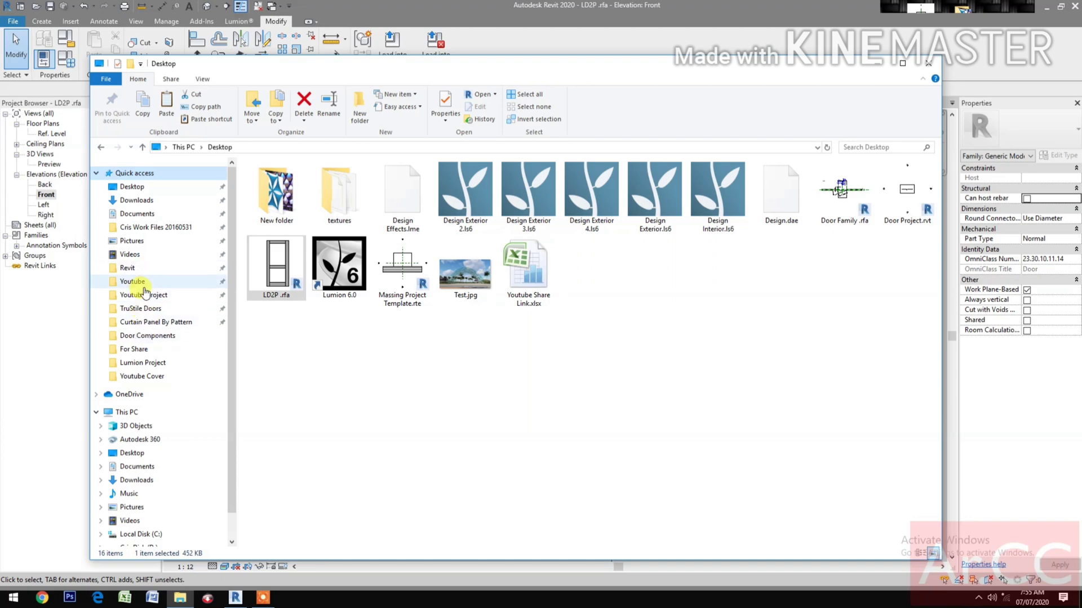
{"action": "left_click", "coordinate": [150, 309]}
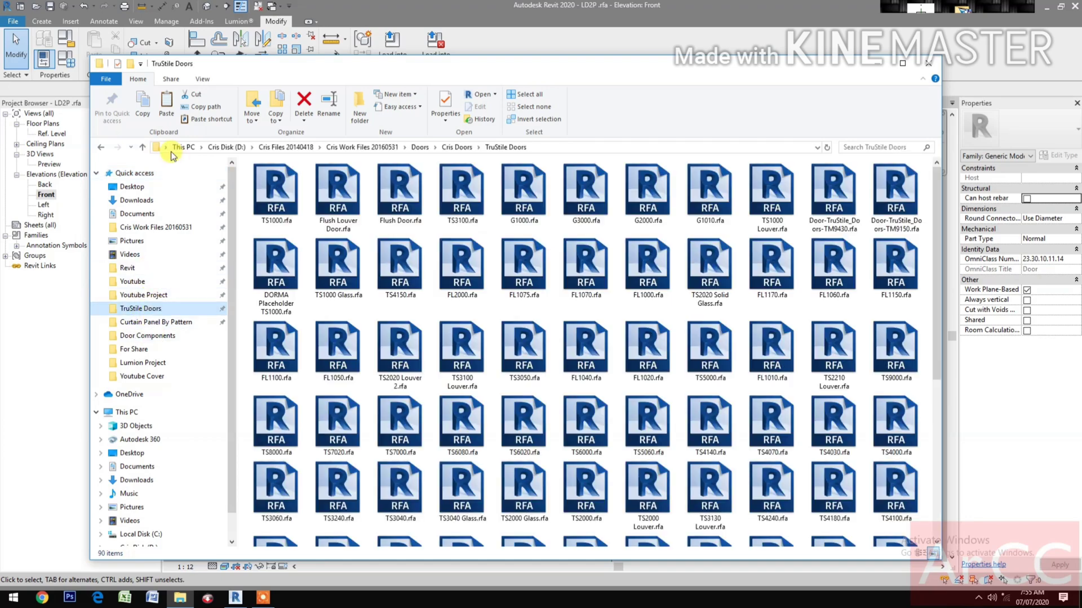
{"action": "left_click", "coordinate": [143, 148]}
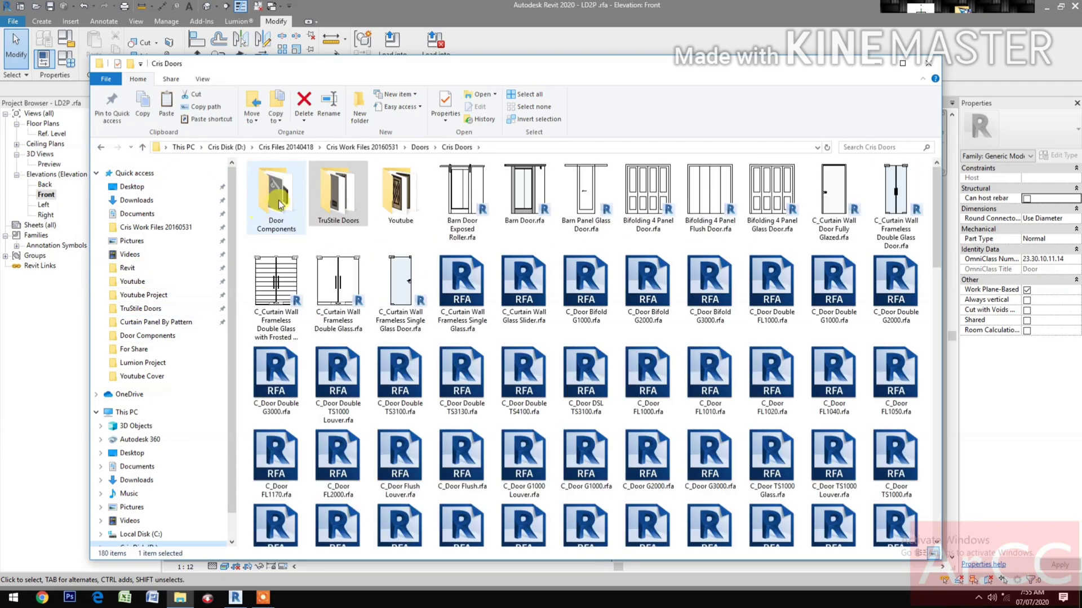
{"action": "left_click", "coordinate": [279, 203]}
{"action": "double_click", "coordinate": [278, 203]}
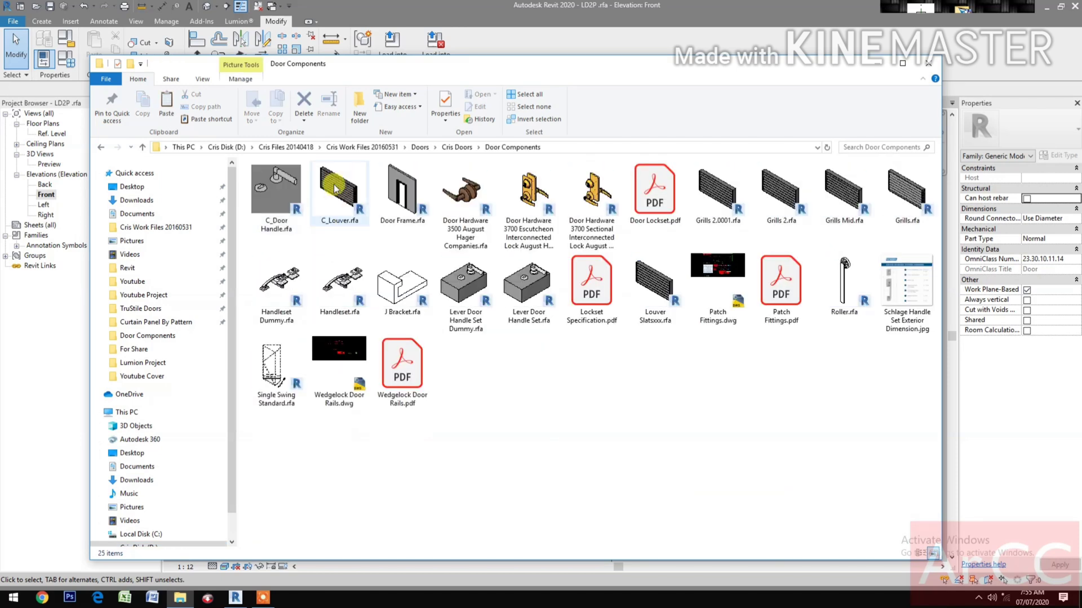
{"action": "left_click", "coordinate": [336, 189]}
{"action": "double_click", "coordinate": [336, 189]}
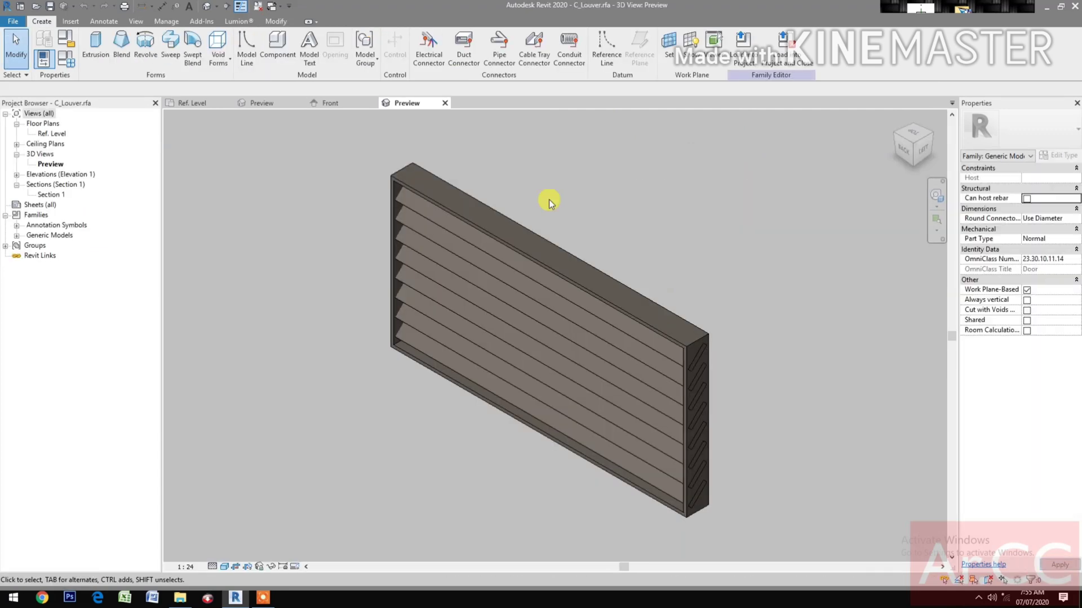
Load the C_Louver family into LD2P .rfa and leave the component placement
{"action": "left_click", "coordinate": [794, 65]}
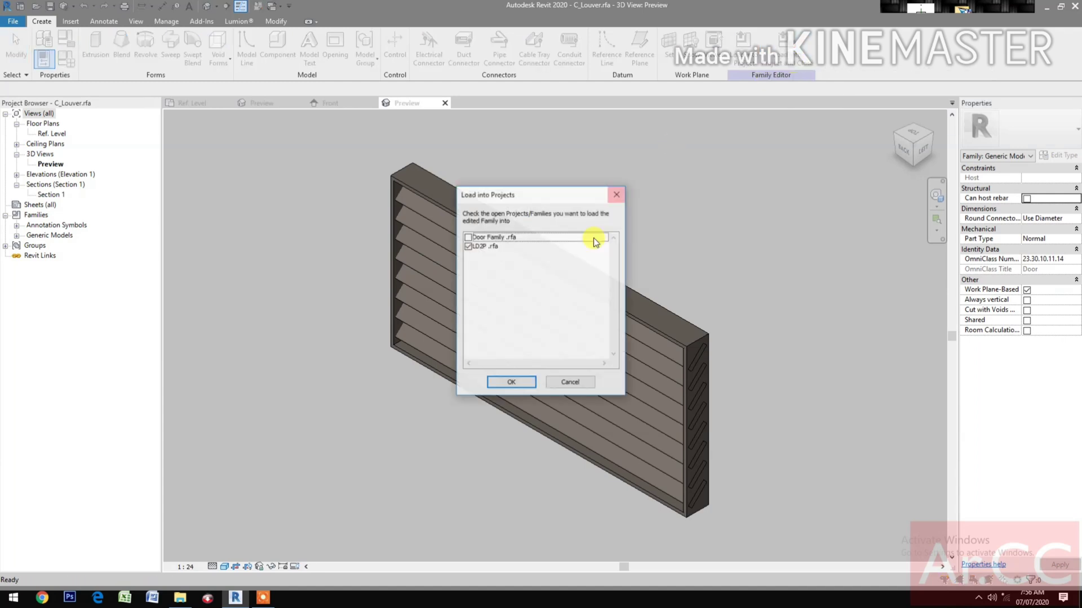
{"action": "left_click", "coordinate": [526, 385]}
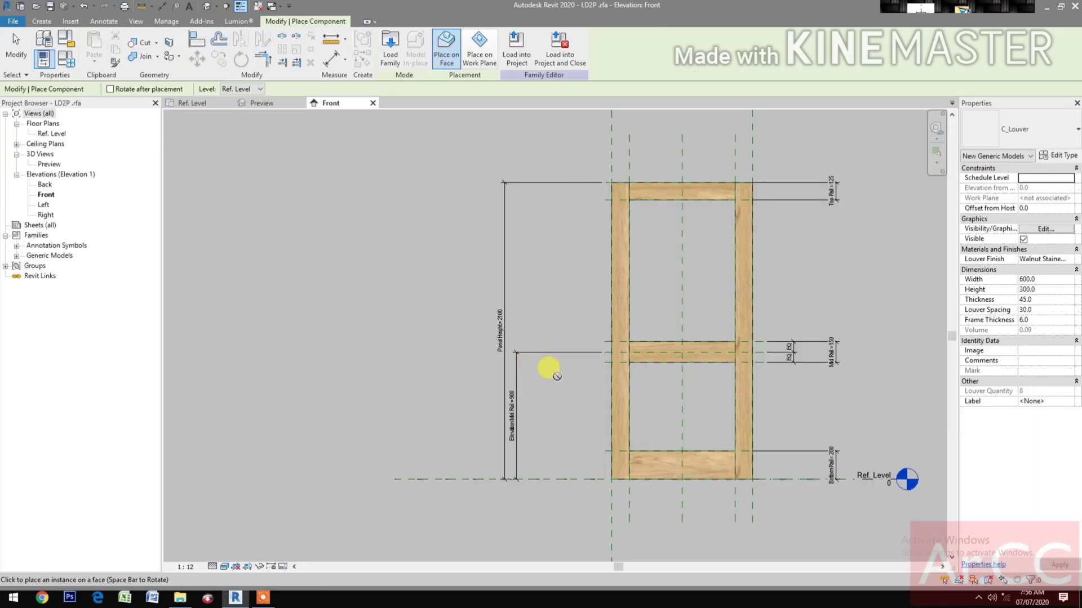
{"action": "key", "text": "Escape"}
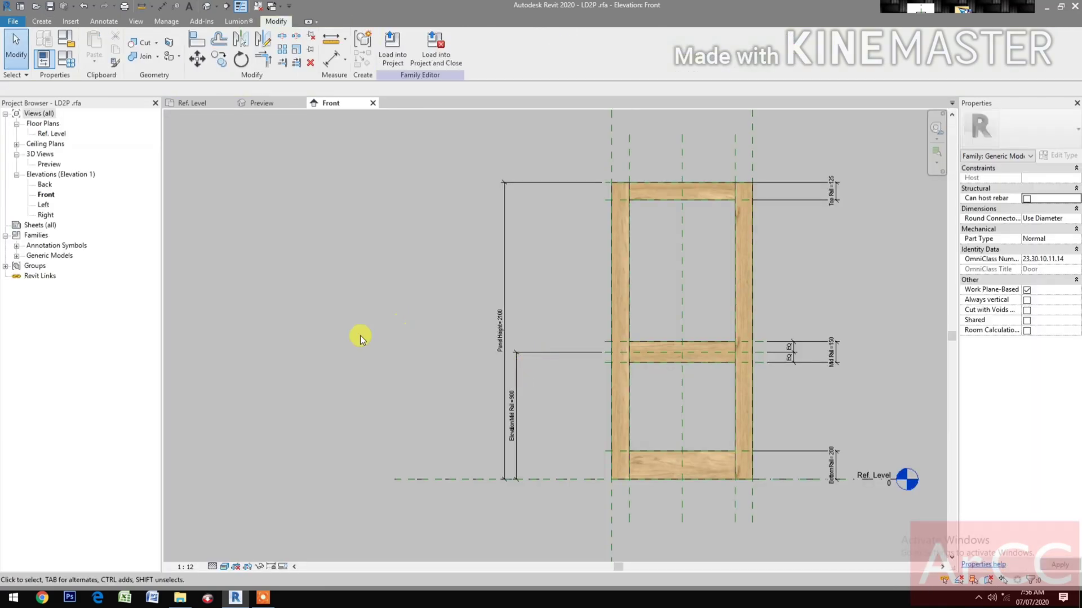
Open the Ref. Level floor plan of the door panel family
{"action": "left_click", "coordinate": [56, 134]}
{"action": "left_click", "coordinate": [56, 134]}
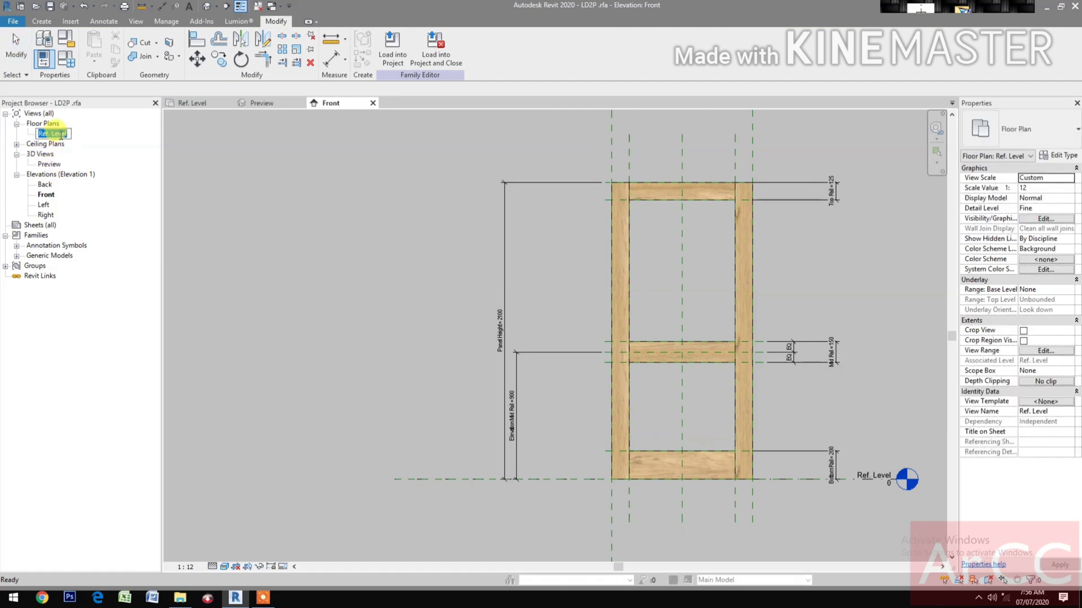
{"action": "double_click", "coordinate": [53, 133]}
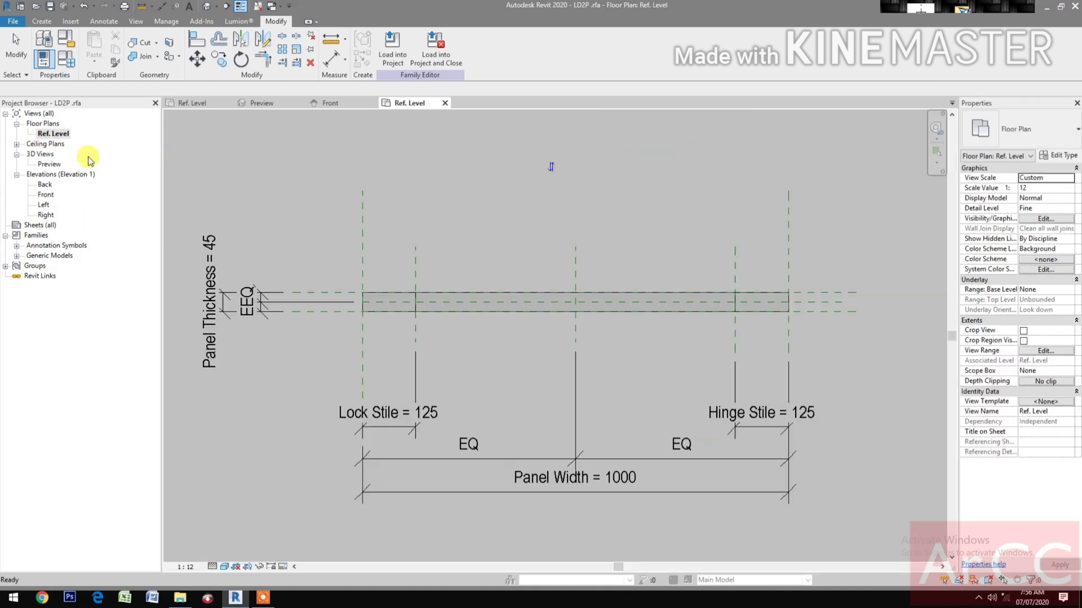
{"action": "left_click", "coordinate": [613, 441]}
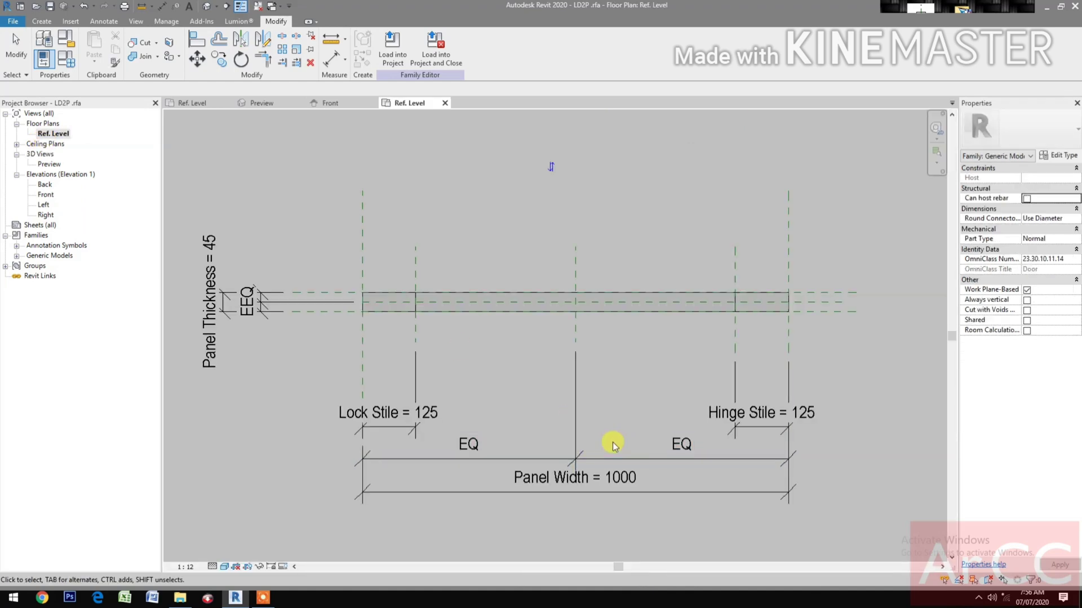
Place one C_Louver instance on the work plane, in front of the door panel in plan
{"action": "left_click", "coordinate": [16, 257]}
{"action": "left_click", "coordinate": [27, 266]}
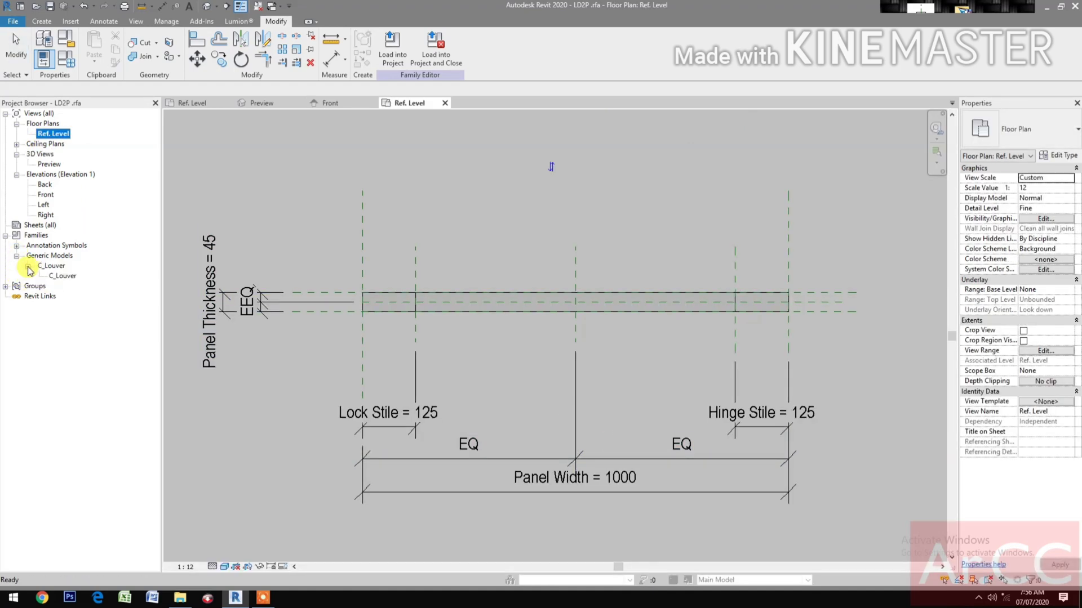
{"action": "left_click_drag", "start_coordinate": [62, 276], "coordinate": [512, 339]}
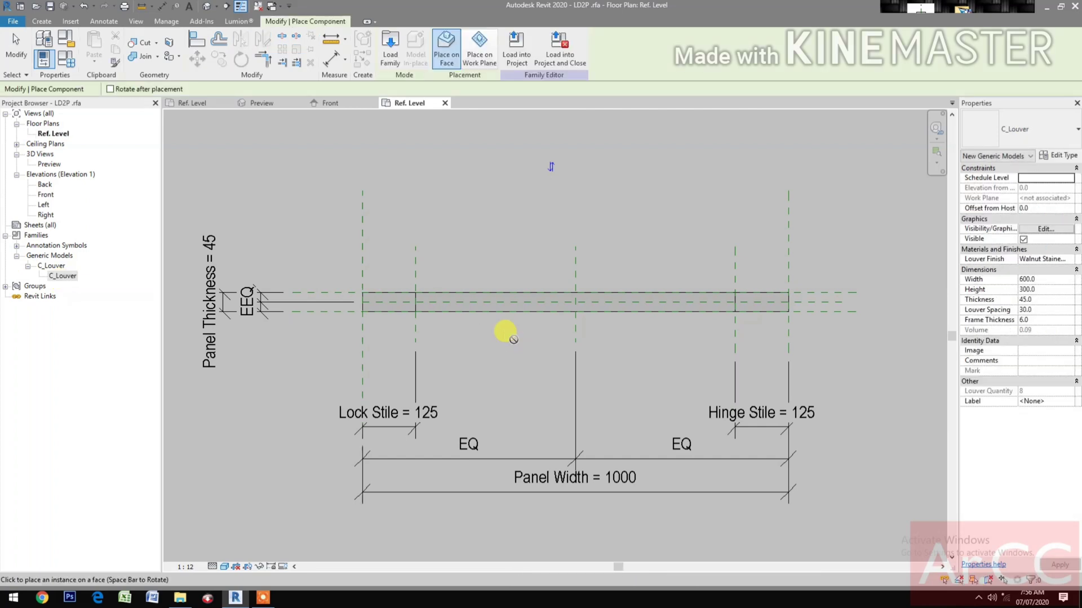
{"action": "left_click", "coordinate": [480, 57]}
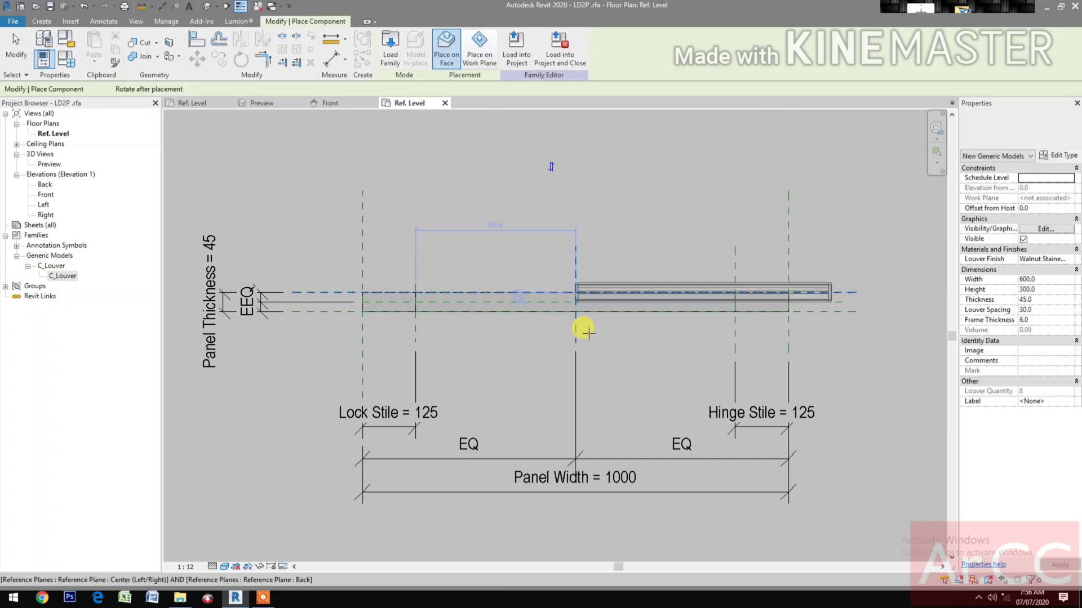
{"action": "left_click", "coordinate": [487, 367]}
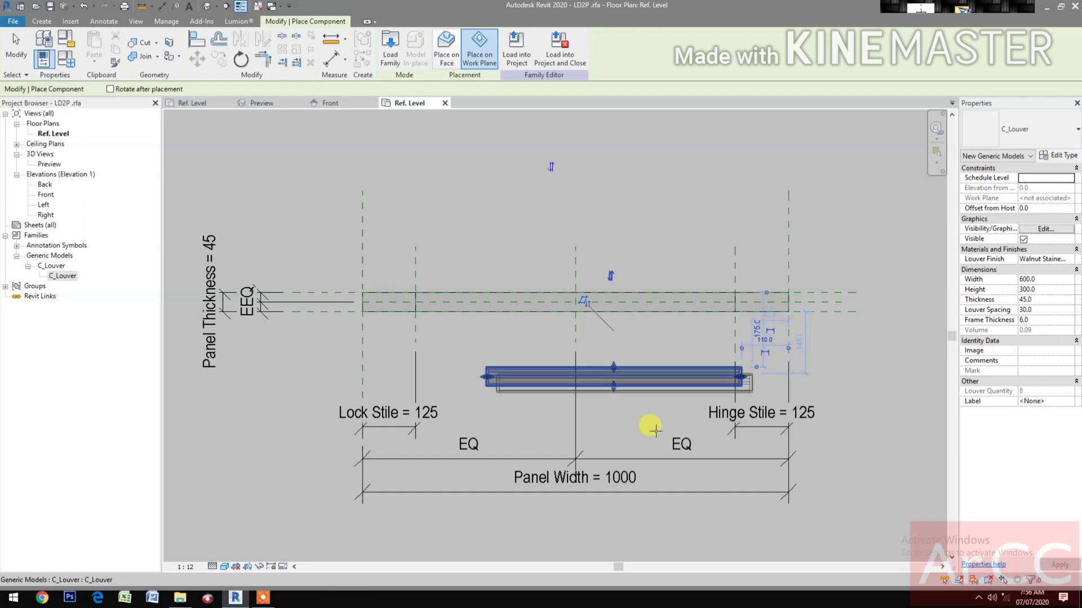
{"action": "key", "text": "Escape"}
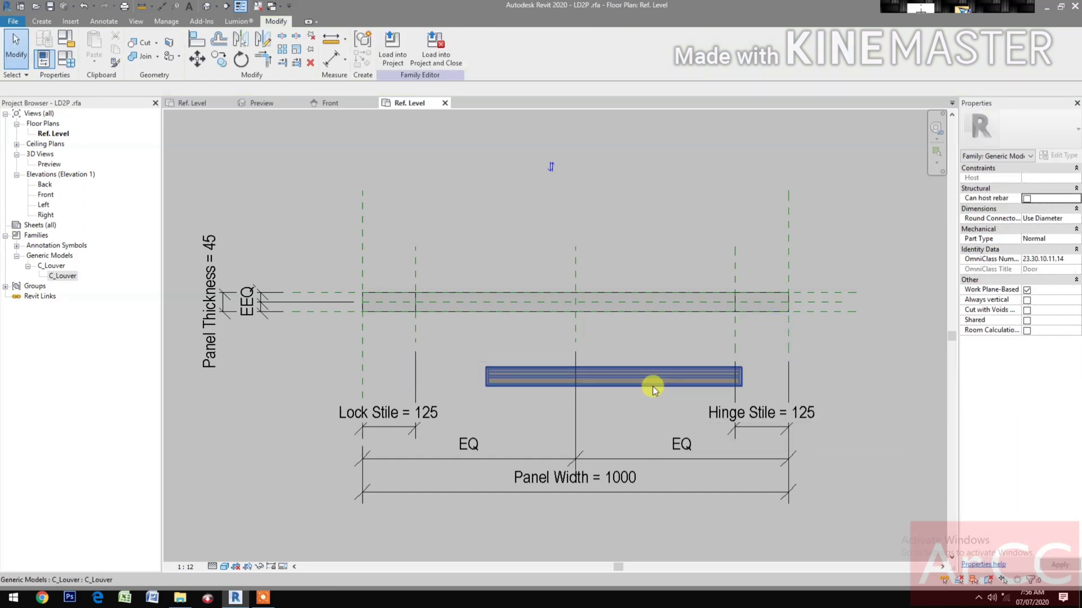
Align the louver's left/right centre to the Center (Left/Right) reference plane and lock the alignment
{"action": "key", "text": "a"}
{"action": "key", "text": "l"}
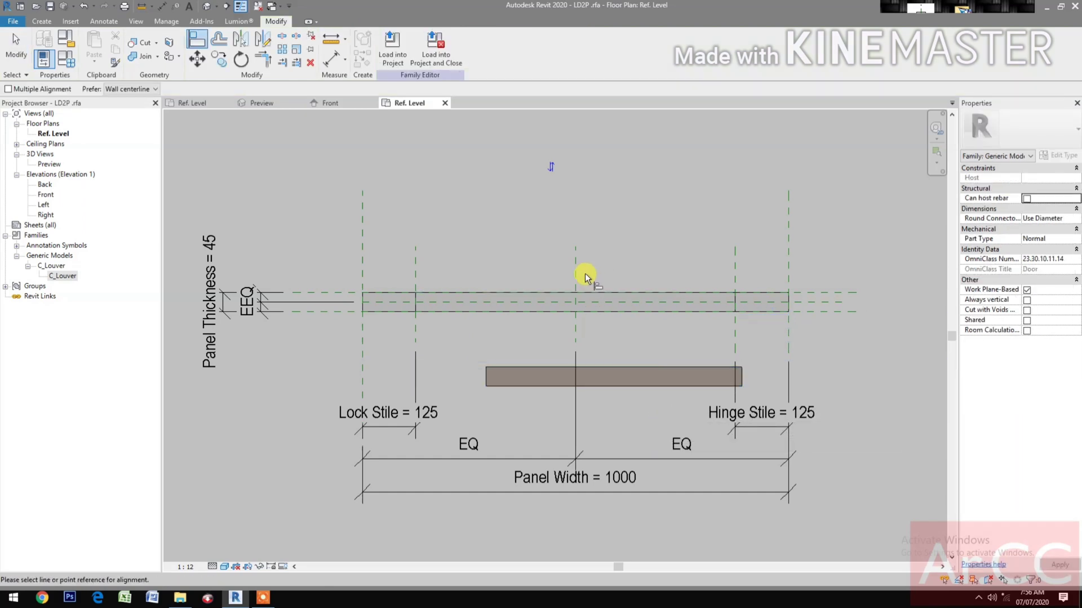
{"action": "left_click", "coordinate": [573, 258]}
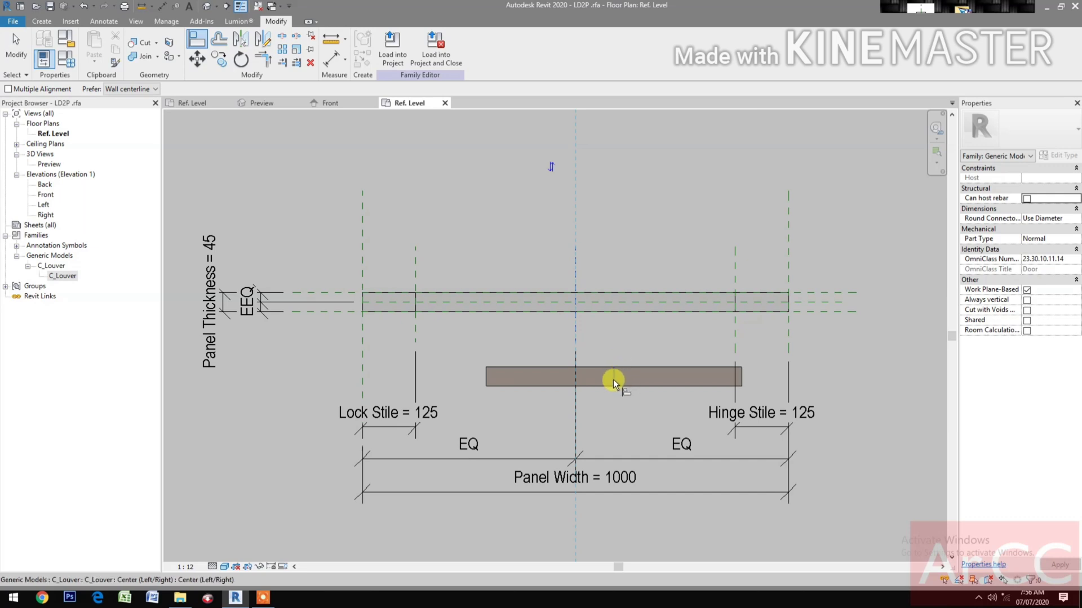
{"action": "left_click", "coordinate": [614, 384]}
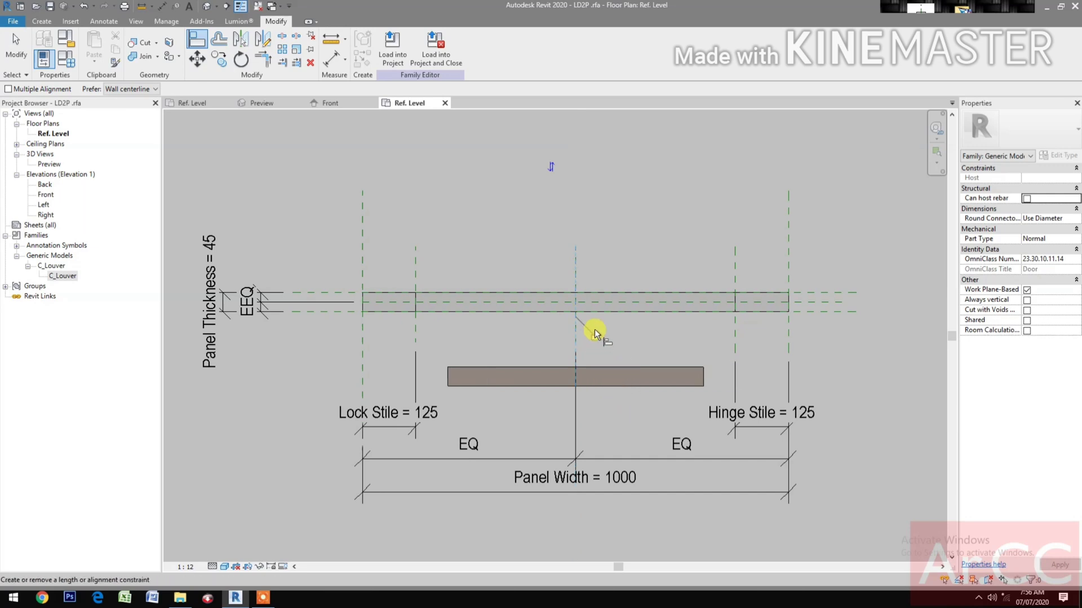
{"action": "key", "text": "Escape"}
Associate the placed louver's Louver Finish with a new family type parameter named Louver Finish, grouped under Materials and Finishes
{"action": "left_click", "coordinate": [662, 388]}
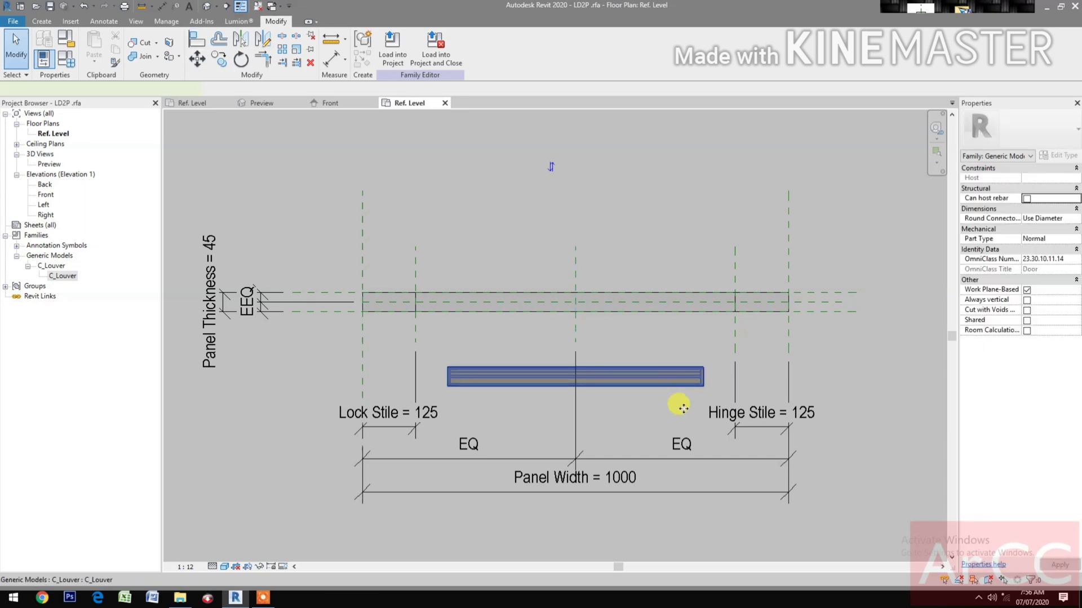
{"action": "left_click", "coordinate": [680, 386]}
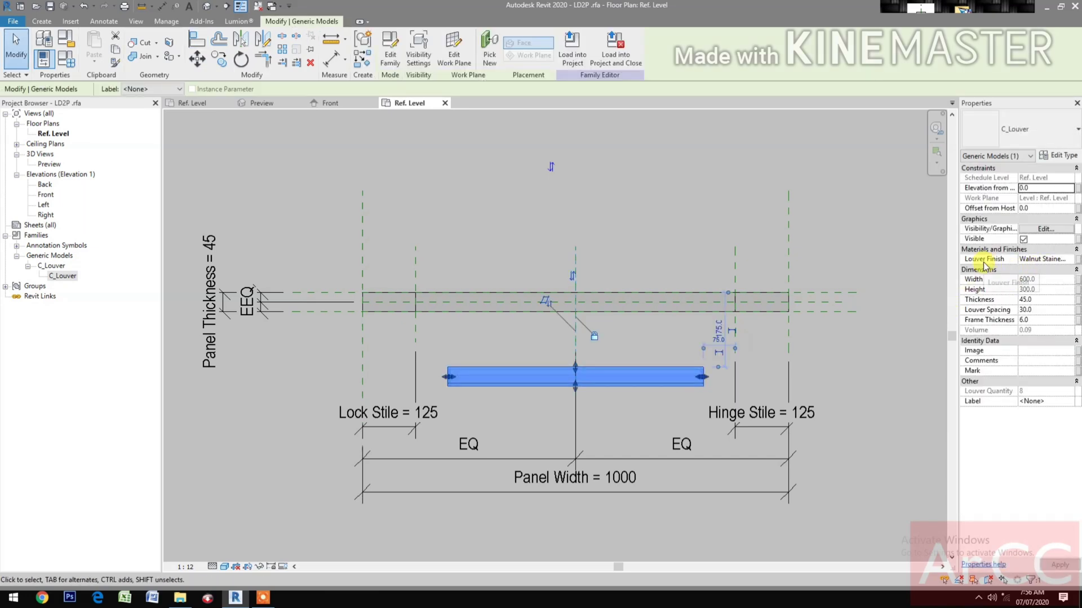
{"action": "left_click", "coordinate": [1077, 259]}
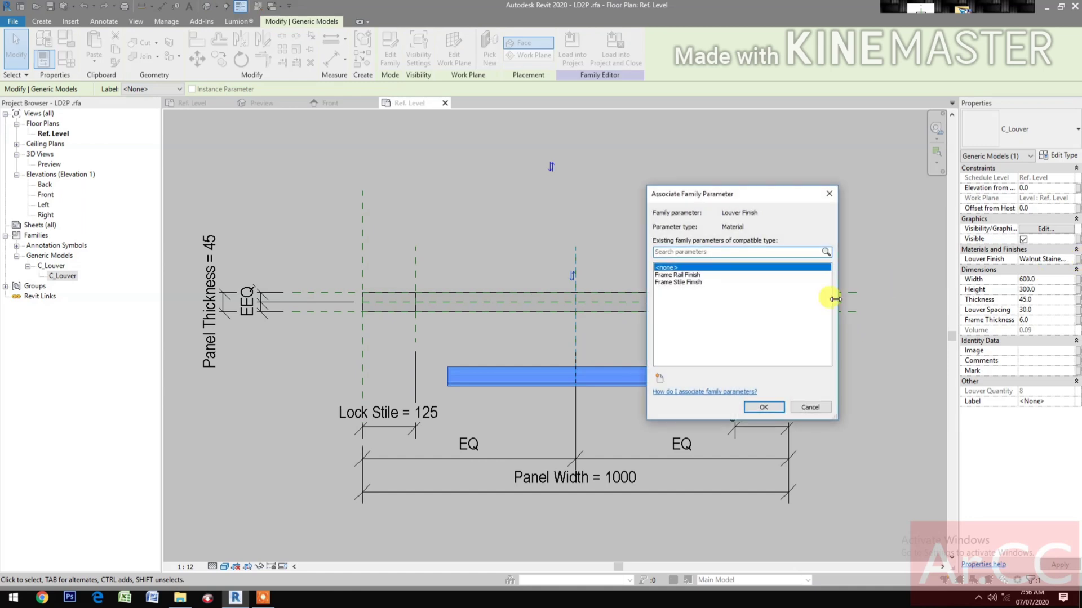
{"action": "left_click", "coordinate": [660, 379]}
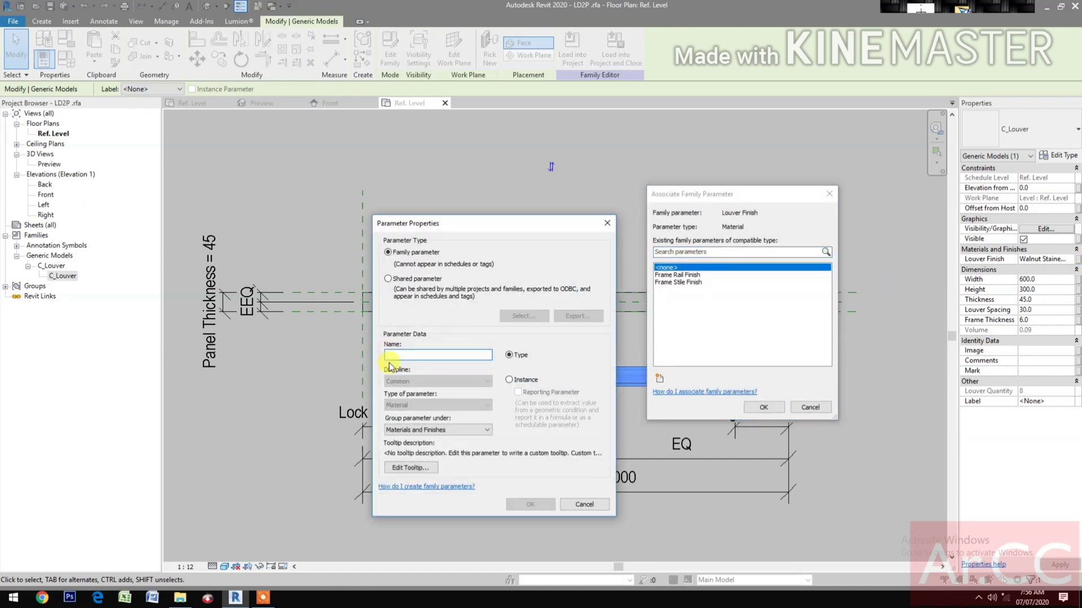
{"action": "type", "text": "Louver Finish"}
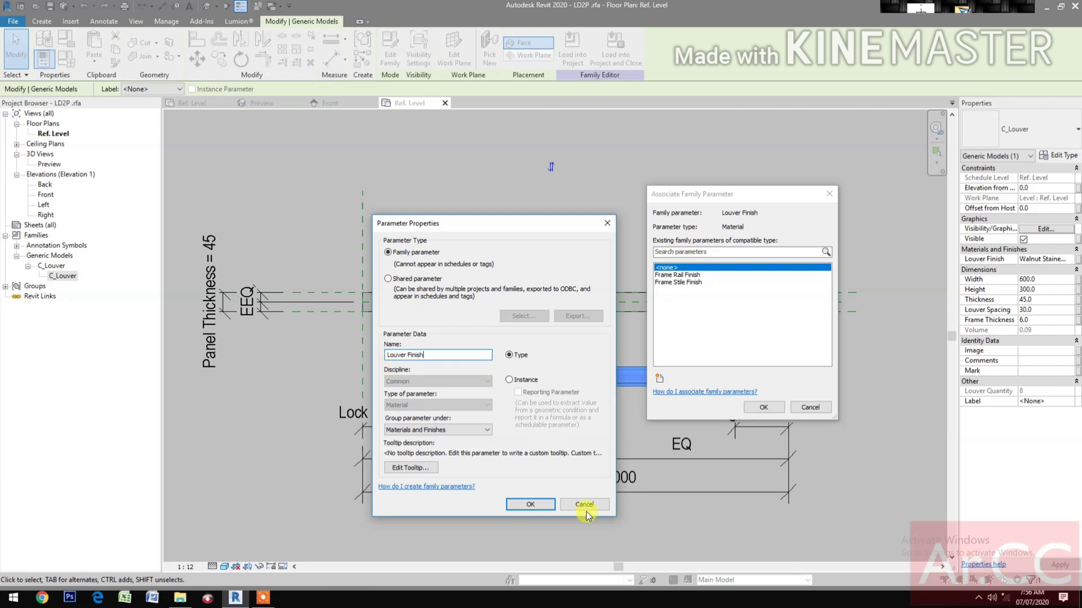
{"action": "left_click", "coordinate": [528, 505]}
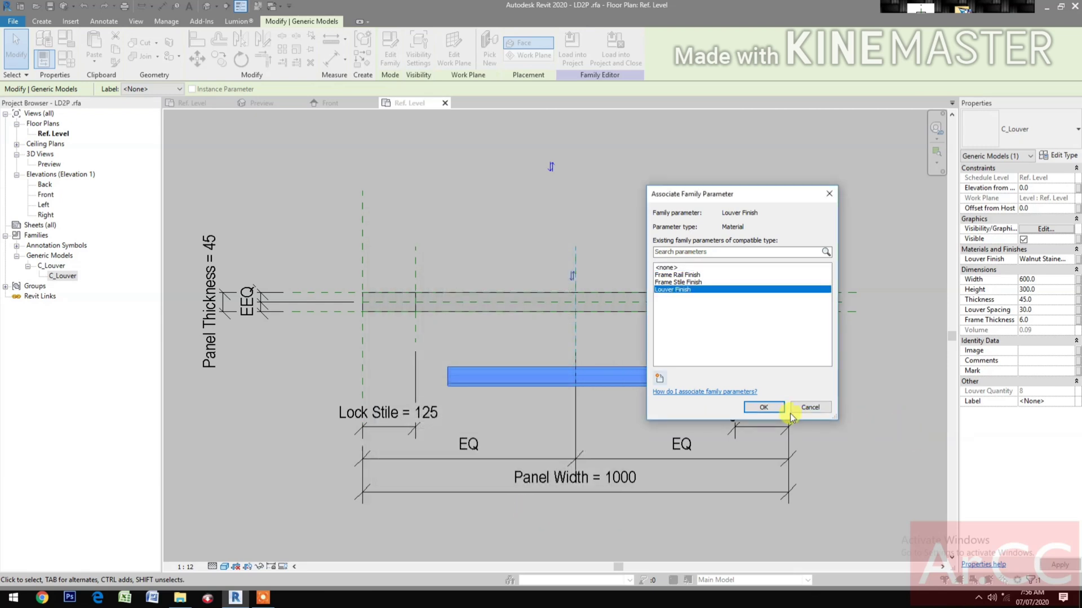
{"action": "left_click", "coordinate": [763, 407]}
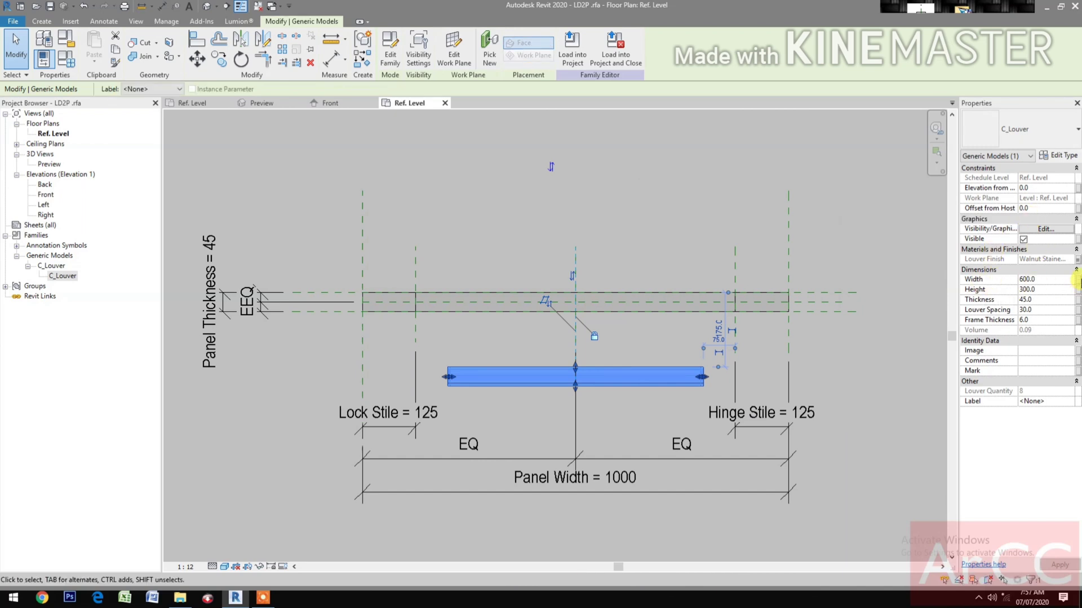
Link the louver's Width to the Louver Width parameter and its Height to Louver Height 2
{"action": "left_click", "coordinate": [1078, 279]}
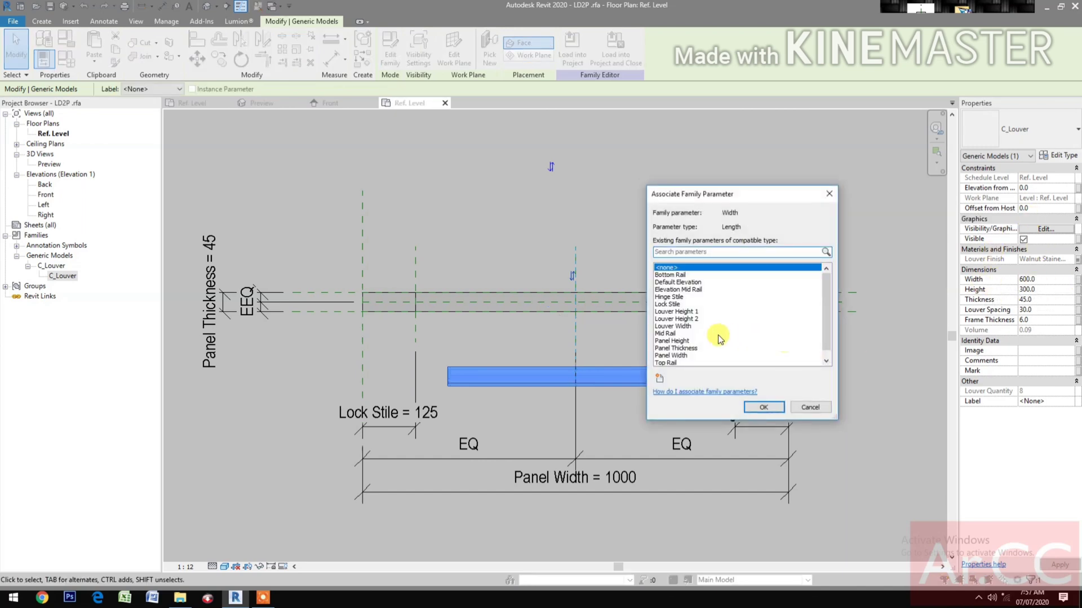
{"action": "left_click", "coordinate": [673, 326]}
{"action": "left_click", "coordinate": [761, 408]}
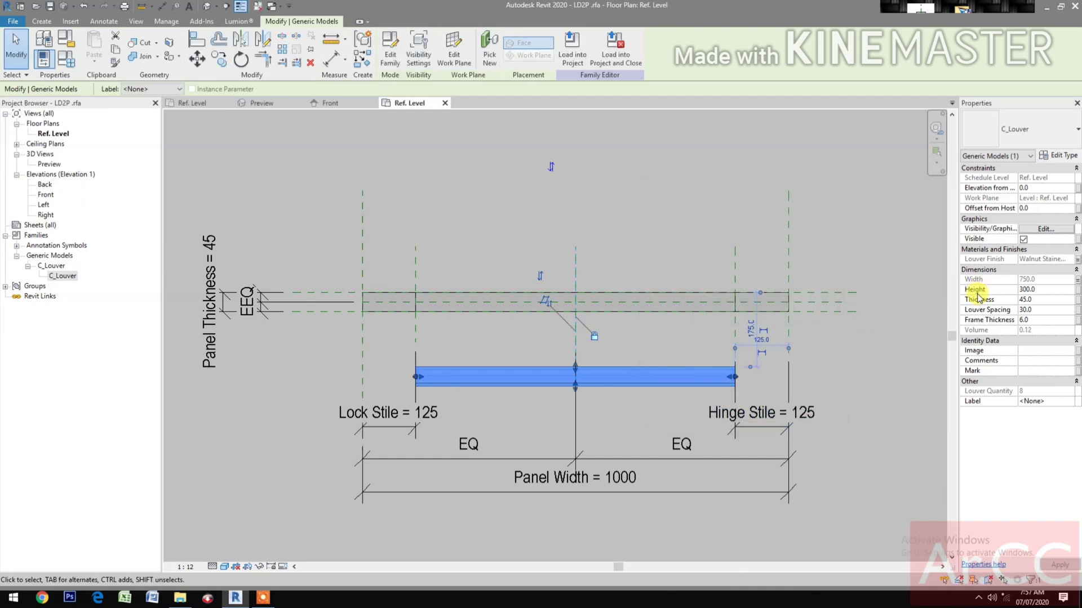
{"action": "left_click", "coordinate": [1078, 290]}
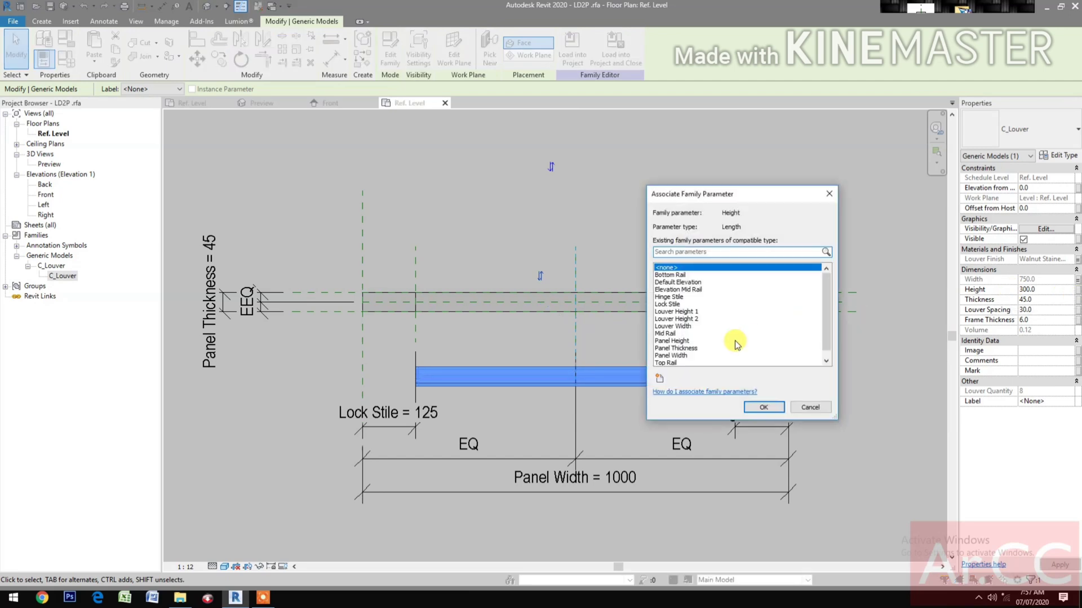
{"action": "left_click", "coordinate": [678, 320]}
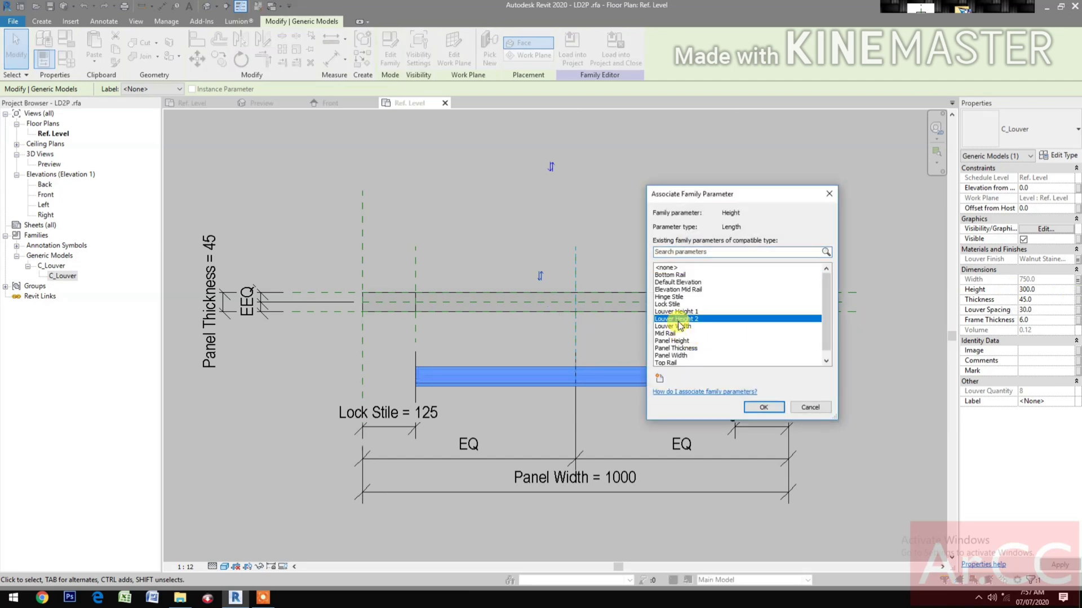
{"action": "left_click", "coordinate": [763, 407]}
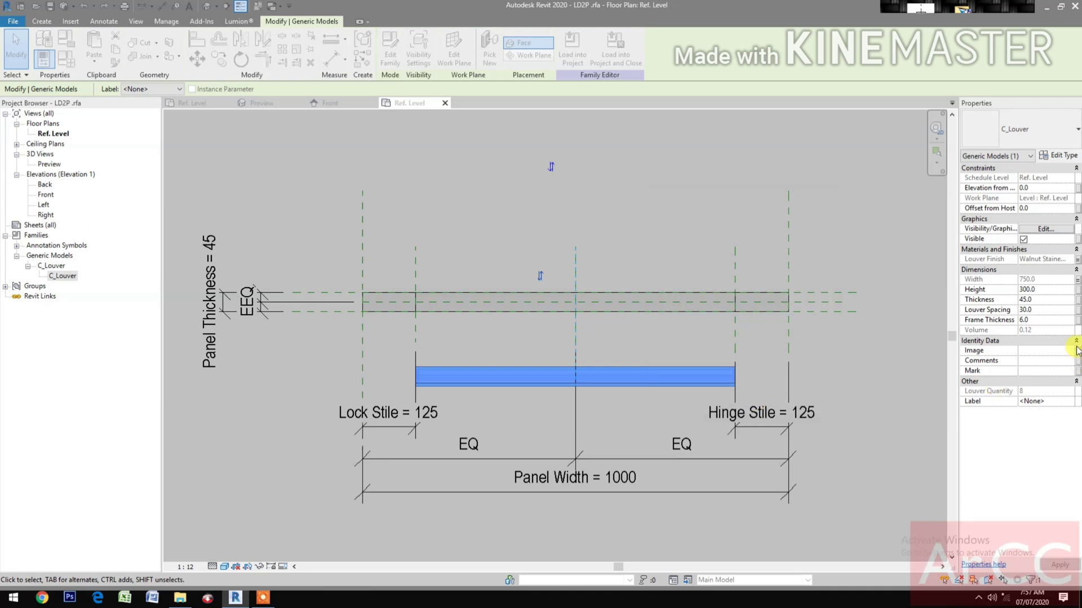
Link the louver's Thickness to Panel Thickness and its Elevation from Level to the Bottom Rail parameter
{"action": "left_click", "coordinate": [1078, 301]}
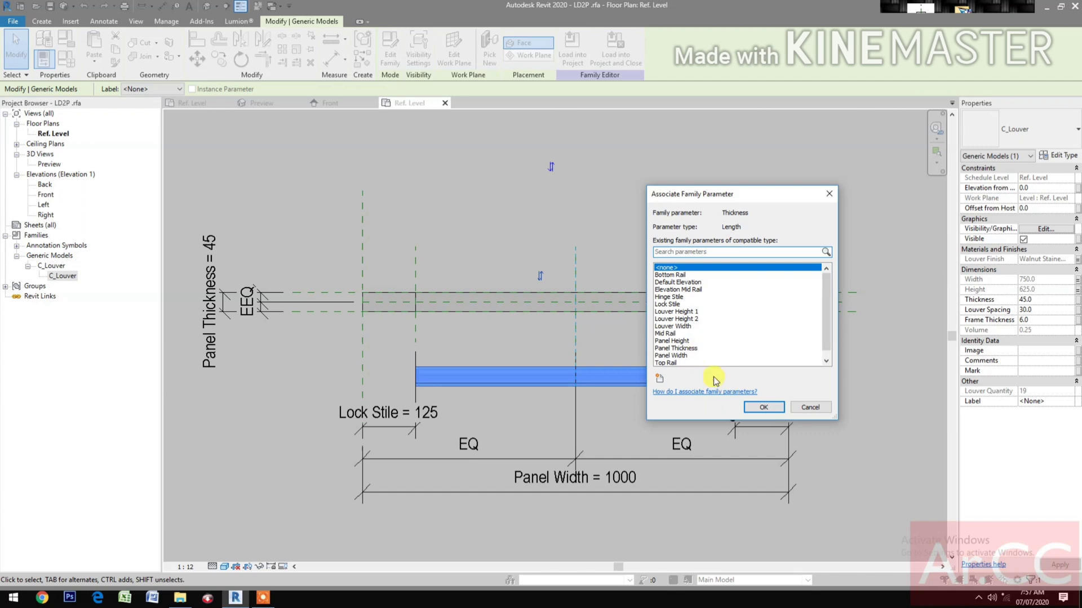
{"action": "left_click", "coordinate": [701, 349]}
{"action": "left_click", "coordinate": [753, 406]}
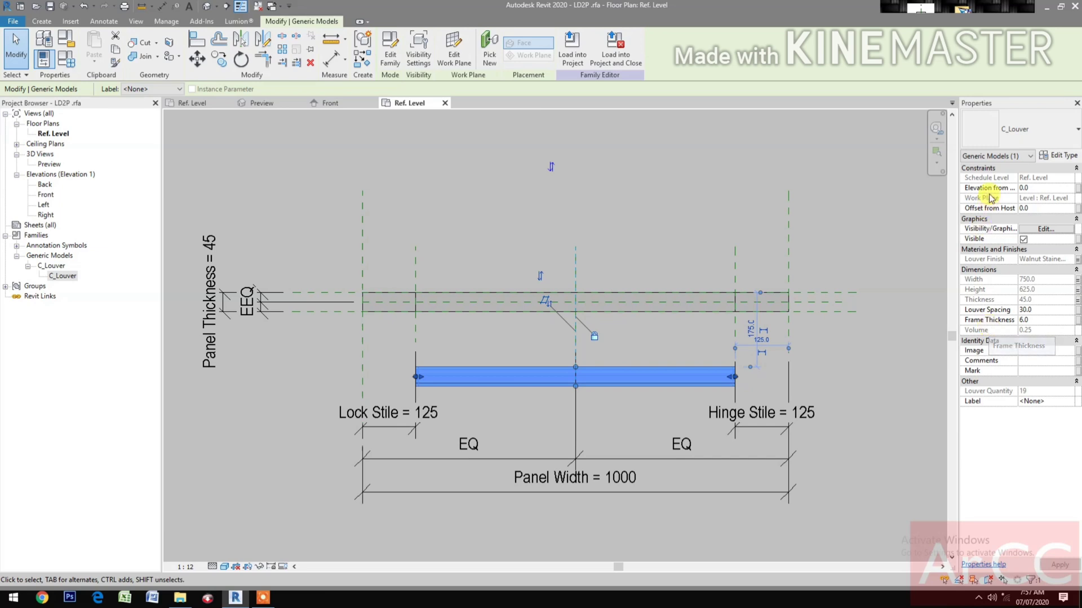
{"action": "left_click", "coordinate": [1078, 188]}
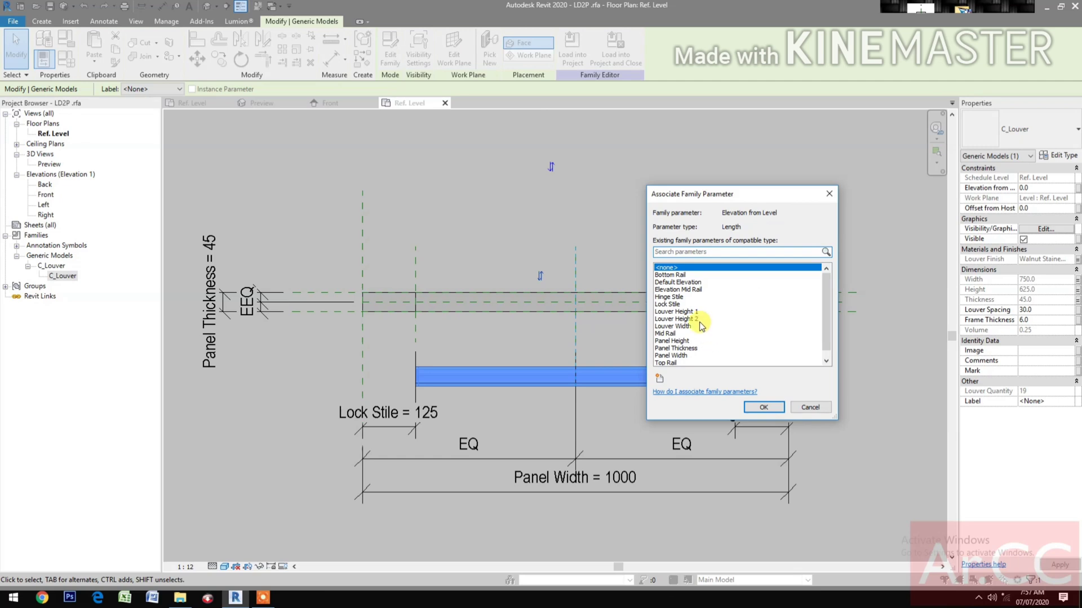
{"action": "left_click", "coordinate": [681, 275]}
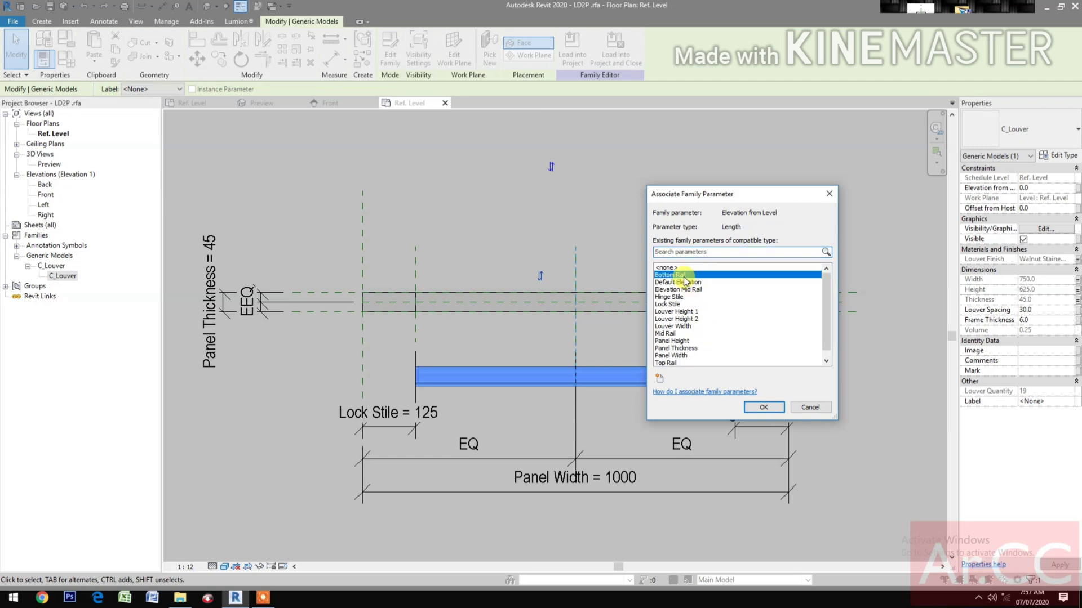
{"action": "left_click", "coordinate": [763, 409]}
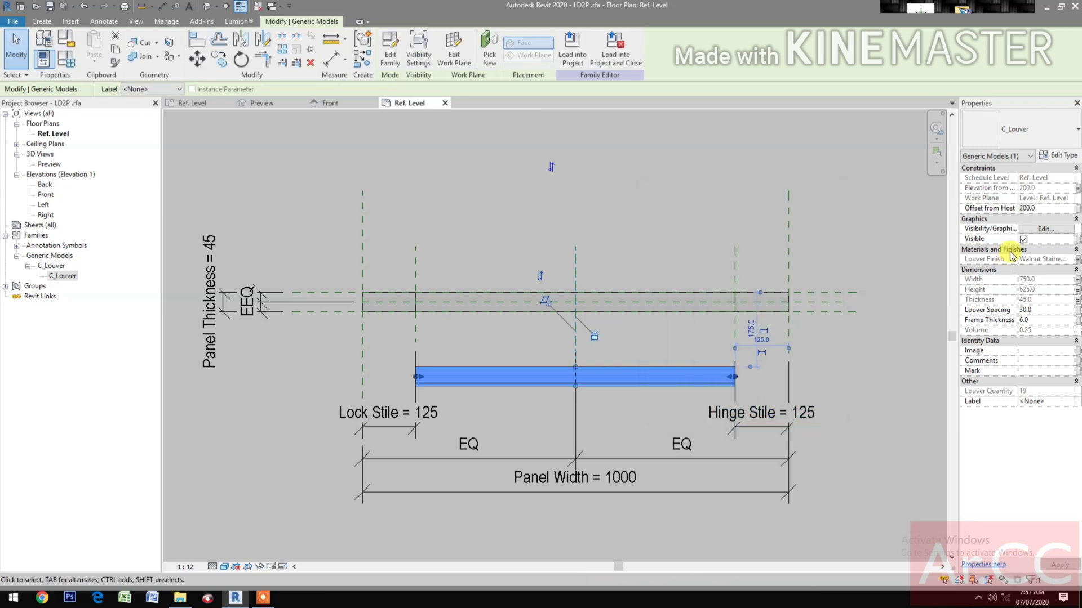
{"action": "left_click", "coordinate": [1058, 156]}
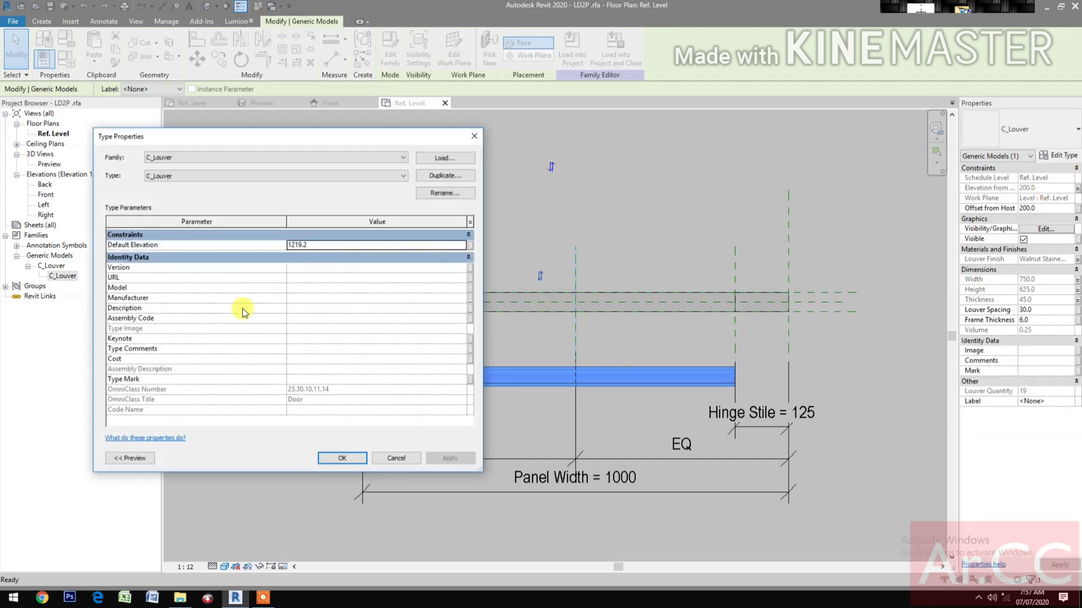
{"action": "left_click", "coordinate": [475, 137]}
{"action": "left_click", "coordinate": [766, 357]}
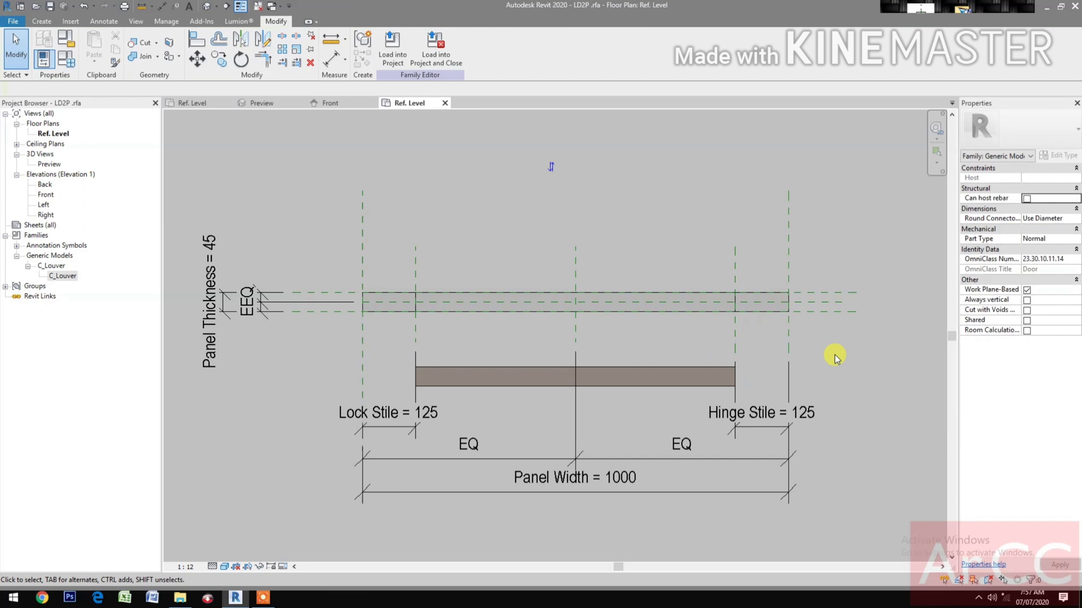
Align the louver's Glazing Centerline to the reference plane through the middle of the panel thickness and lock the alignment
{"action": "key", "text": "a"}
{"action": "key", "text": "l"}
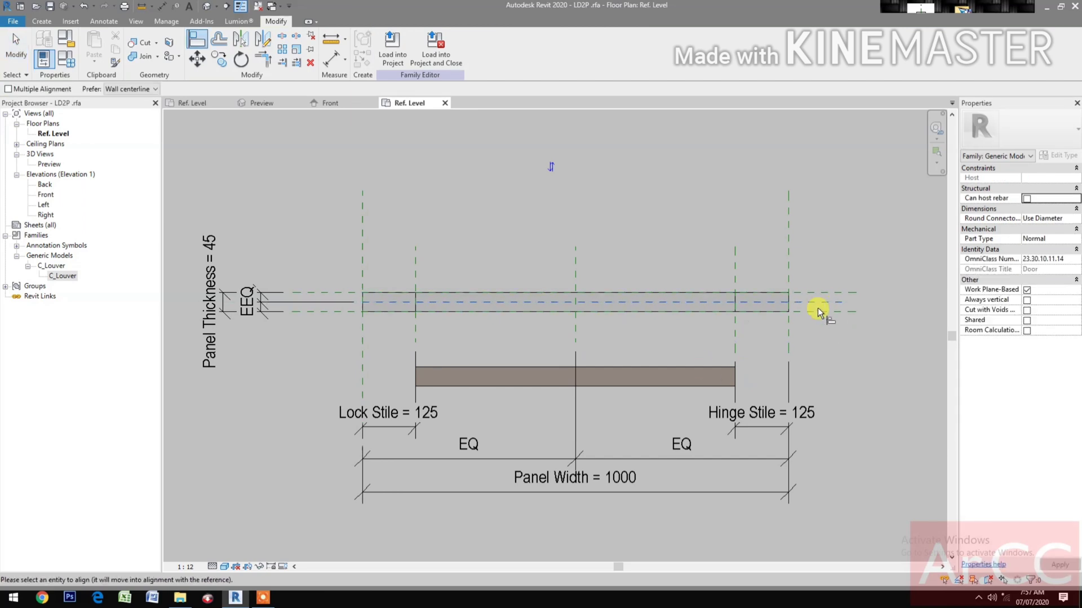
{"action": "left_click", "coordinate": [643, 376]}
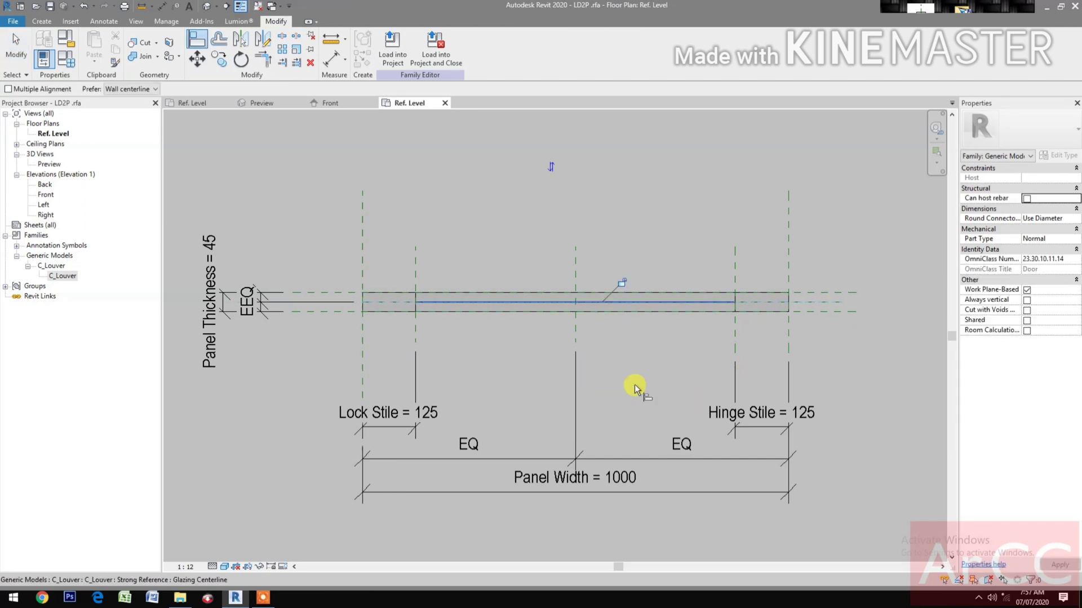
{"action": "left_click", "coordinate": [622, 282]}
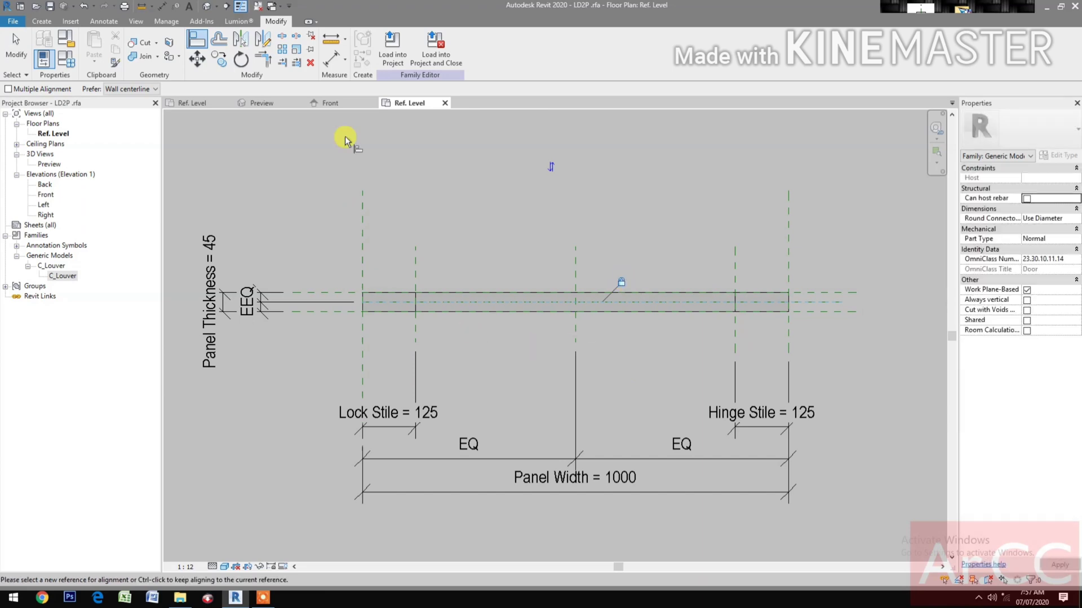
Open the Front elevation and examine how the louver fits between the stiles, mid rail and bottom rail
{"action": "left_click", "coordinate": [340, 106]}
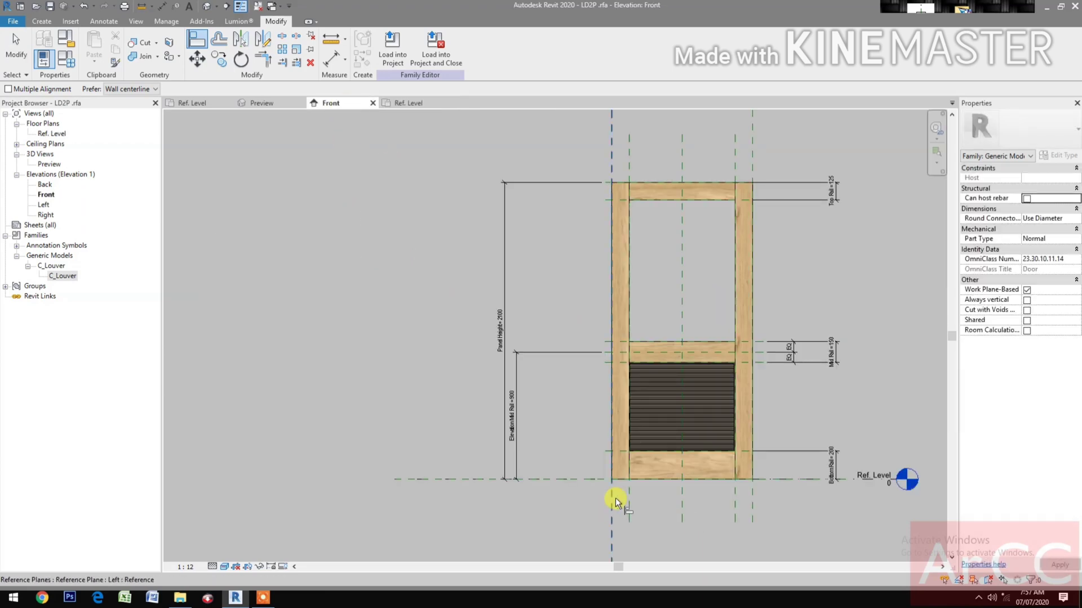
{"action": "key", "text": "Escape"}
{"action": "key", "text": "Escape"}
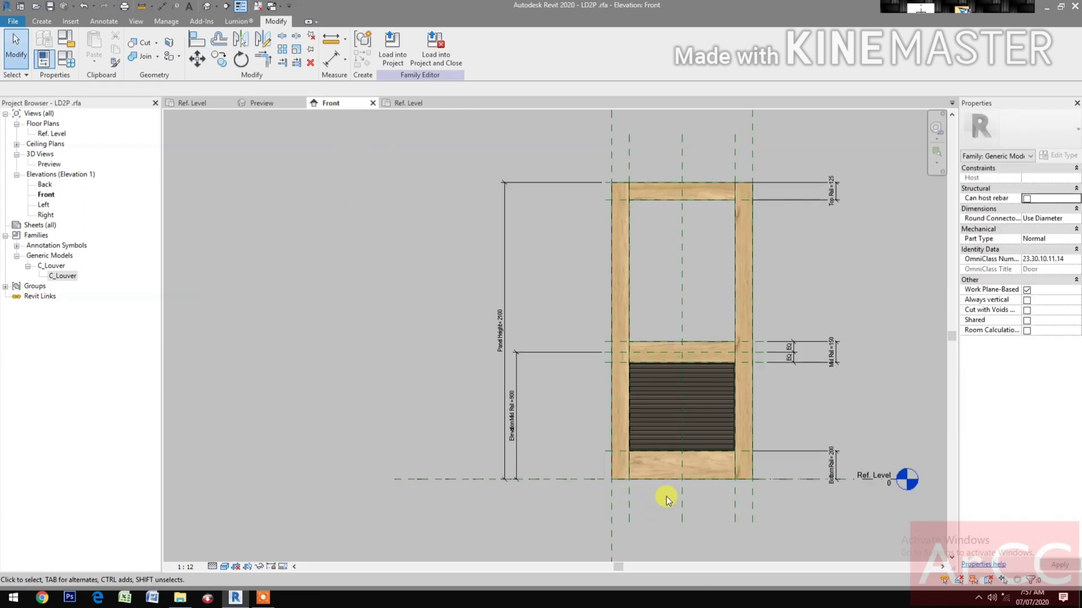
{"action": "middle_click_drag", "start_coordinate": [664, 495], "coordinate": [708, 488]}
{"action": "scroll", "coordinate": [727, 515], "scroll_direction": "up", "scroll_amount": 3}
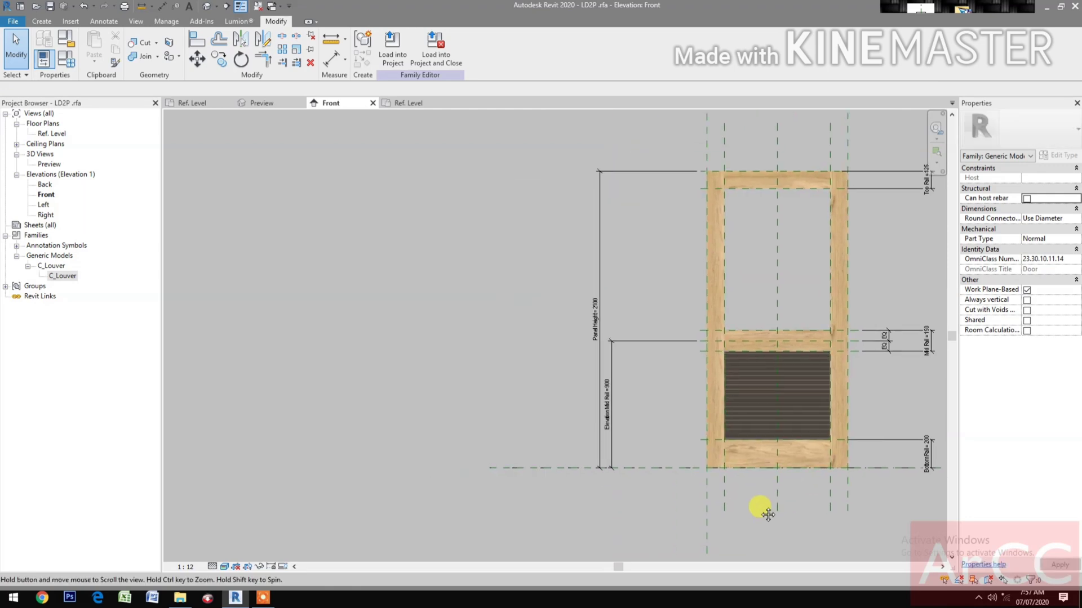
{"action": "middle_click_drag", "start_coordinate": [773, 496], "coordinate": [741, 560]}
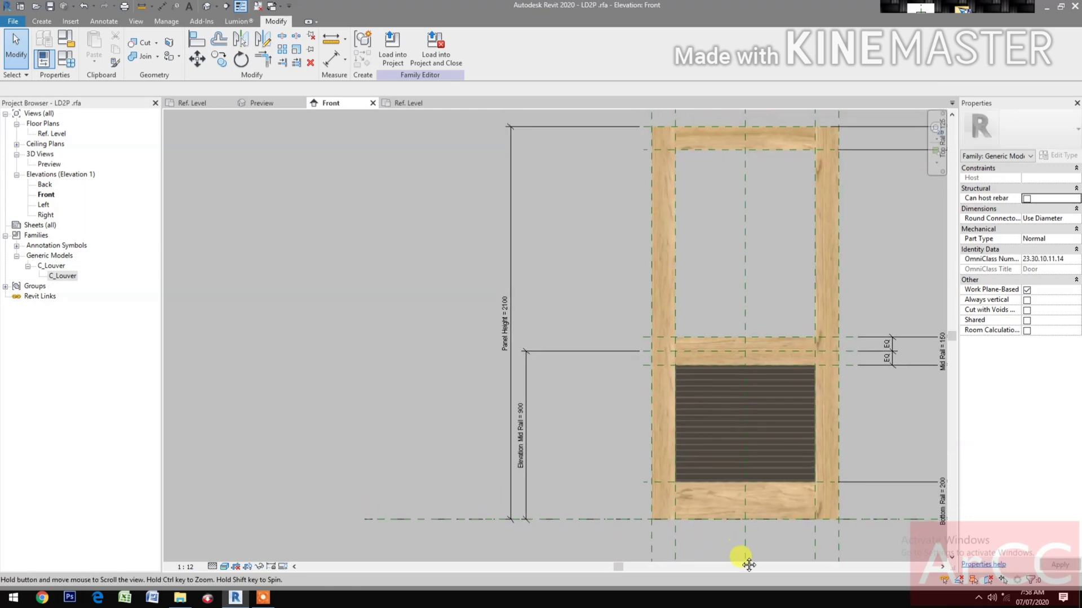
{"action": "scroll", "coordinate": [732, 536], "scroll_direction": "down", "scroll_amount": 2}
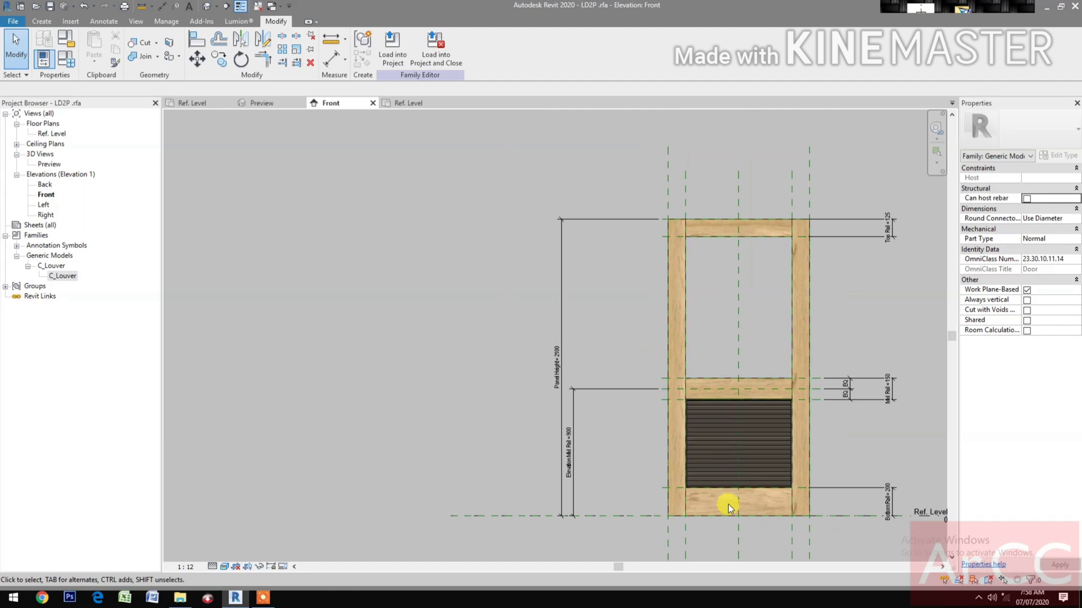
{"action": "scroll", "coordinate": [719, 505], "scroll_direction": "up", "scroll_amount": 2}
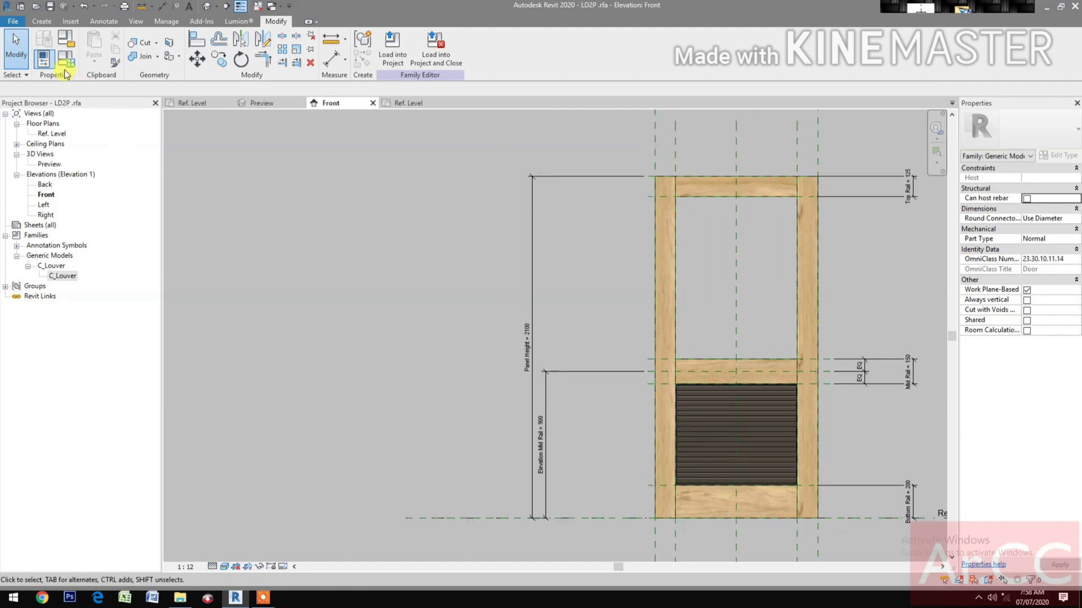
Open the Louver Finish parameter's material selection and add Wood from the AEC Materials wood library to the project materials
{"action": "left_click", "coordinate": [75, 60]}
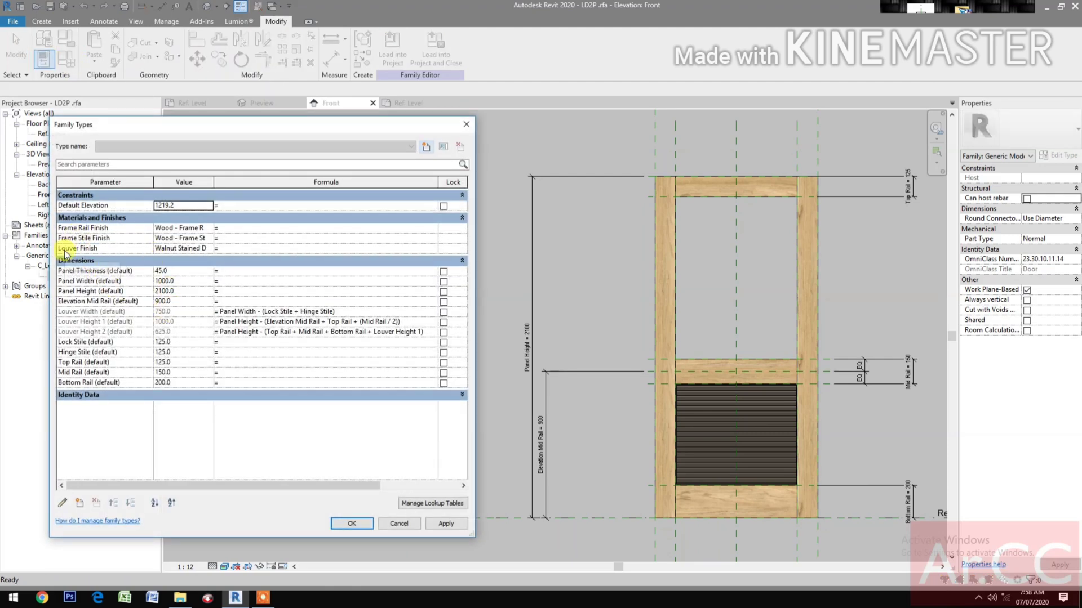
{"action": "left_click", "coordinate": [209, 250]}
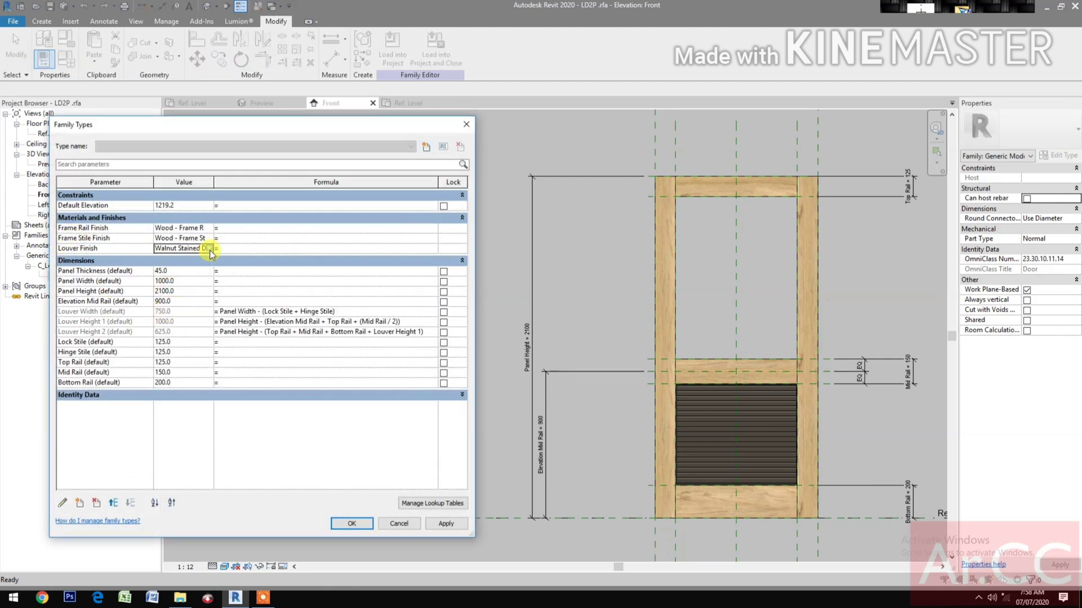
{"action": "left_click", "coordinate": [209, 249]}
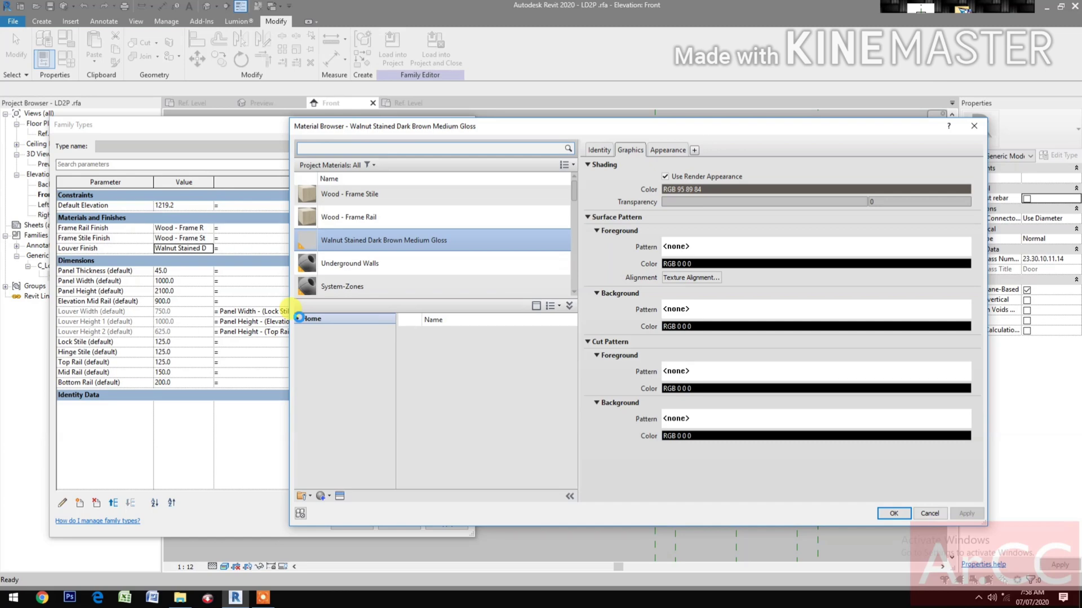
{"action": "left_click", "coordinate": [299, 318]}
{"action": "left_click", "coordinate": [337, 340]}
{"action": "left_click", "coordinate": [302, 340]}
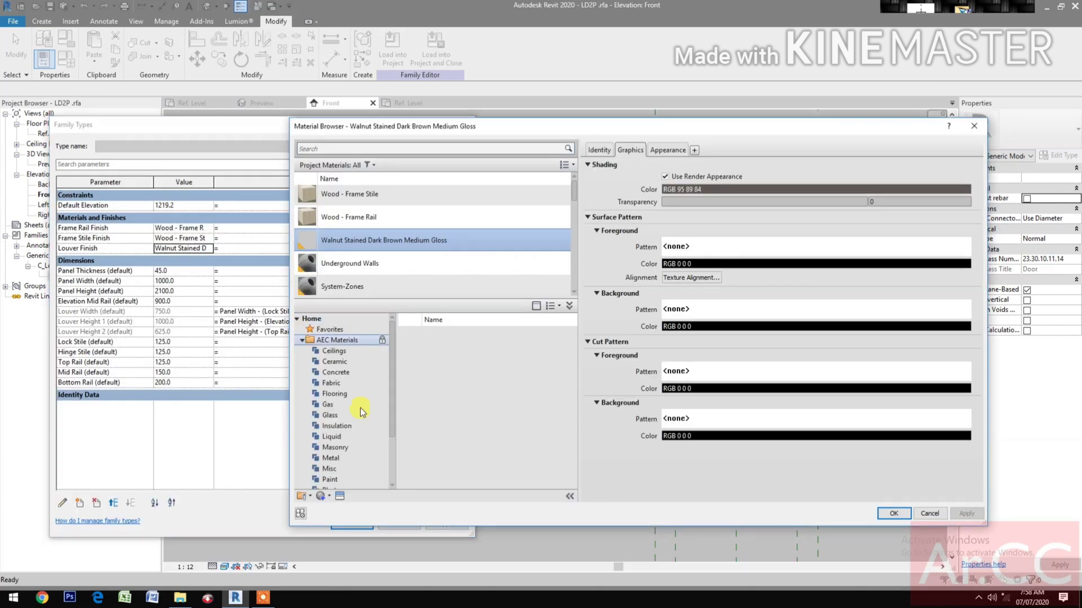
{"action": "scroll", "coordinate": [360, 411], "scroll_direction": "down", "scroll_amount": 3}
{"action": "left_click", "coordinate": [331, 469]}
{"action": "scroll", "coordinate": [485, 462], "scroll_direction": "down", "scroll_amount": 2}
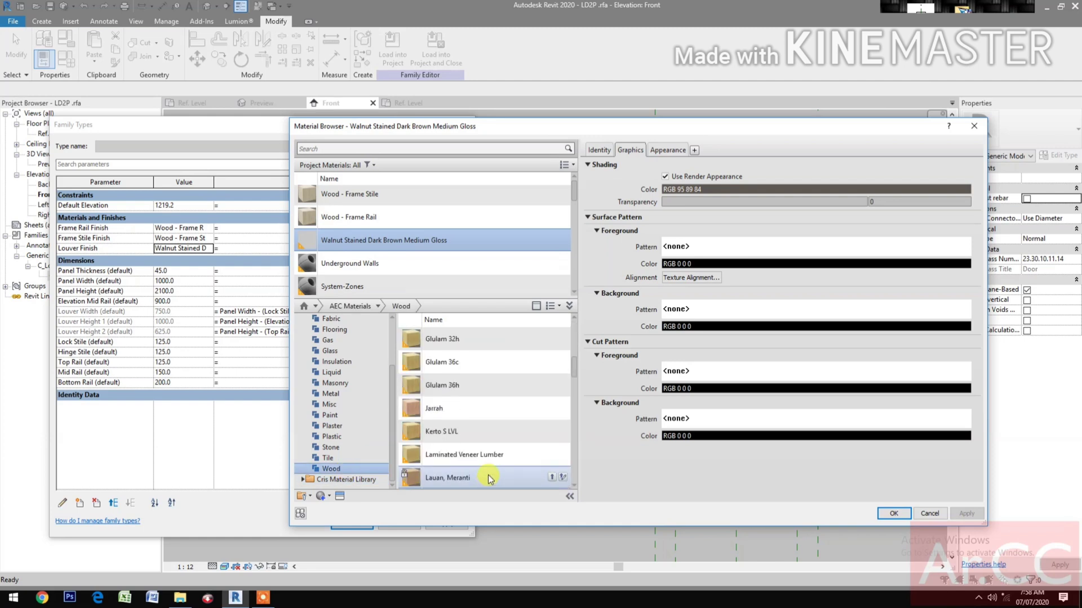
{"action": "scroll", "coordinate": [489, 479], "scroll_direction": "down", "scroll_amount": 2}
{"action": "scroll", "coordinate": [491, 450], "scroll_direction": "up", "scroll_amount": 4}
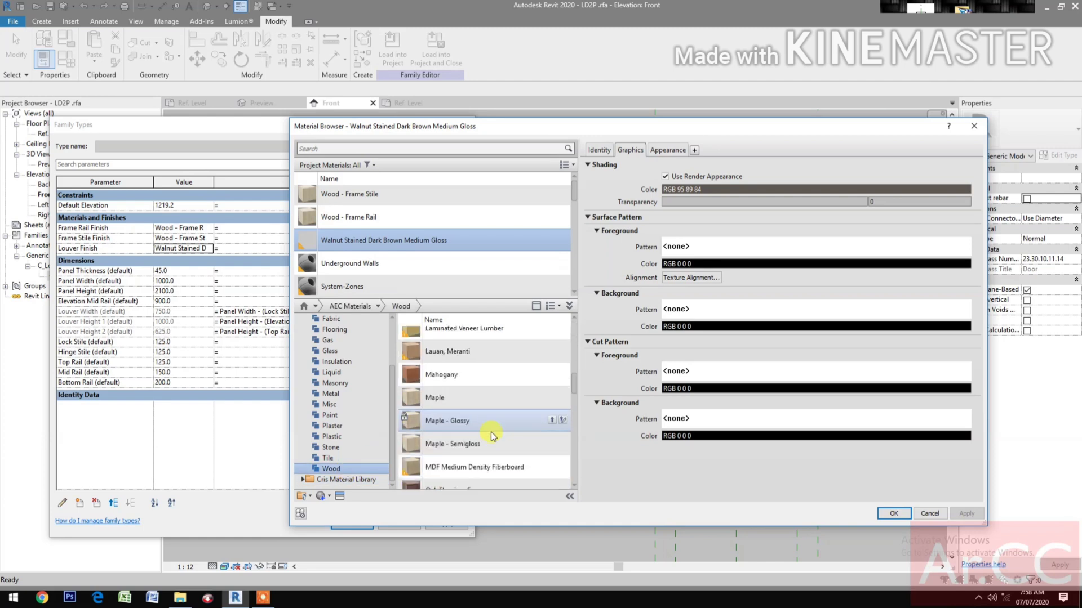
{"action": "scroll", "coordinate": [491, 431], "scroll_direction": "down", "scroll_amount": 6}
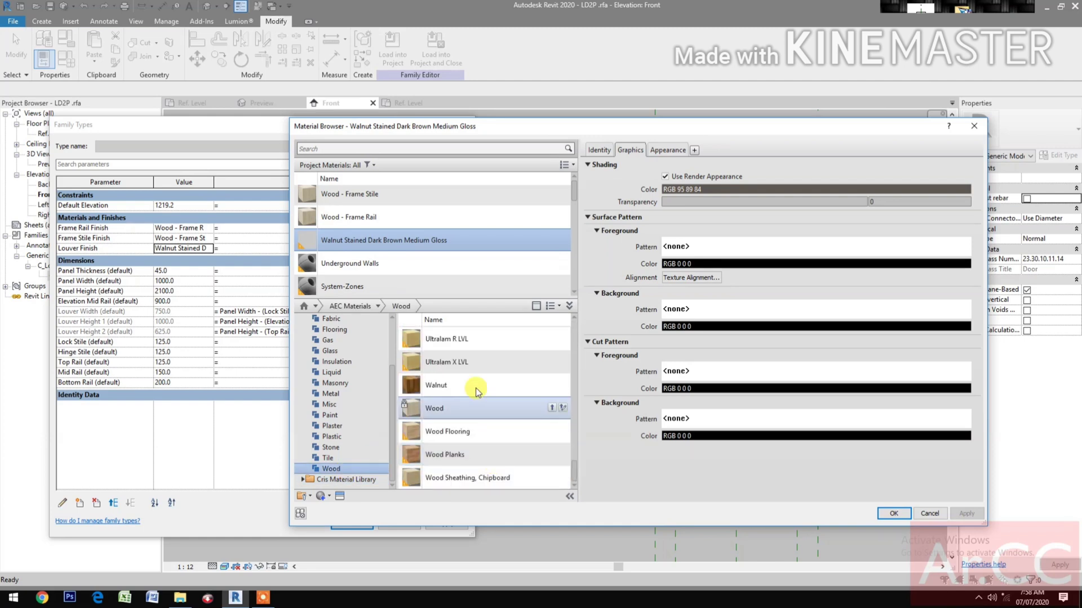
{"action": "left_click", "coordinate": [551, 409]}
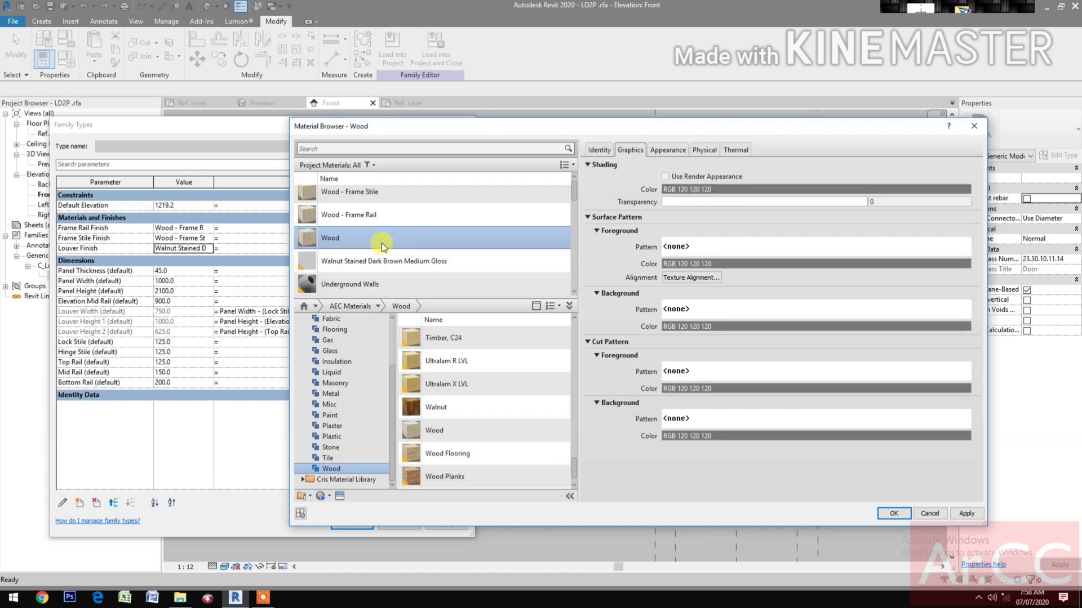
Rename the newly added Wood material as Wood - Louver
{"action": "right_click", "coordinate": [381, 243]}
{"action": "left_click", "coordinate": [410, 285]}
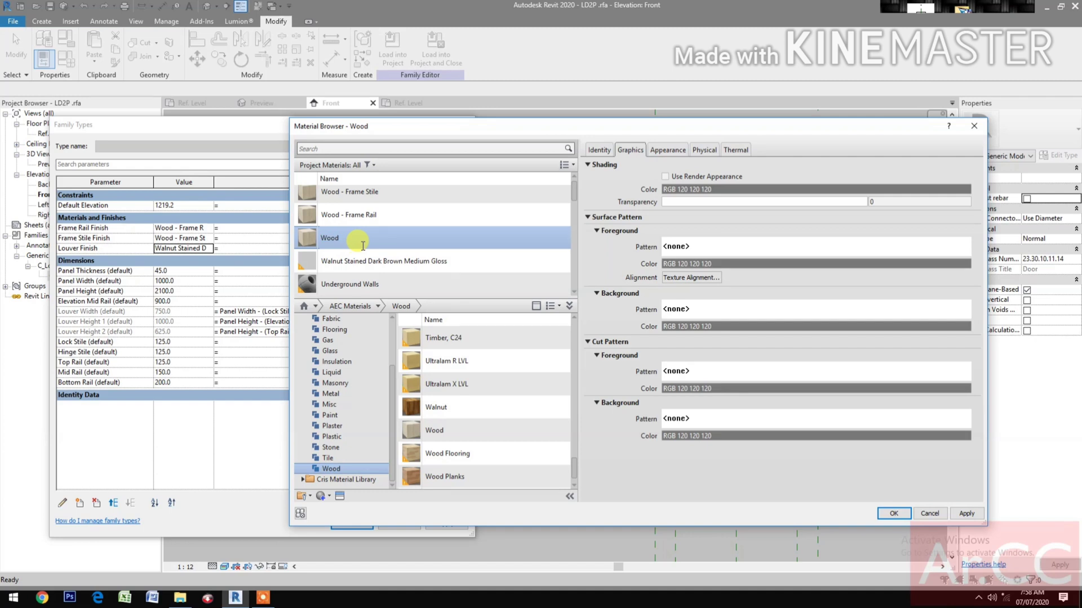
{"action": "type", "text": "- Louver"}
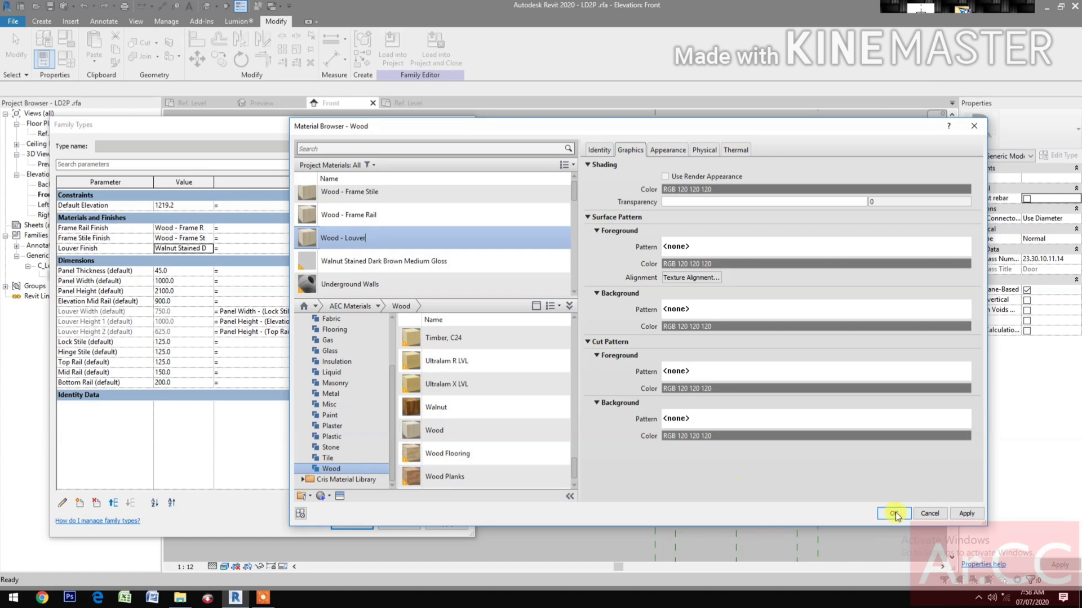
Rotate the Wood - Louver appearance image by 90° and apply the material to the Louver Finish parameter
{"action": "left_click", "coordinate": [665, 150]}
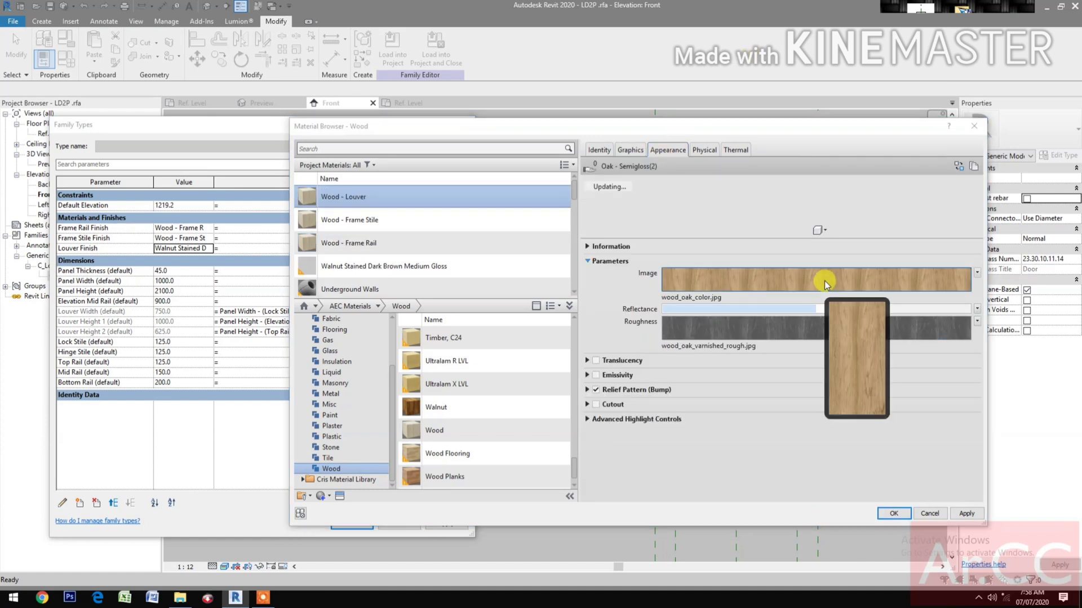
{"action": "left_click", "coordinate": [825, 284]}
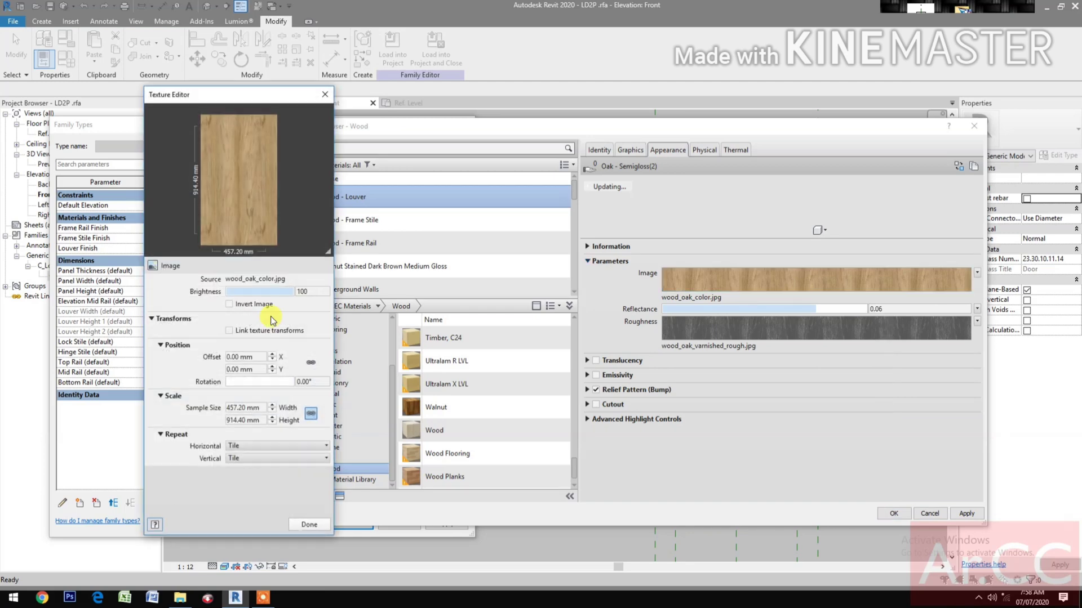
{"action": "double_click", "coordinate": [321, 383]}
{"action": "type", "text": "90"}
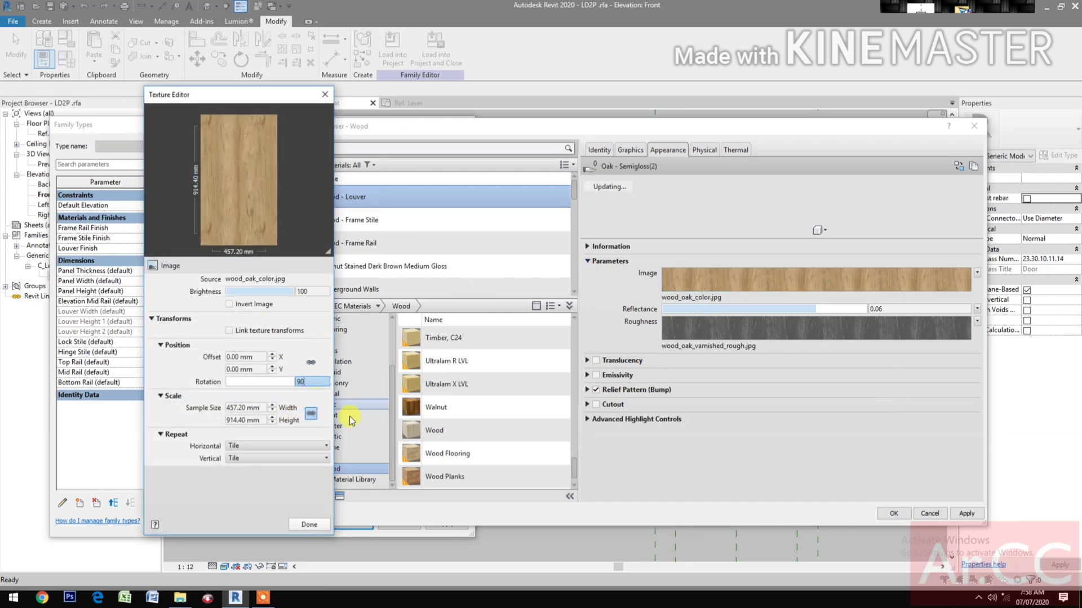
{"action": "left_click", "coordinate": [318, 528]}
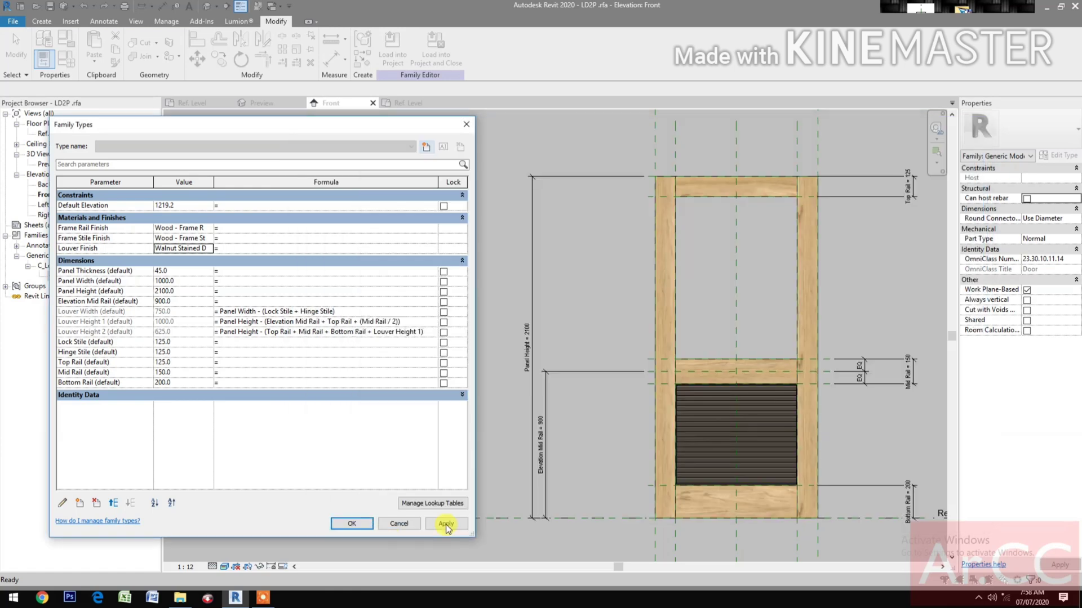
{"action": "left_click", "coordinate": [446, 524]}
{"action": "left_click", "coordinate": [352, 524]}
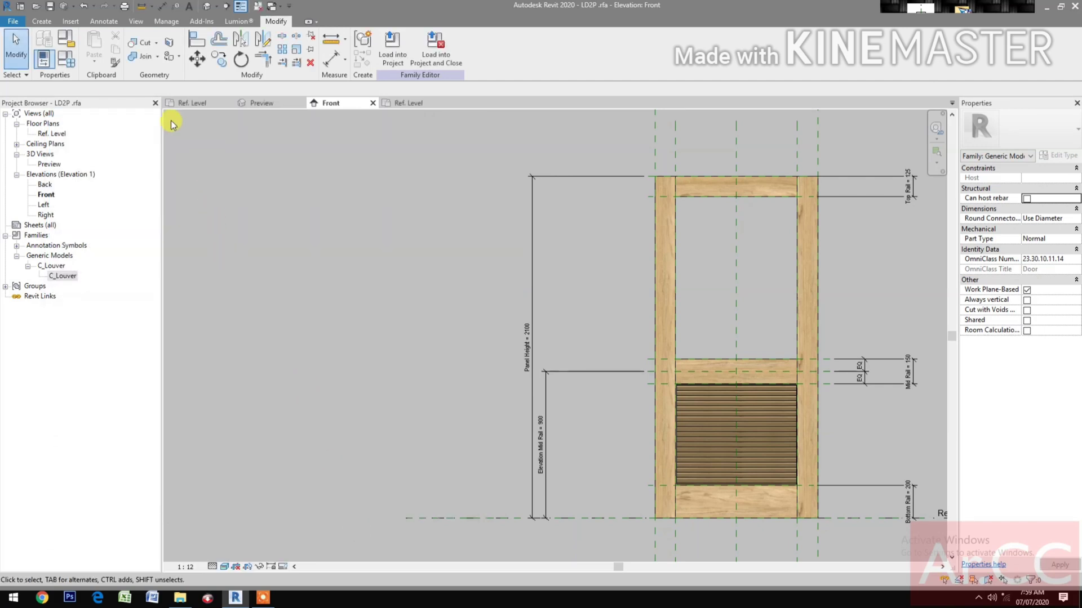
Place a second C_Louver component on the Ref. Level work plane in the floor plan, just in front of the door panel
{"action": "left_click", "coordinate": [397, 101]}
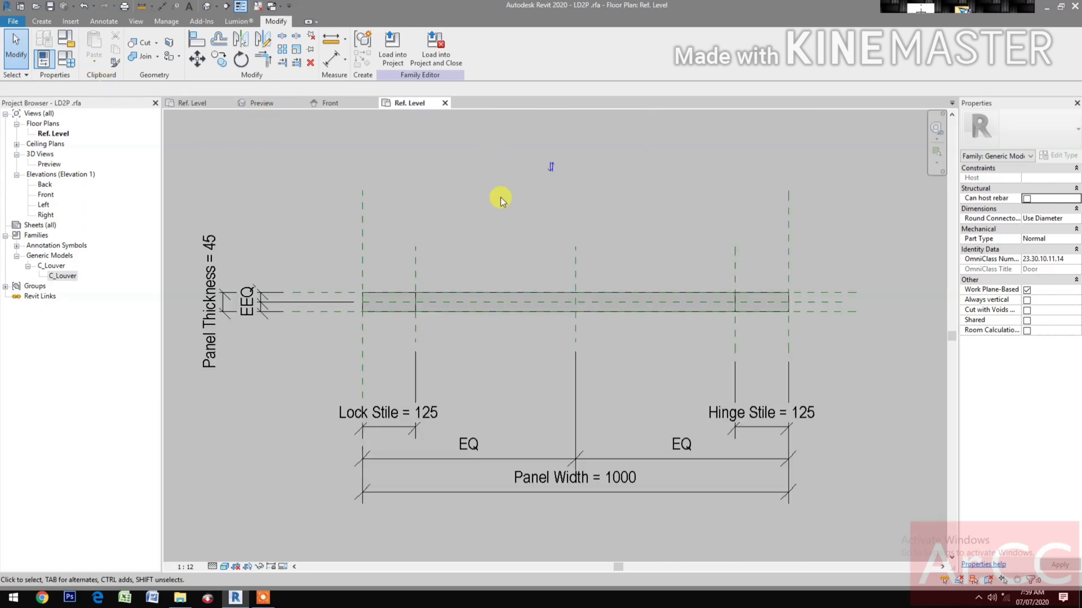
{"action": "left_click_drag", "start_coordinate": [66, 277], "coordinate": [561, 367]}
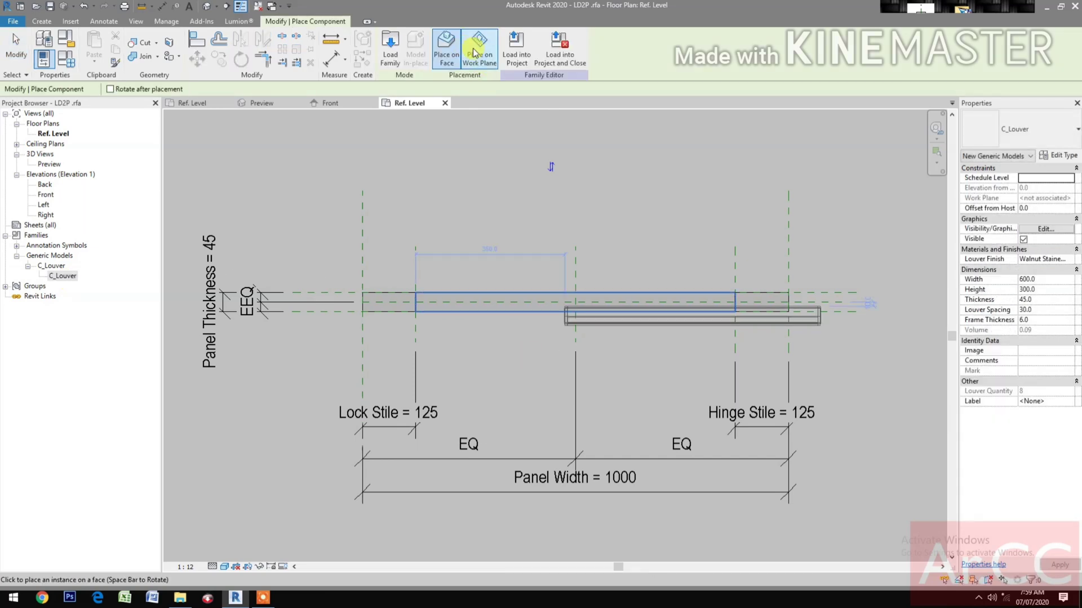
{"action": "left_click", "coordinate": [479, 48]}
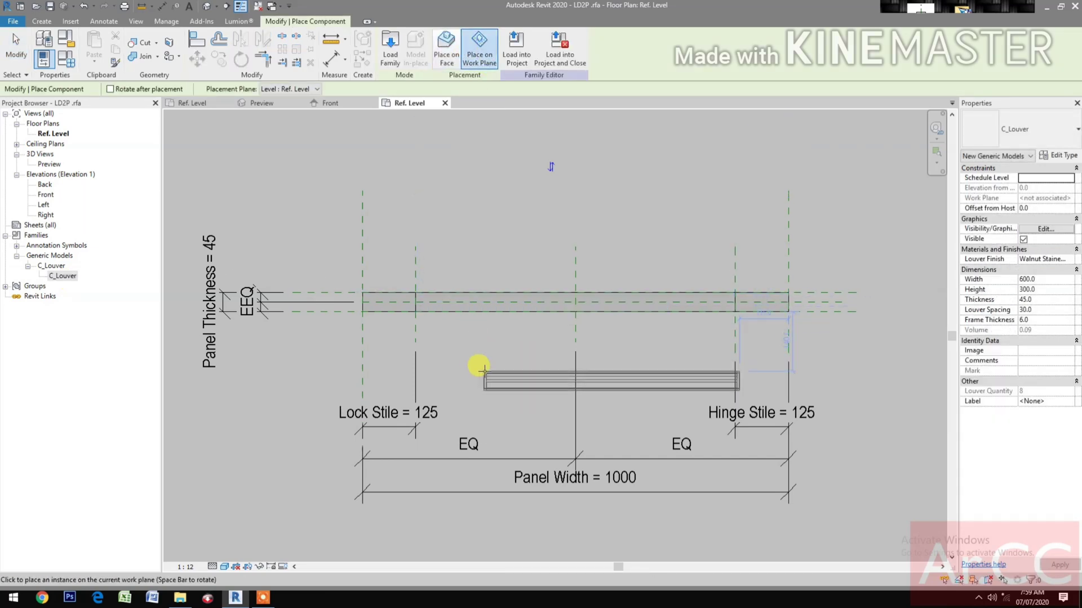
{"action": "left_click", "coordinate": [484, 370]}
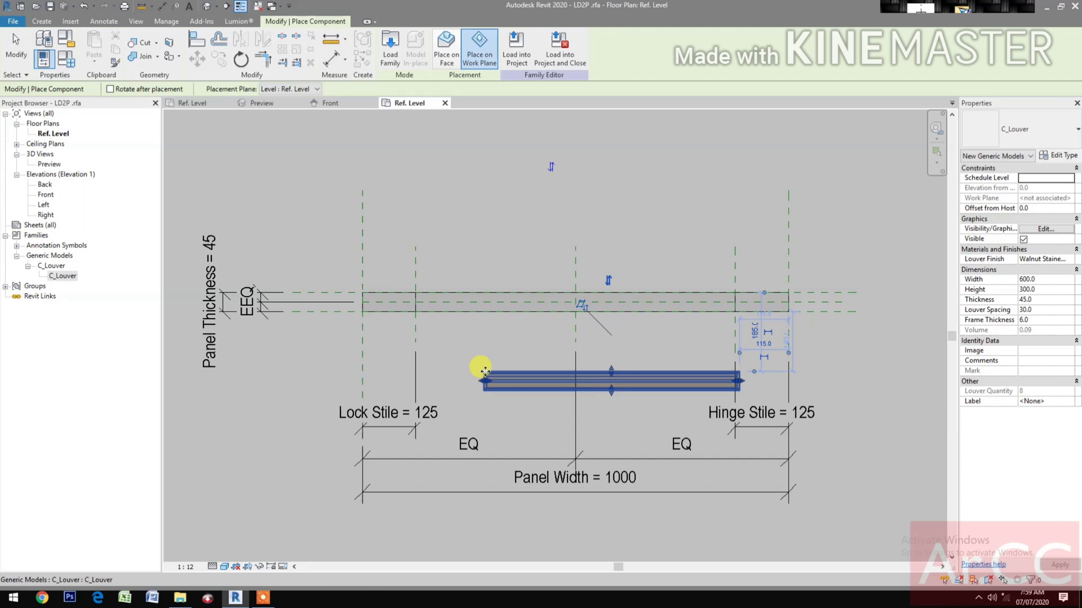
Align the new louver's centre to the vertical centre reference plane of the panel and lock the alignment
{"action": "key", "text": "a"}
{"action": "key", "text": "l"}
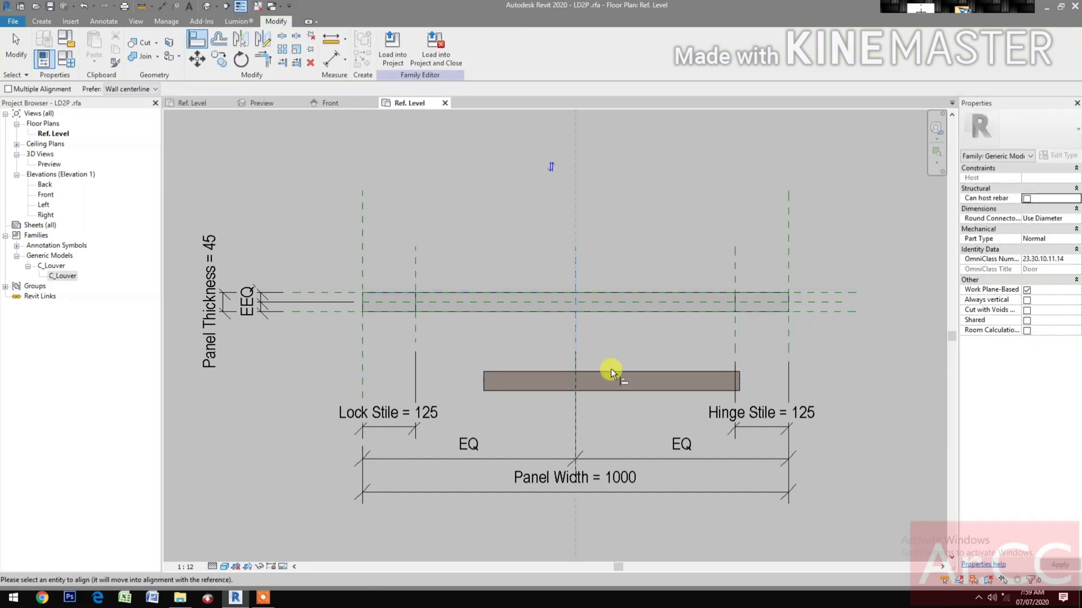
{"action": "left_click", "coordinate": [610, 386]}
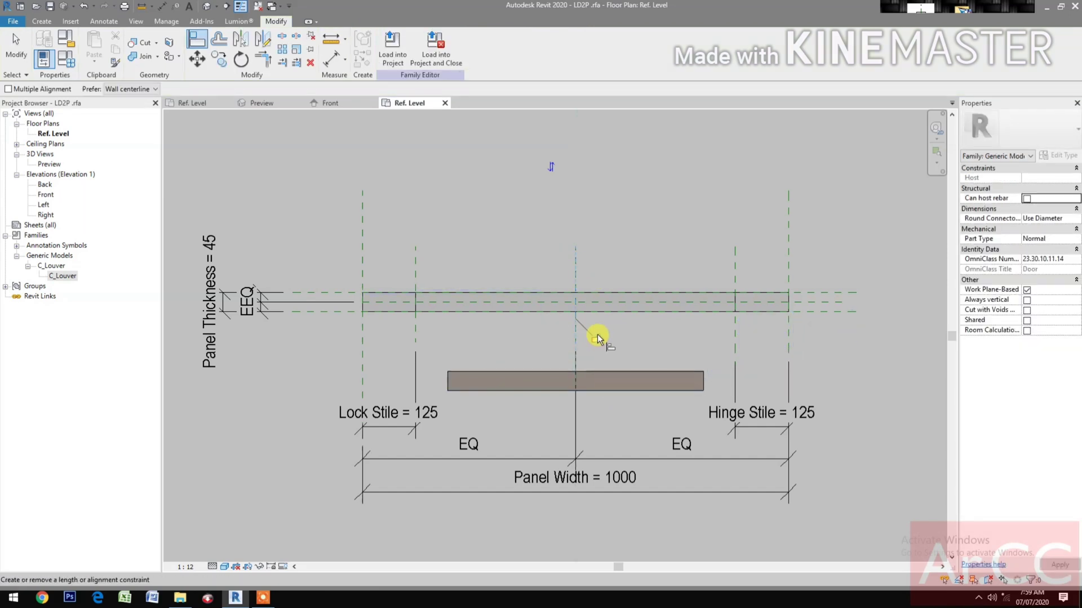
{"action": "left_click", "coordinate": [624, 390]}
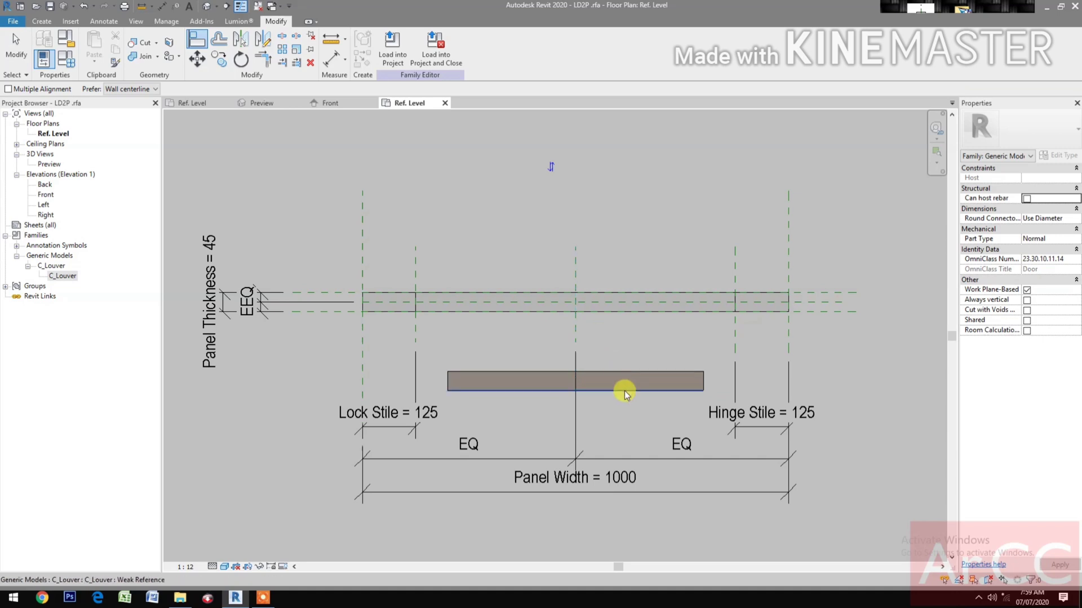
{"action": "key", "text": "Escape"}
{"action": "key", "text": "Escape"}
Link the new louver's Width to the Louver Width parameter and its Height to Louver Height 1
{"action": "left_click", "coordinate": [634, 378]}
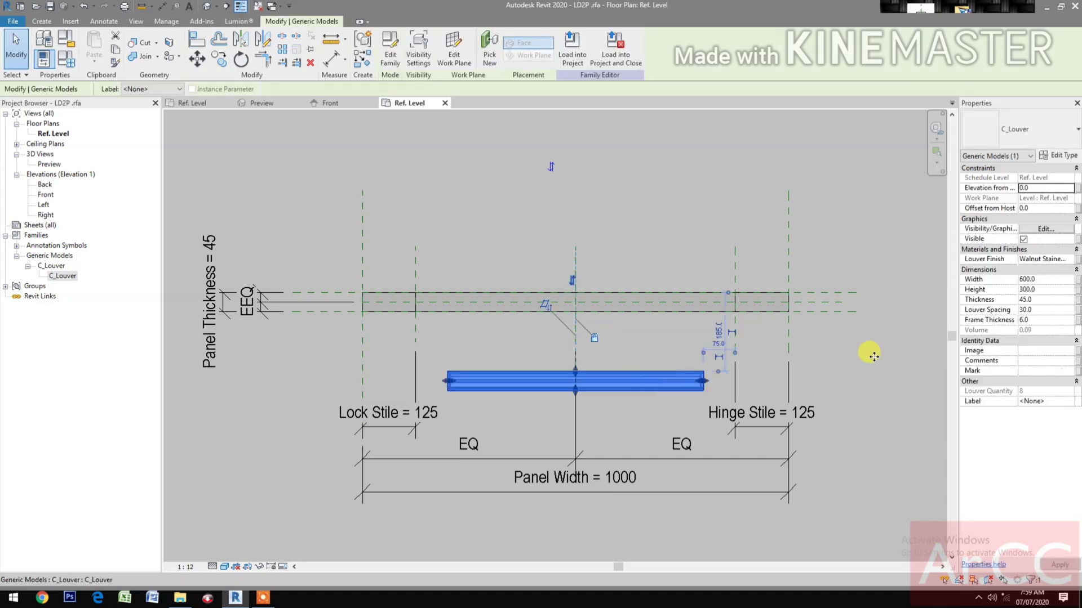
{"action": "left_click", "coordinate": [1077, 280]}
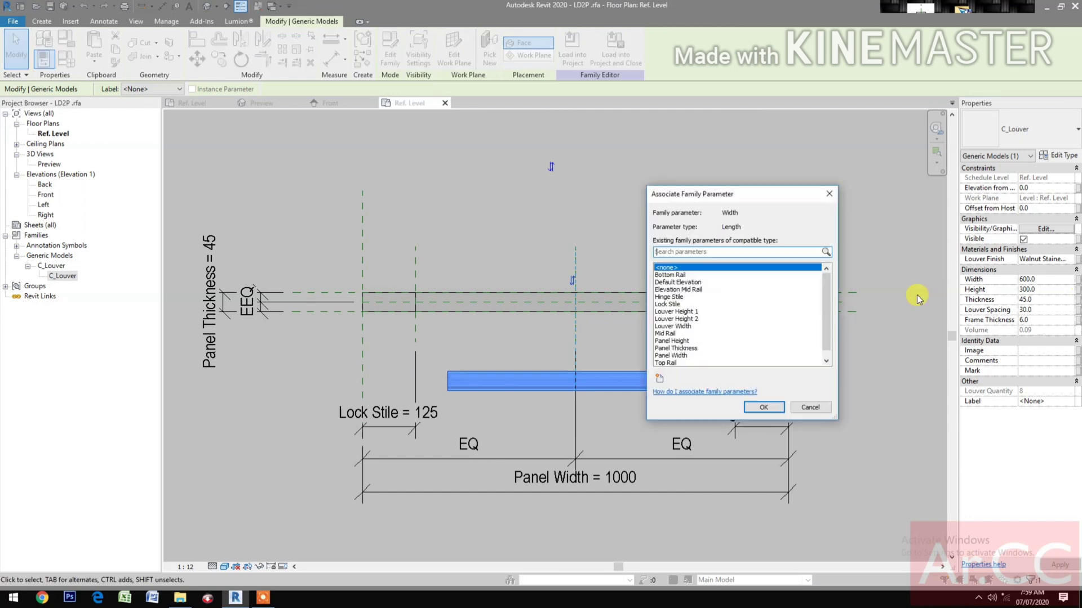
{"action": "left_click", "coordinate": [694, 334]}
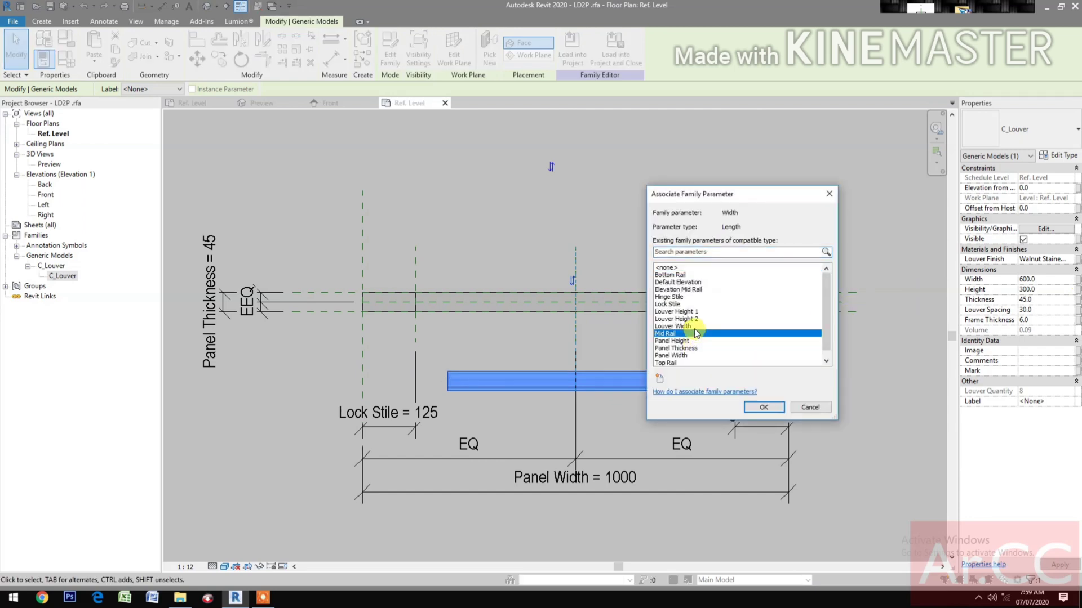
{"action": "left_click", "coordinate": [696, 327]}
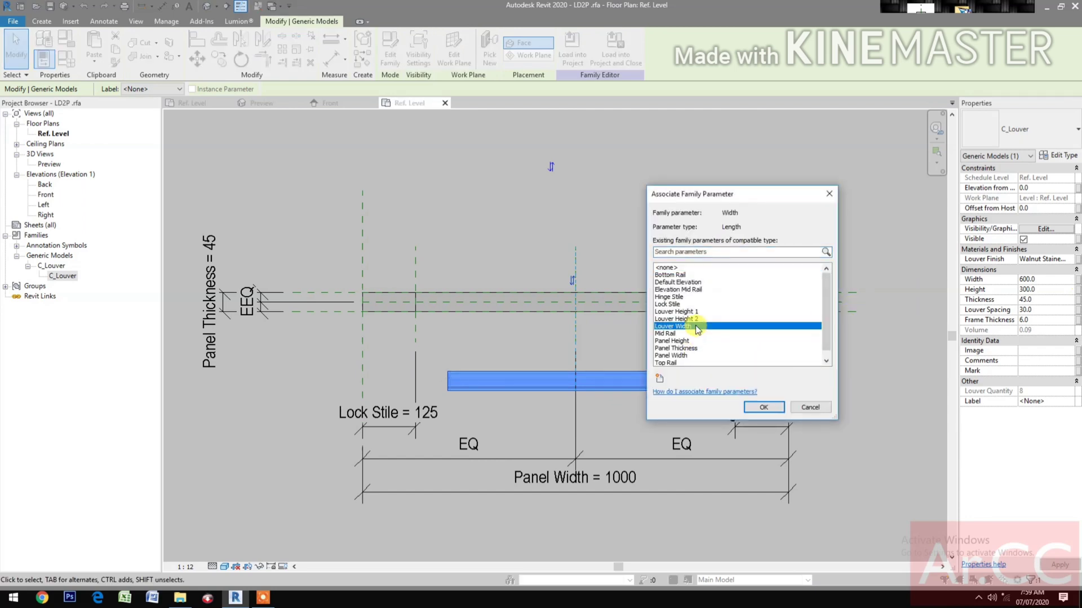
{"action": "left_click", "coordinate": [762, 407]}
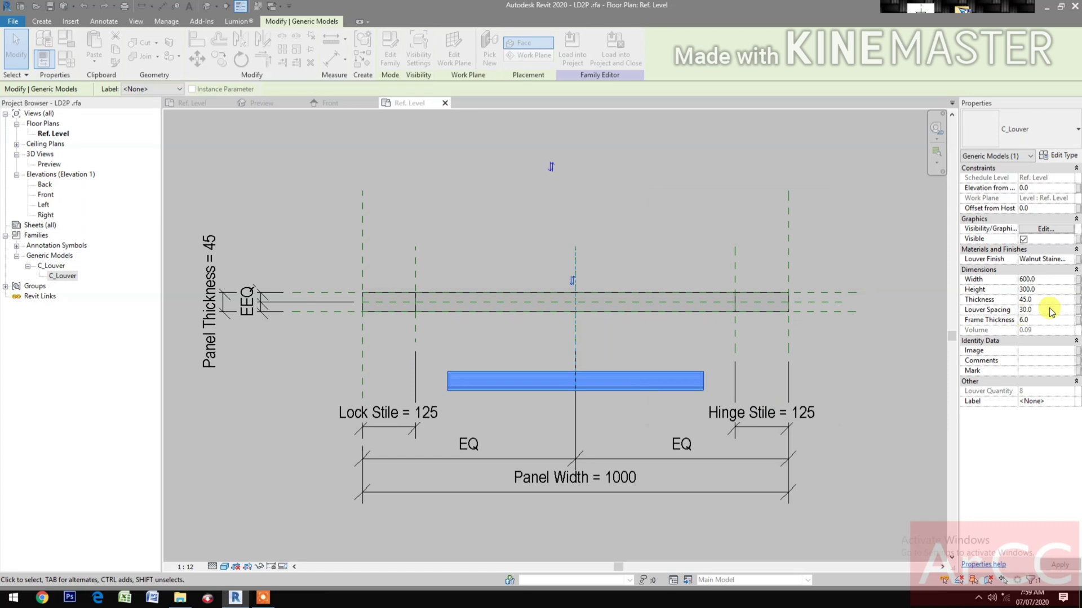
{"action": "left_click", "coordinate": [1077, 289]}
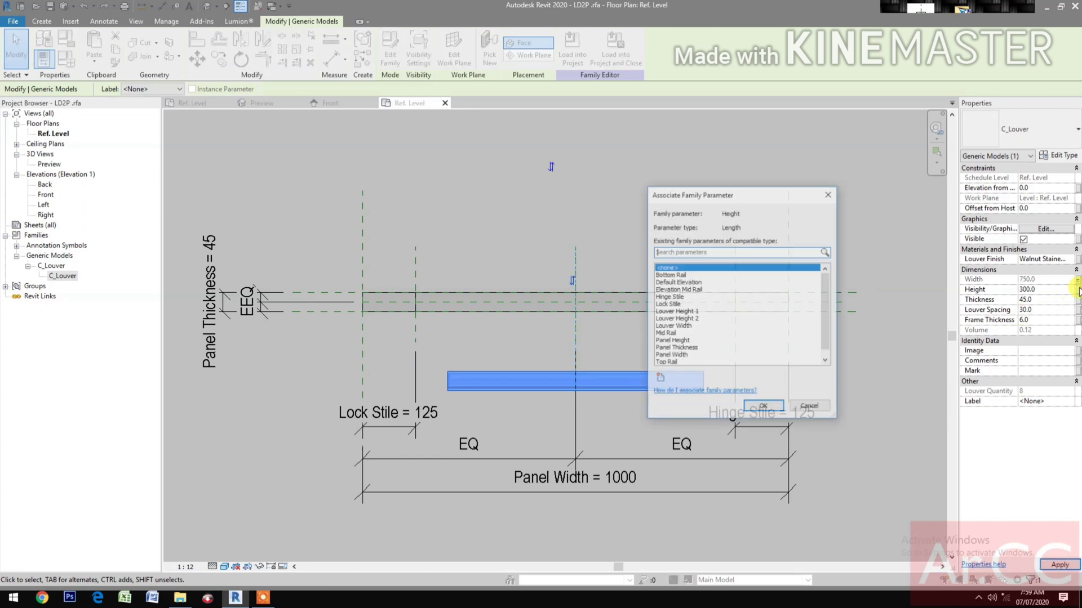
{"action": "left_click", "coordinate": [695, 312]}
{"action": "left_click", "coordinate": [763, 406]}
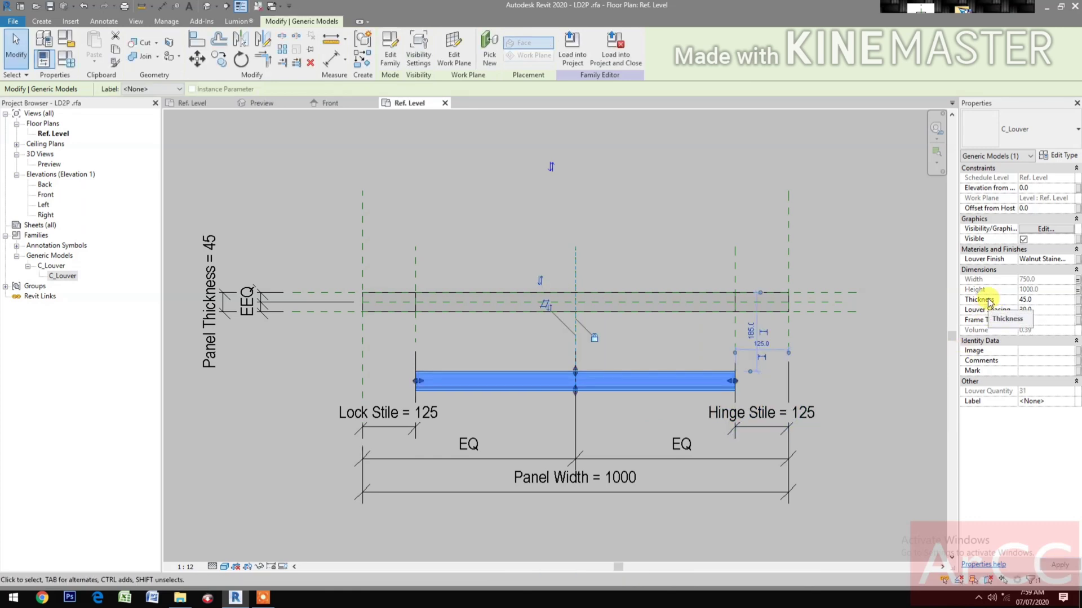
Link the new louver's Thickness to Panel Thickness and its Louver Finish to the Louver Finish parameter
{"action": "left_click", "coordinate": [1076, 299]}
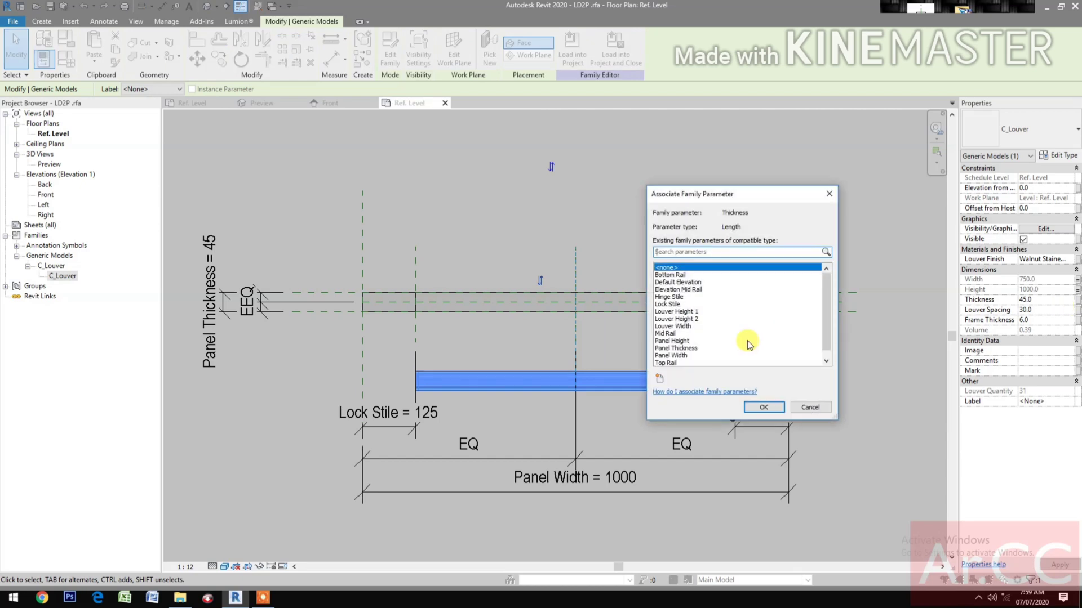
{"action": "left_click", "coordinate": [702, 349]}
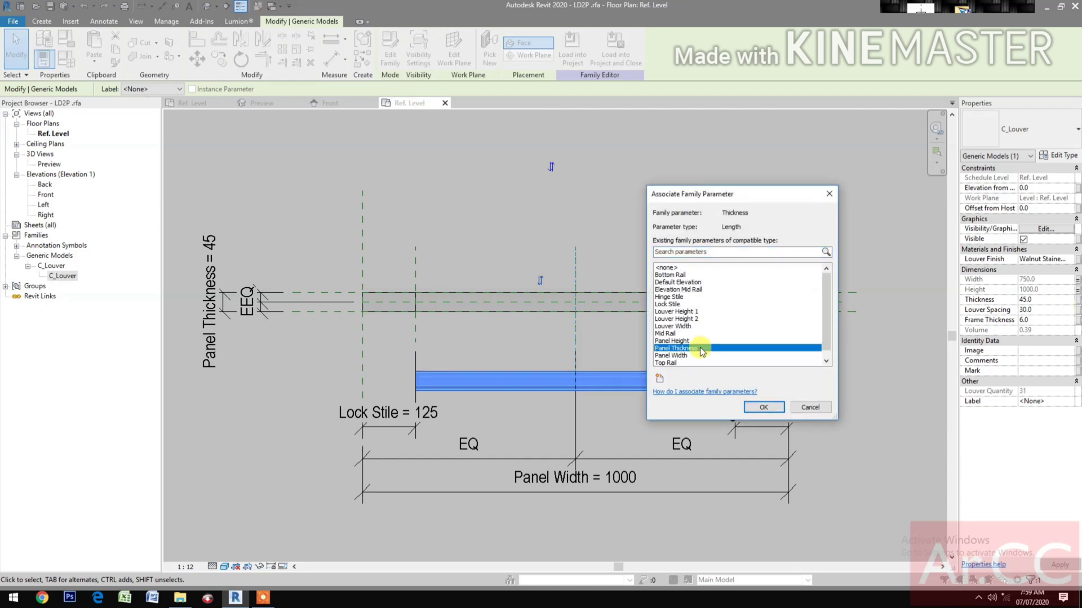
{"action": "left_click", "coordinate": [763, 408]}
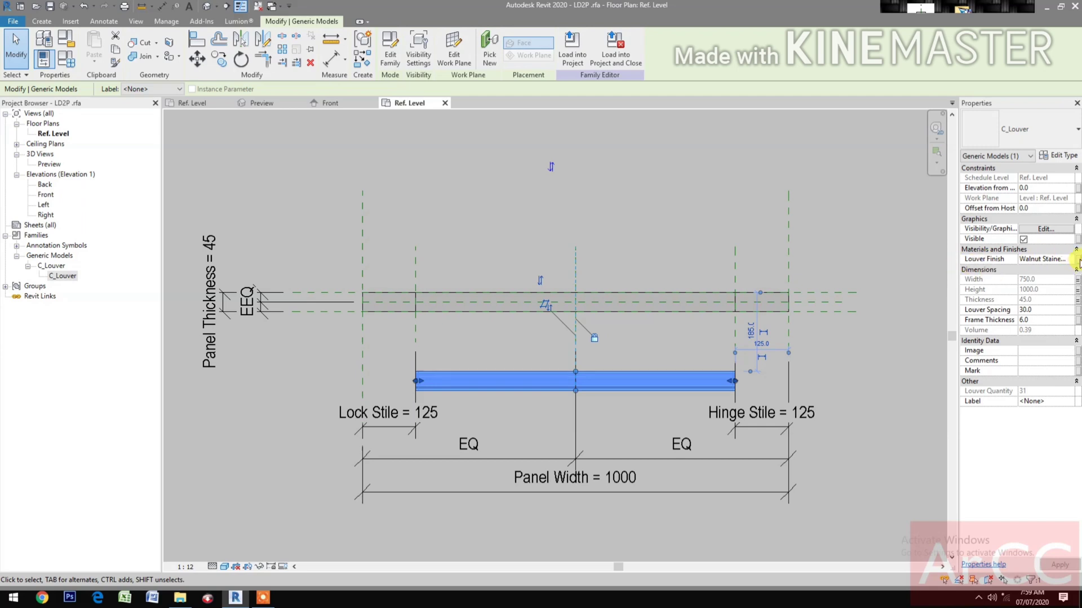
{"action": "left_click", "coordinate": [1073, 260]}
{"action": "left_click", "coordinate": [672, 290]}
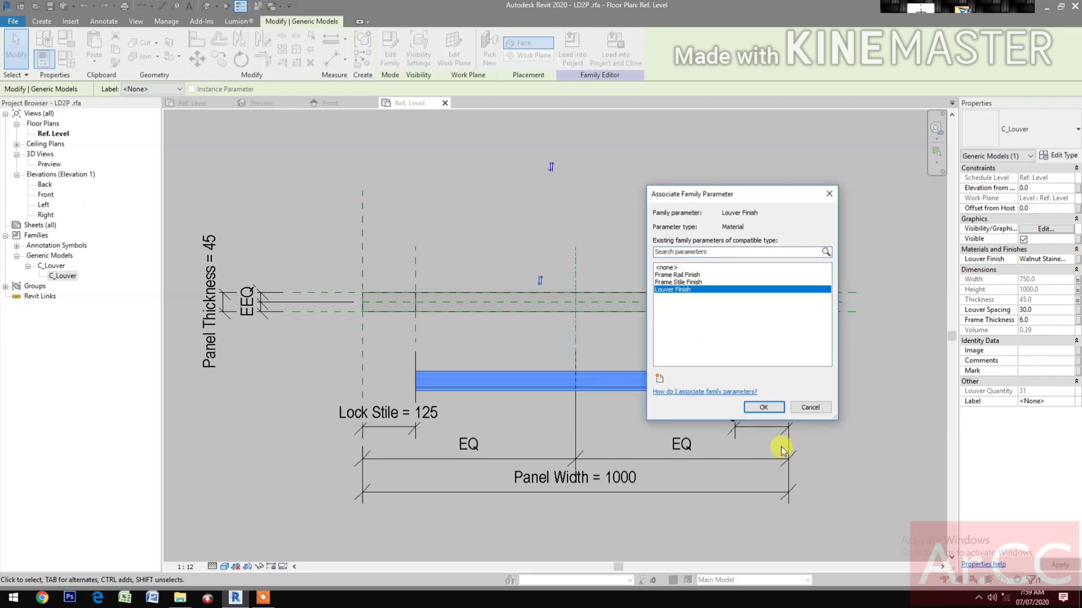
{"action": "left_click", "coordinate": [767, 410]}
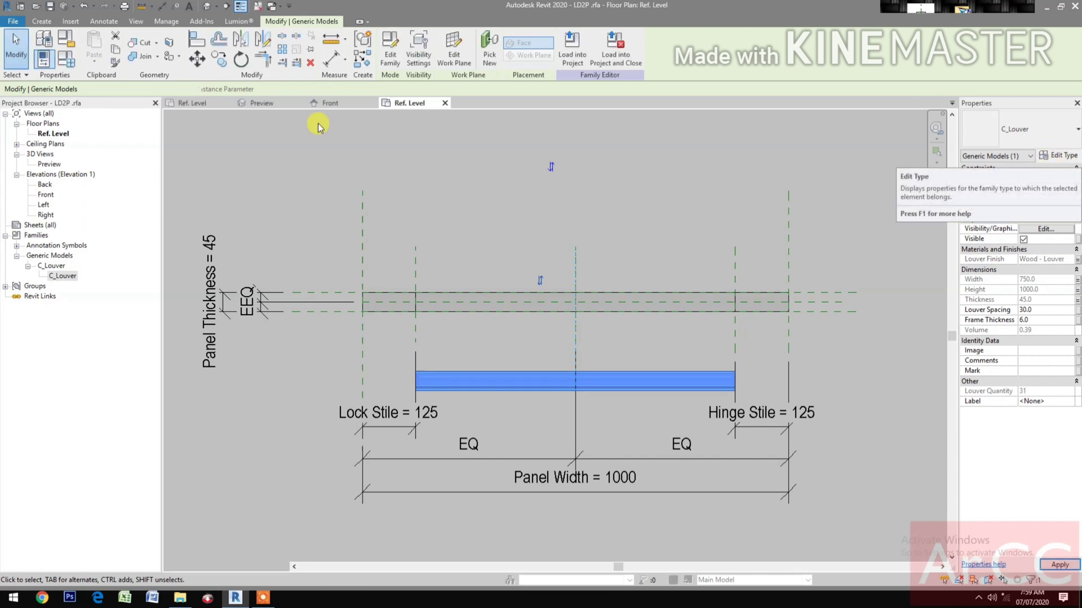
In the front elevation, set the new louver's Elevation from Level to 1000
{"action": "left_click", "coordinate": [343, 102]}
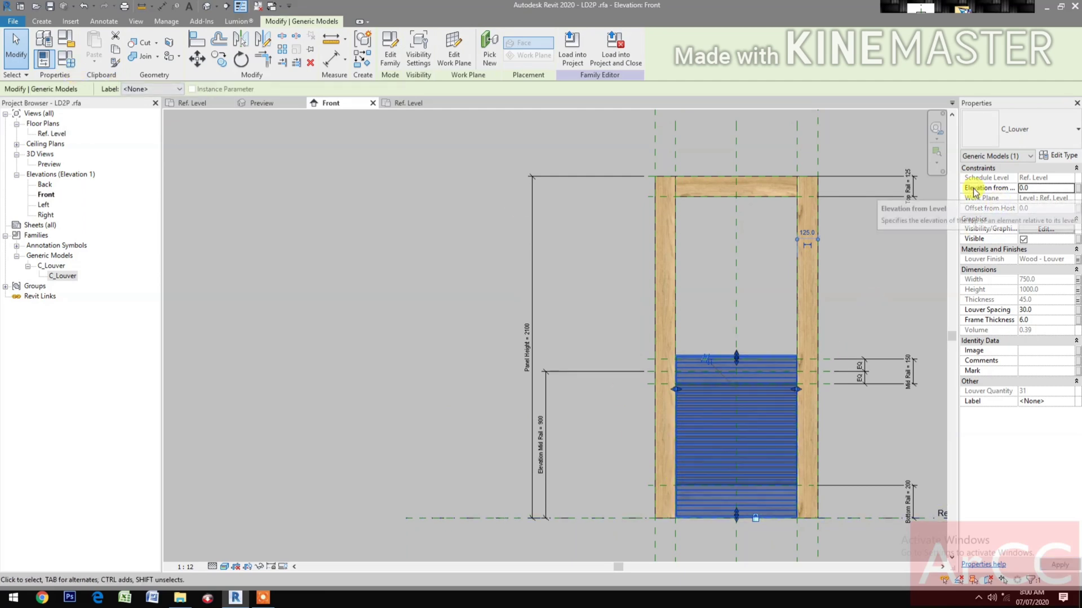
{"action": "left_click", "coordinate": [1059, 189]}
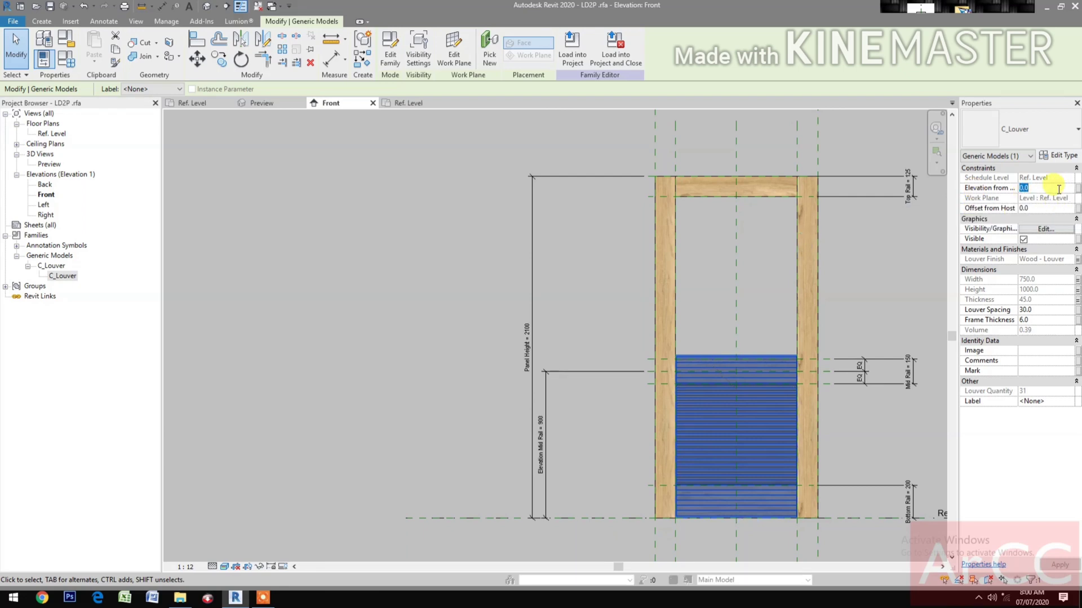
{"action": "type", "text": "1000"}
{"action": "key", "text": "Return"}
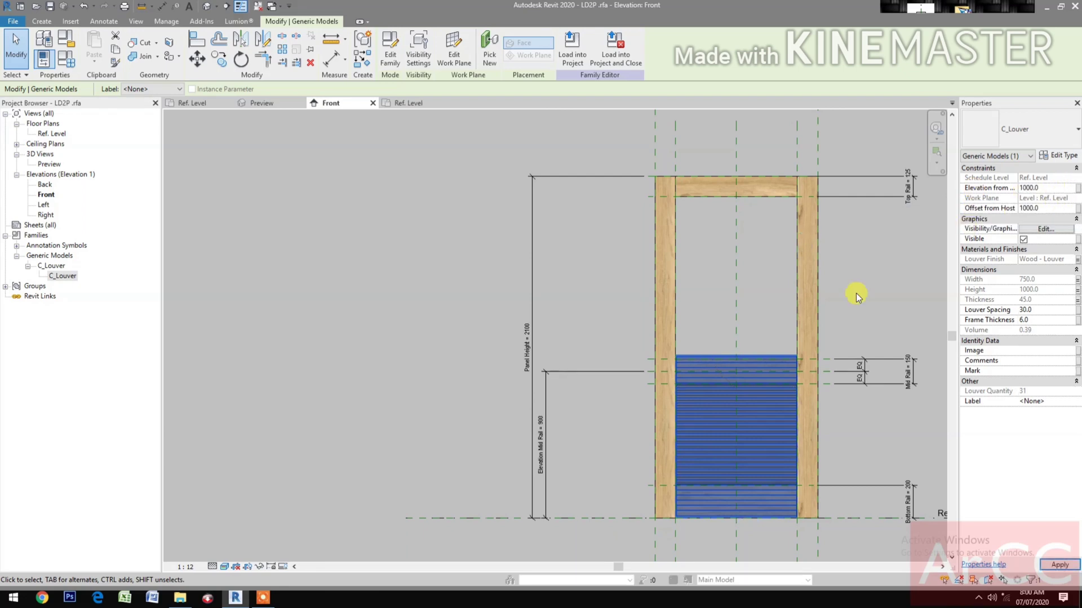
{"action": "left_click", "coordinate": [848, 299]}
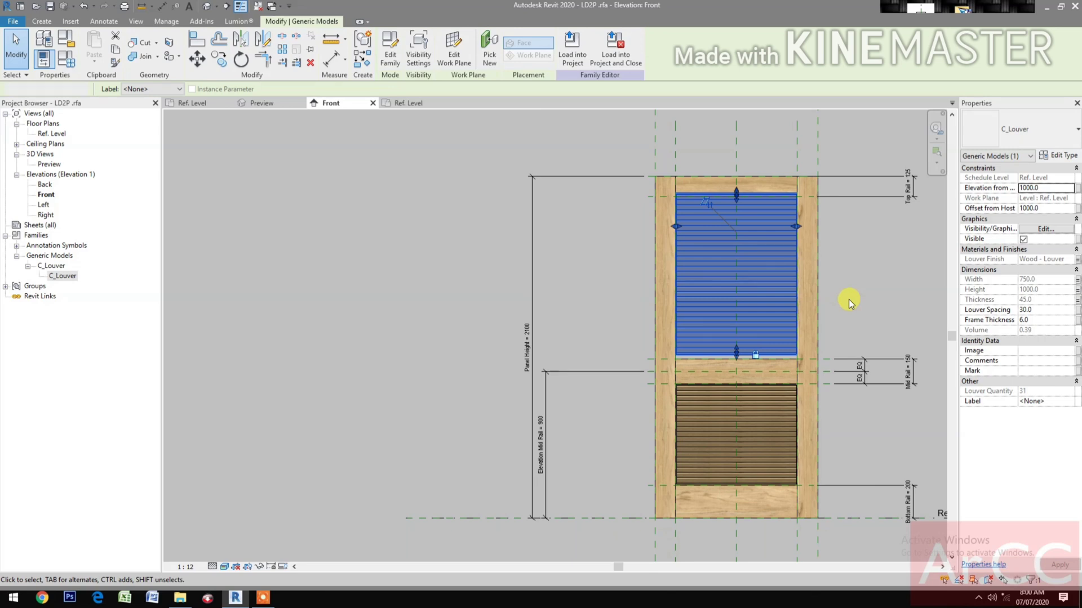
Align the bottom reference of the upper louver to the reference plane along the mid rail's top edge
{"action": "scroll", "coordinate": [840, 347], "scroll_direction": "up", "scroll_amount": 3}
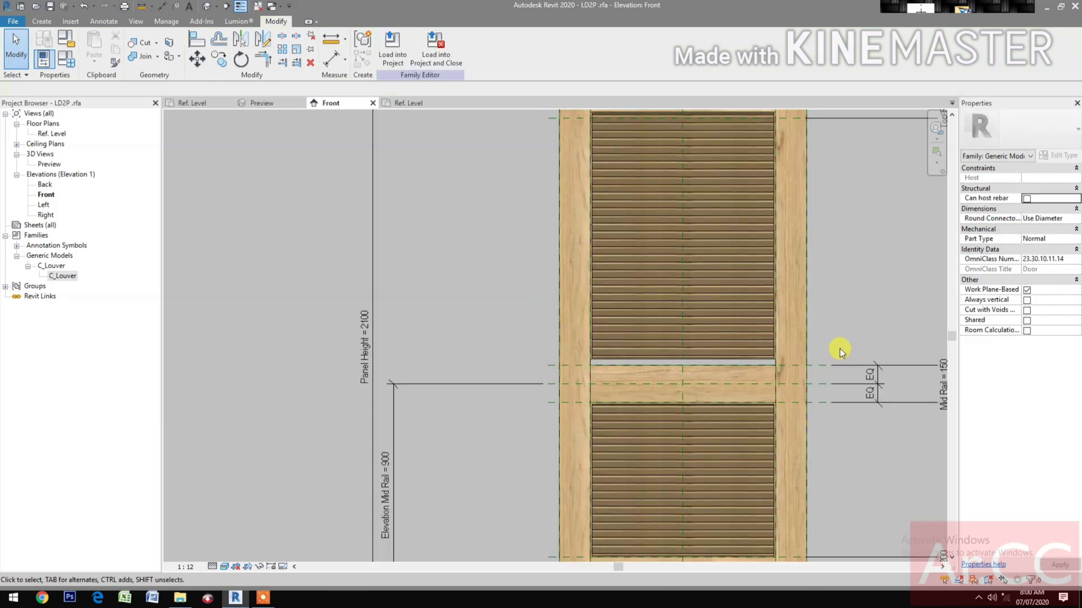
{"action": "key", "text": "a"}
{"action": "key", "text": "l"}
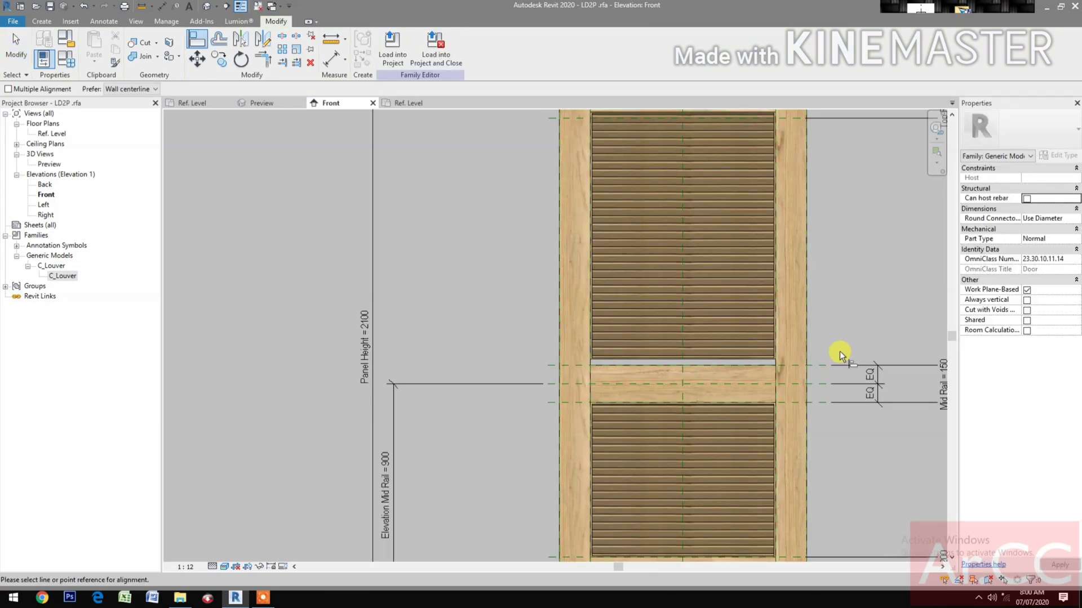
{"action": "left_click", "coordinate": [810, 366]}
{"action": "scroll", "coordinate": [754, 364], "scroll_direction": "up", "scroll_amount": 4}
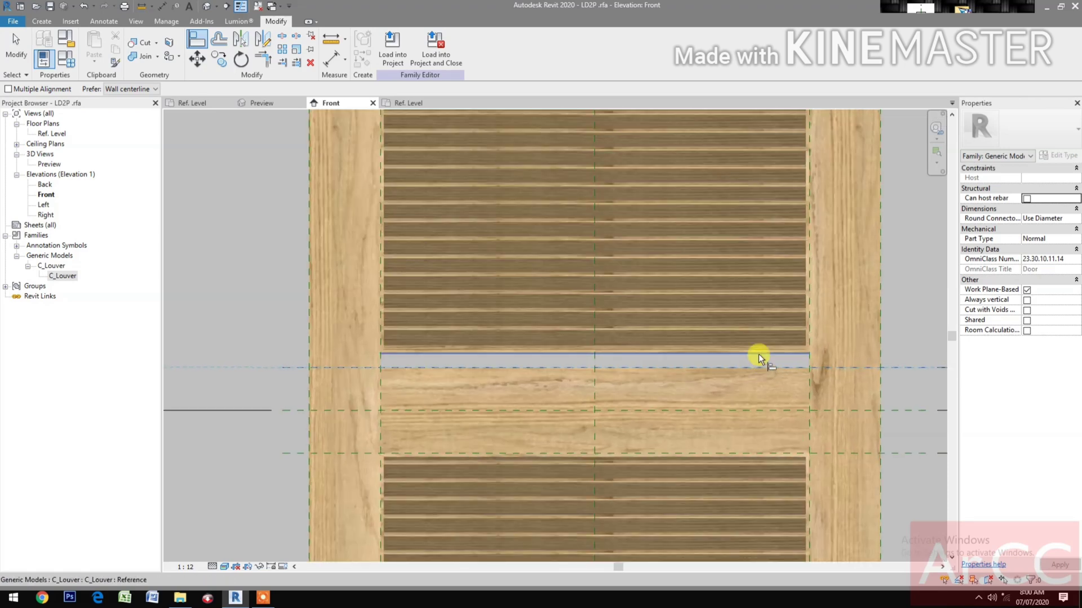
{"action": "left_click", "coordinate": [758, 354]}
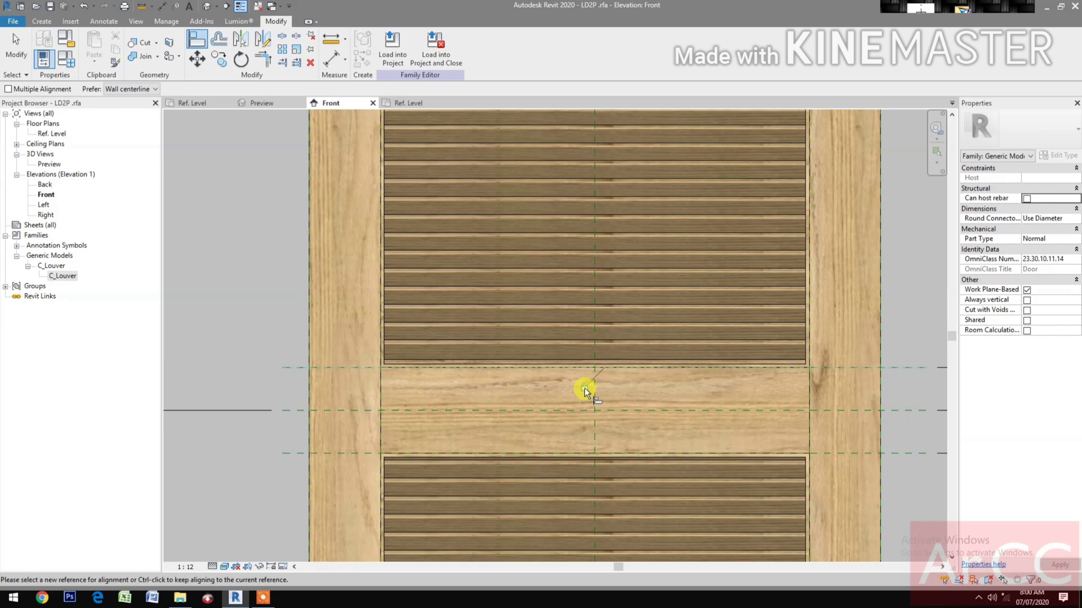
{"action": "scroll", "coordinate": [586, 392], "scroll_direction": "down", "scroll_amount": 5}
{"action": "middle_click_drag", "start_coordinate": [586, 391], "coordinate": [698, 377]}
{"action": "left_click", "coordinate": [15, 54]}
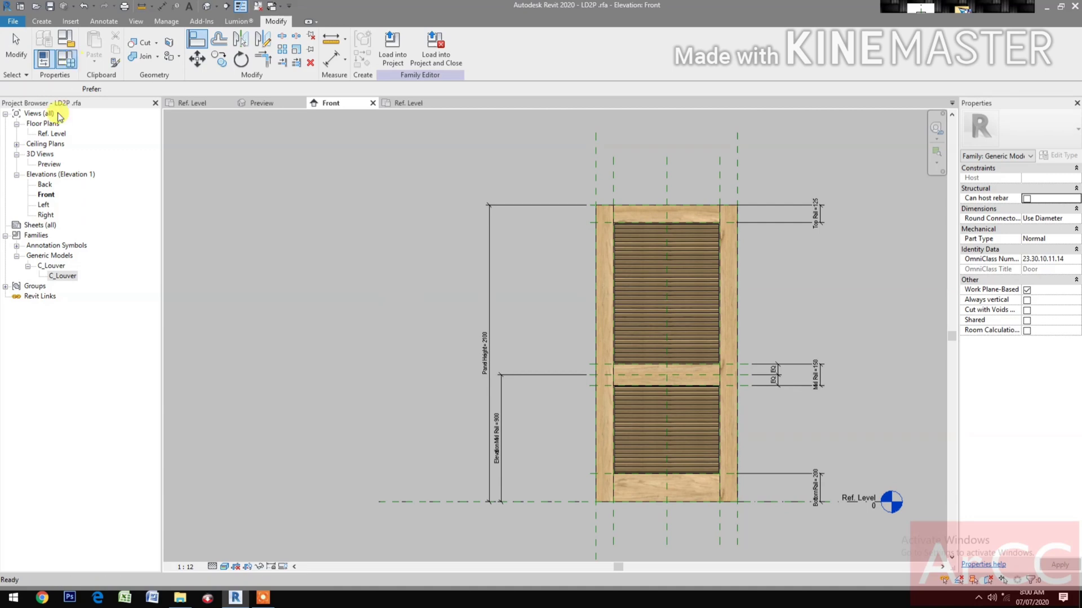
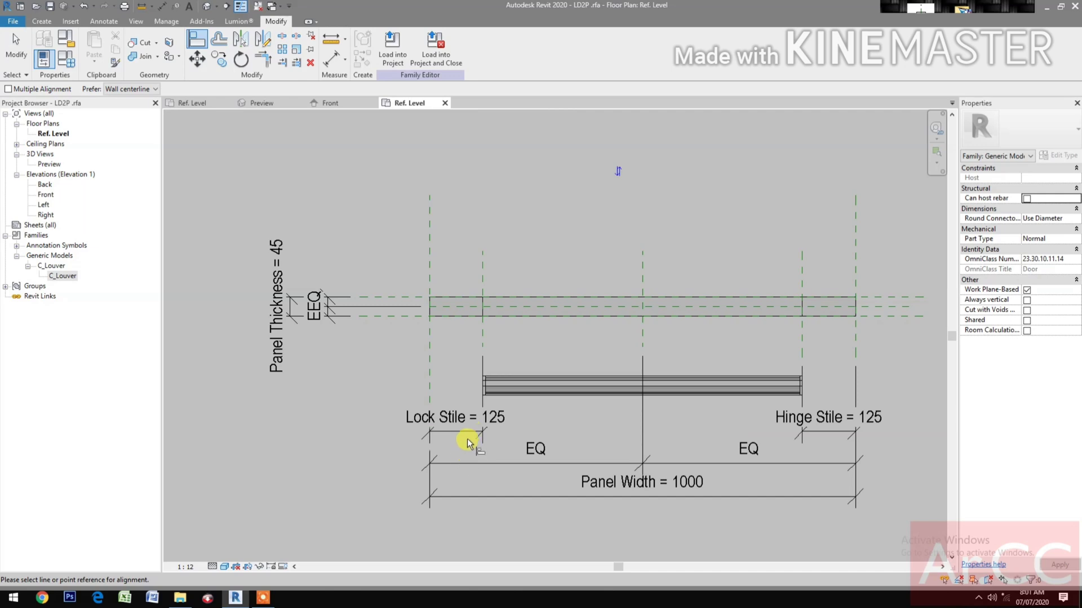
Swap the stile dimension labels in the floor plan, assigning Hinge Stile to the left stile and Lock Stile to the right stile
{"action": "key", "text": "Escape"}
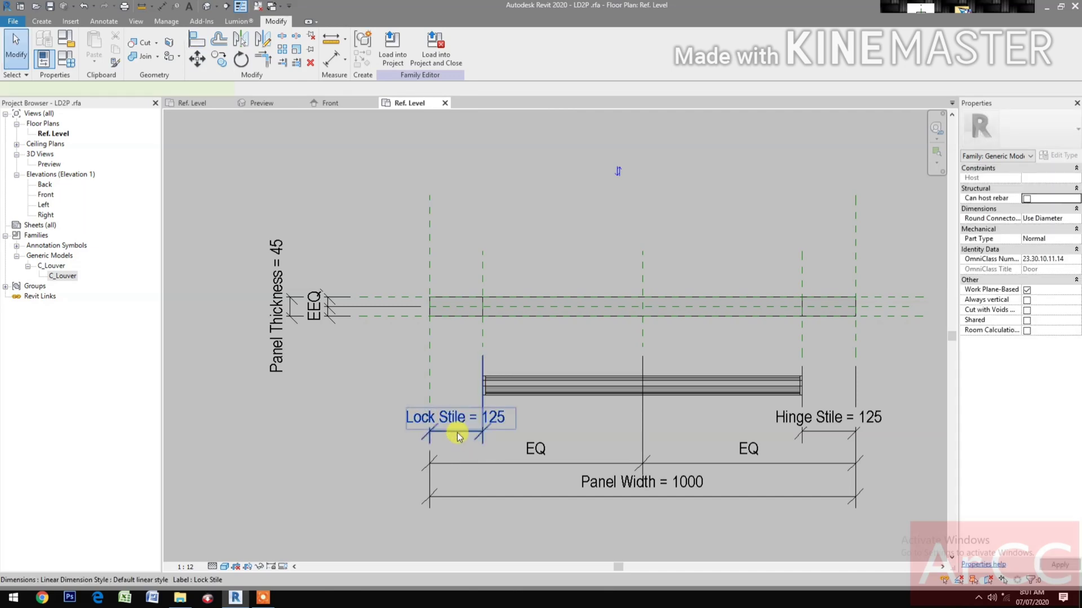
{"action": "left_click", "coordinate": [457, 436]}
{"action": "left_click", "coordinate": [434, 46]}
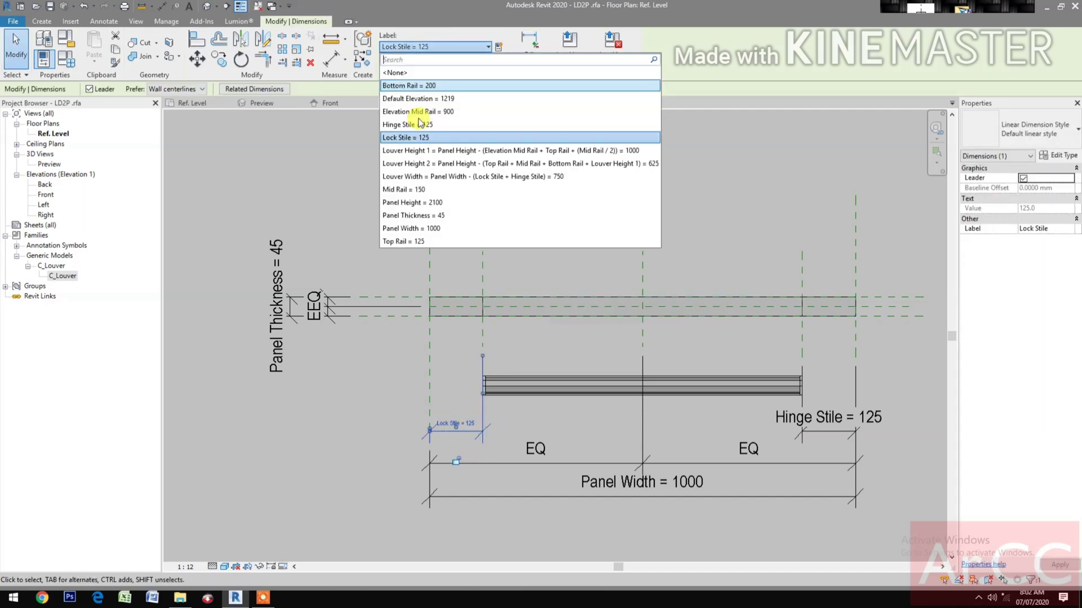
{"action": "left_click", "coordinate": [435, 126]}
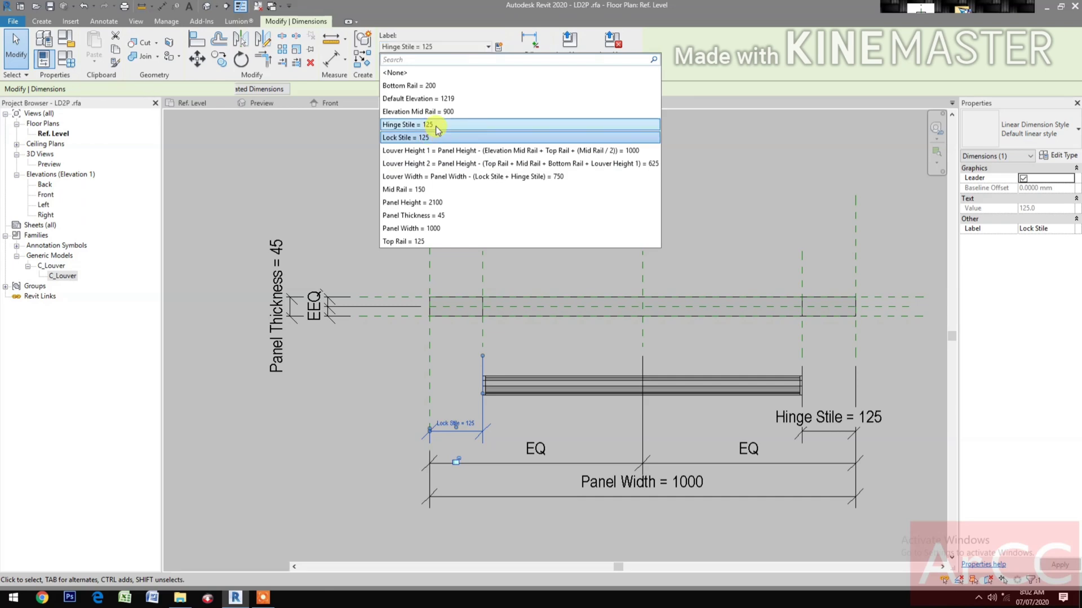
{"action": "left_click", "coordinate": [435, 126]}
{"action": "left_click", "coordinate": [799, 428]}
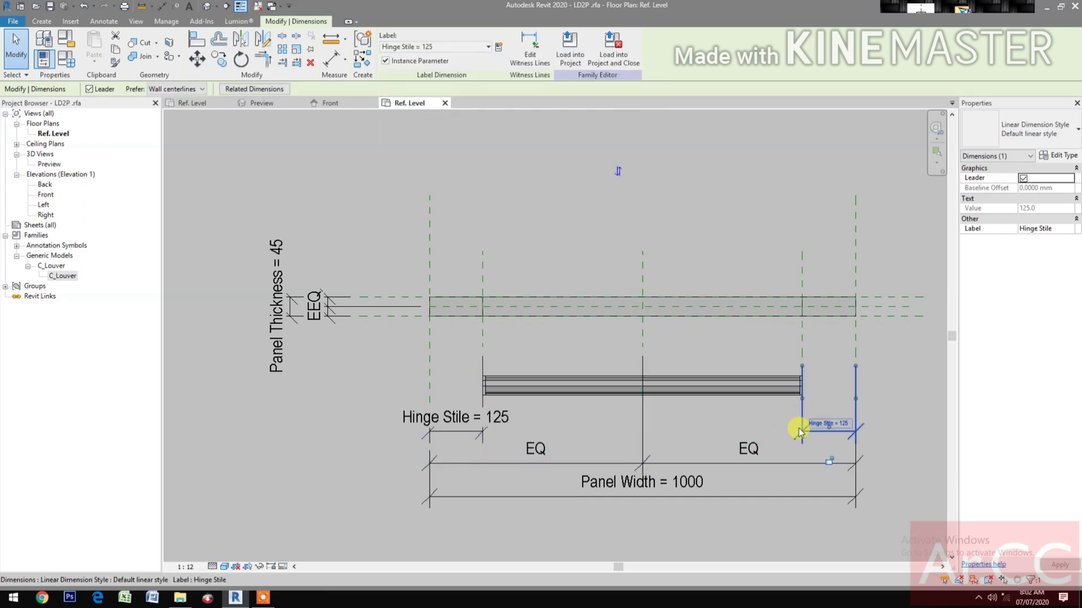
{"action": "left_click", "coordinate": [445, 47]}
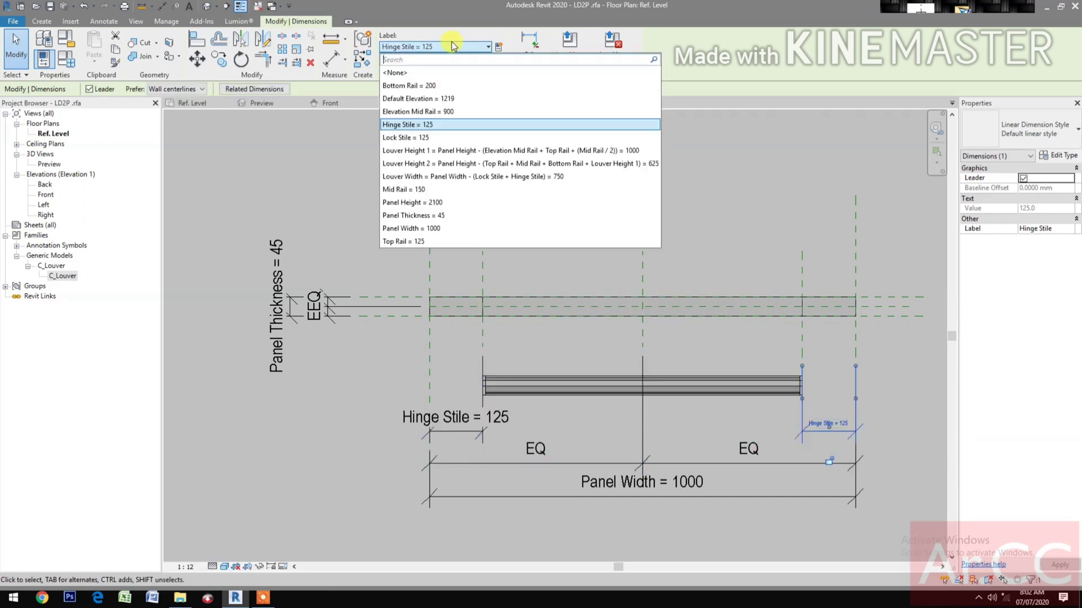
{"action": "left_click", "coordinate": [440, 139]}
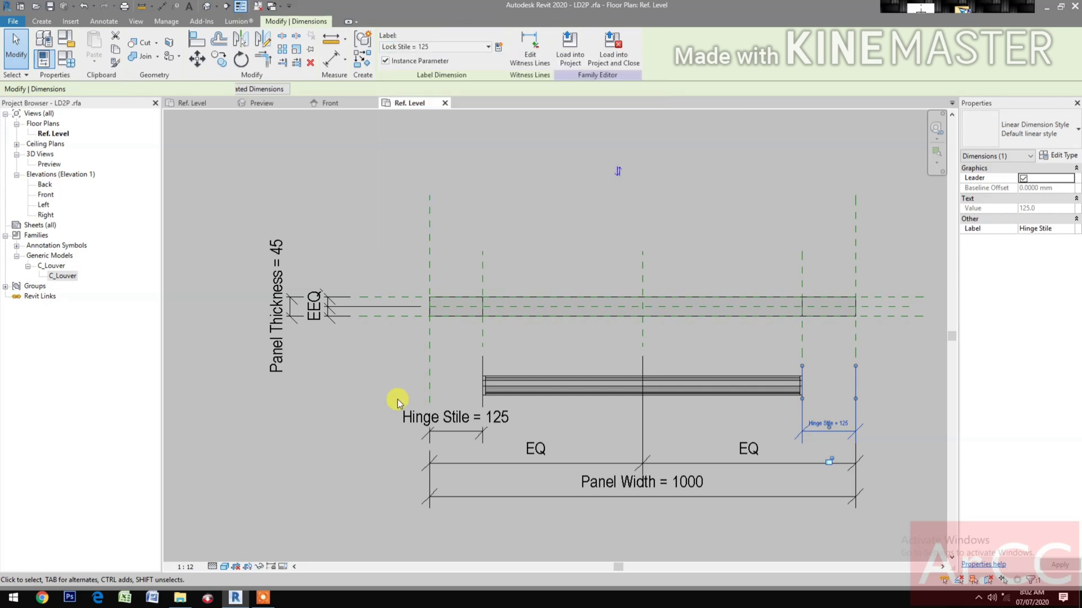
{"action": "left_click", "coordinate": [394, 395]}
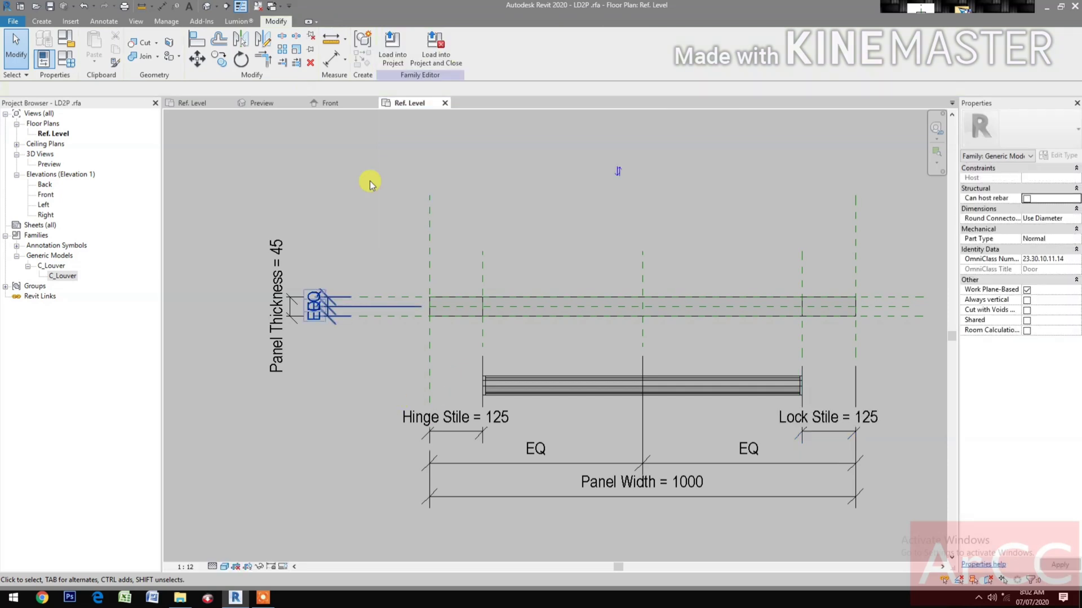
Draw a vertical reference plane through the left stile, about 58 mm from the panel's left edge
{"action": "left_click", "coordinate": [43, 21]}
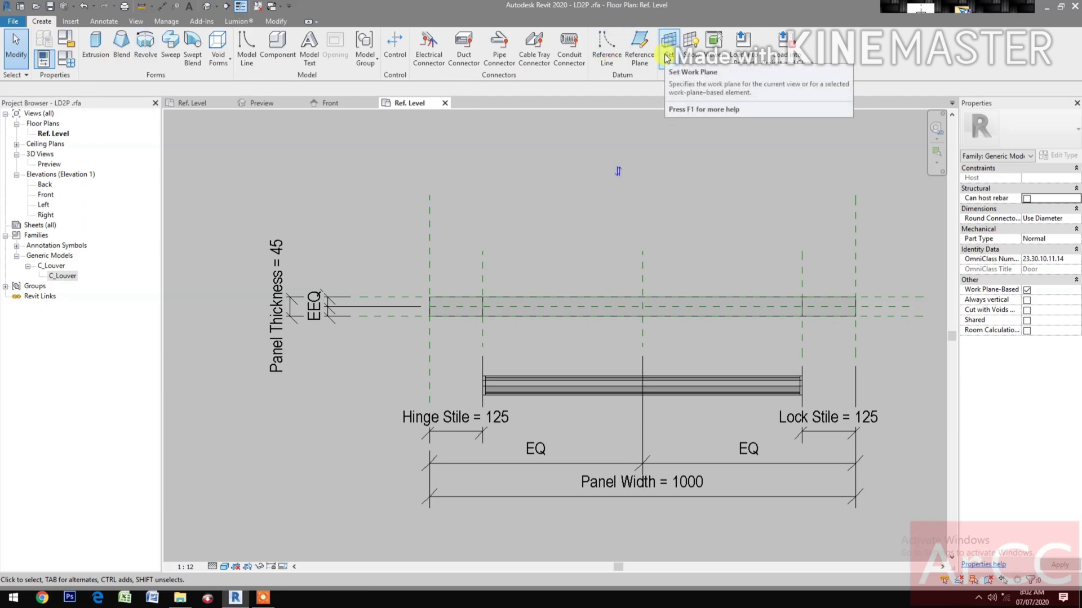
{"action": "left_click", "coordinate": [639, 50]}
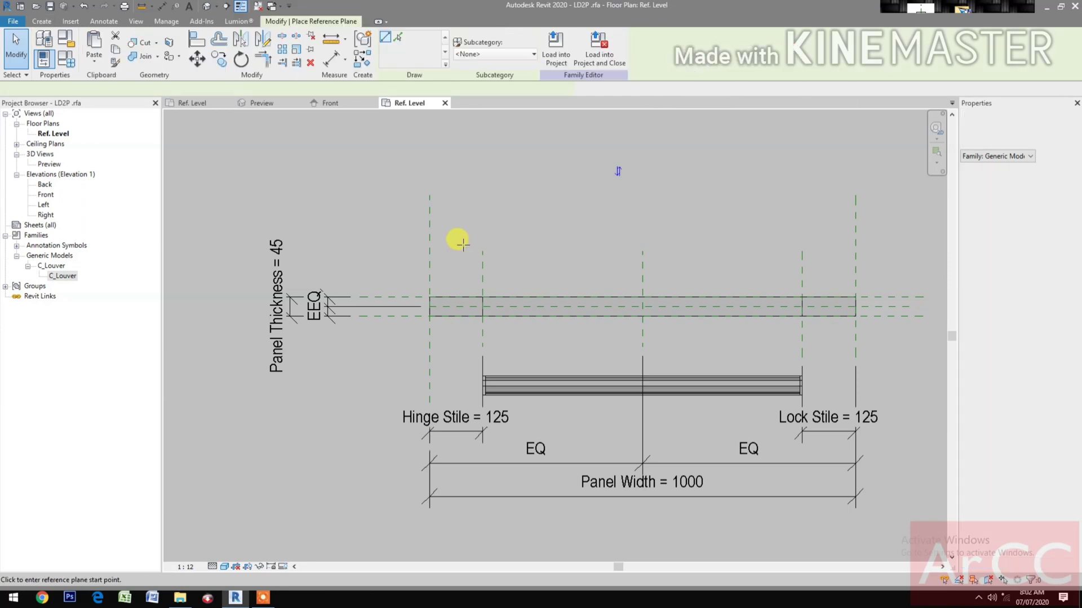
{"action": "left_click", "coordinate": [454, 233]}
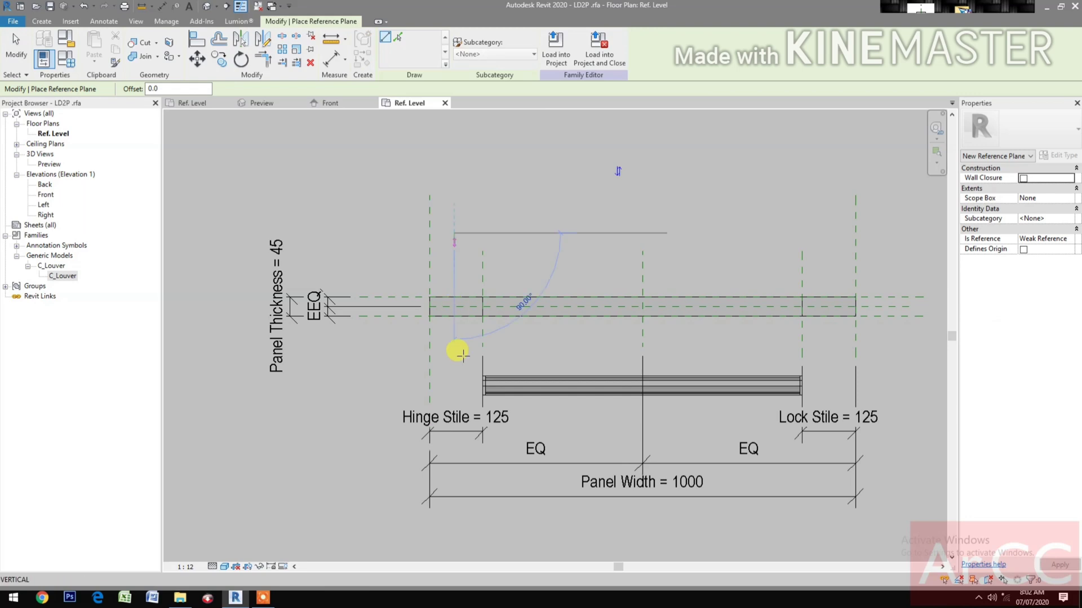
{"action": "left_click", "coordinate": [459, 383]}
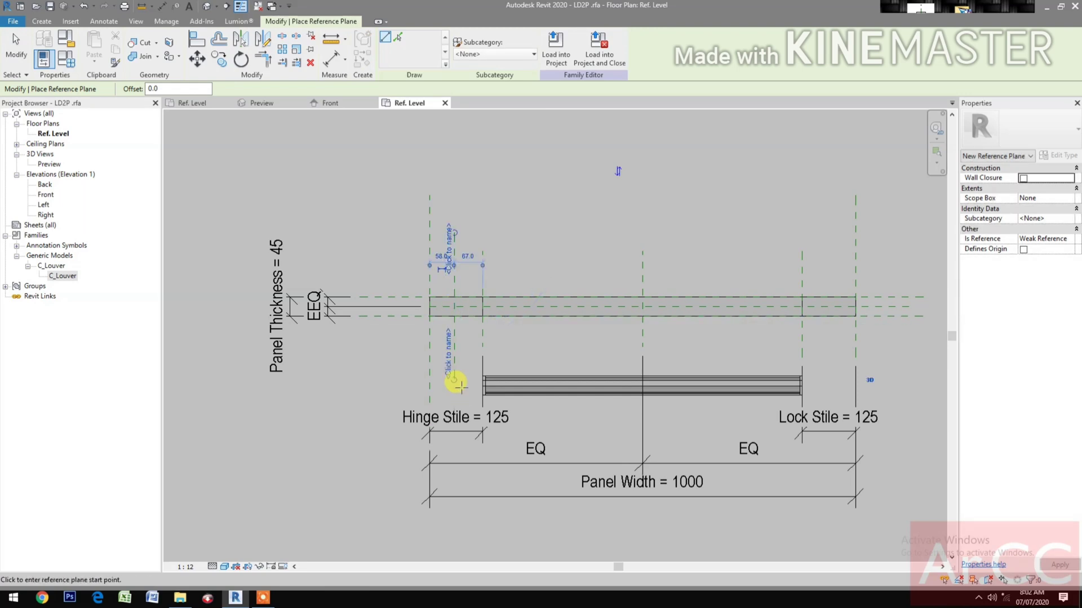
Dimension the new reference plane from the panel's left edge plane and label it with a new type parameter named Lockset Offset
{"action": "key", "text": "d"}
{"action": "key", "text": "i"}
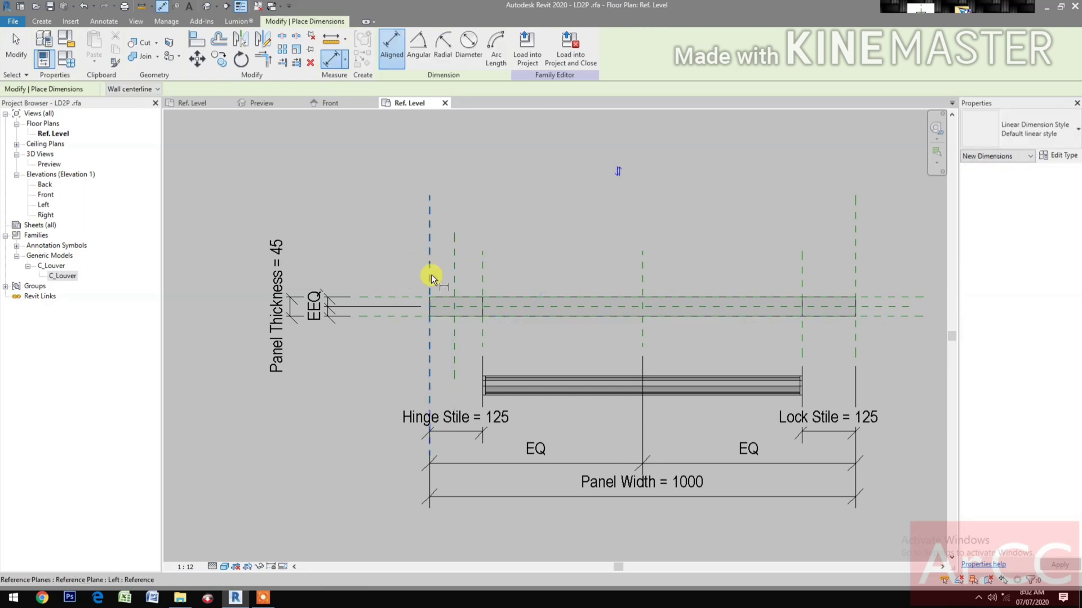
{"action": "left_click", "coordinate": [430, 275]}
{"action": "left_click", "coordinate": [455, 268]}
{"action": "left_click", "coordinate": [495, 172]}
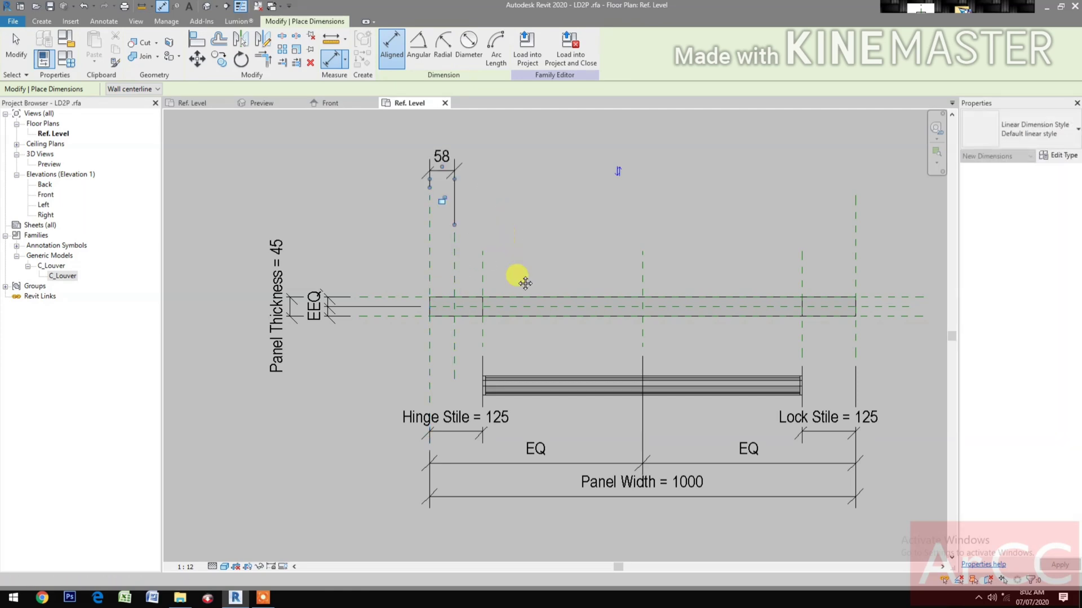
{"action": "key", "text": "Escape"}
{"action": "left_click", "coordinate": [475, 200]}
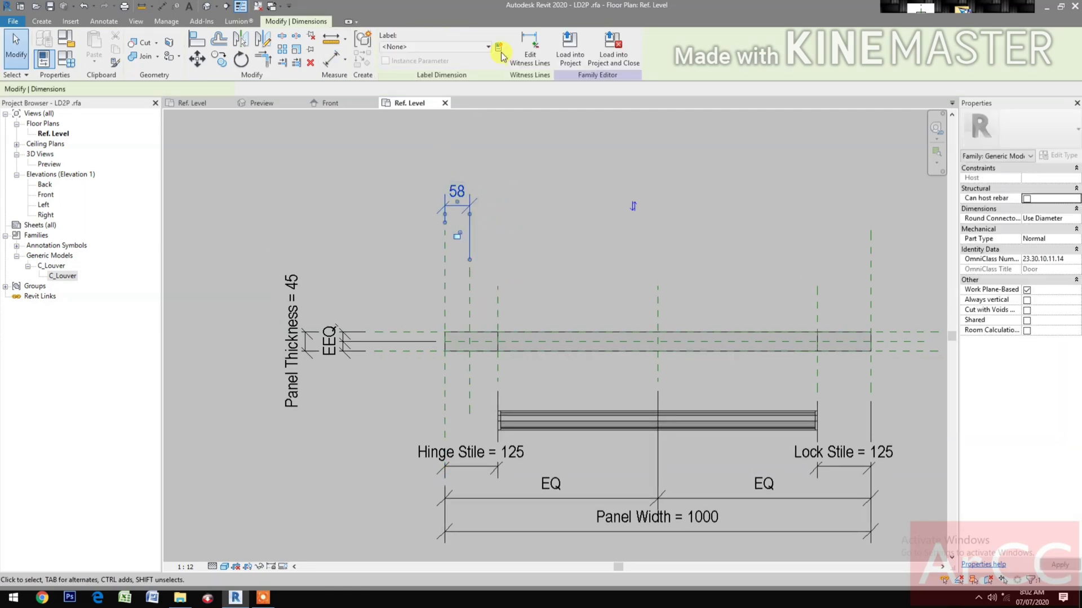
{"action": "left_click", "coordinate": [498, 48]}
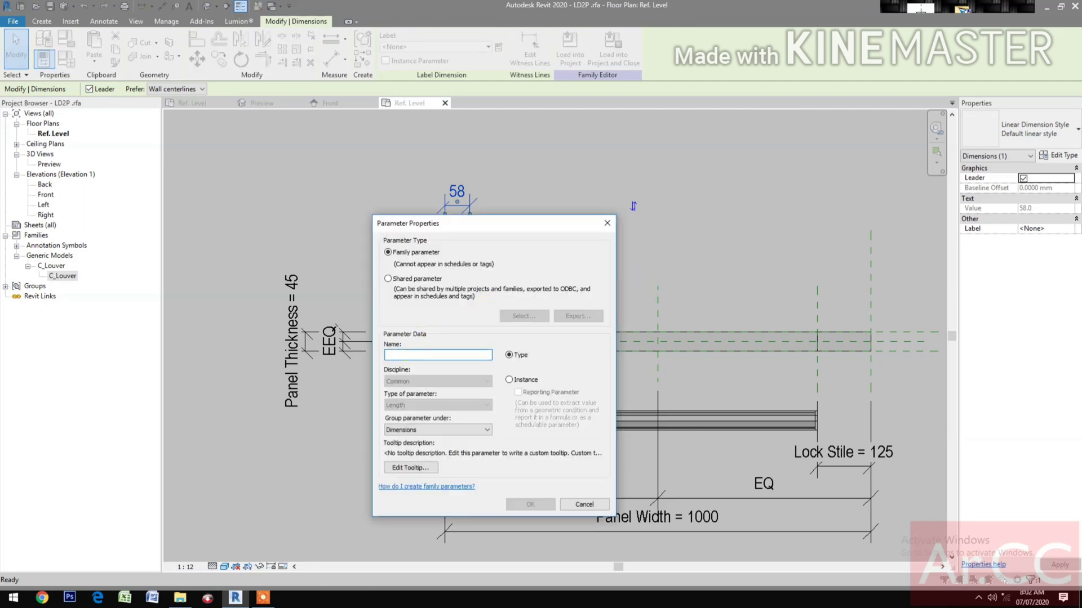
{"action": "type", "text": "Lockset Offset"}
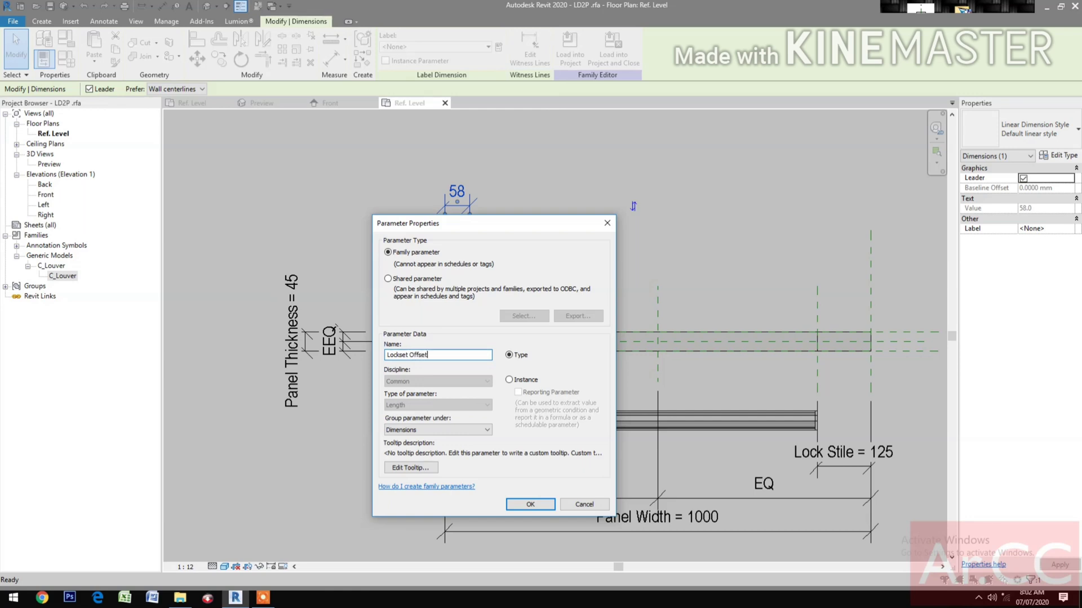
{"action": "left_click", "coordinate": [529, 505]}
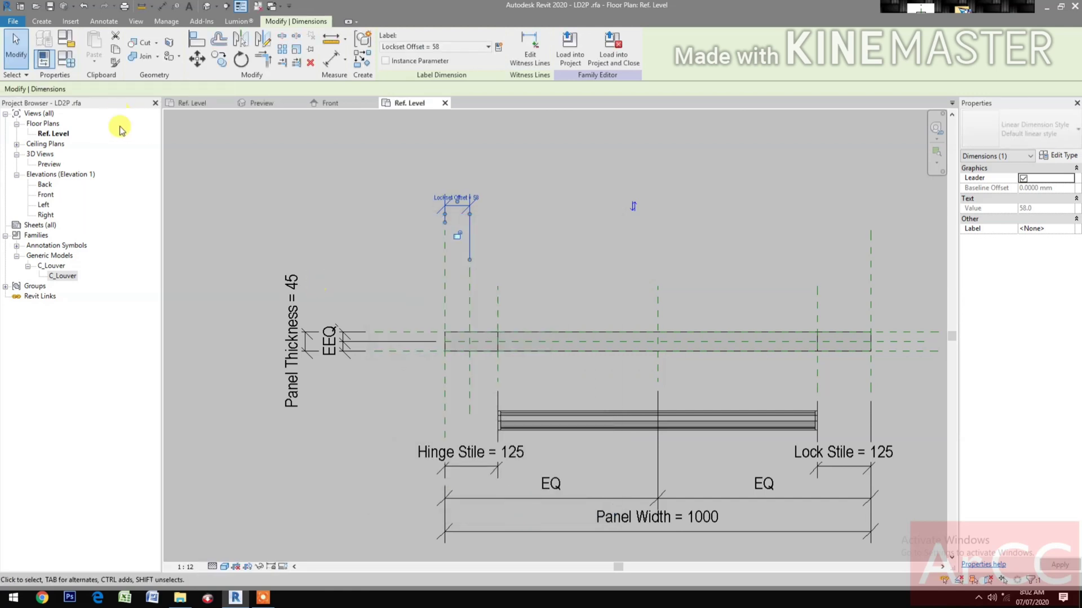
Set the Lockset Offset parameter to 70 in the family types and apply it
{"action": "left_click", "coordinate": [73, 66]}
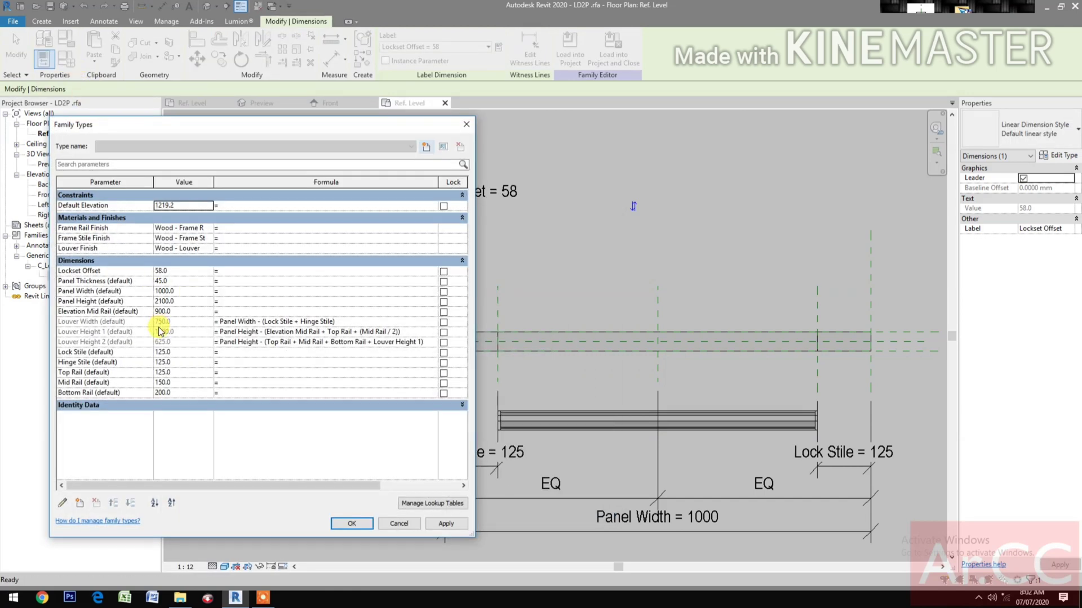
{"action": "left_click", "coordinate": [185, 271]}
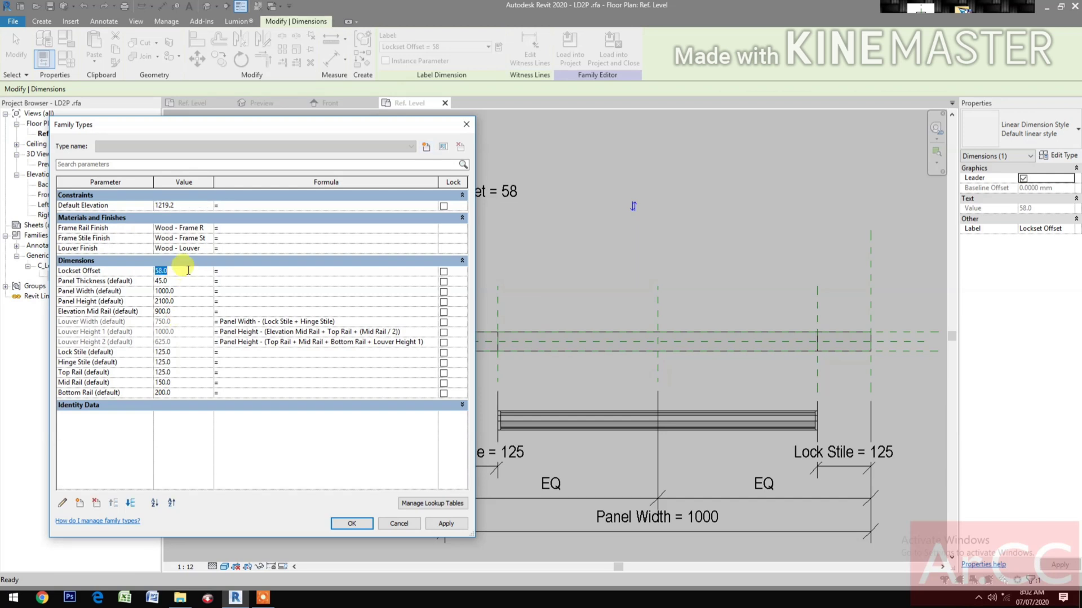
{"action": "type", "text": "70"}
{"action": "left_click", "coordinate": [438, 525]}
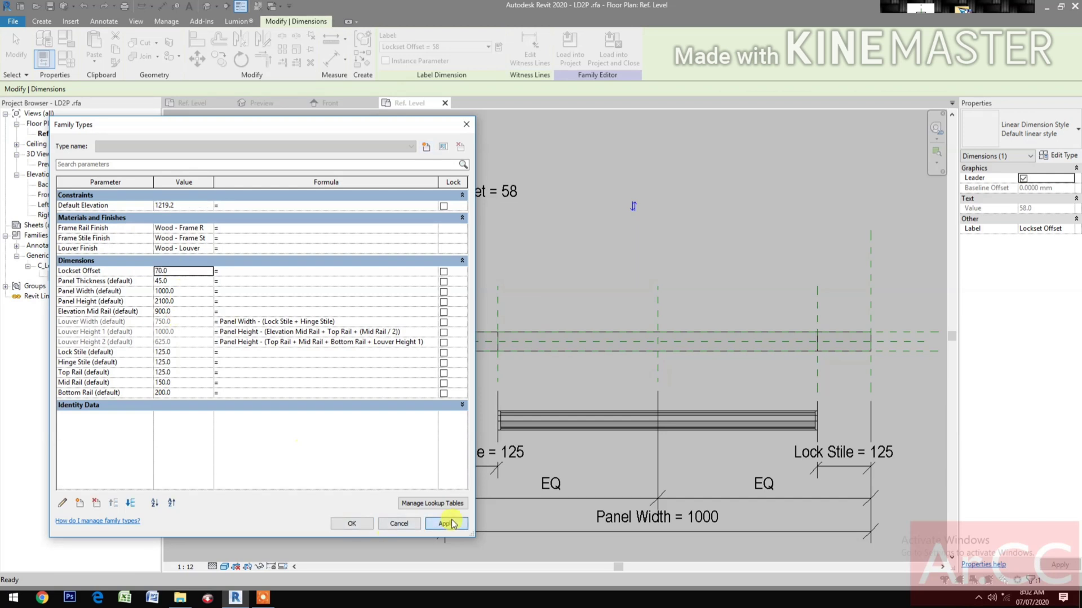
{"action": "left_click", "coordinate": [353, 526]}
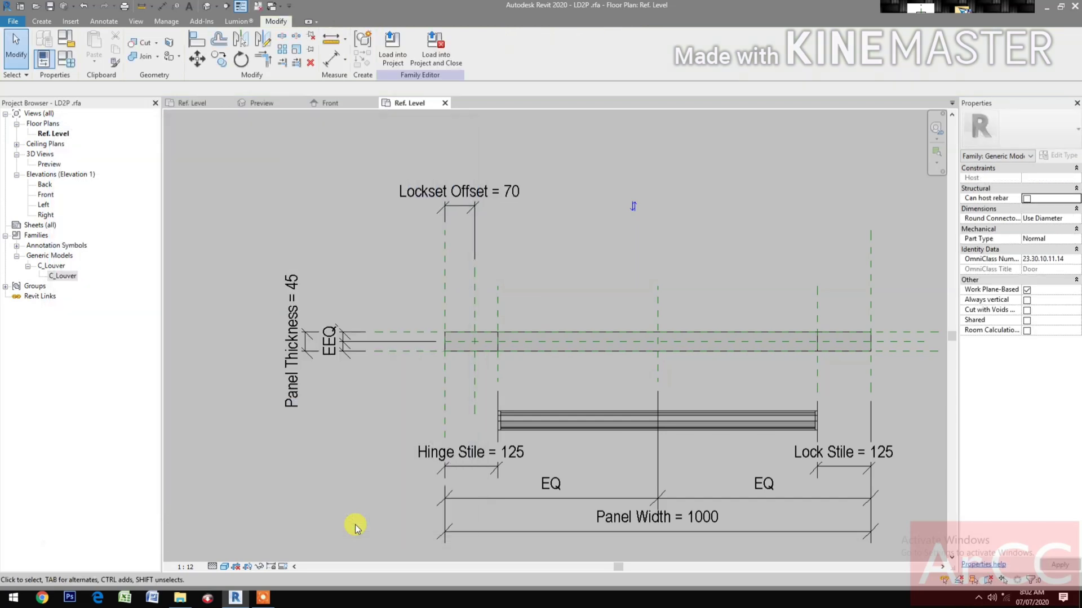
Open C_Door Handle.rfa from the Door Components folder and load it into the LD2P family, closing the handle family
{"action": "left_click", "coordinate": [180, 599]}
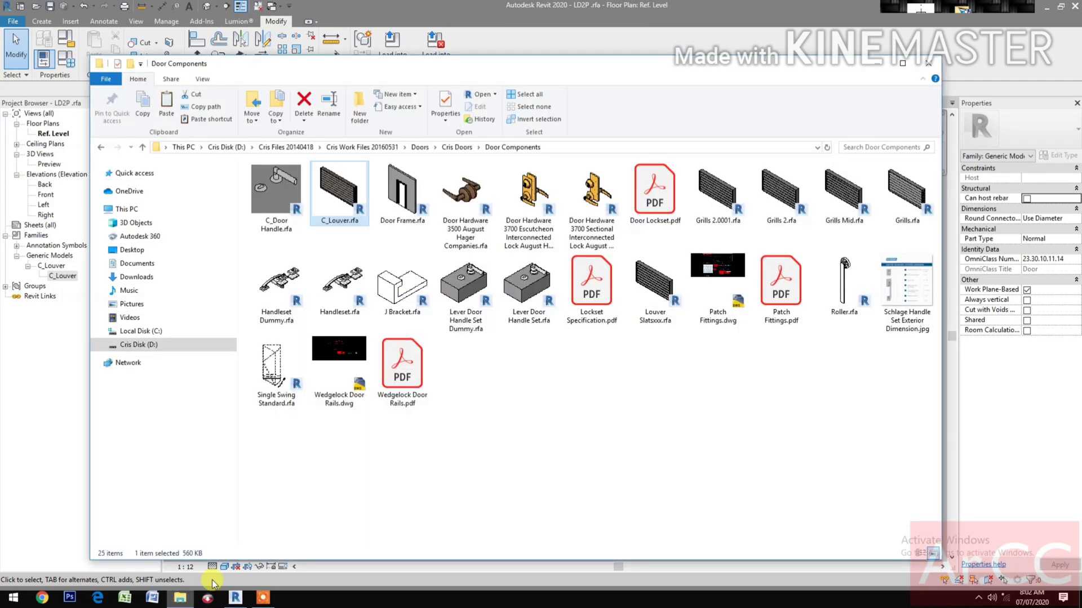
{"action": "left_click", "coordinate": [278, 193]}
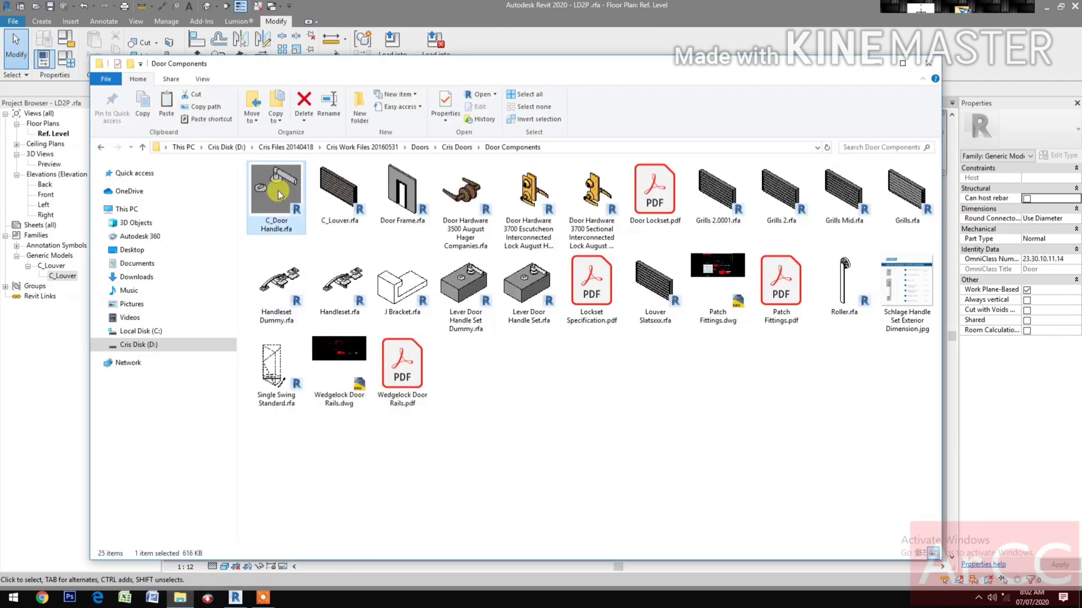
{"action": "left_click_drag", "start_coordinate": [277, 193], "coordinate": [416, 305]}
{"action": "left_click_drag", "start_coordinate": [566, 374], "coordinate": [575, 370]}
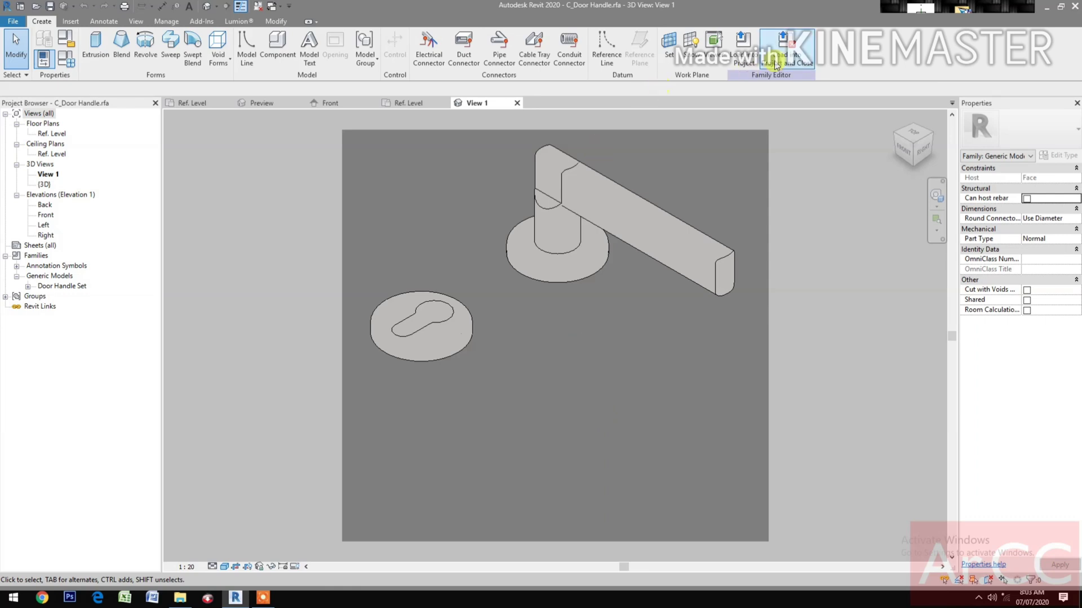
{"action": "left_click", "coordinate": [793, 60]}
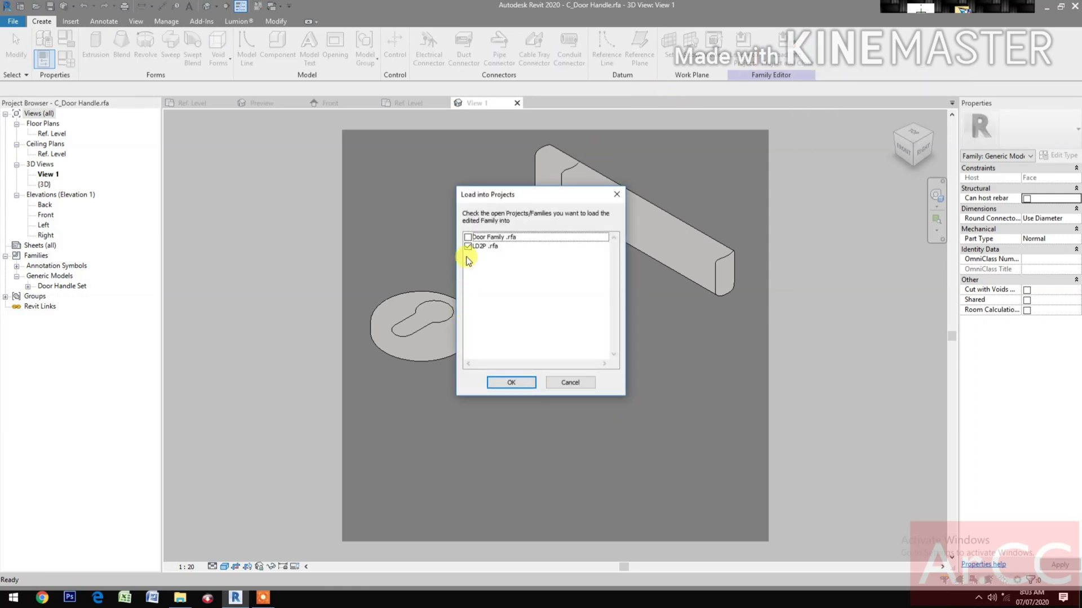
{"action": "left_click", "coordinate": [501, 385]}
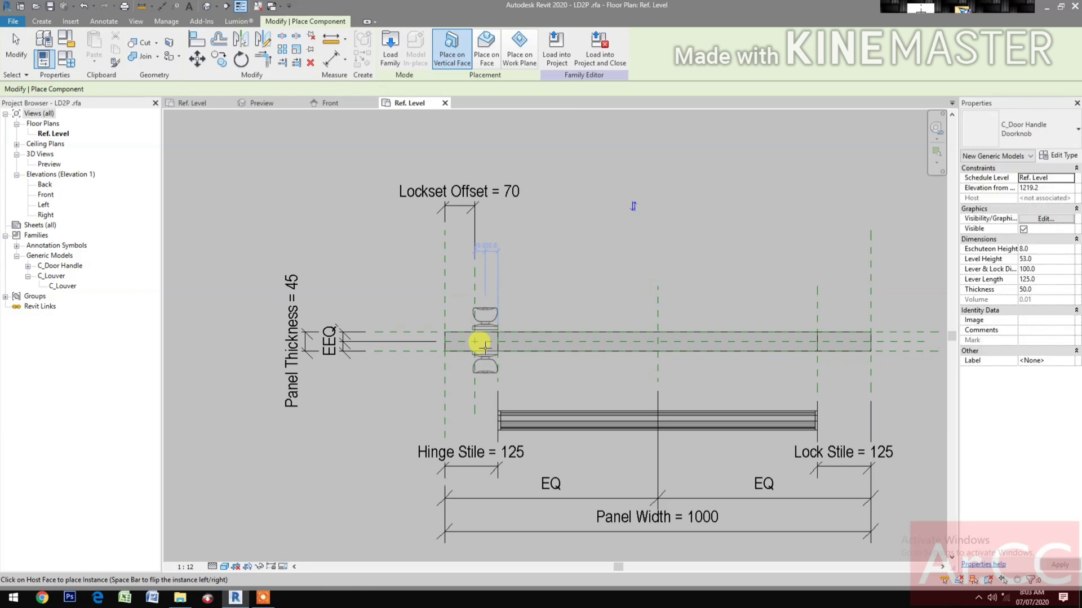
Place a C_Door Handle Doorknob component on the left stile beside the Lockset Offset plane in the floor plan
{"action": "left_click", "coordinate": [483, 343]}
{"action": "scroll", "coordinate": [512, 342], "scroll_direction": "up", "scroll_amount": 2}
{"action": "key", "text": "Escape"}
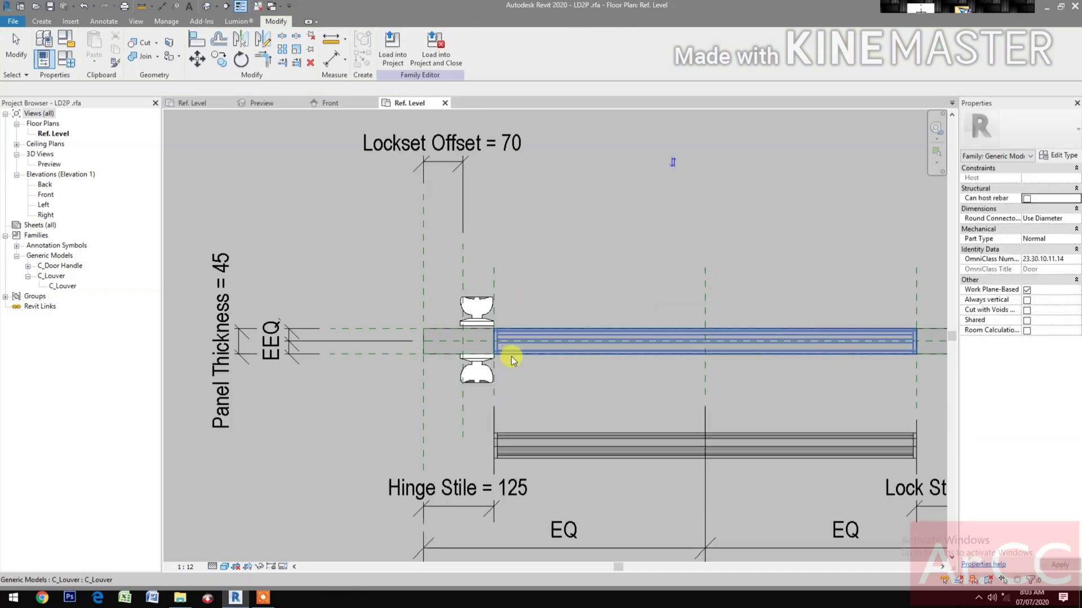
Change the placed door handle's type to Lever Handle with Dead Bolt
{"action": "scroll", "coordinate": [512, 356], "scroll_direction": "up", "scroll_amount": 1}
{"action": "left_click", "coordinate": [469, 374]}
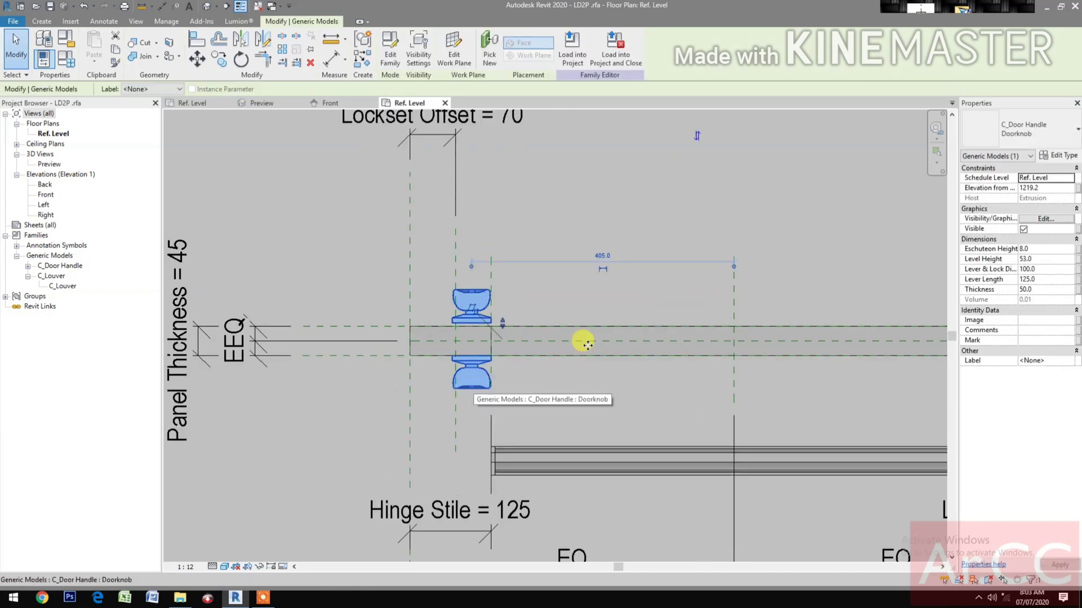
{"action": "left_click", "coordinate": [1040, 138]}
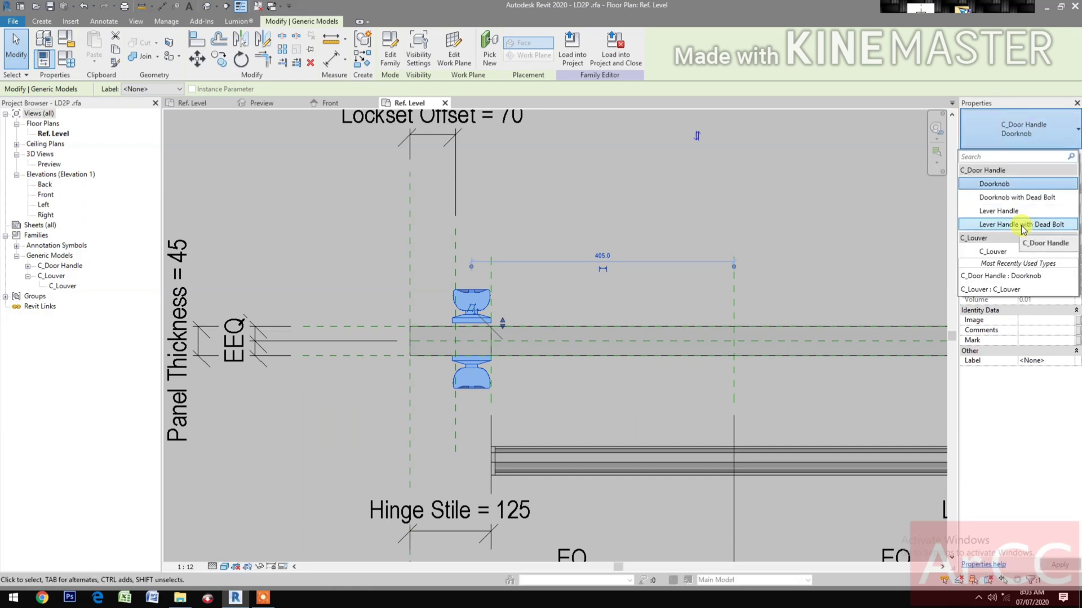
{"action": "left_click", "coordinate": [1021, 225]}
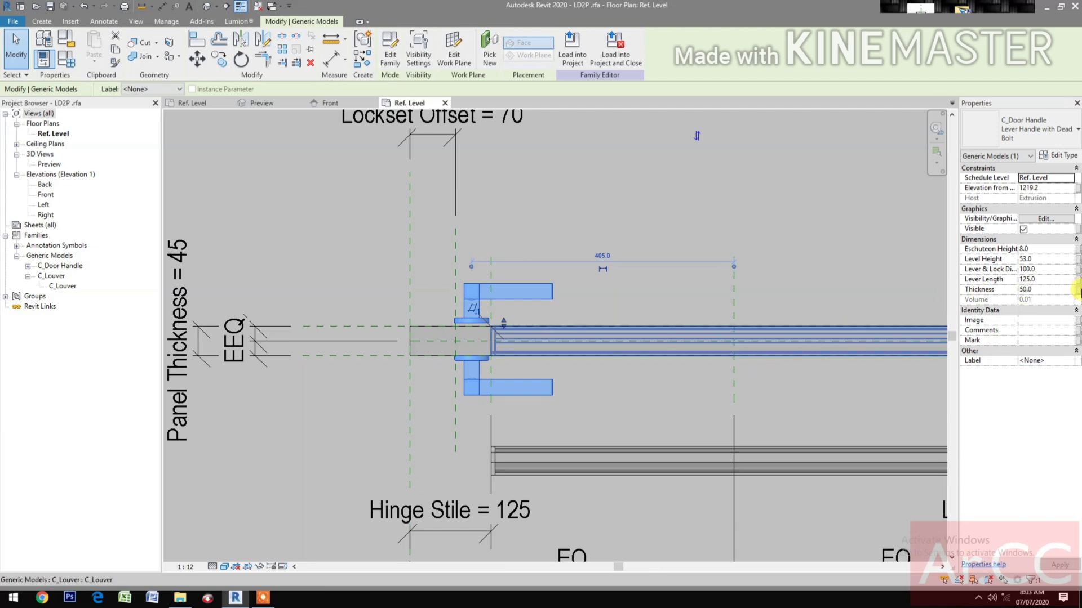
Associate the door handle's Thickness with the Panel Thickness family parameter
{"action": "left_click", "coordinate": [1077, 290]}
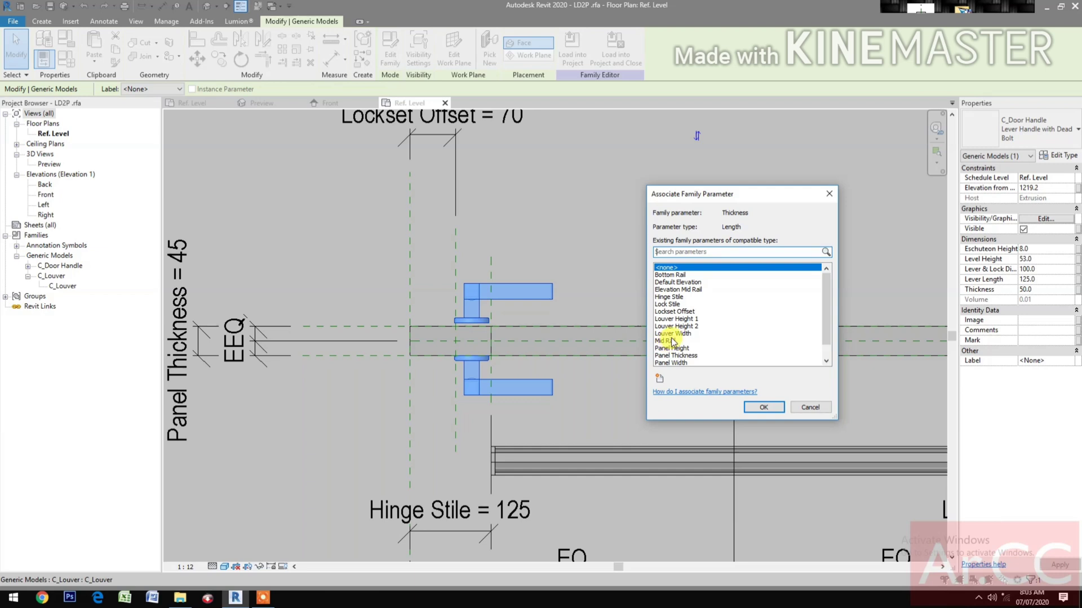
{"action": "left_click", "coordinate": [674, 356]}
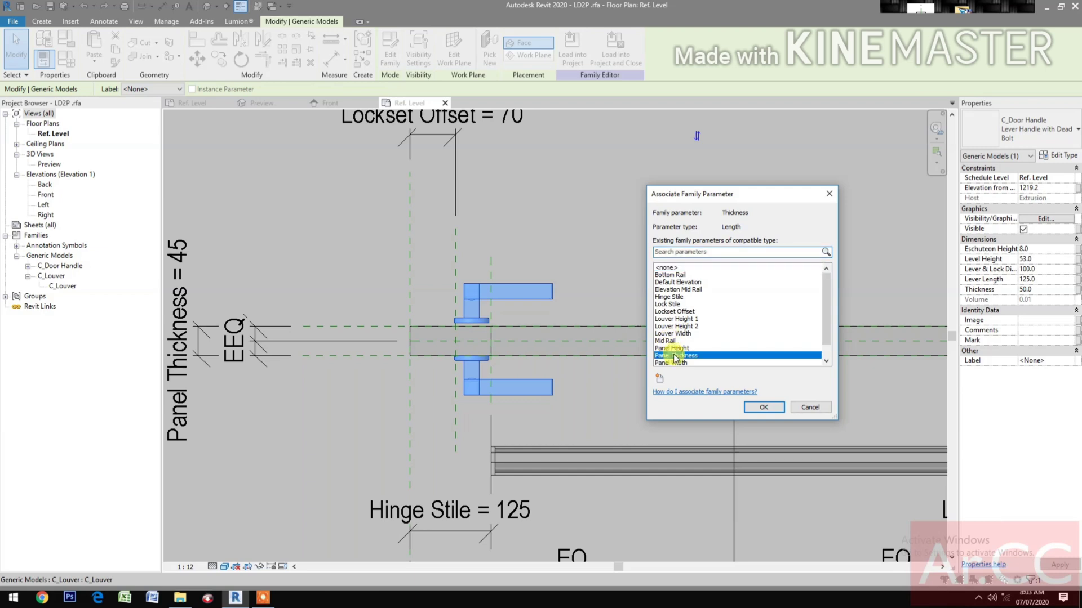
{"action": "left_click", "coordinate": [764, 408]}
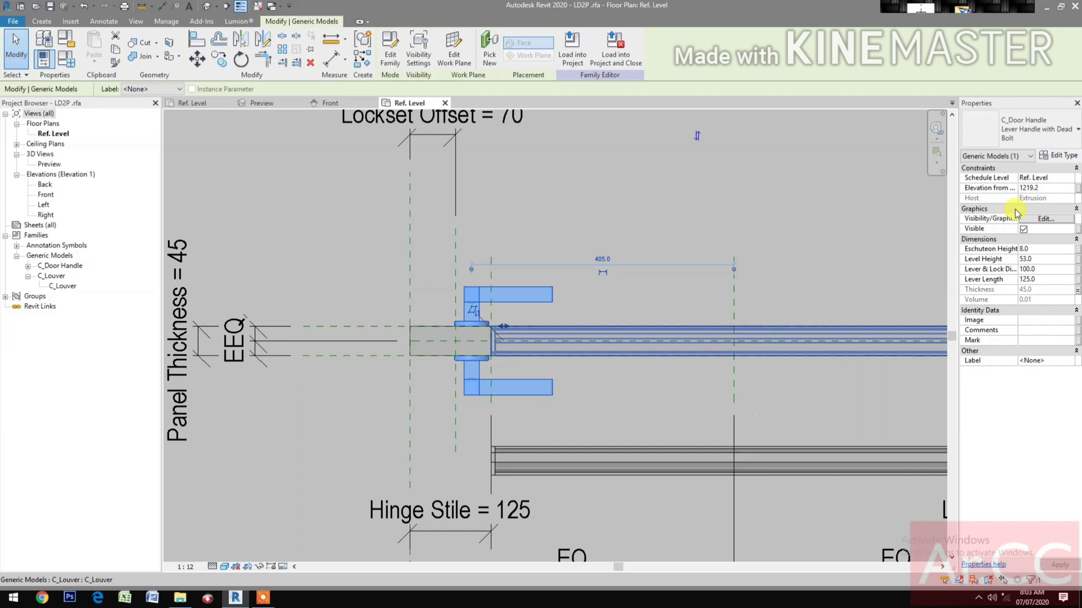
Associate the door handle type's Finish material with a new type parameter named Lockset Finish
{"action": "left_click", "coordinate": [1064, 157]}
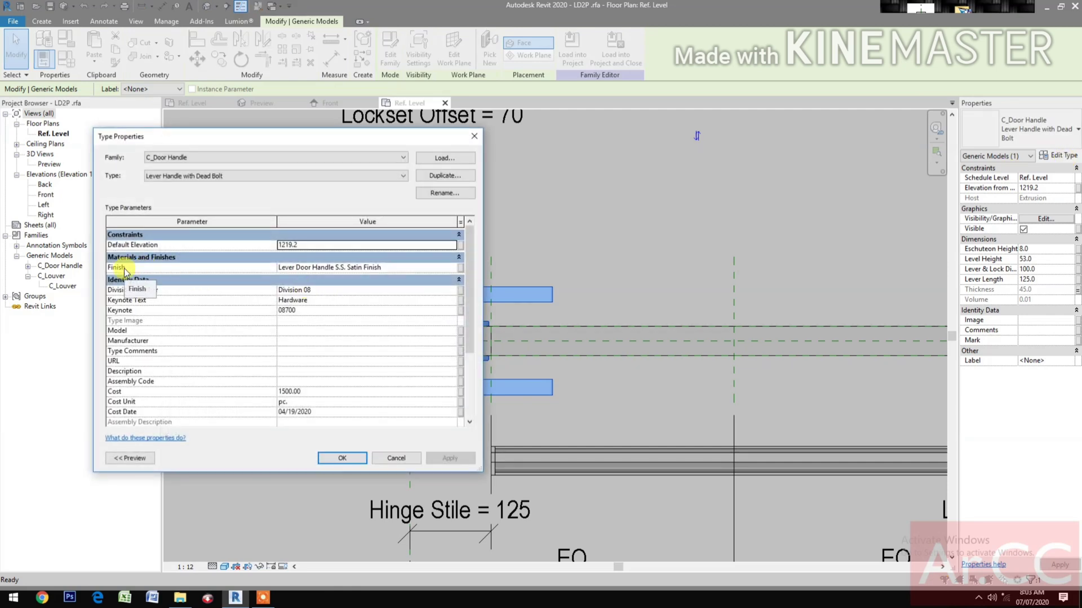
{"action": "left_click", "coordinate": [461, 268]}
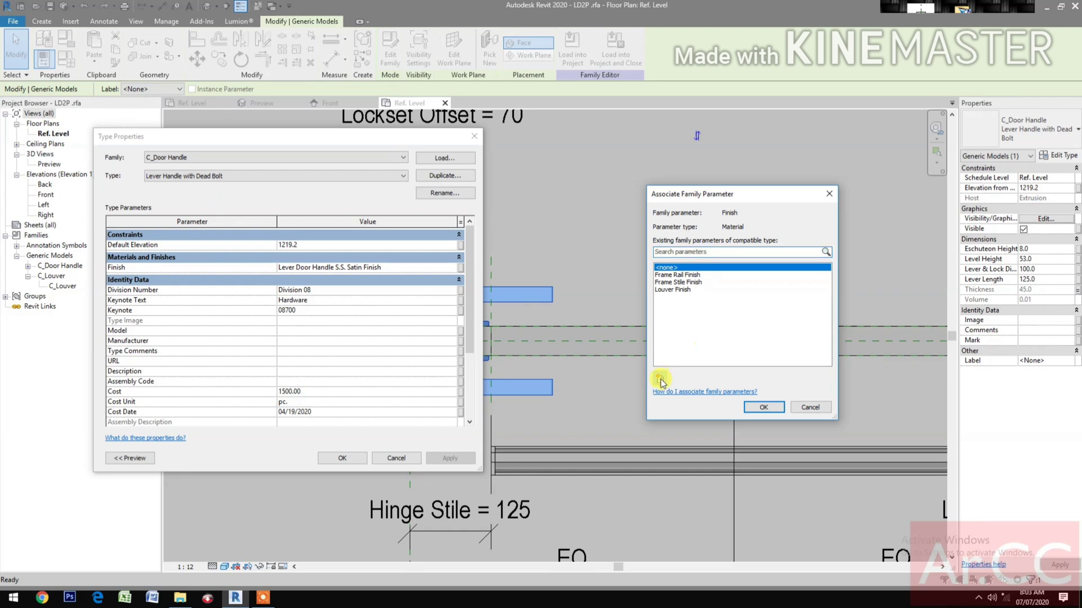
{"action": "left_click", "coordinate": [660, 378]}
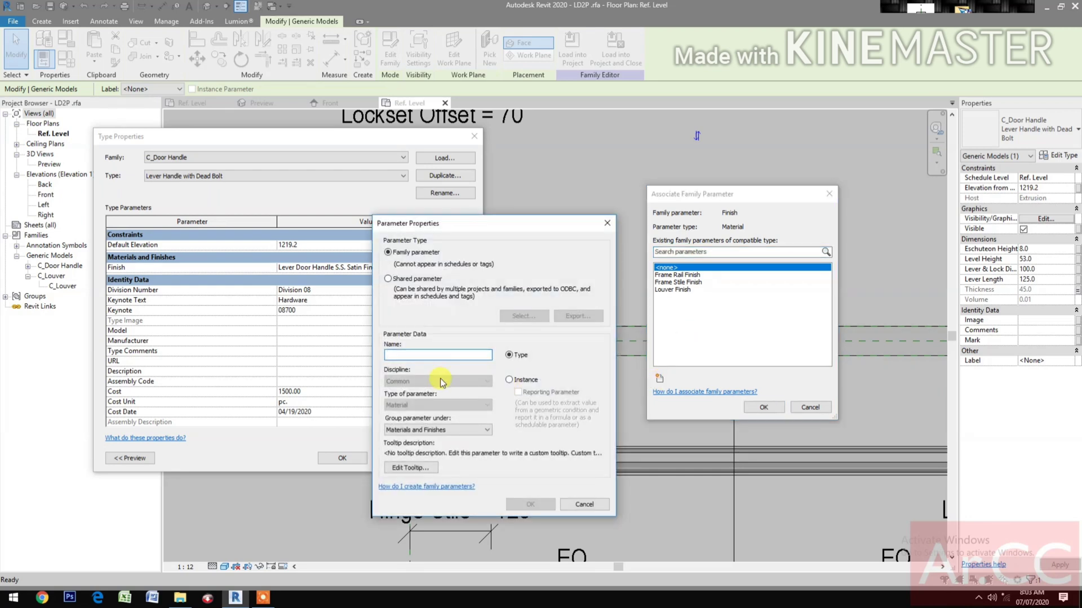
{"action": "type", "text": "Lockset Finish"}
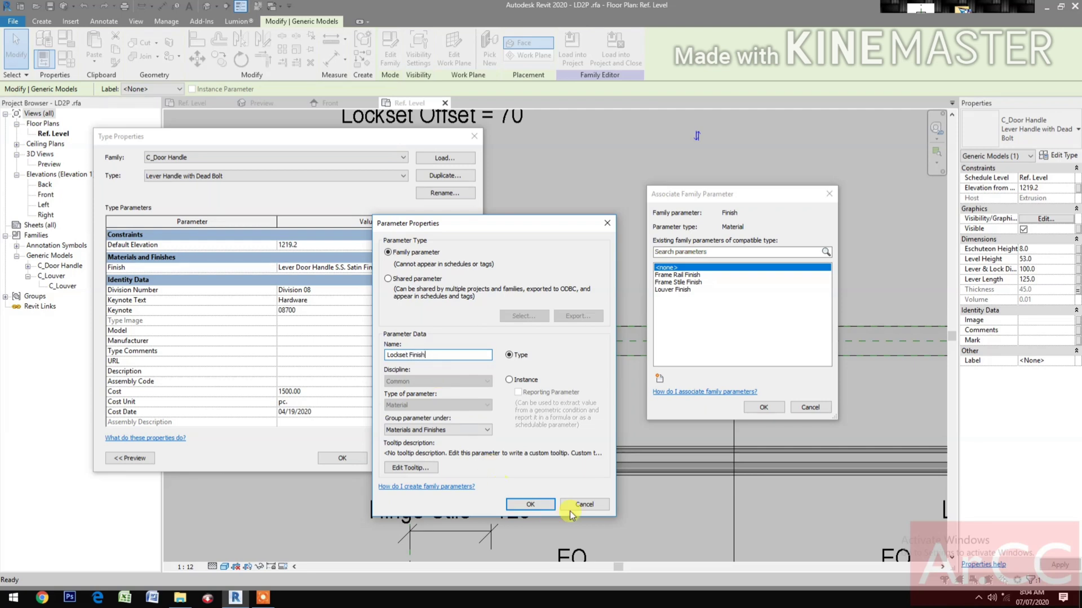
{"action": "left_click", "coordinate": [532, 504]}
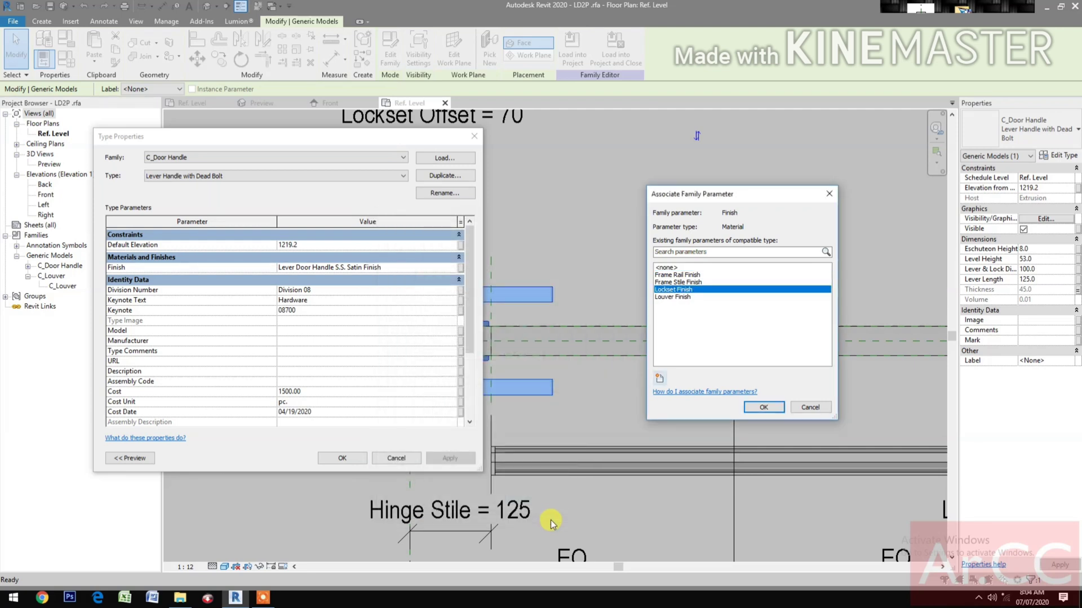
{"action": "left_click", "coordinate": [773, 412]}
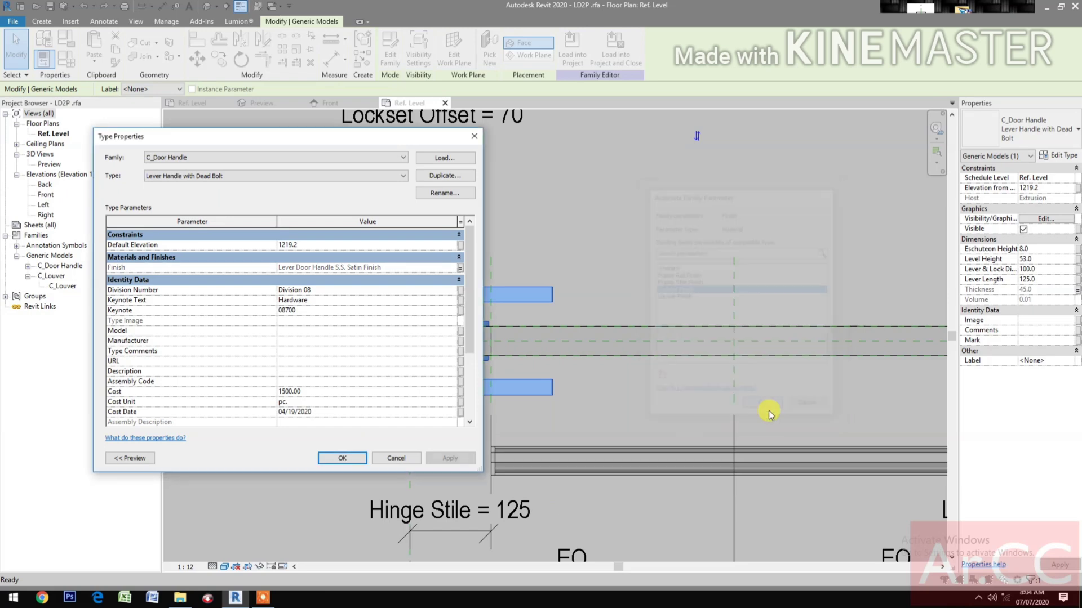
{"action": "left_click", "coordinate": [333, 457]}
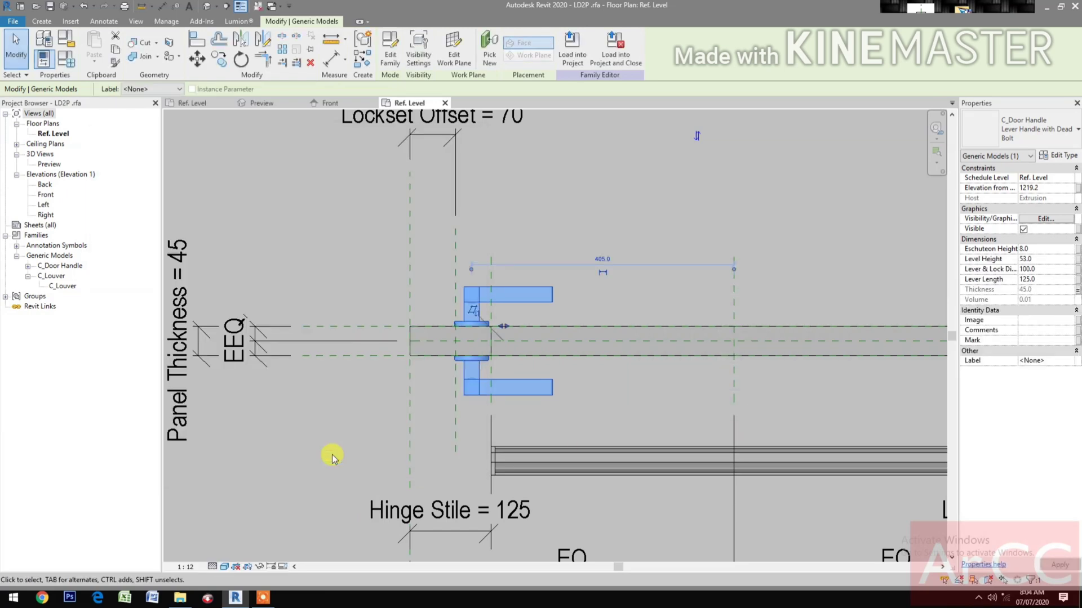
Align the center of the door handle to the Lockset Offset reference plane in the floor plan
{"action": "key", "text": "a"}
{"action": "key", "text": "l"}
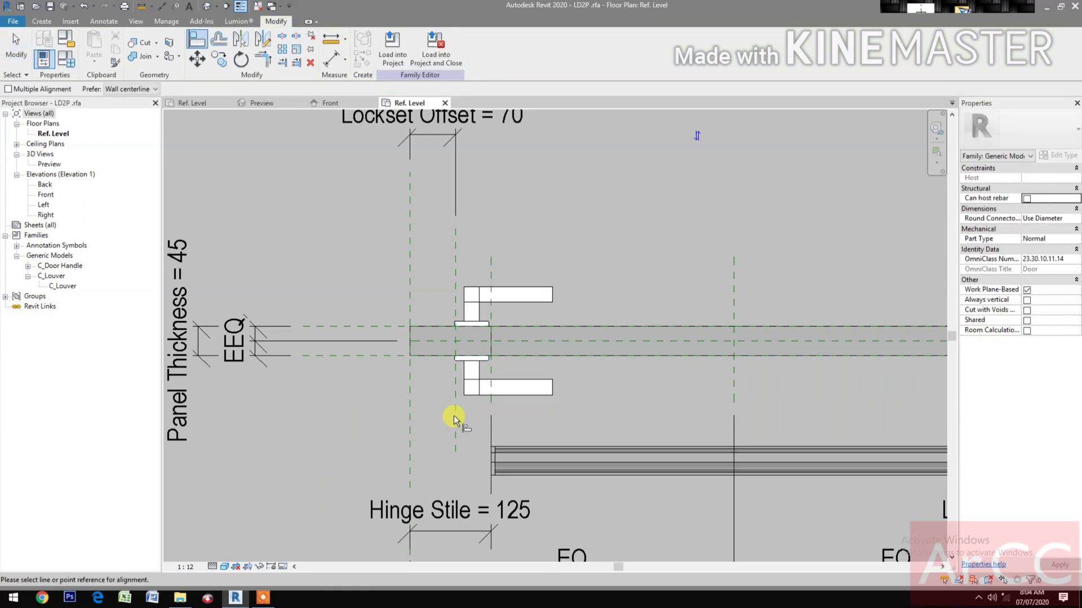
{"action": "left_click", "coordinate": [456, 417]}
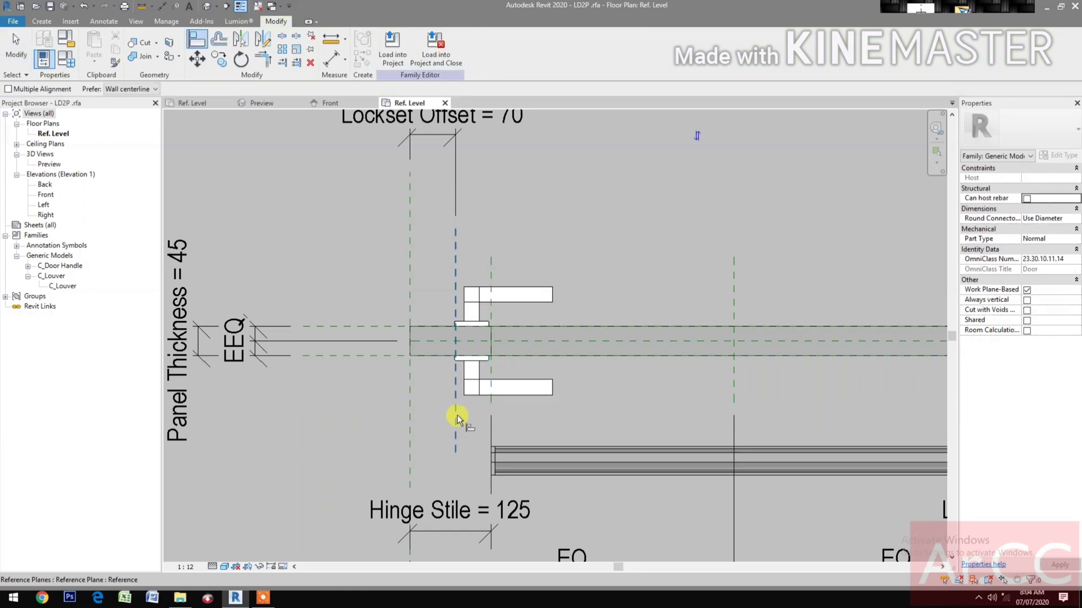
{"action": "left_click", "coordinate": [475, 387]}
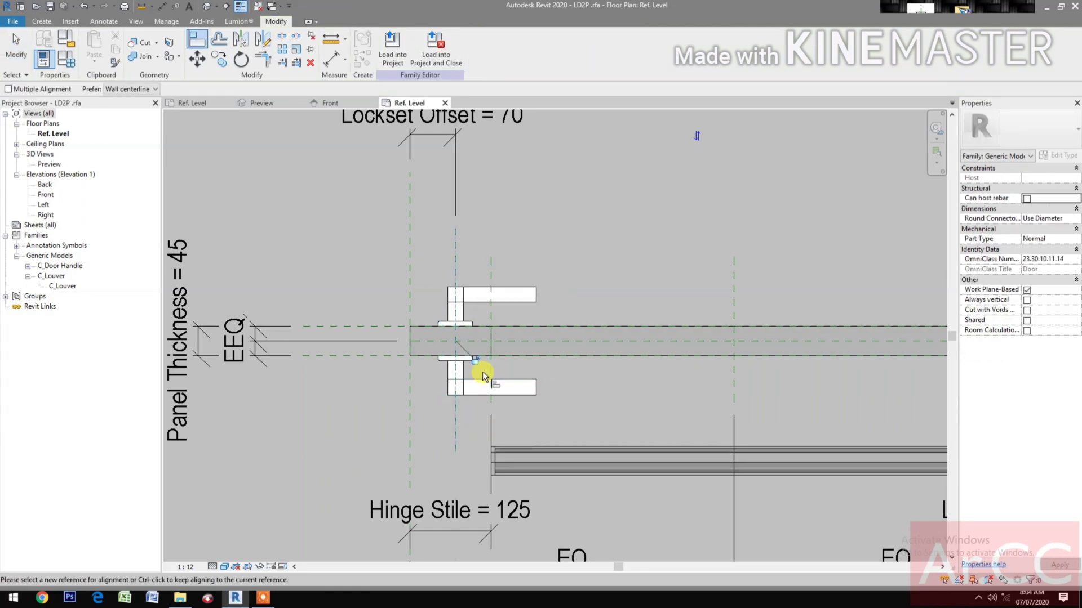
{"action": "scroll", "coordinate": [501, 397], "scroll_direction": "down", "scroll_amount": 3}
{"action": "scroll", "coordinate": [502, 399], "scroll_direction": "down", "scroll_amount": 1}
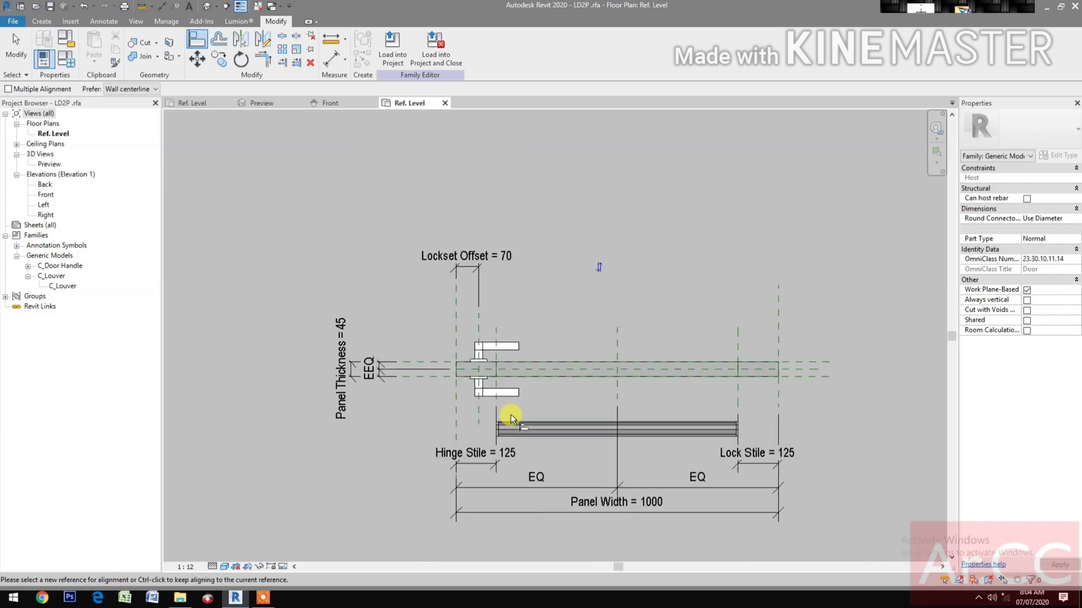
In the Front elevation, draw a horizontal reference plane across the lower louver, about 605 mm above Ref. Level
{"action": "left_click", "coordinate": [349, 104]}
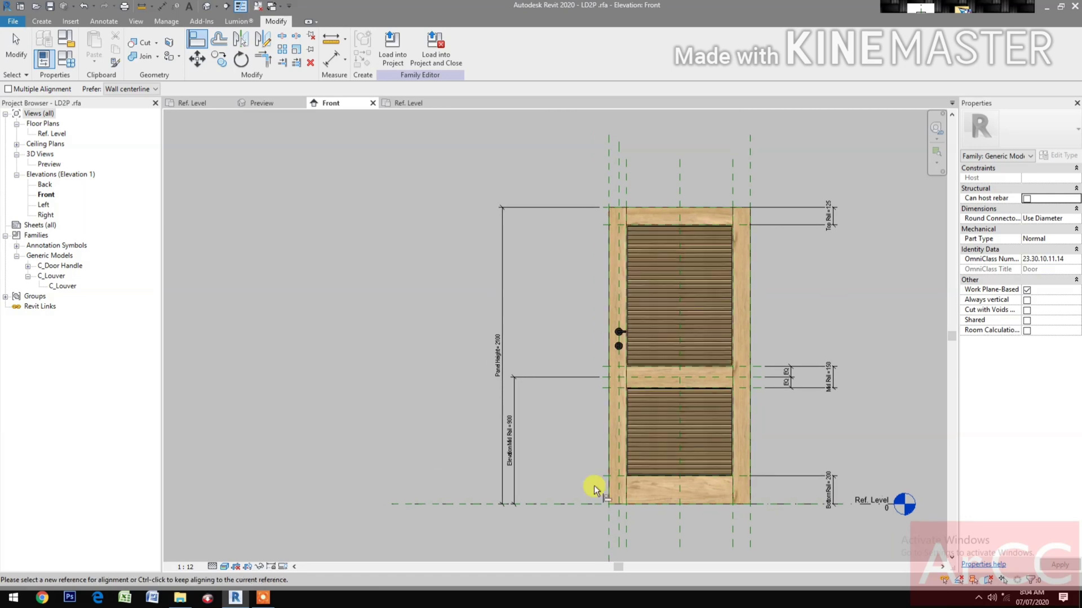
{"action": "scroll", "coordinate": [599, 448], "scroll_direction": "up", "scroll_amount": 1}
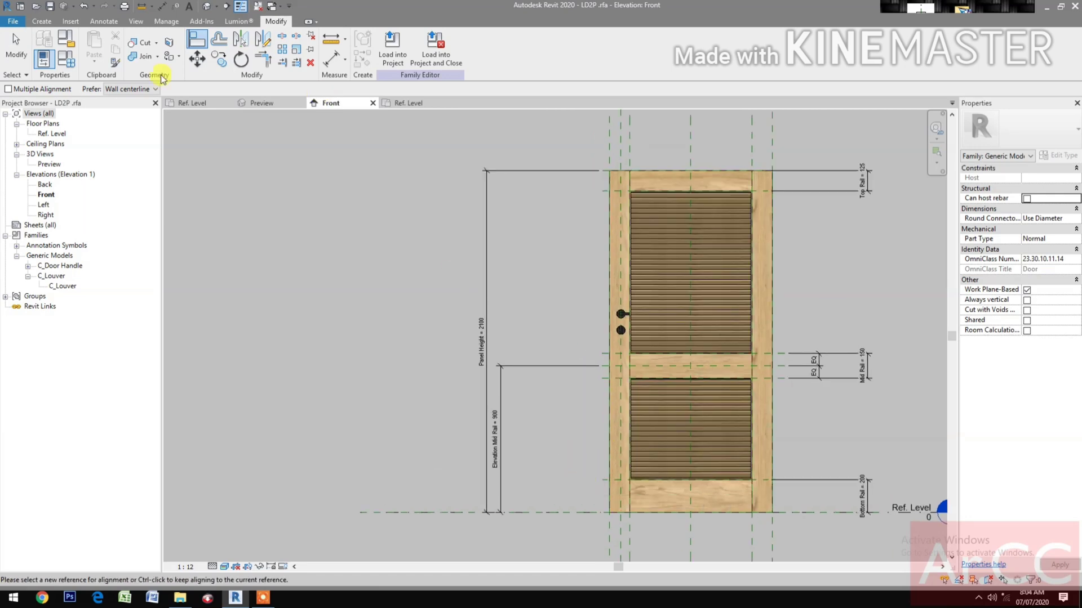
{"action": "left_click", "coordinate": [42, 20]}
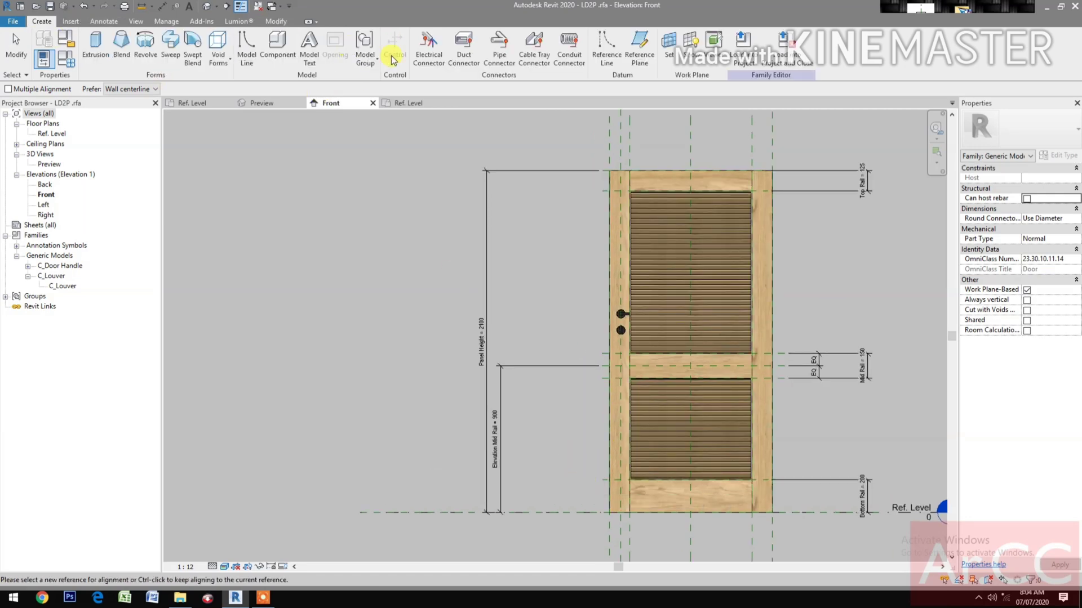
{"action": "left_click", "coordinate": [639, 53]}
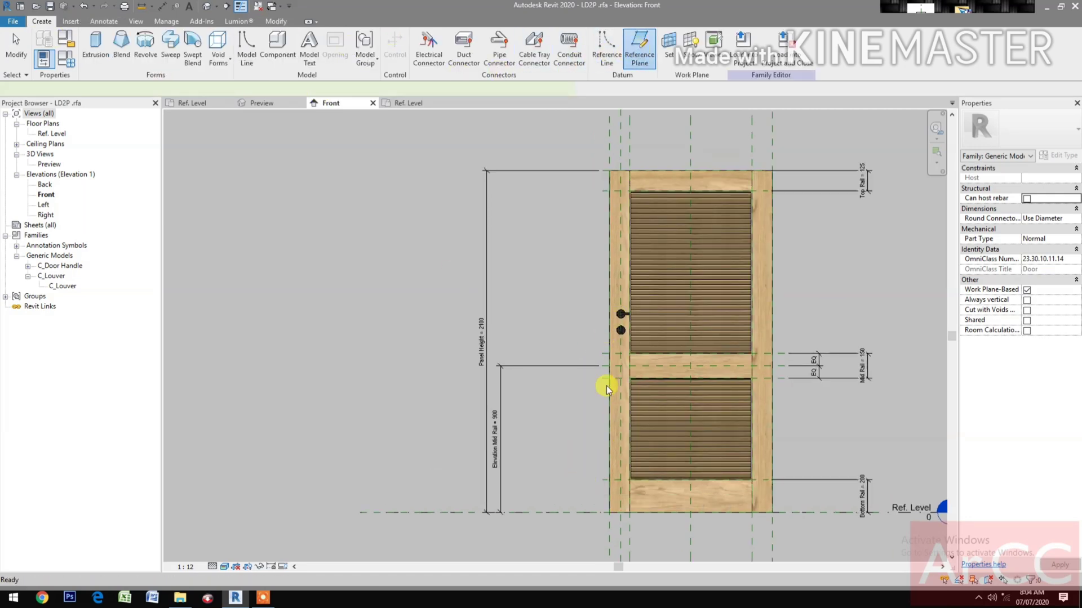
{"action": "left_click", "coordinate": [600, 415]}
{"action": "left_click", "coordinate": [807, 414]}
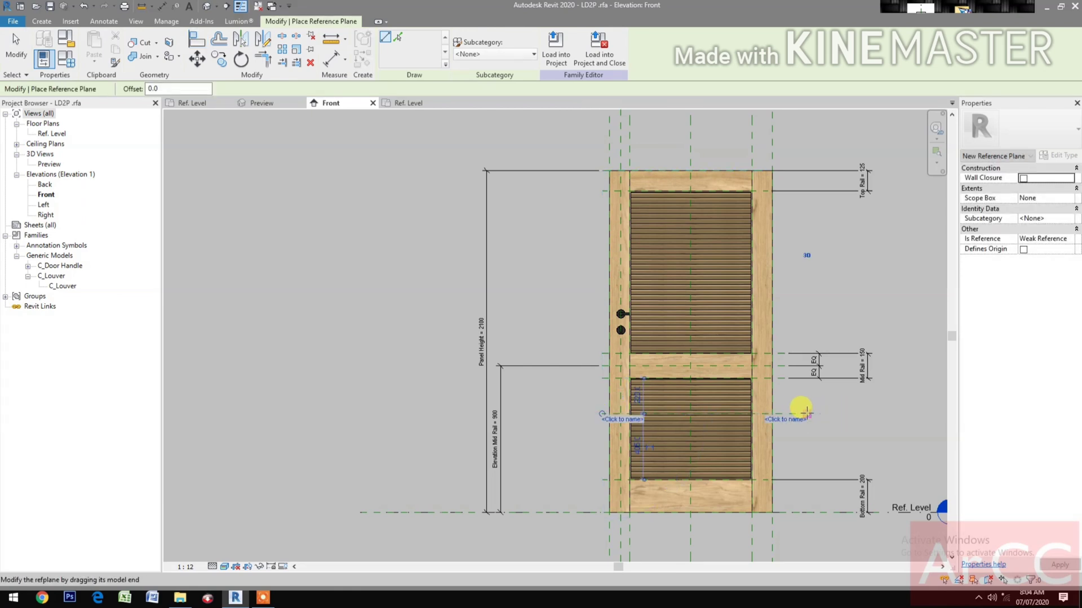
Dimension the new horizontal reference plane from Ref. Level, placing the dimension beside the Elevation Mid Rail dimension
{"action": "key", "text": "d"}
{"action": "key", "text": "i"}
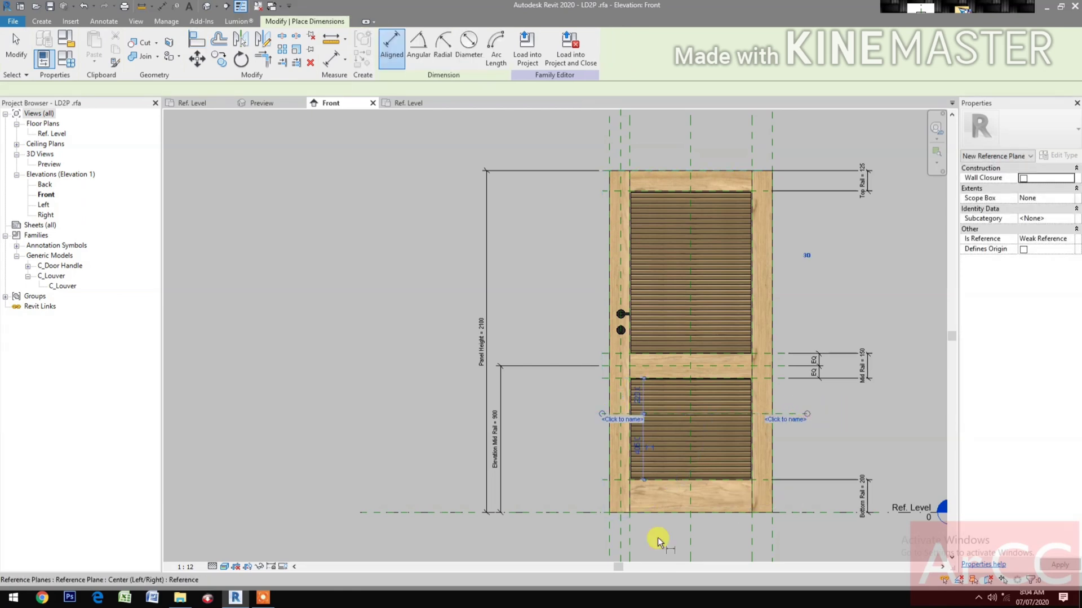
{"action": "left_click", "coordinate": [585, 510]}
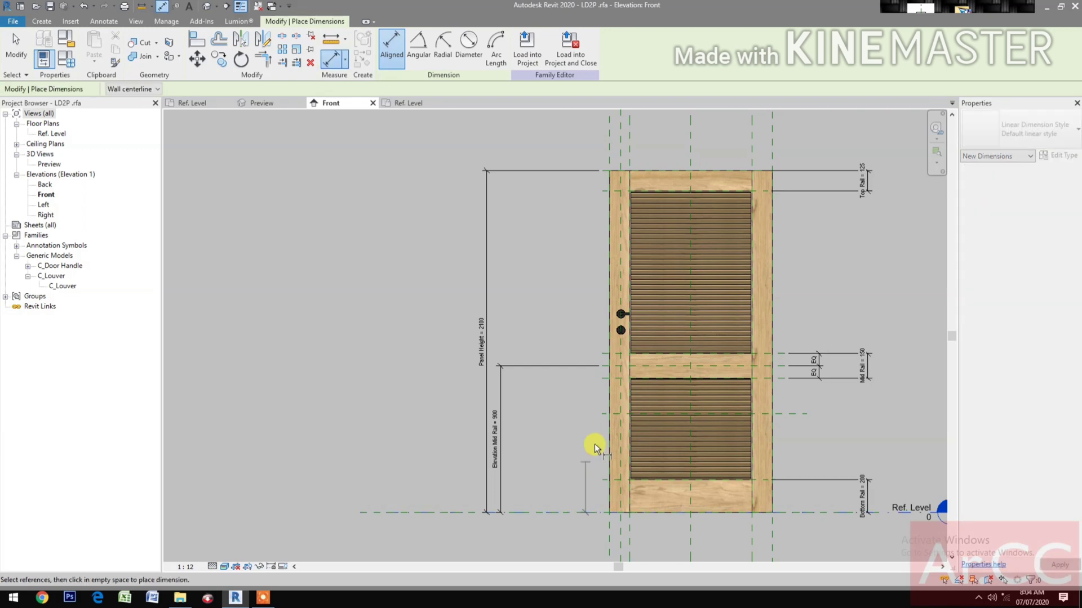
{"action": "left_click", "coordinate": [605, 416]}
{"action": "left_click", "coordinate": [522, 457]}
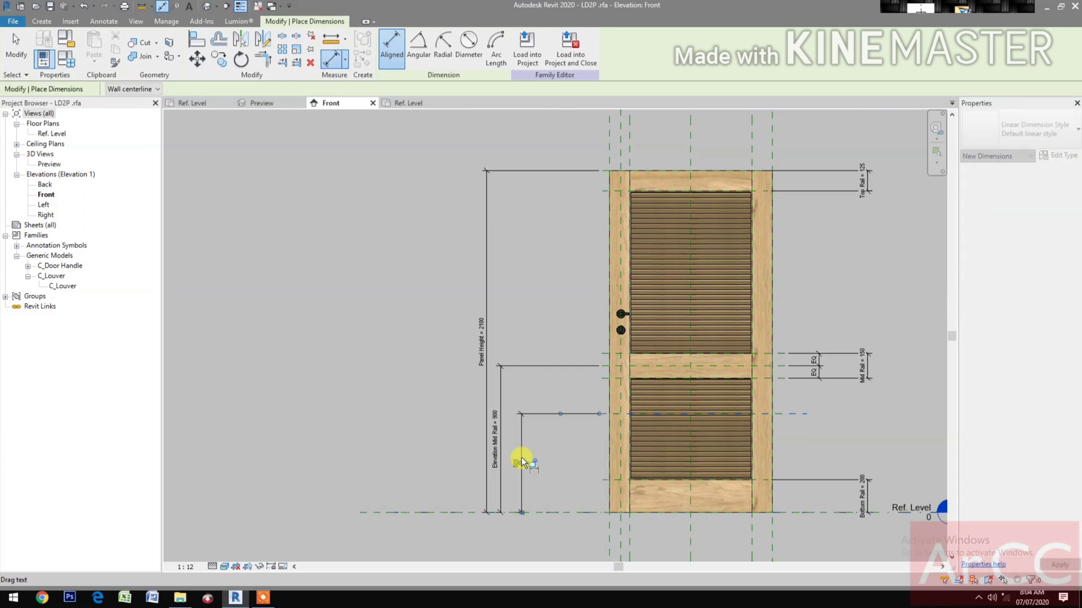
{"action": "key", "text": "Escape"}
{"action": "key", "text": "Escape"}
Label the new vertical dimension with a new type parameter named Lockset Height
{"action": "left_click", "coordinate": [519, 430]}
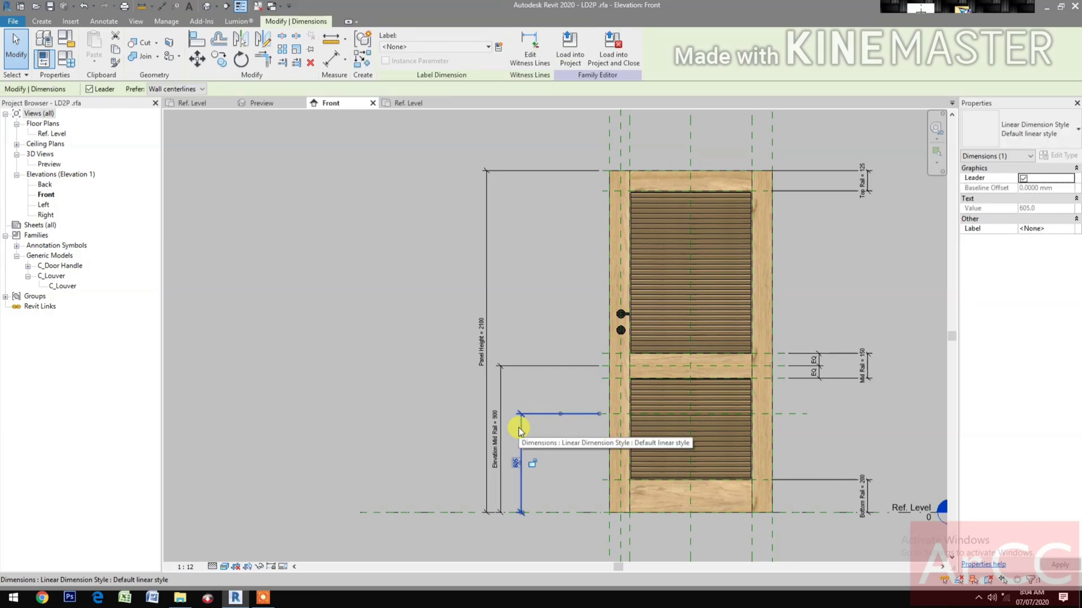
{"action": "left_click", "coordinate": [499, 47]}
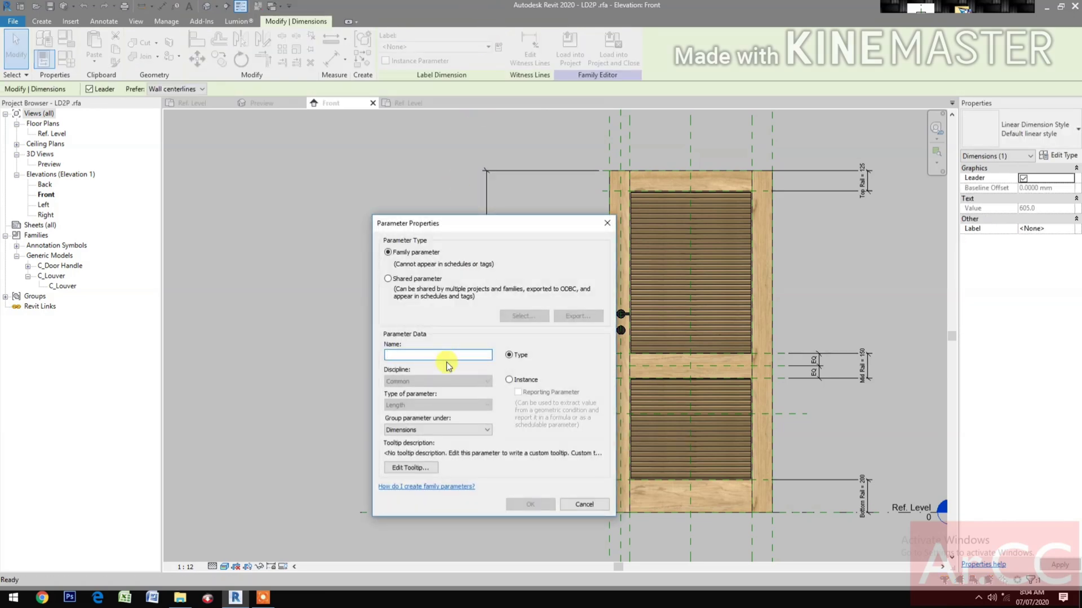
{"action": "type", "text": "Locks"}
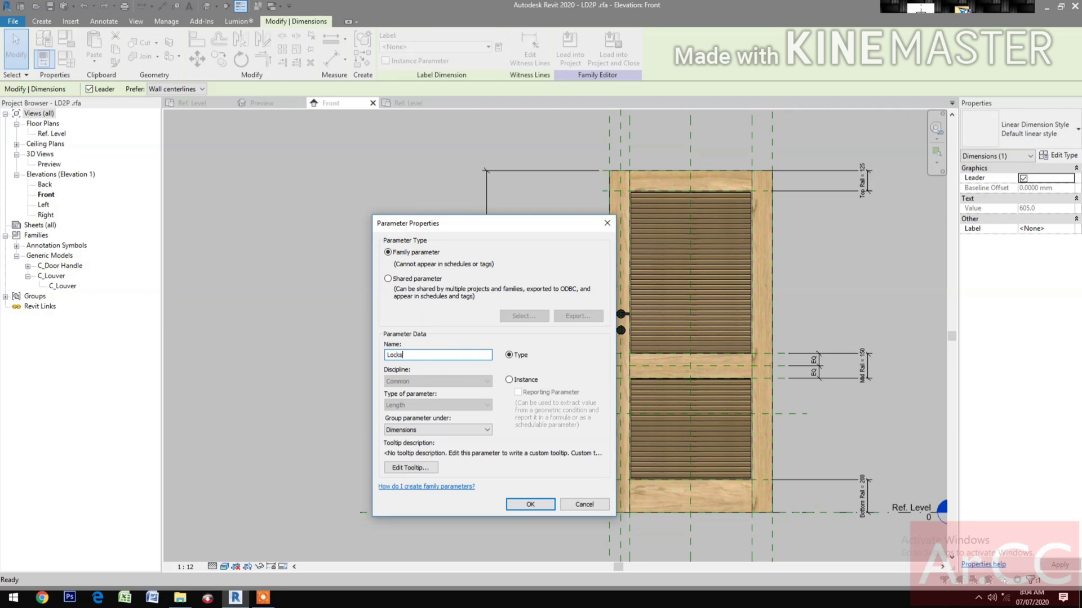
{"action": "type", "text": "et Height"}
{"action": "left_click", "coordinate": [533, 506]}
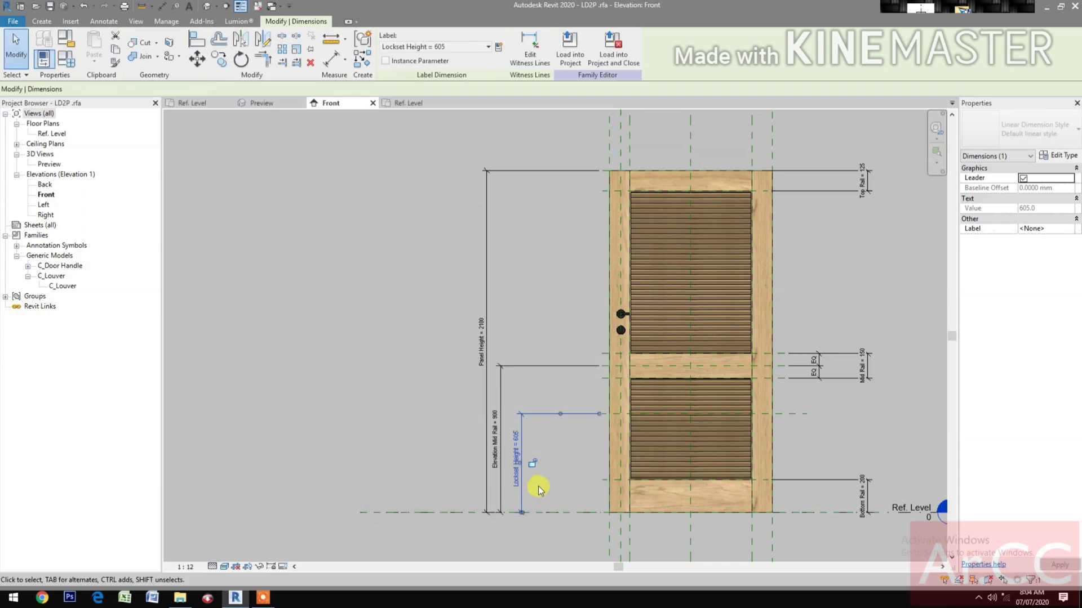
Set the Lockset Height parameter to 1000 in the family types and apply it
{"action": "left_click", "coordinate": [65, 64]}
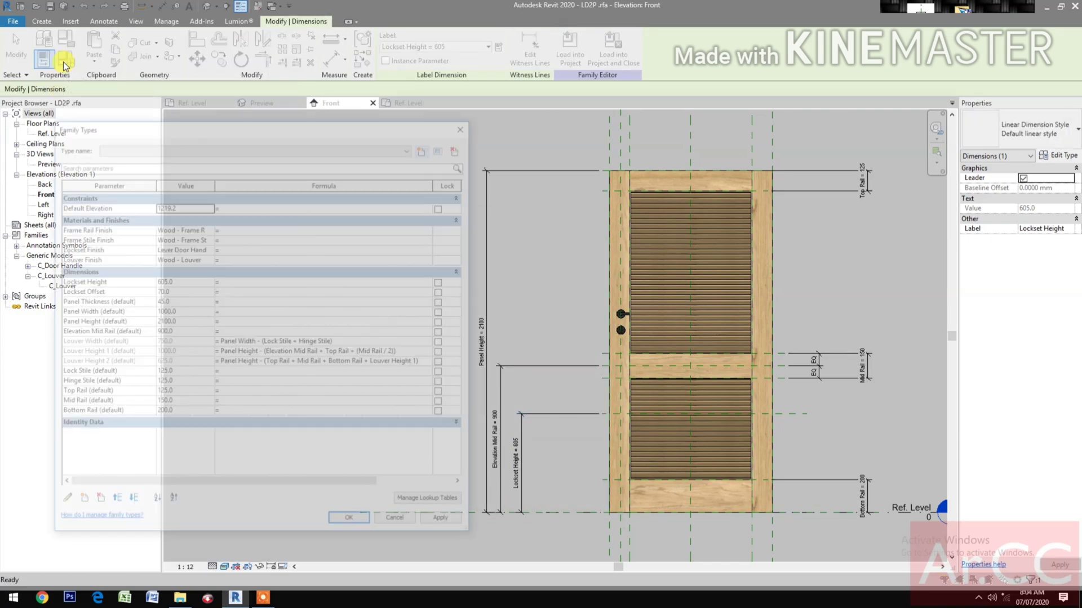
{"action": "left_click", "coordinate": [198, 280]}
{"action": "type", "text": "1000"}
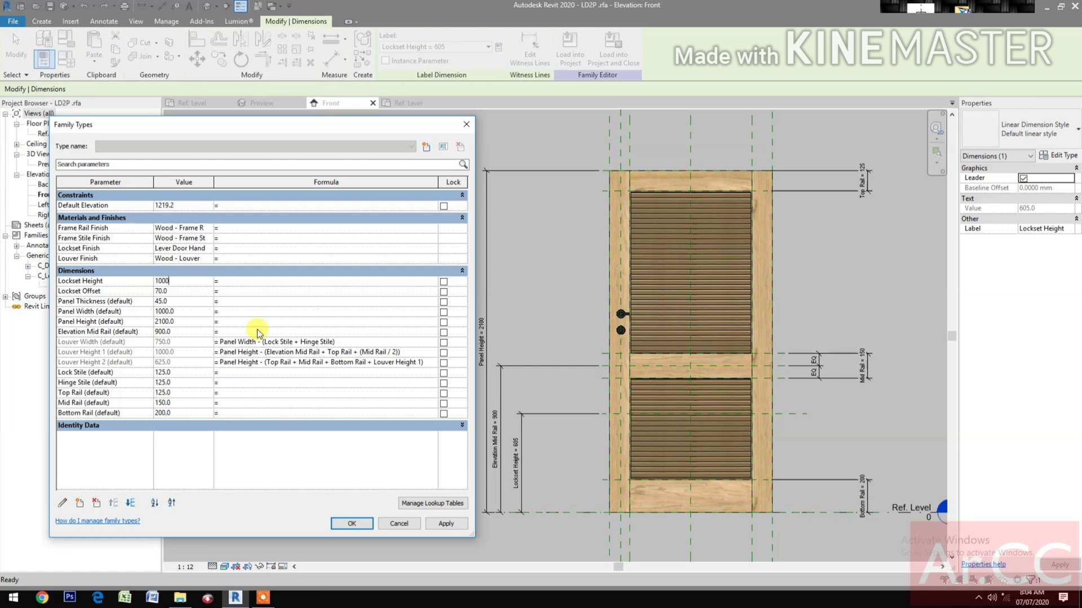
{"action": "left_click", "coordinate": [448, 524]}
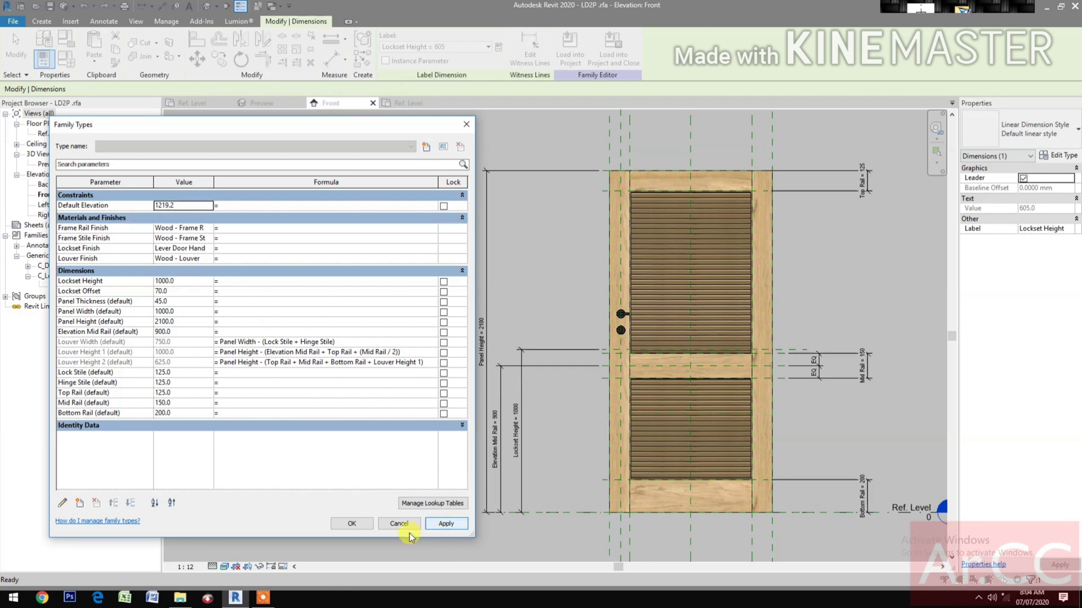
{"action": "left_click", "coordinate": [349, 523]}
Align the door handle's upper lever center to the Lockset Height reference plane in the Front elevation
{"action": "scroll", "coordinate": [638, 383], "scroll_direction": "up", "scroll_amount": 4}
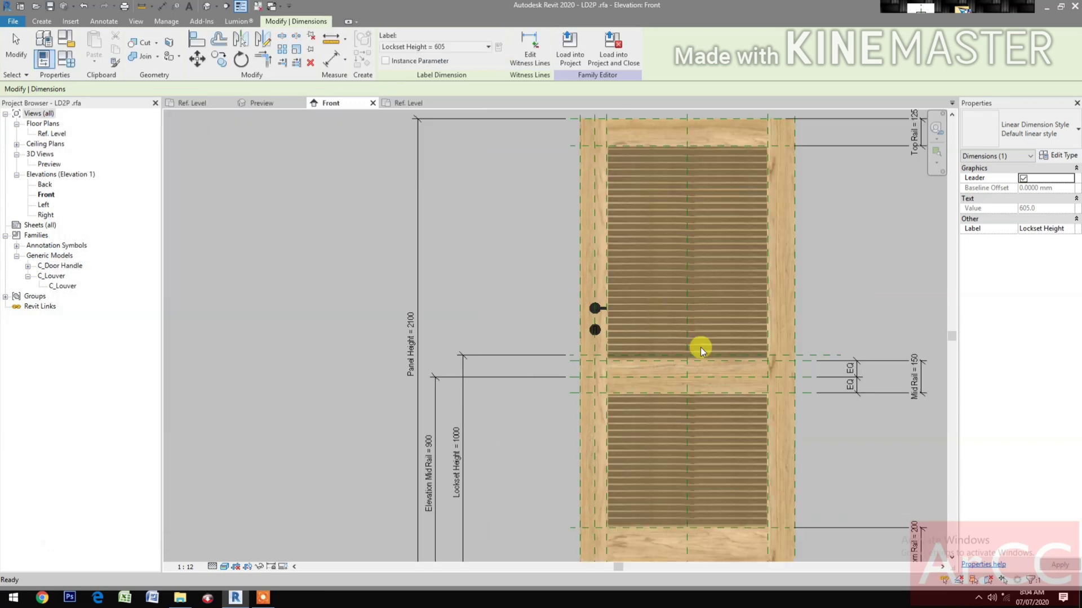
{"action": "key", "text": "Escape"}
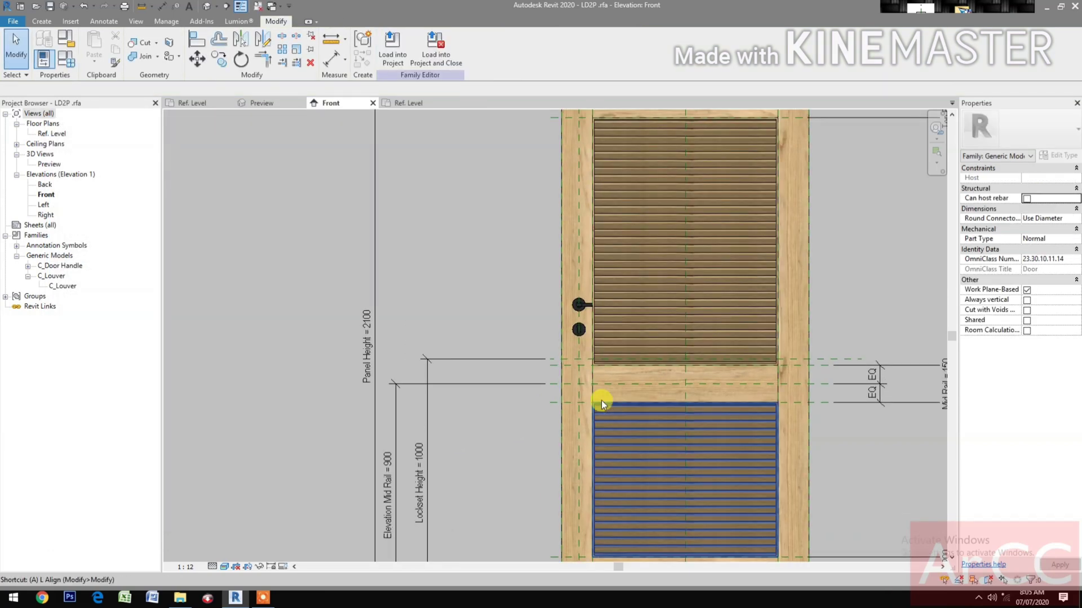
{"action": "key", "text": "a"}
{"action": "key", "text": "l"}
{"action": "scroll", "coordinate": [566, 388], "scroll_direction": "up", "scroll_amount": 3}
{"action": "scroll", "coordinate": [561, 393], "scroll_direction": "down", "scroll_amount": 3}
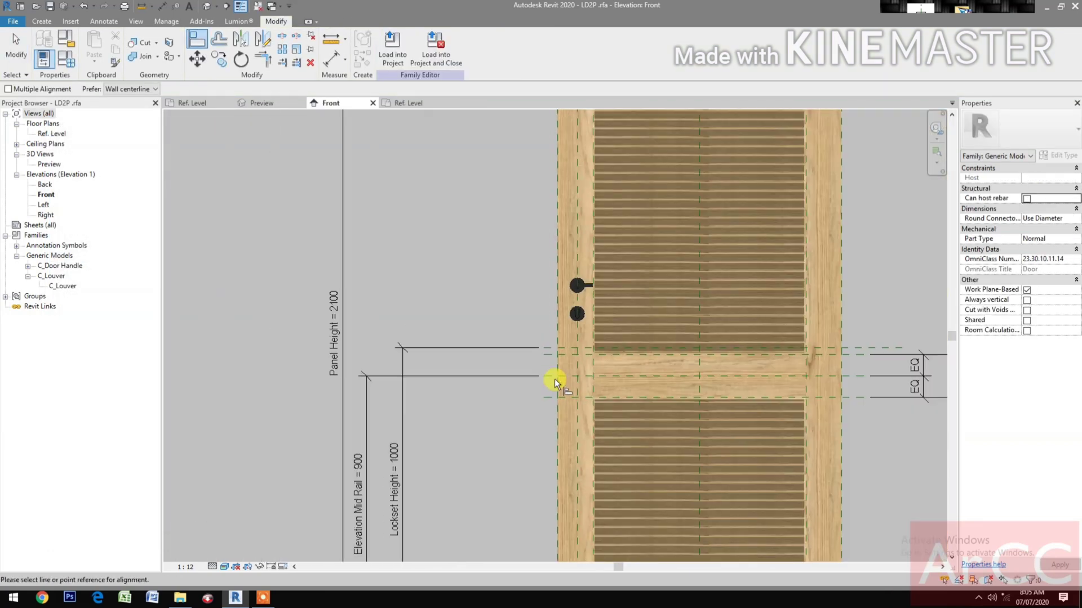
{"action": "left_click", "coordinate": [550, 347]}
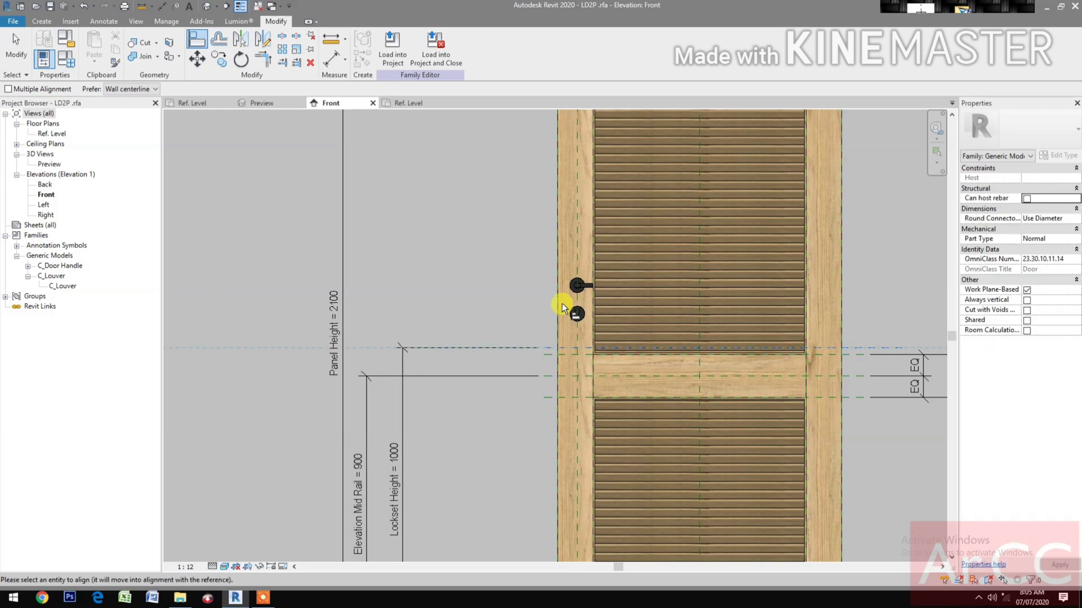
{"action": "left_click", "coordinate": [573, 286]}
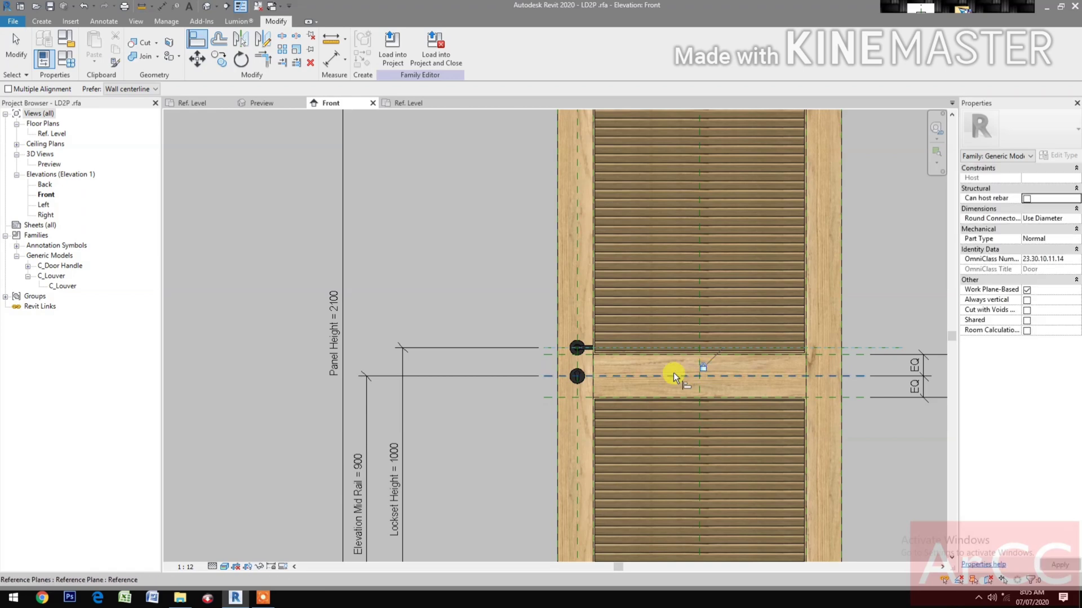
{"action": "scroll", "coordinate": [674, 373], "scroll_direction": "down", "scroll_amount": 3}
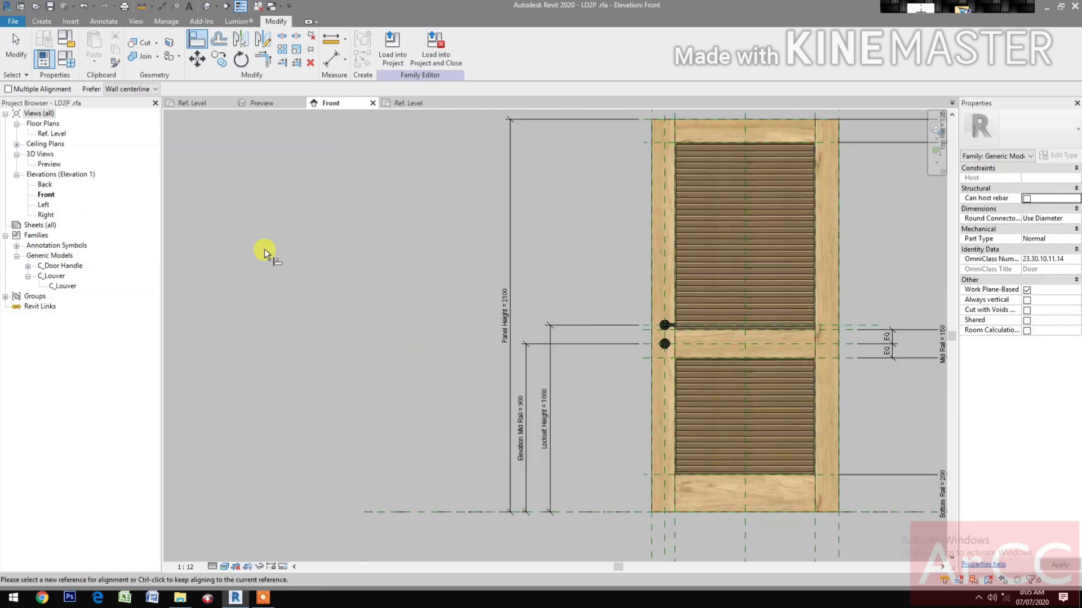
{"action": "key", "text": "Escape"}
Flex the Lockset Height parameter to 900, apply it, and return the value to 1000
{"action": "left_click", "coordinate": [66, 59]}
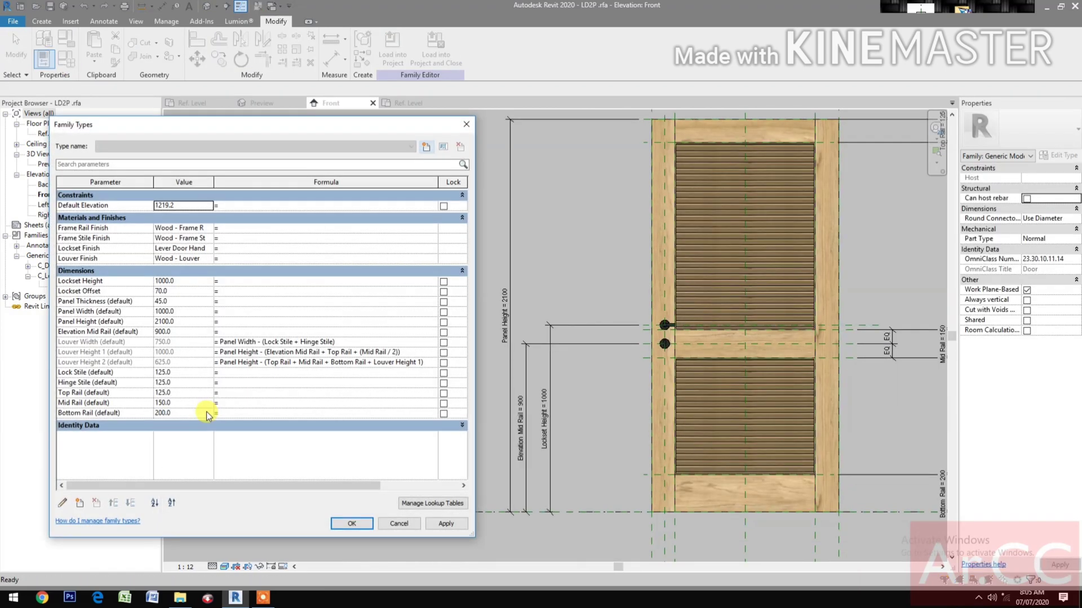
{"action": "left_click", "coordinate": [188, 282]}
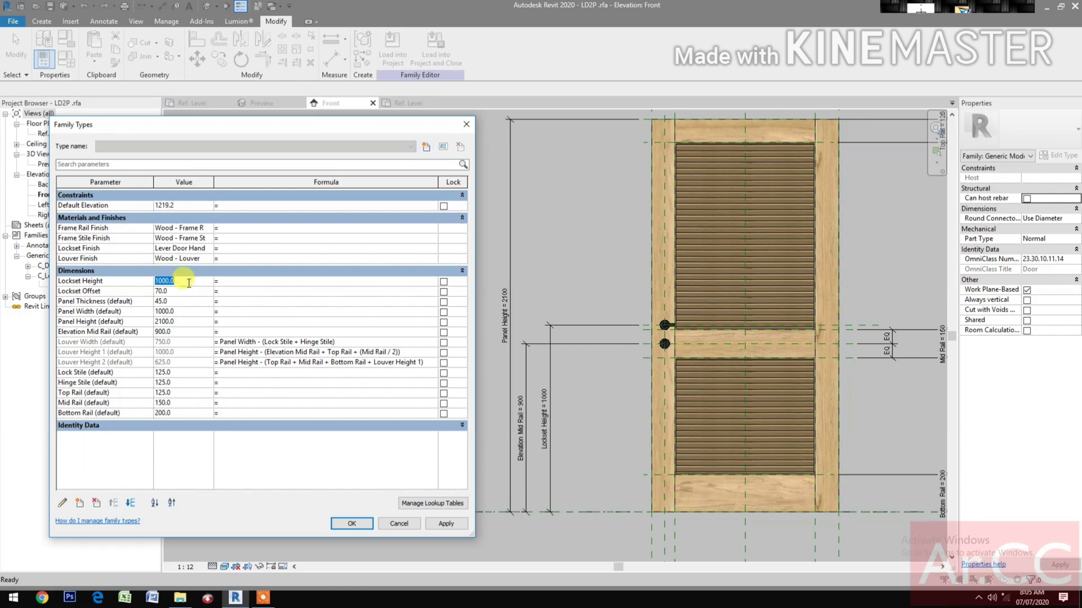
{"action": "type", "text": "900"}
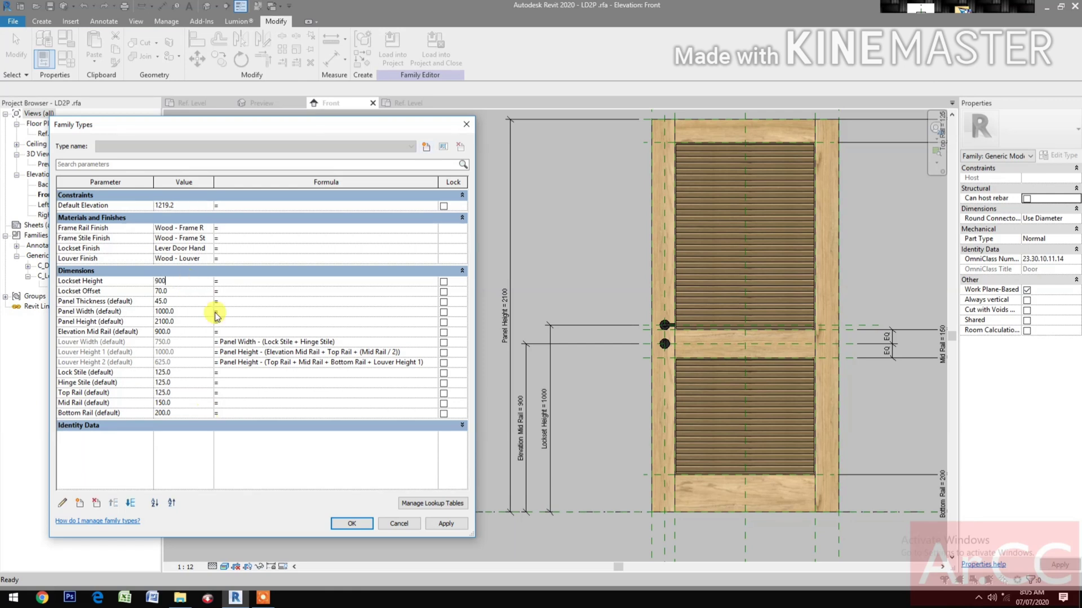
{"action": "left_click", "coordinate": [445, 523]}
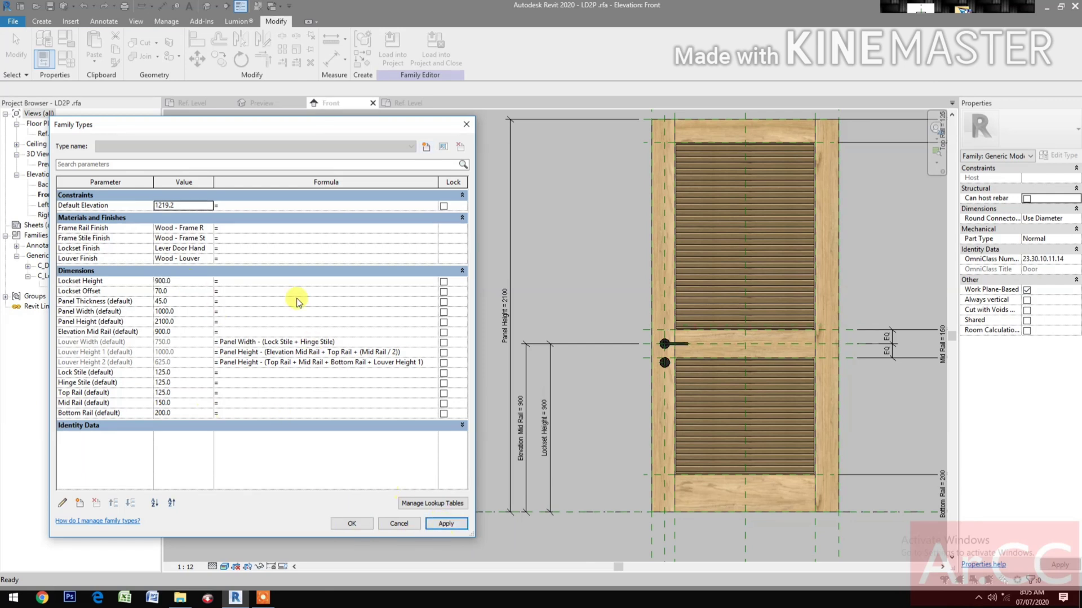
{"action": "left_click", "coordinate": [191, 281]}
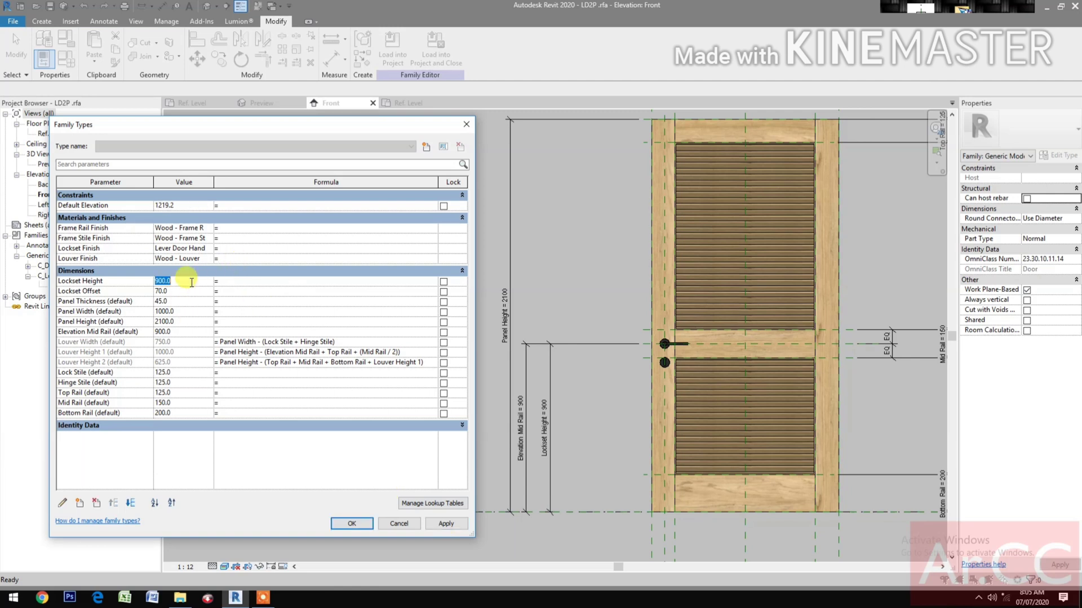
{"action": "type", "text": "1000"}
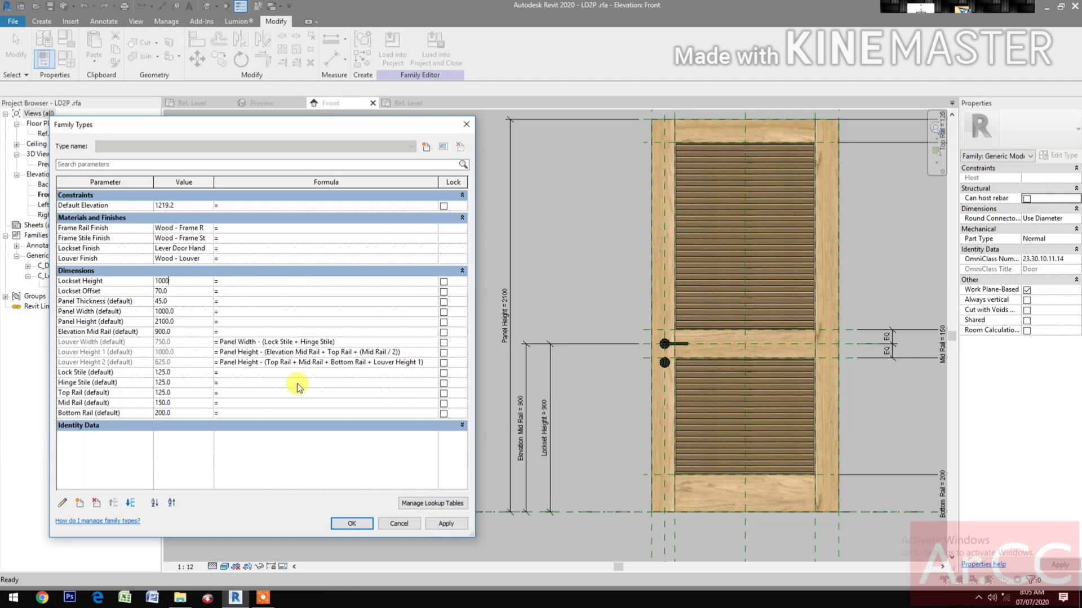
{"action": "left_click", "coordinate": [446, 524]}
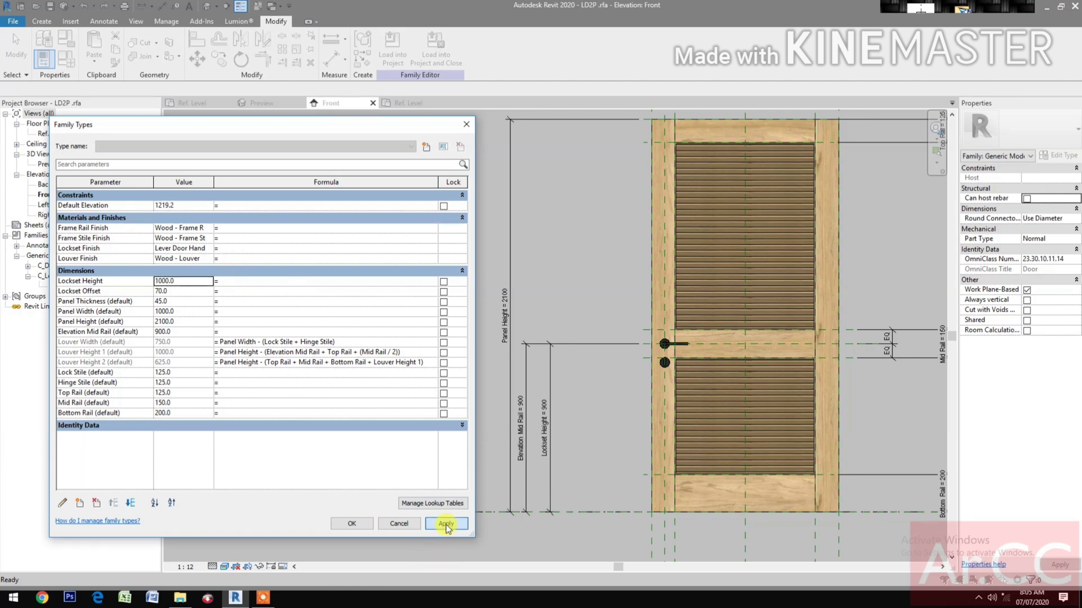
{"action": "left_click", "coordinate": [352, 524]}
{"action": "scroll", "coordinate": [546, 398], "scroll_direction": "down", "scroll_amount": 2}
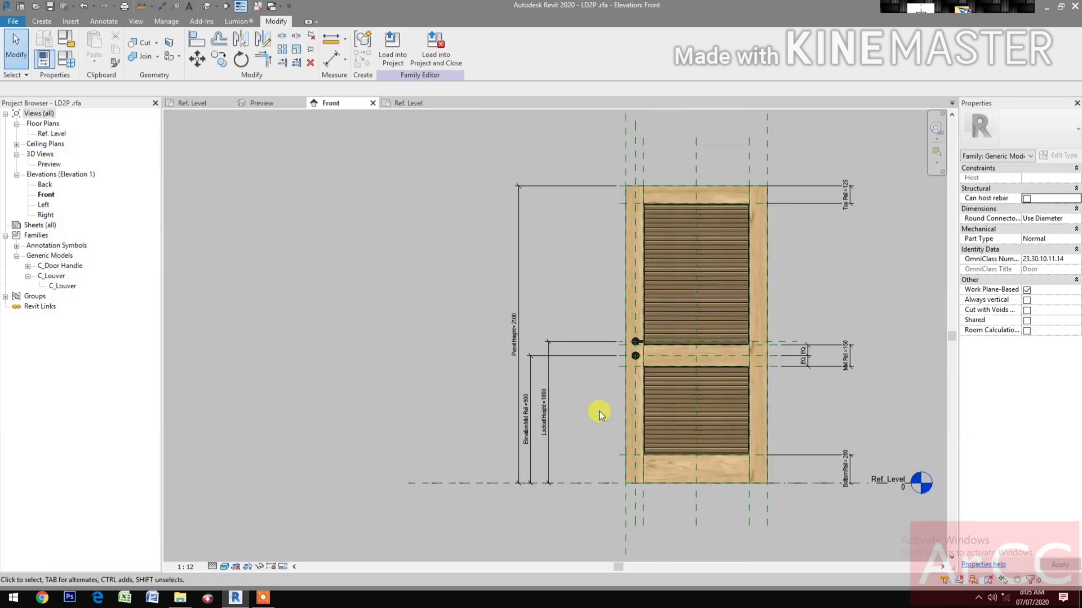
{"action": "middle_click_drag", "start_coordinate": [592, 411], "coordinate": [530, 429]}
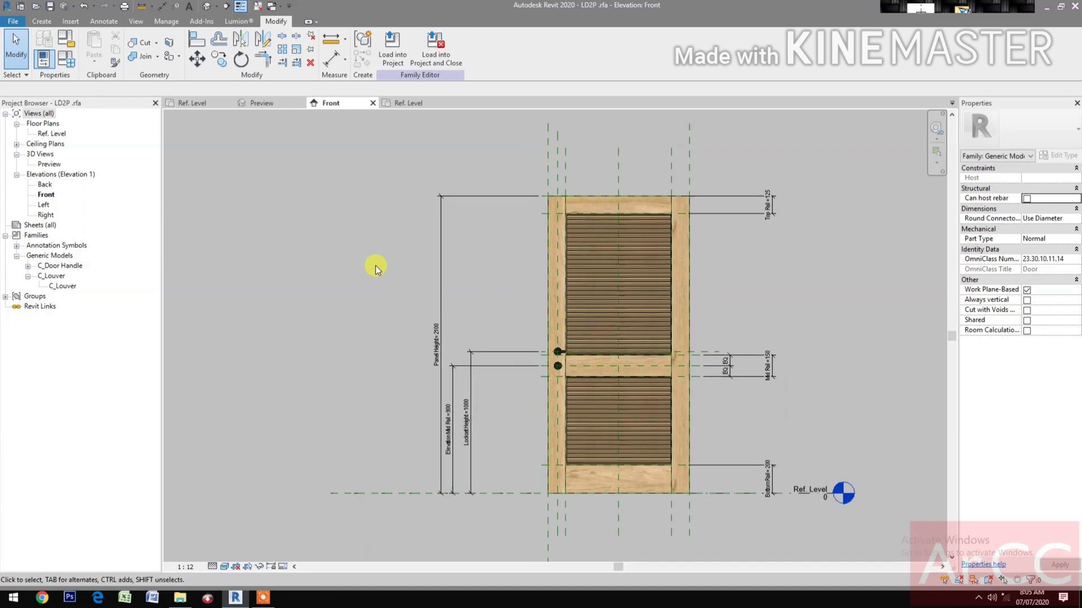
{"action": "middle_click_drag", "start_coordinate": [714, 435], "coordinate": [648, 430]}
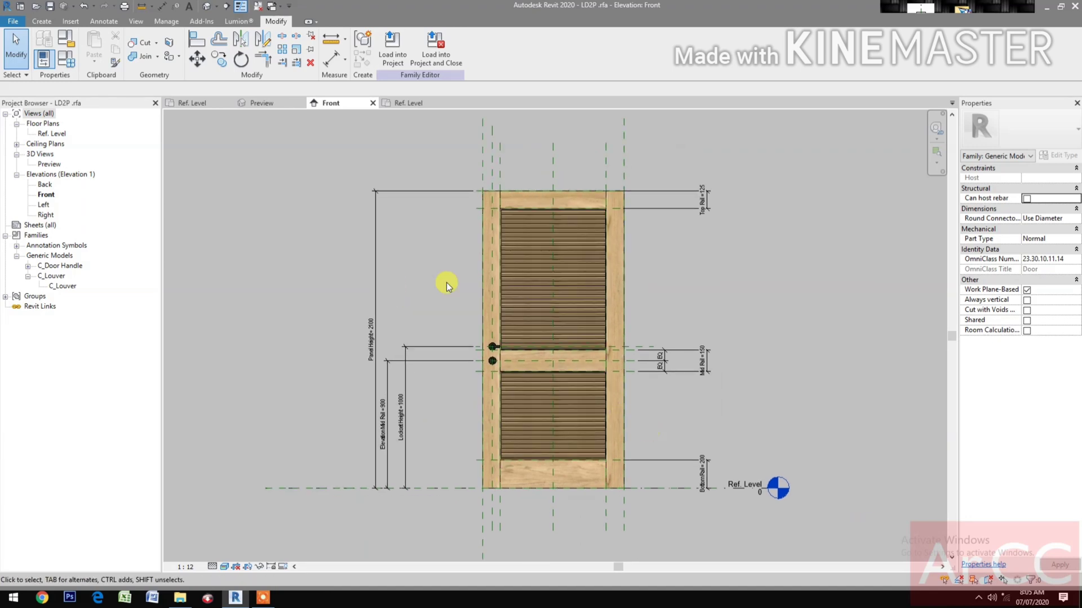
In the Preview 3D view, flex the Panel Height parameter to 1800, apply it, and return the value to 2100
{"action": "left_click", "coordinate": [265, 103]}
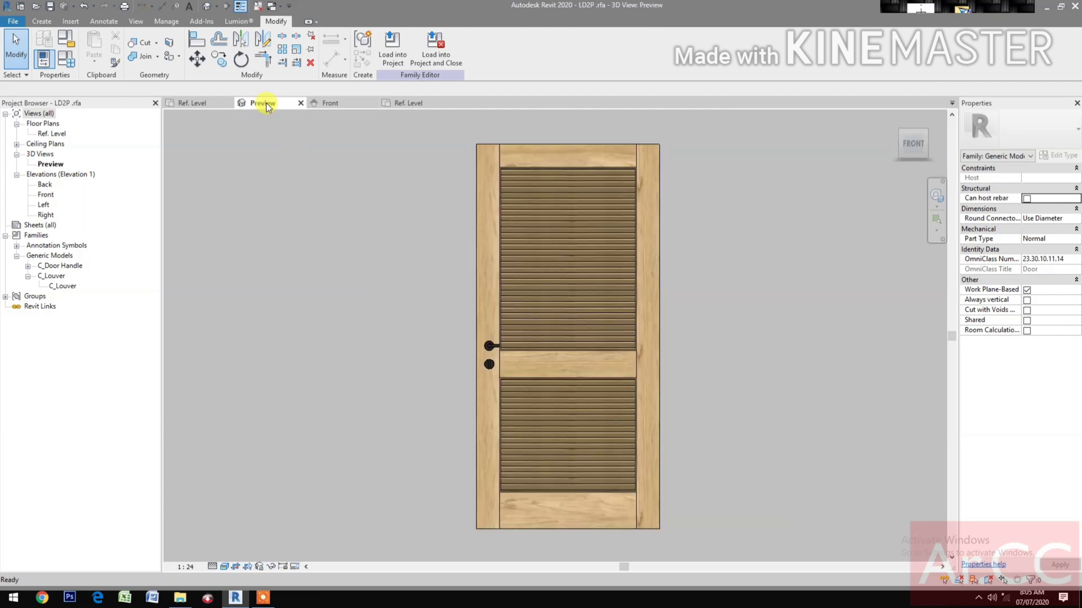
{"action": "right_click", "coordinate": [351, 292]}
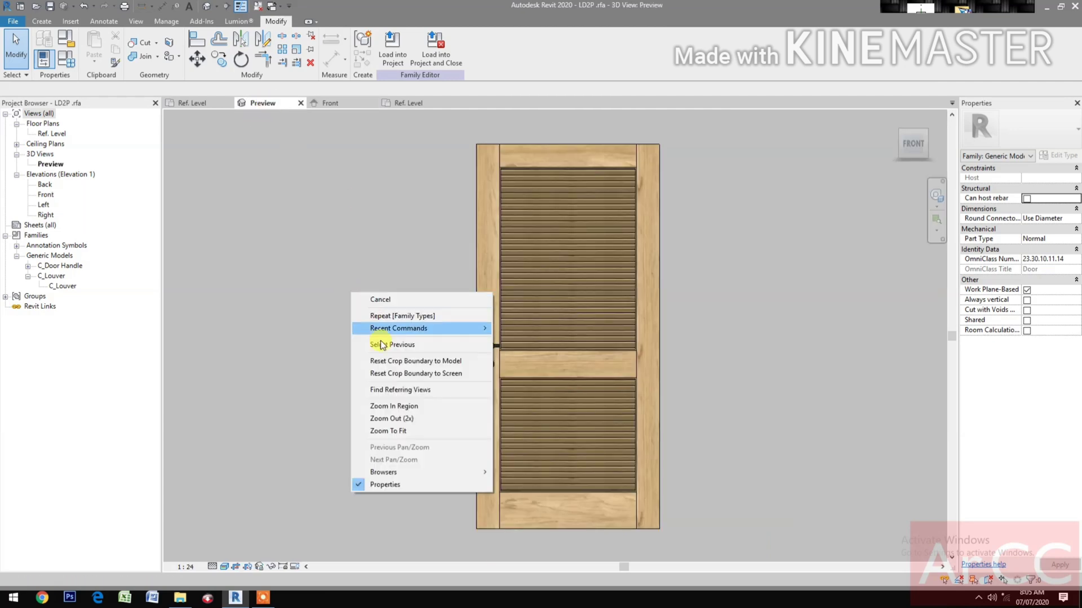
{"action": "left_click", "coordinate": [383, 431]}
{"action": "left_click", "coordinate": [66, 60]}
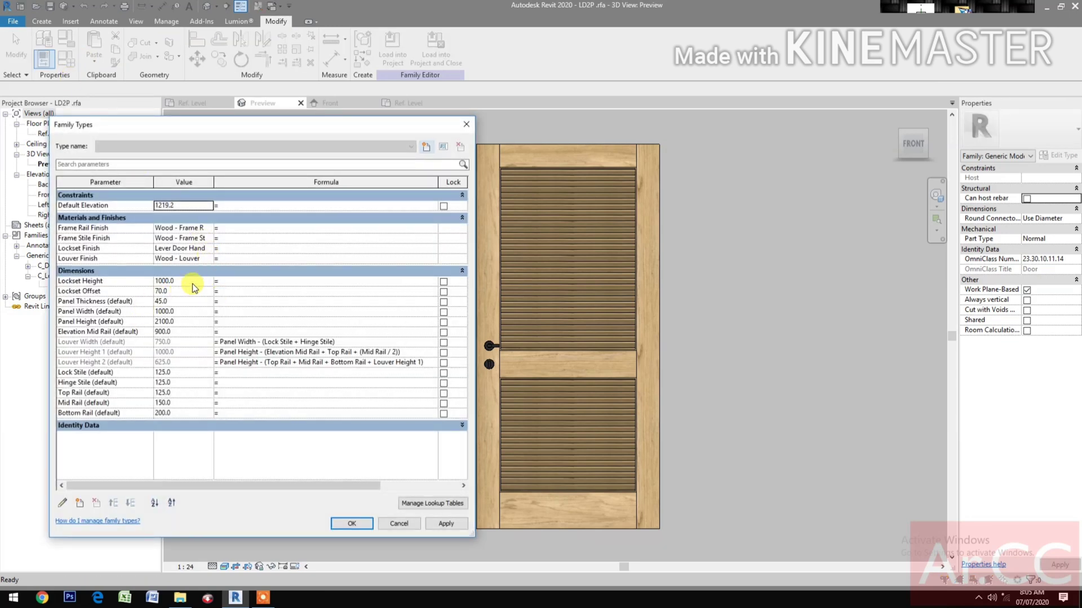
{"action": "left_click", "coordinate": [201, 323]}
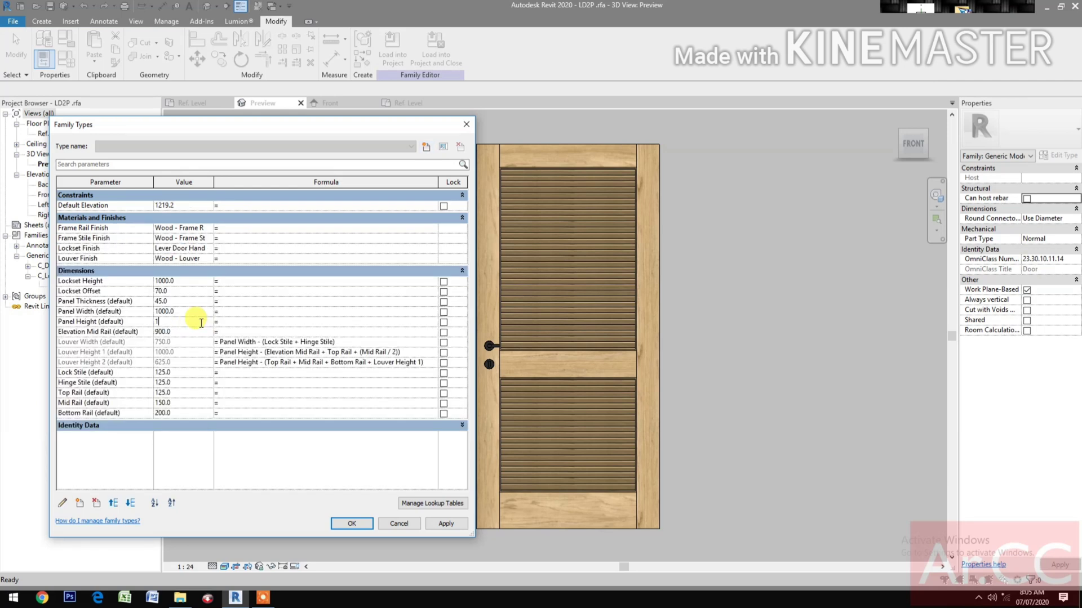
{"action": "type", "text": "1800"}
{"action": "left_click", "coordinate": [456, 527]}
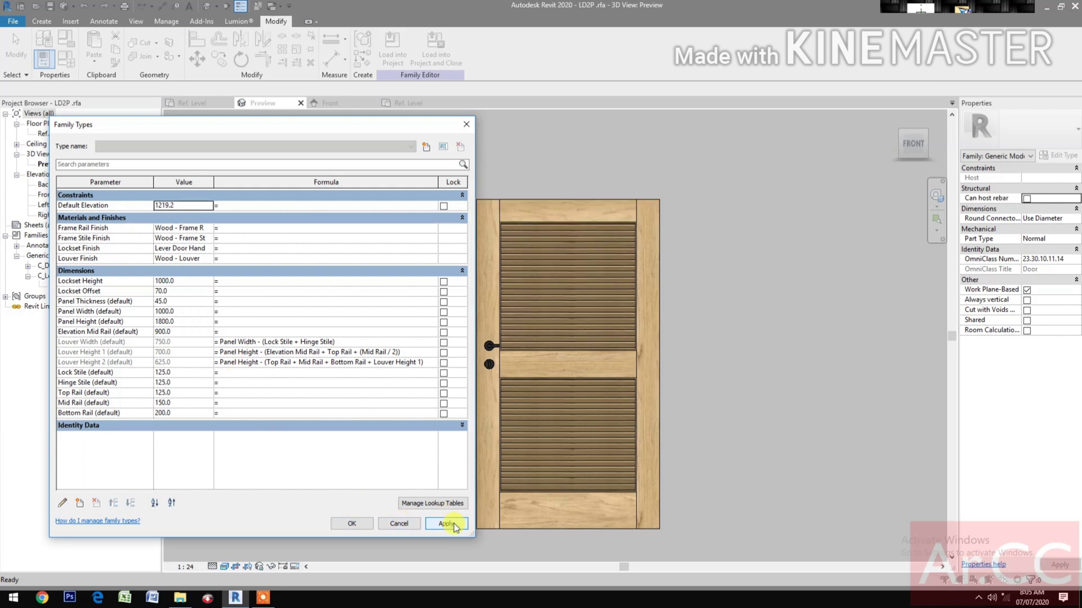
{"action": "left_click", "coordinate": [195, 321]}
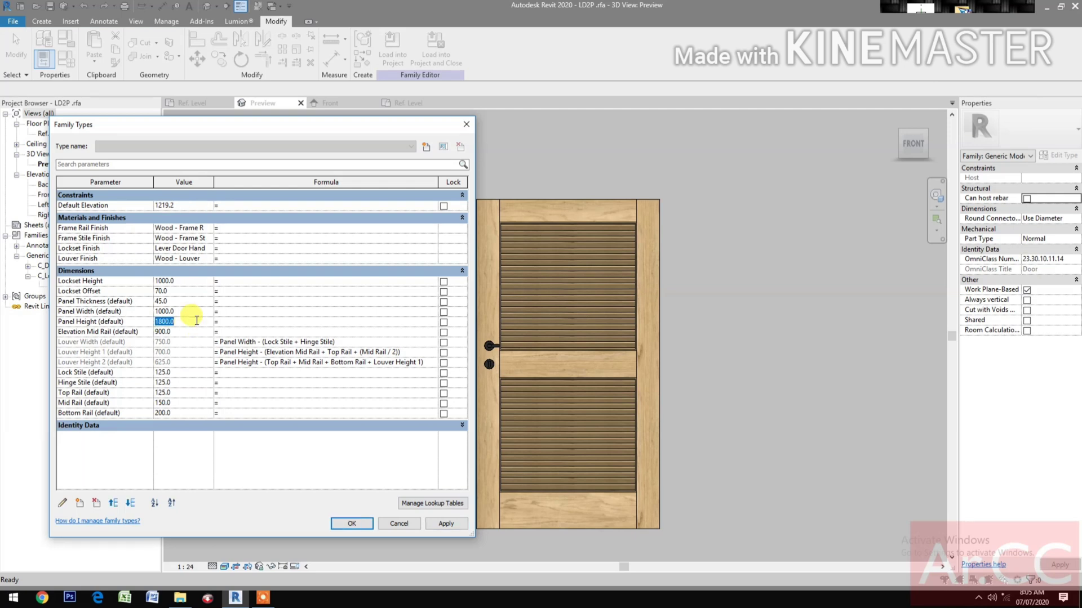
{"action": "type", "text": "2100"}
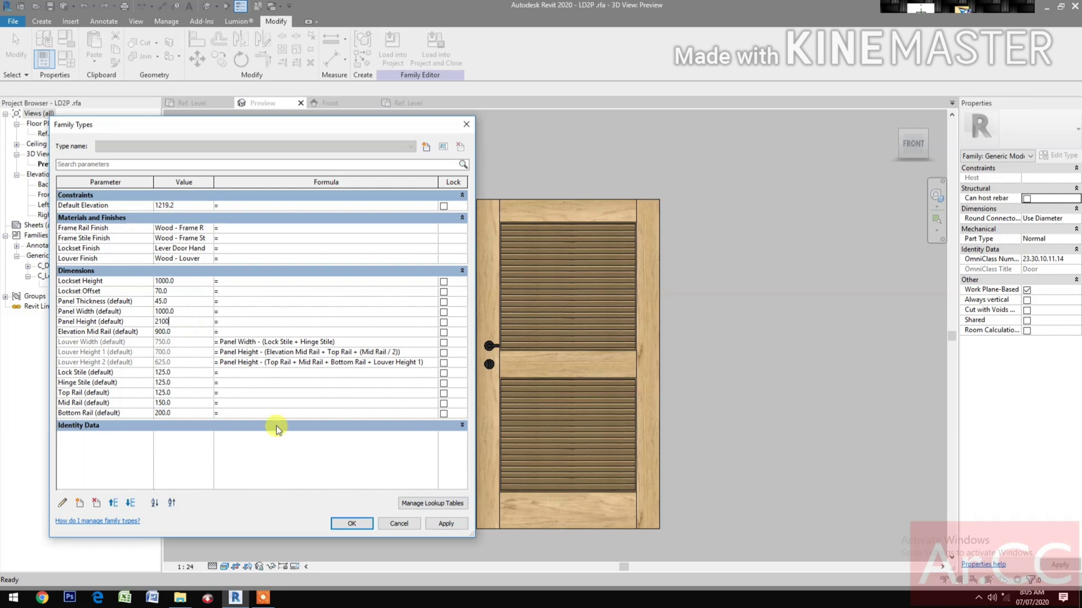
{"action": "left_click", "coordinate": [449, 526]}
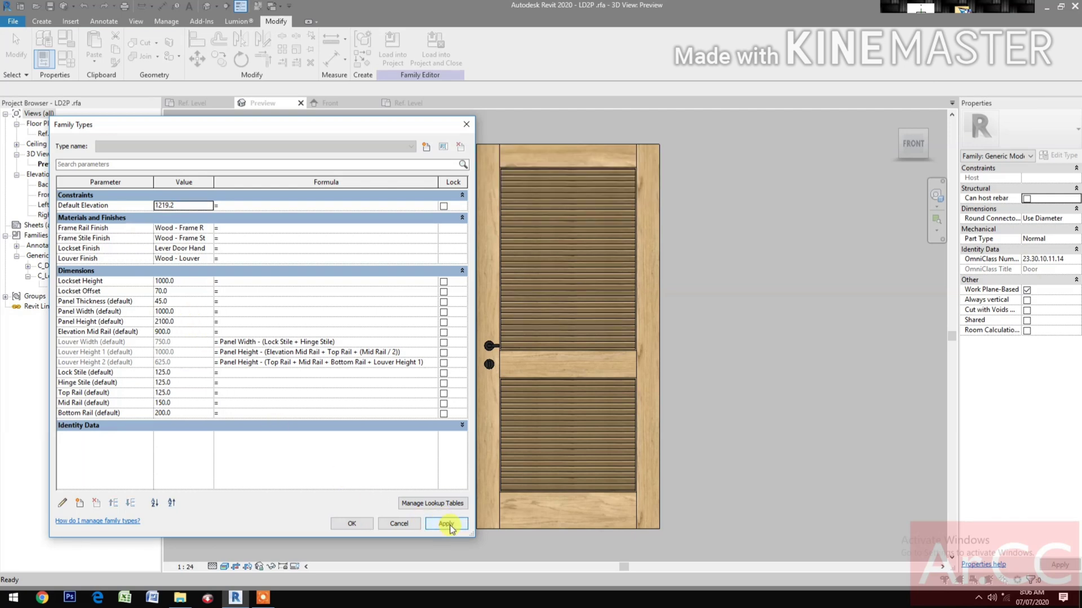
{"action": "left_click", "coordinate": [352, 524]}
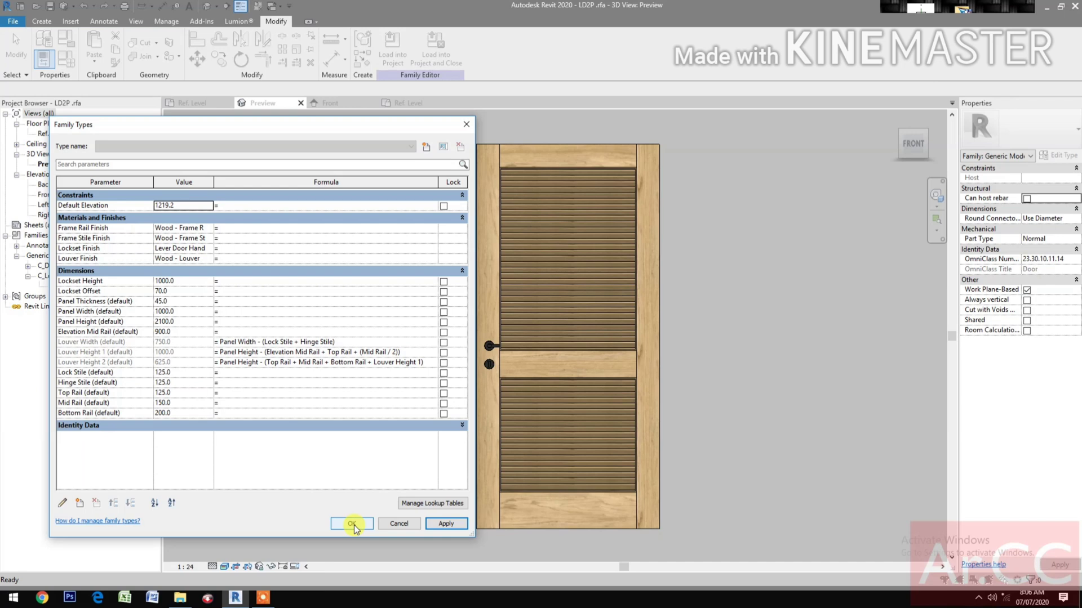
{"action": "left_click", "coordinate": [353, 524]}
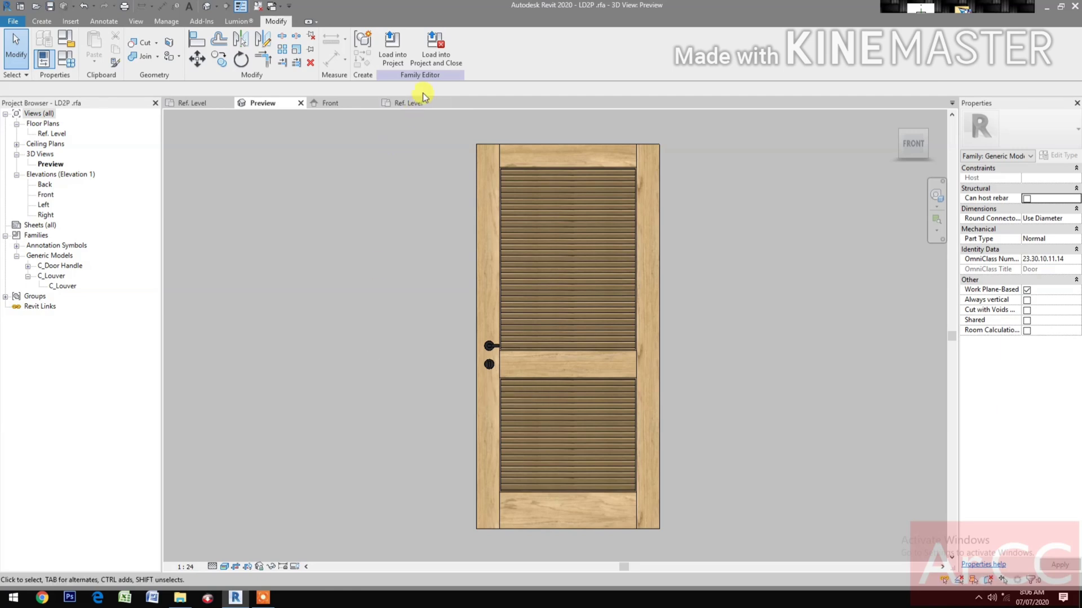
Load the LD2P family into Door Family.rfa, close it, and place one instance on the Reference Lines work plane below the opening
{"action": "left_click", "coordinate": [438, 65]}
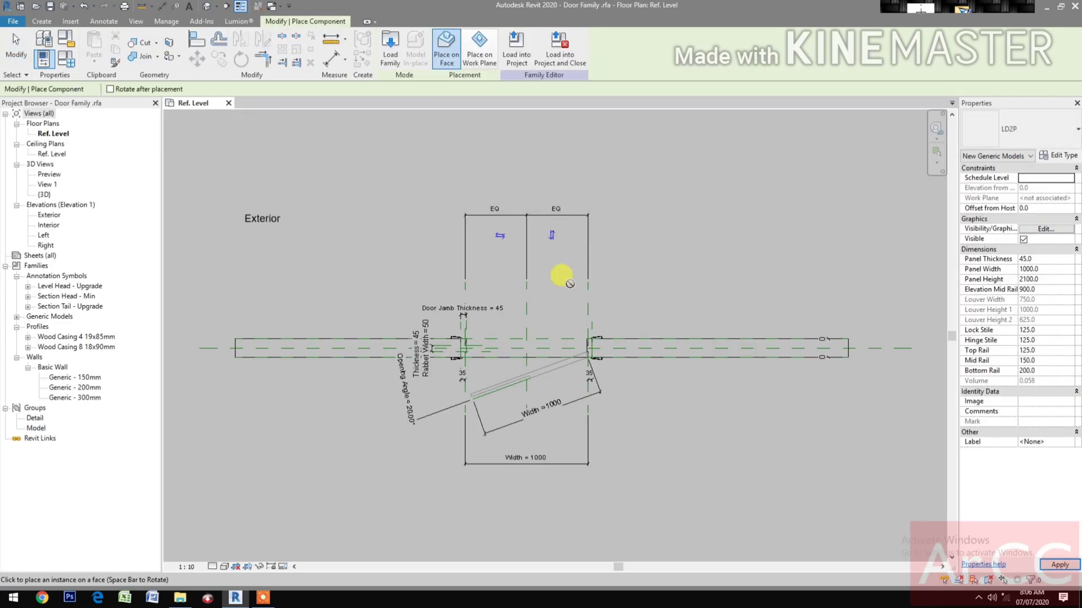
{"action": "left_click", "coordinate": [480, 48]}
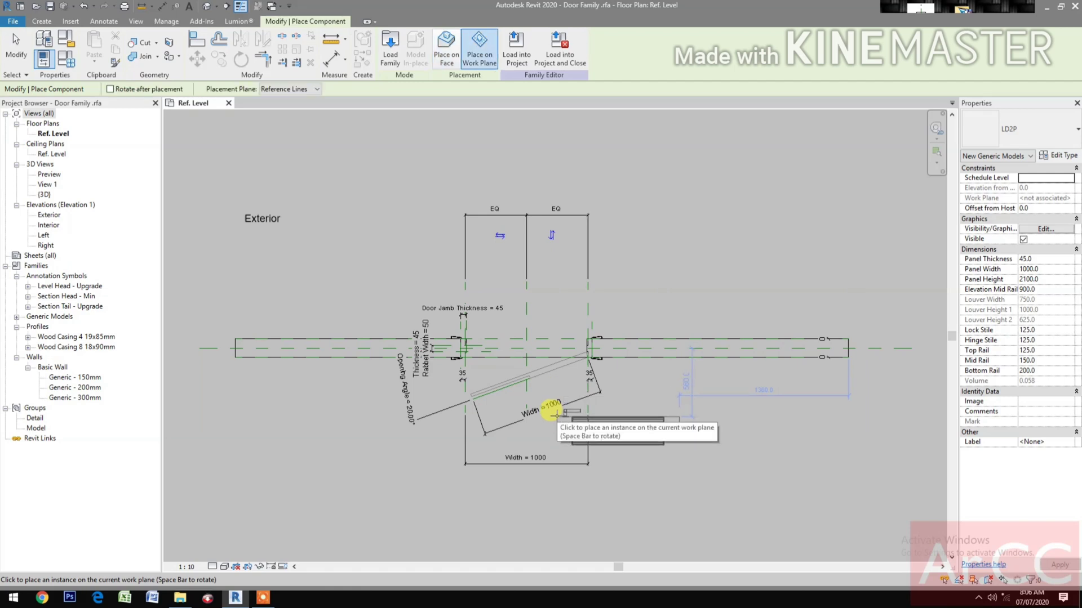
{"action": "left_click", "coordinate": [695, 461]}
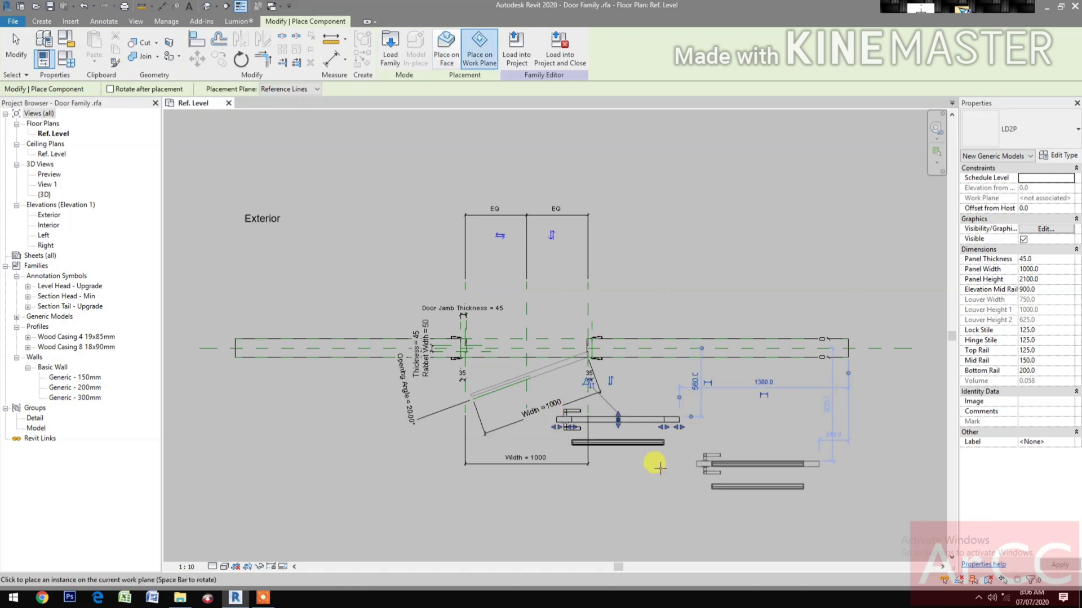
{"action": "scroll", "coordinate": [644, 455], "scroll_direction": "up", "scroll_amount": 4}
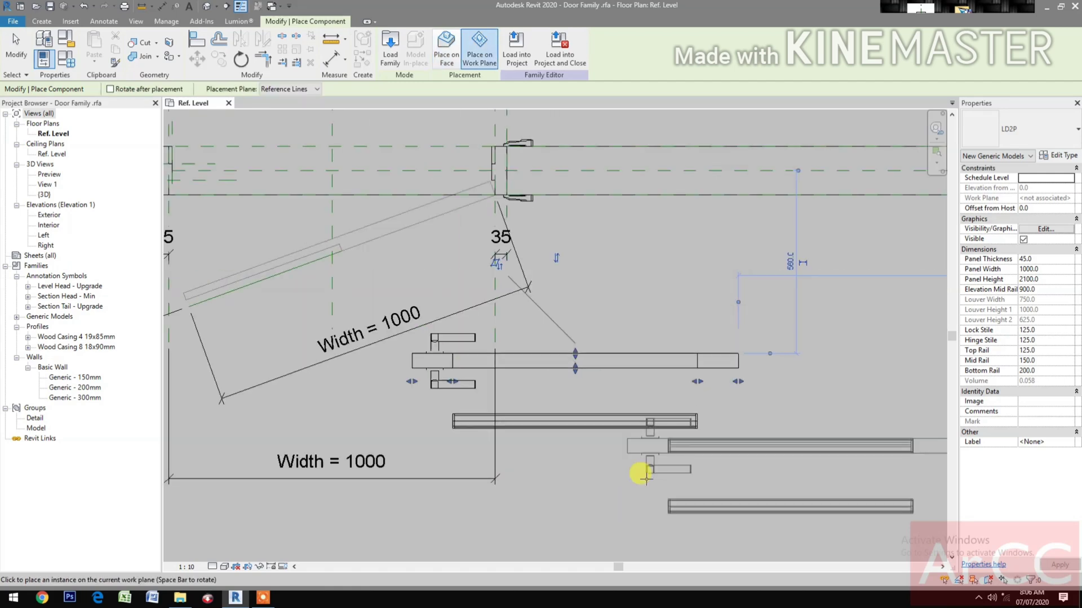
{"action": "key", "text": "Escape"}
{"action": "key", "text": "Escape"}
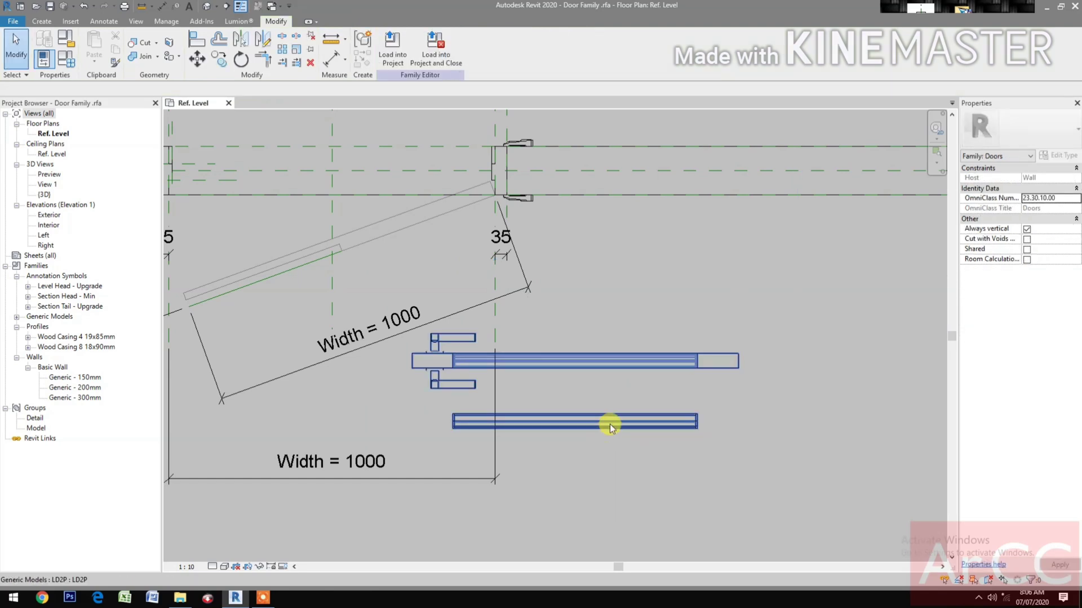
Open the placed LD2P family for editing and align its louver to the Glazing Centerline reference plane in the Ref. Level plan
{"action": "left_click", "coordinate": [610, 427]}
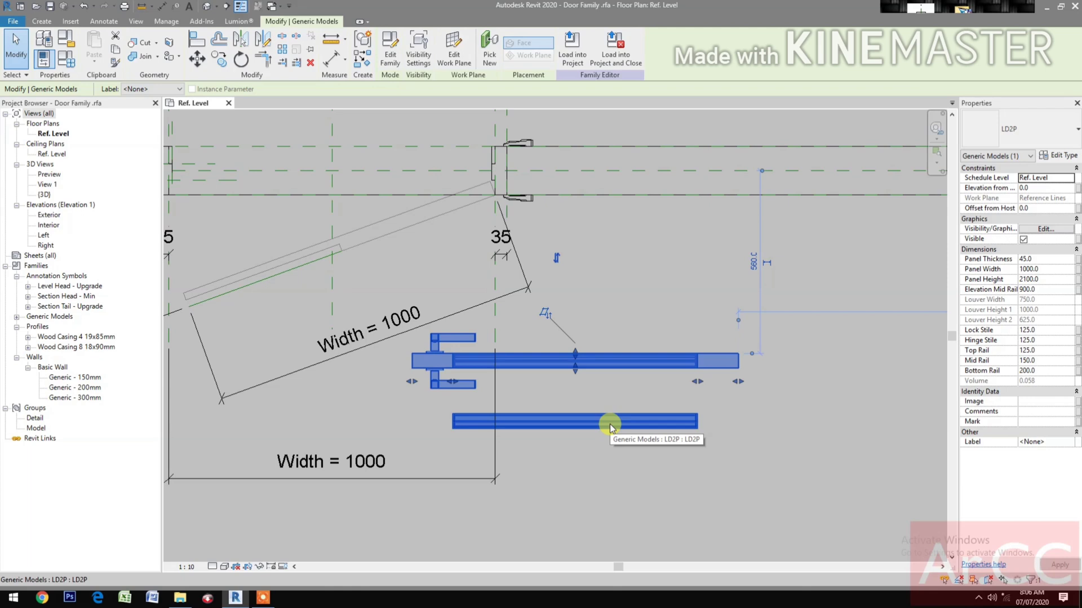
{"action": "left_click", "coordinate": [391, 59]}
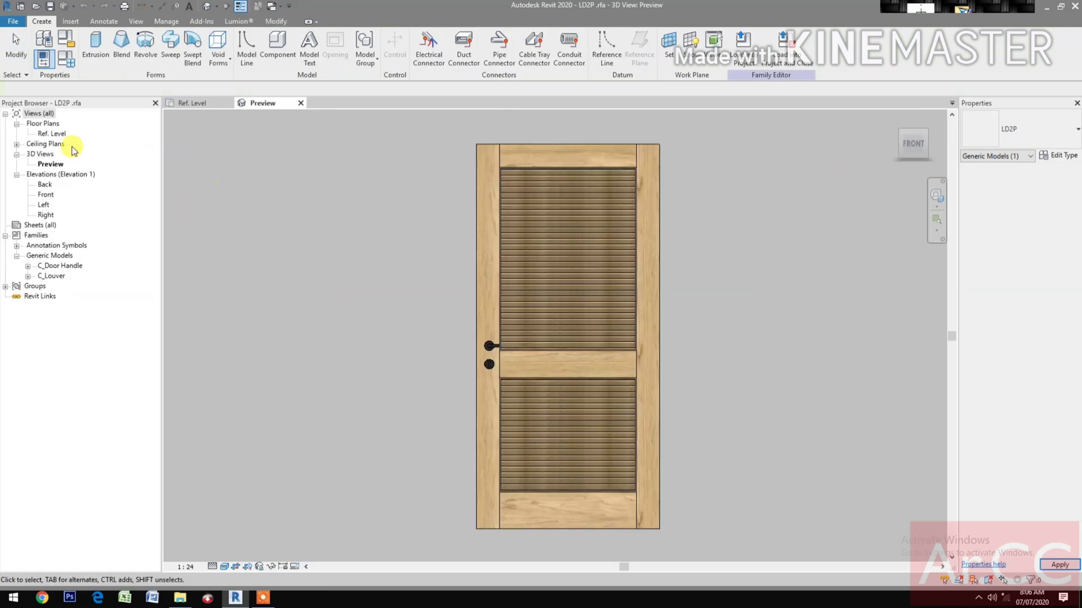
{"action": "double_click", "coordinate": [57, 135]}
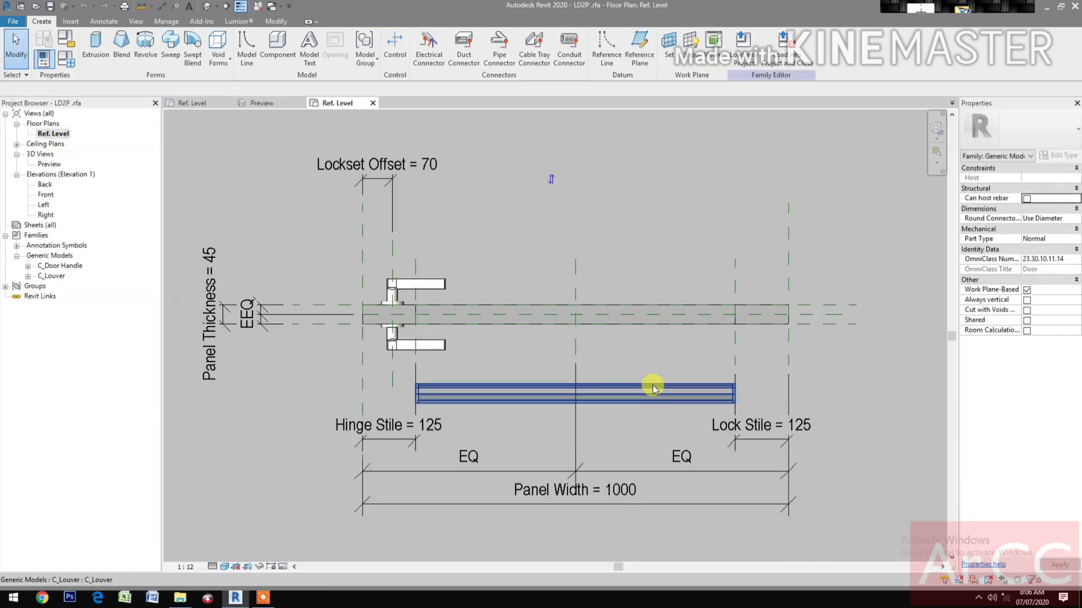
{"action": "key", "text": "l"}
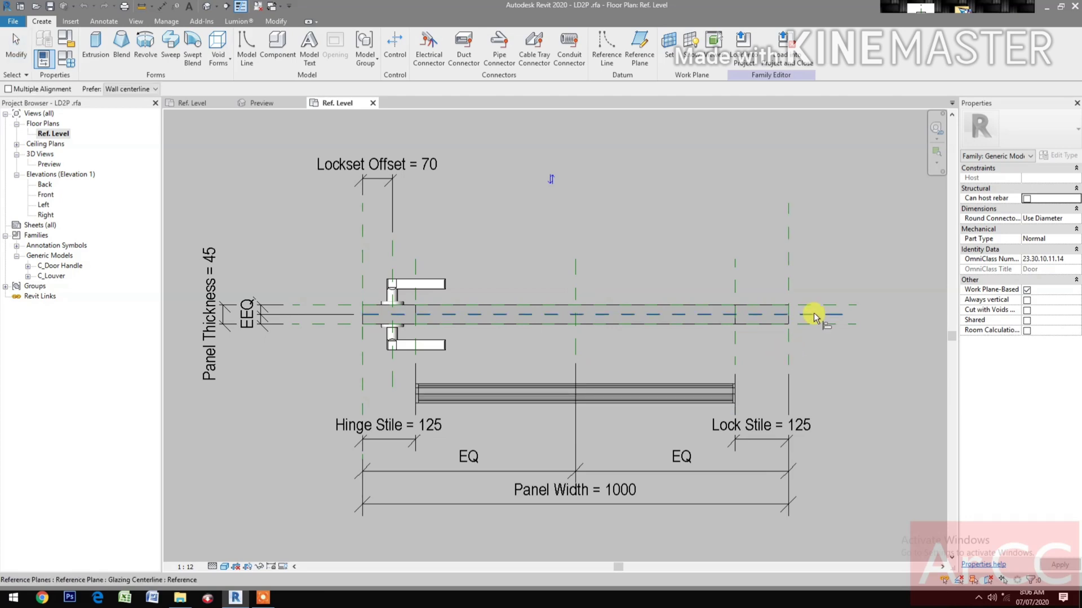
{"action": "left_click", "coordinate": [682, 394]}
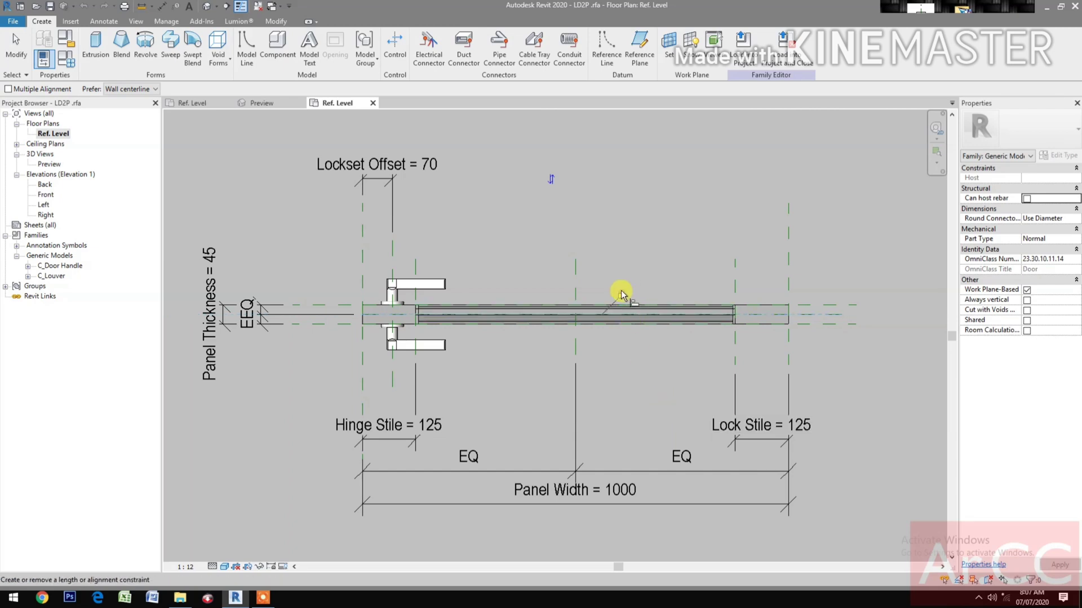
Examine the louvered panel in the Preview 3D view from a corner angle and from the front
{"action": "left_click", "coordinate": [250, 103]}
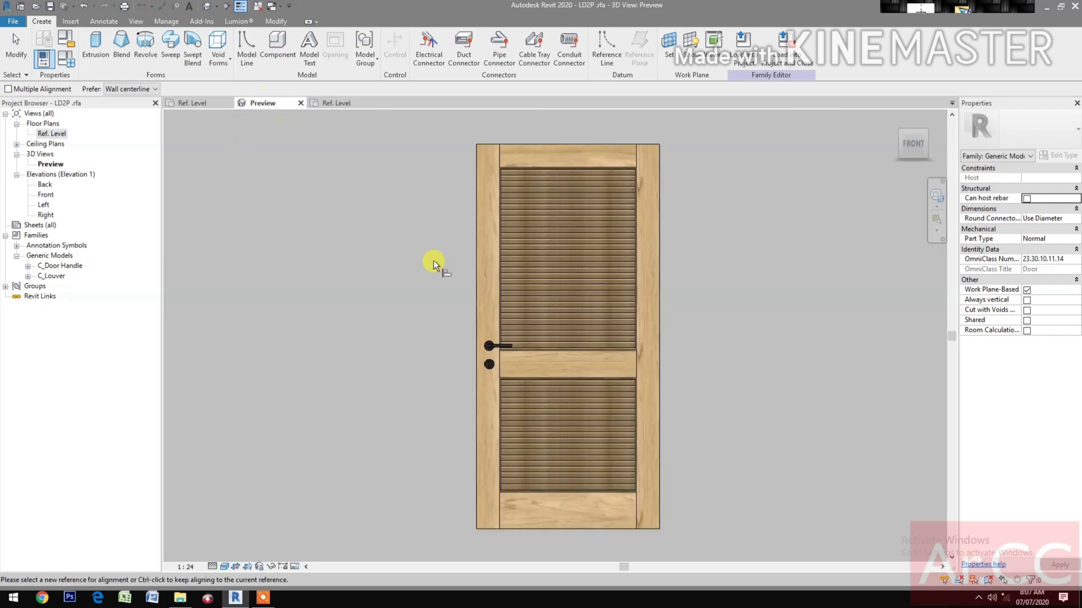
{"action": "left_click", "coordinate": [928, 132]}
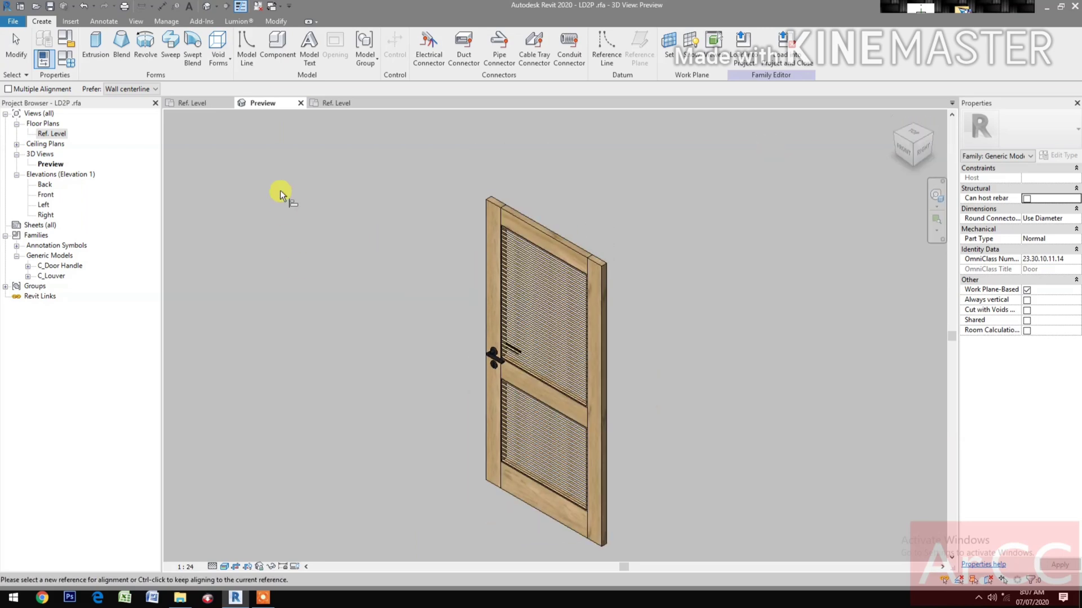
{"action": "key", "text": "Escape"}
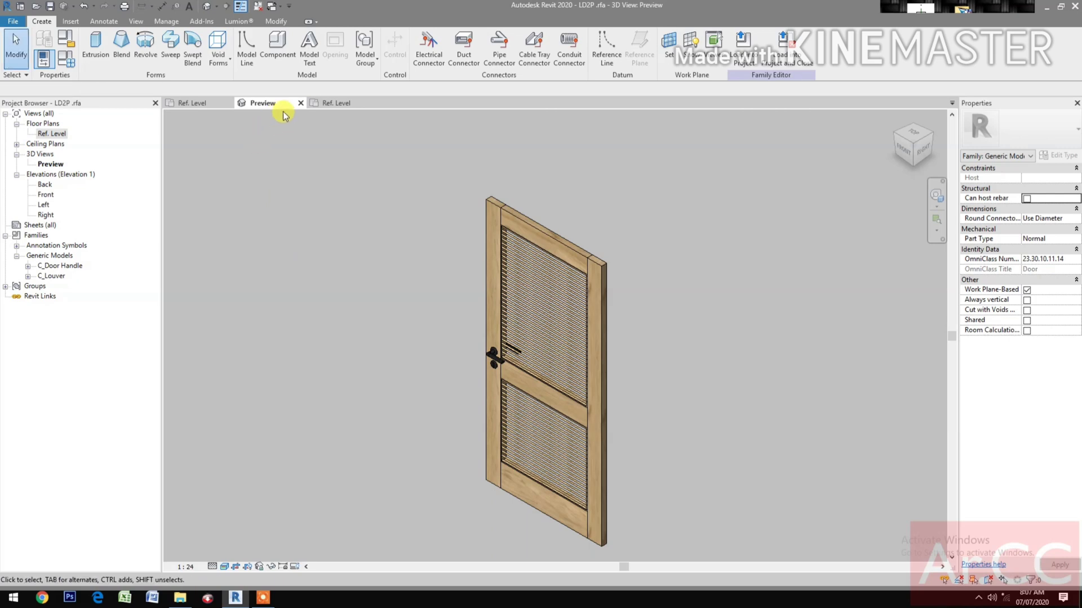
{"action": "left_click", "coordinate": [903, 149]}
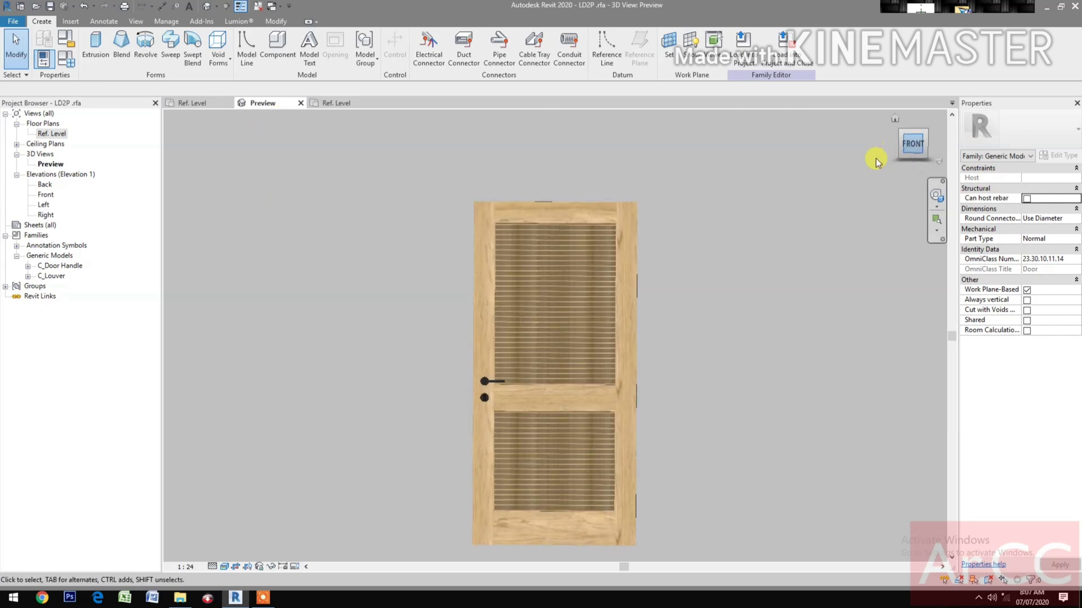
{"action": "right_click", "coordinate": [737, 437]}
{"action": "left_click", "coordinate": [796, 376]}
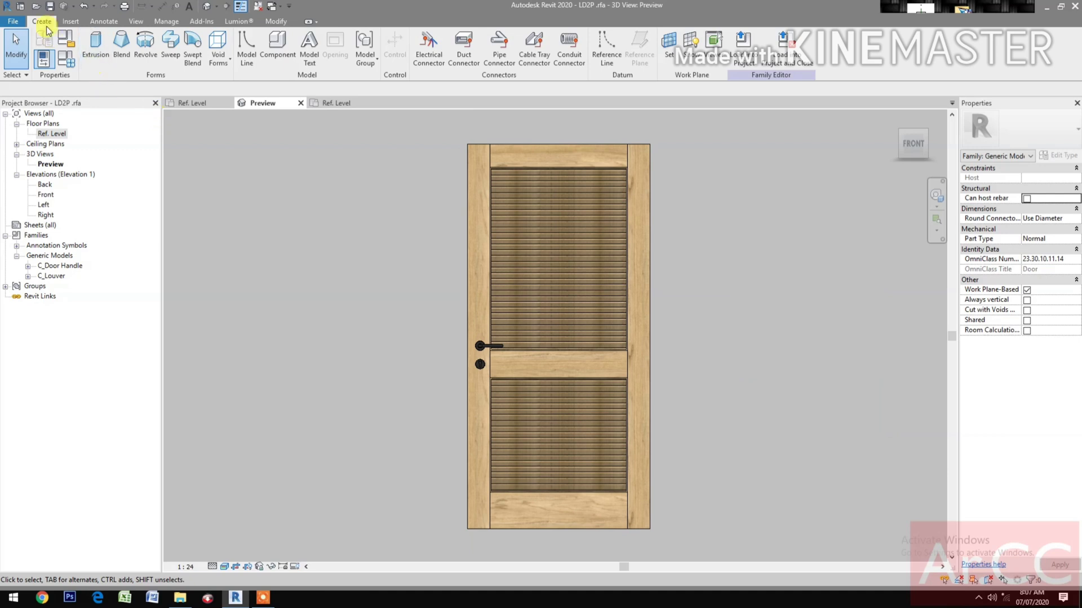
Save LD2P over its existing file, then load it into Door Family and close it, overwriting the existing version
{"action": "left_click", "coordinate": [50, 6]}
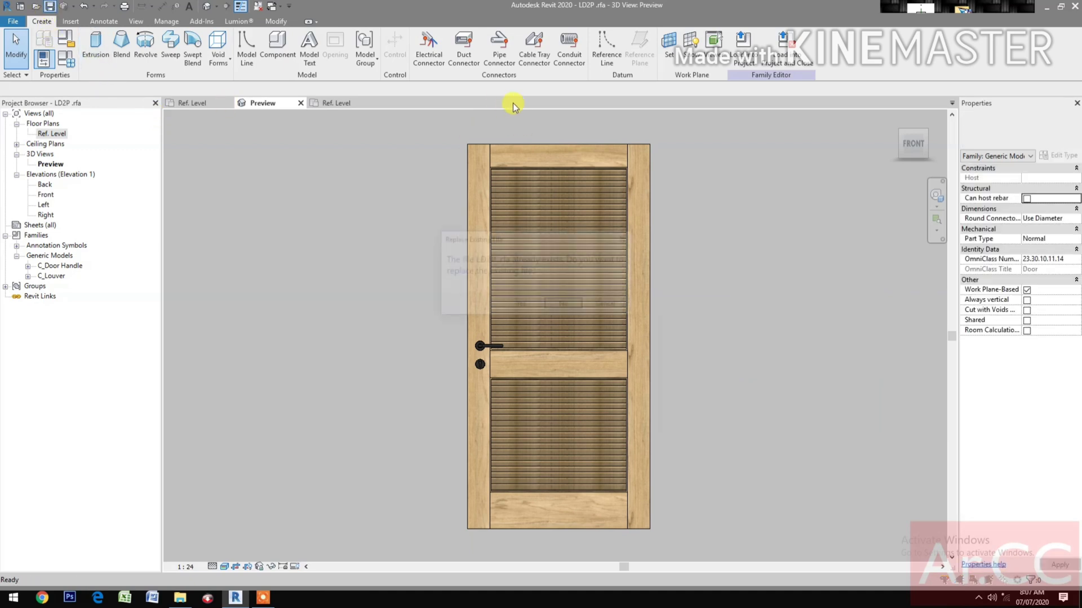
{"action": "left_click", "coordinate": [520, 306]}
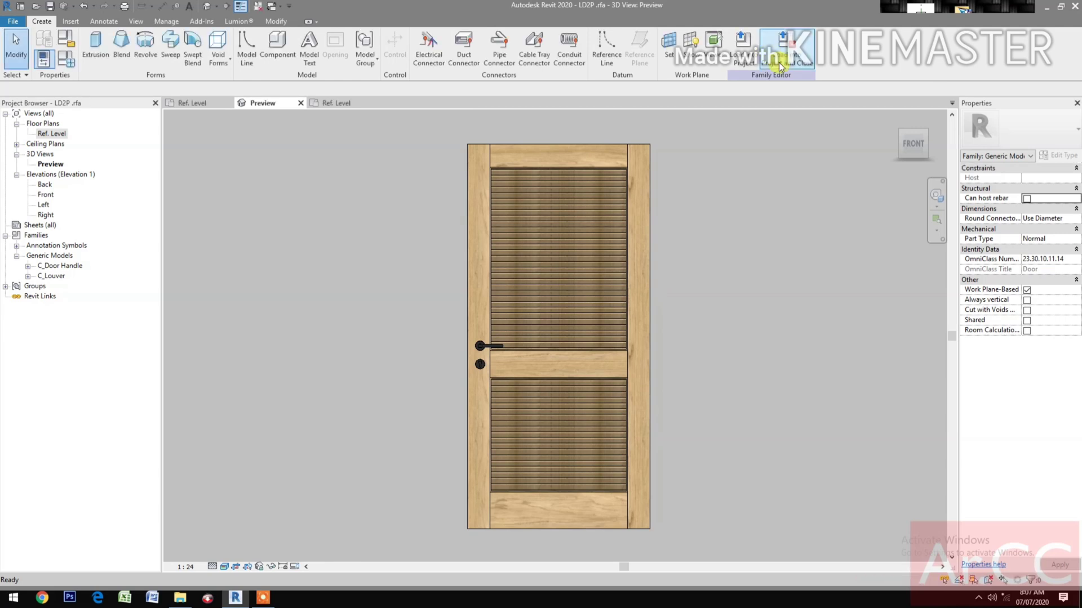
{"action": "left_click", "coordinate": [779, 62]}
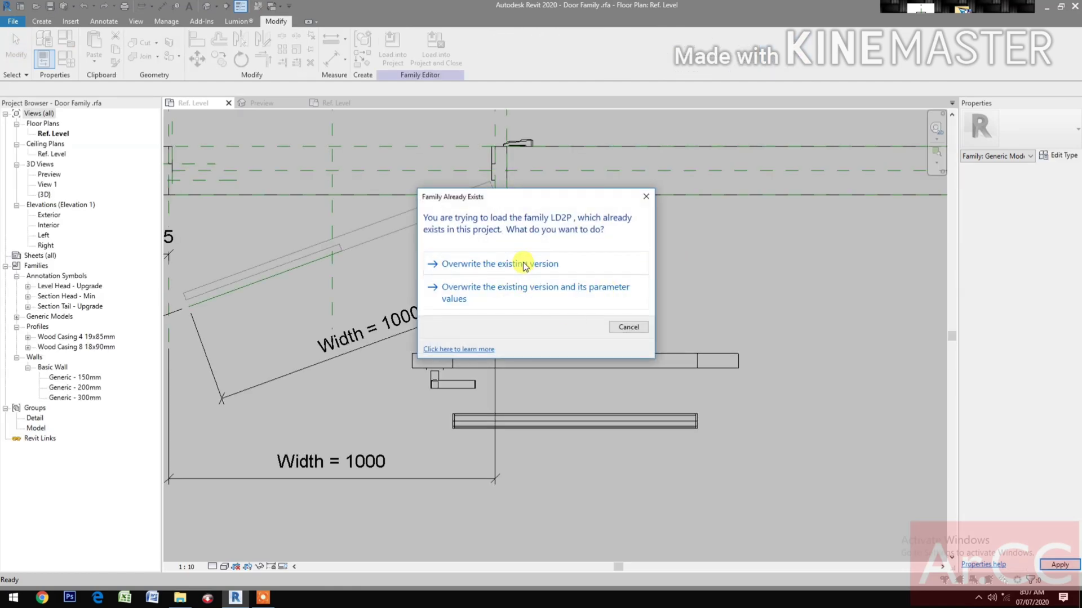
{"action": "left_click", "coordinate": [522, 264]}
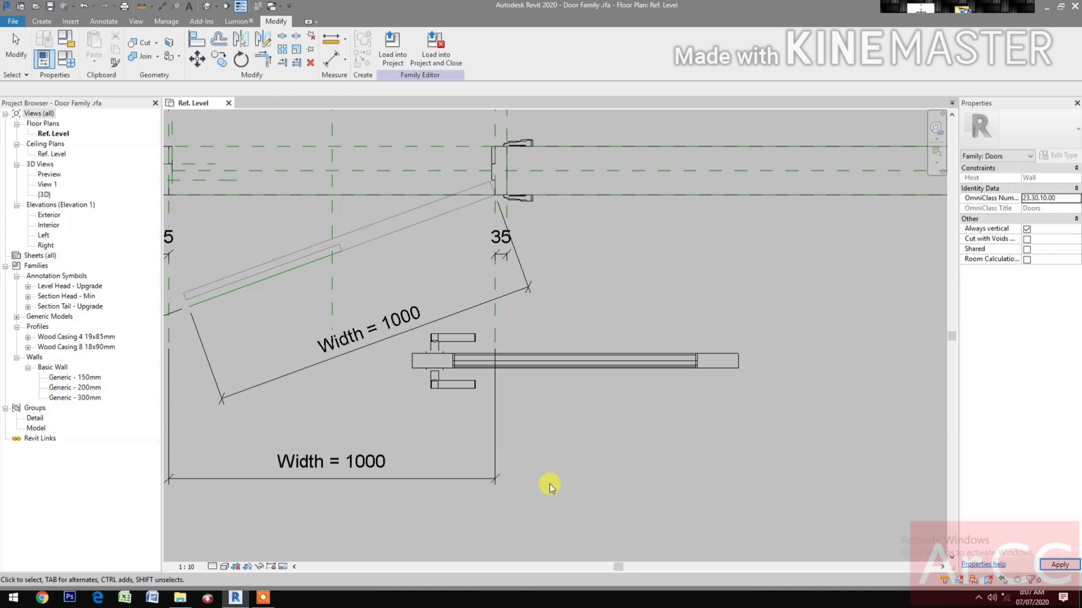
Align and lock the LD2P panel's left/right center to the short end face of the half-length extrusion on the angled door leaf
{"action": "scroll", "coordinate": [574, 496], "scroll_direction": "down", "scroll_amount": 1}
{"action": "key", "text": "a"}
{"action": "key", "text": "l"}
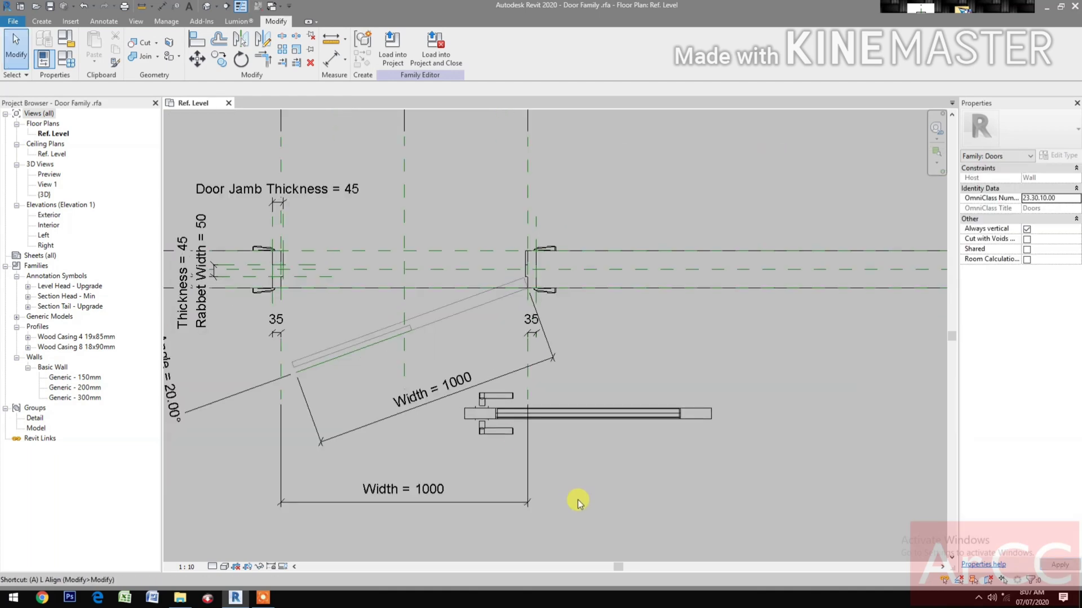
{"action": "scroll", "coordinate": [401, 326], "scroll_direction": "up", "scroll_amount": 4}
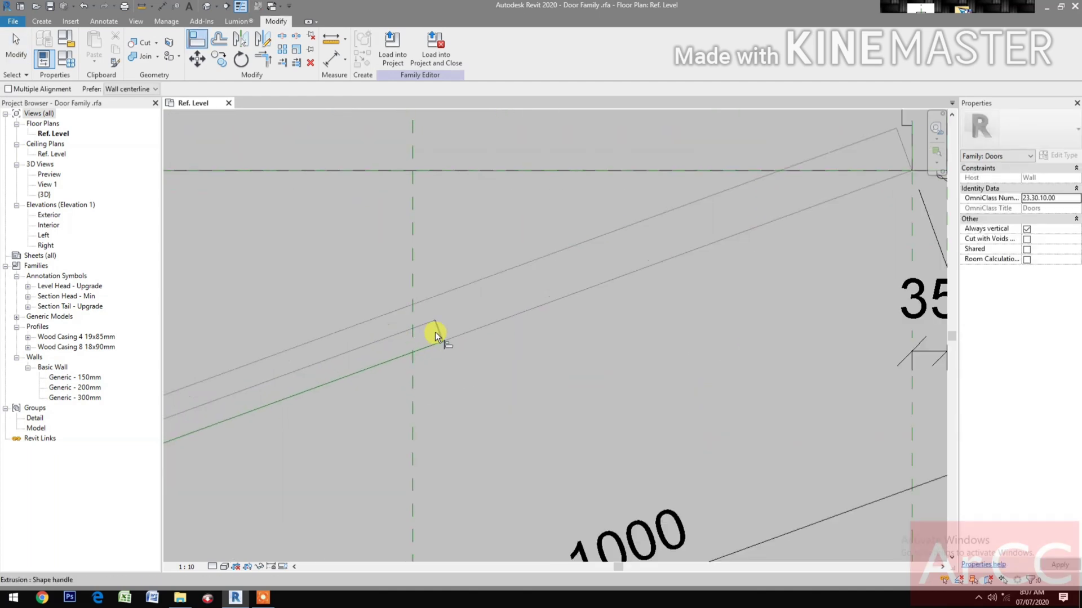
{"action": "left_click", "coordinate": [435, 332]}
{"action": "scroll", "coordinate": [447, 326], "scroll_direction": "down", "scroll_amount": 3}
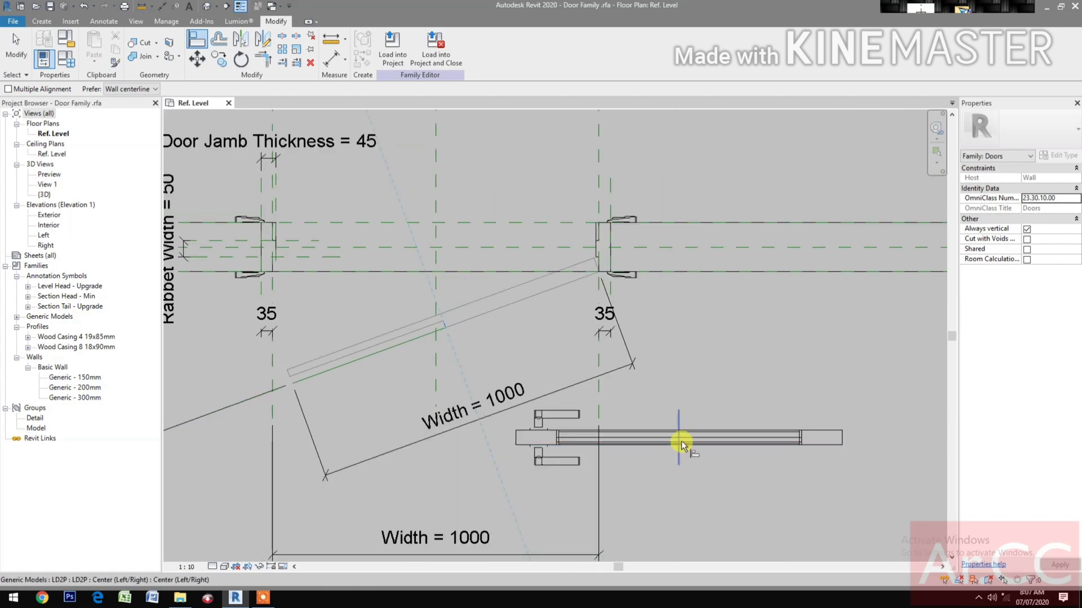
{"action": "left_click", "coordinate": [681, 440]}
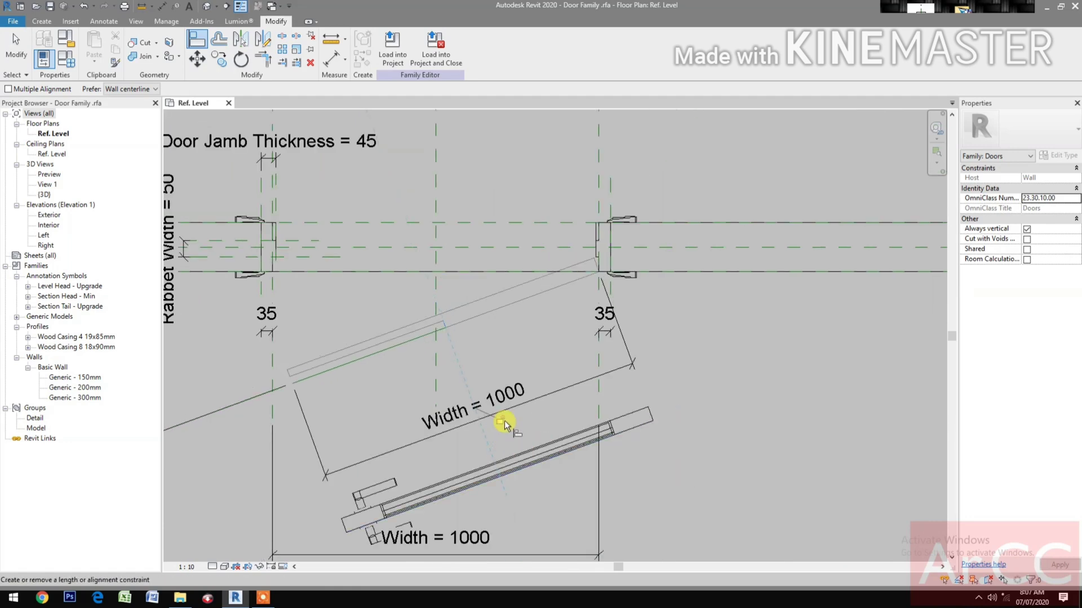
{"action": "scroll", "coordinate": [486, 459], "scroll_direction": "down", "scroll_amount": 2}
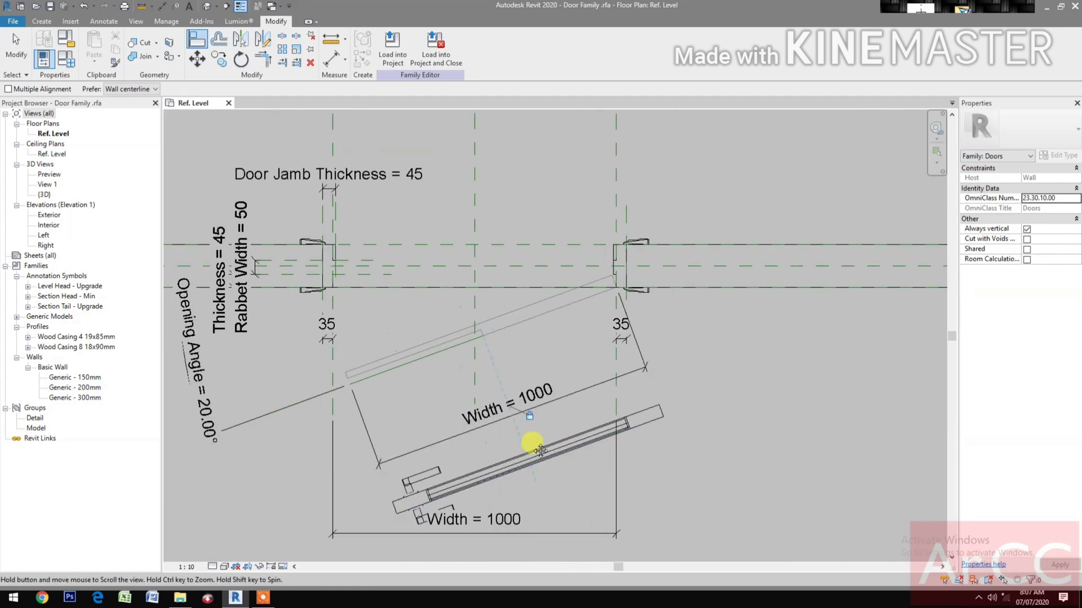
Align and lock the LD2P panel's thickness centerline to the long face of the half-length extrusion on the angled door leaf
{"action": "left_click", "coordinate": [445, 342]}
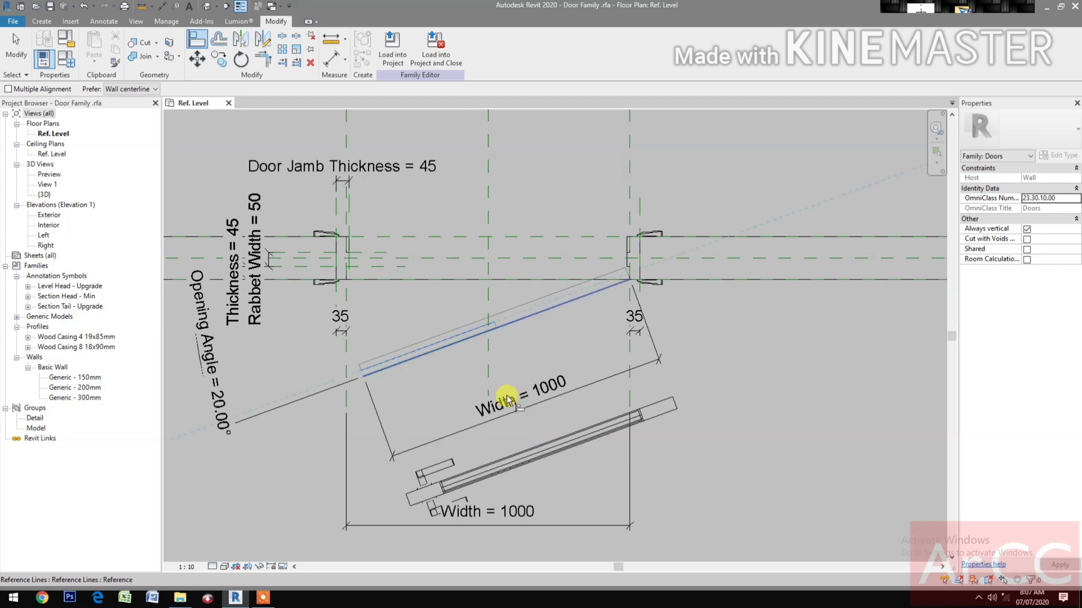
{"action": "left_click", "coordinate": [661, 407]}
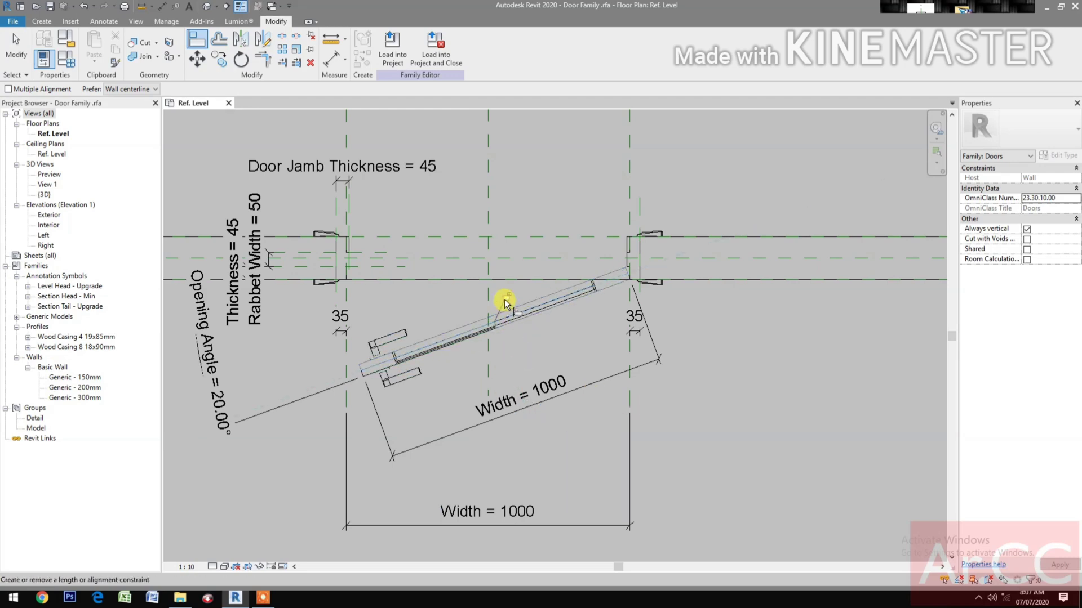
{"action": "middle_click_drag", "start_coordinate": [479, 420], "coordinate": [676, 431]}
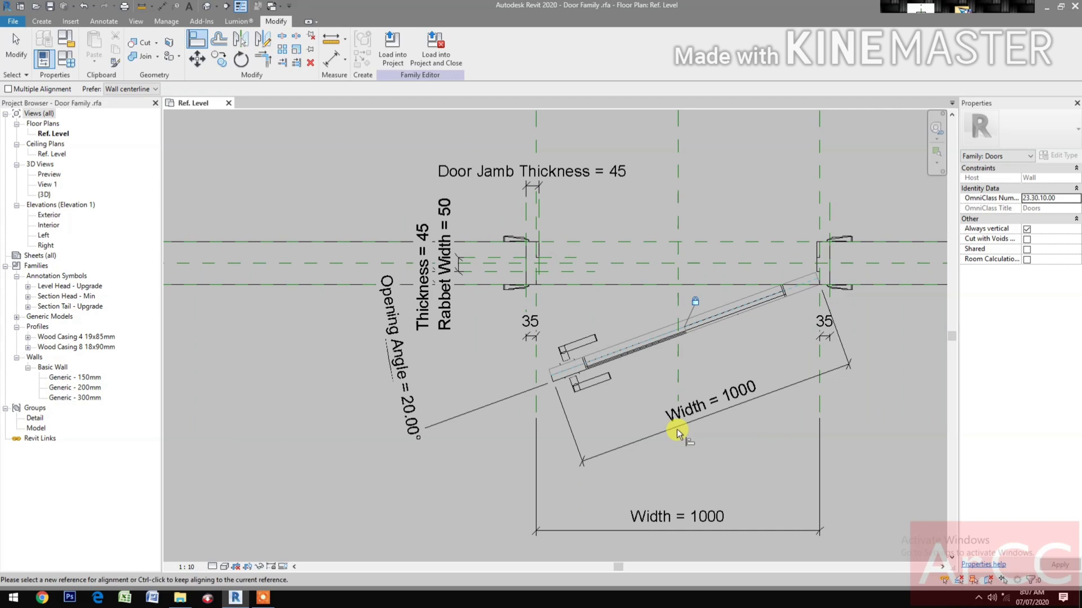
{"action": "key", "text": "Escape"}
{"action": "key", "text": "Escape"}
Flex the Opening Angle parameter to 90, 45 and 0 degrees, applying each value, and return it to 20 degrees
{"action": "left_click", "coordinate": [67, 63]}
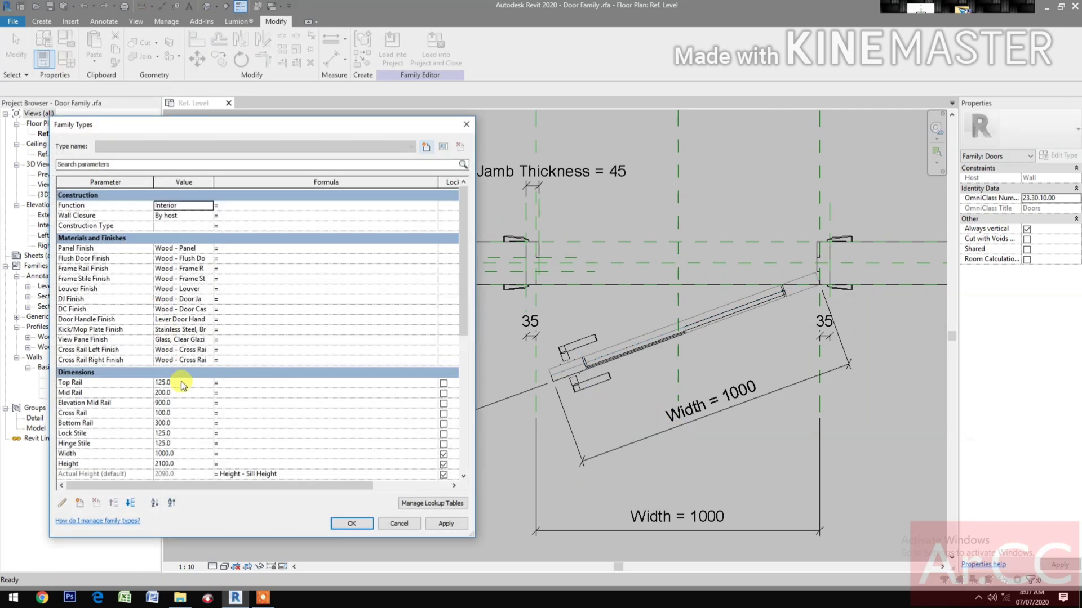
{"action": "scroll", "coordinate": [176, 443], "scroll_direction": "down", "scroll_amount": 8}
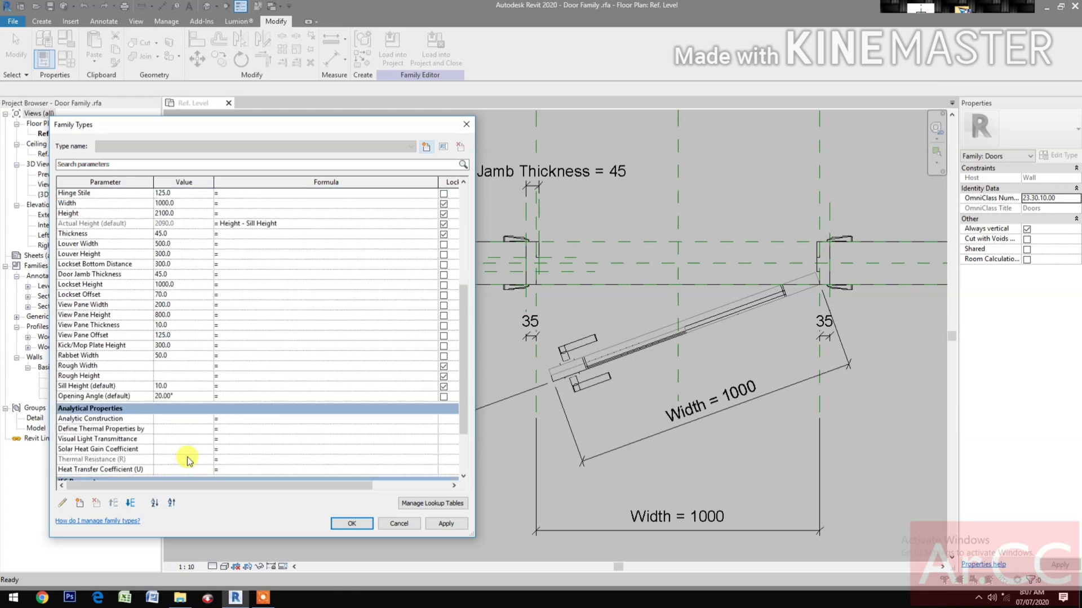
{"action": "left_click", "coordinate": [206, 397]}
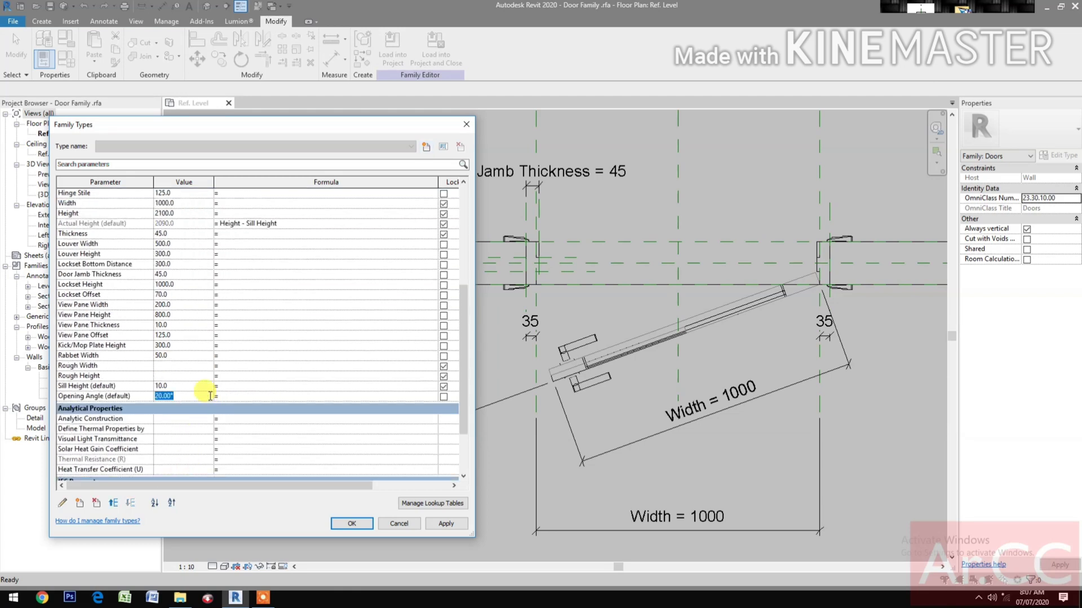
{"action": "type", "text": "90"}
{"action": "left_click", "coordinate": [447, 525]}
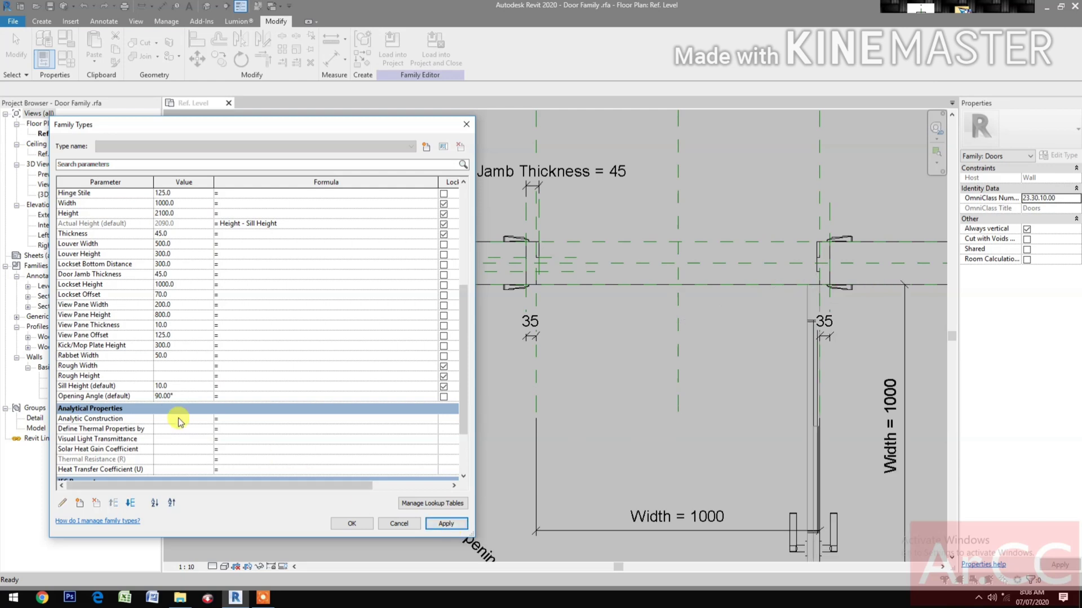
{"action": "left_click", "coordinate": [192, 396]}
{"action": "type", "text": "45"}
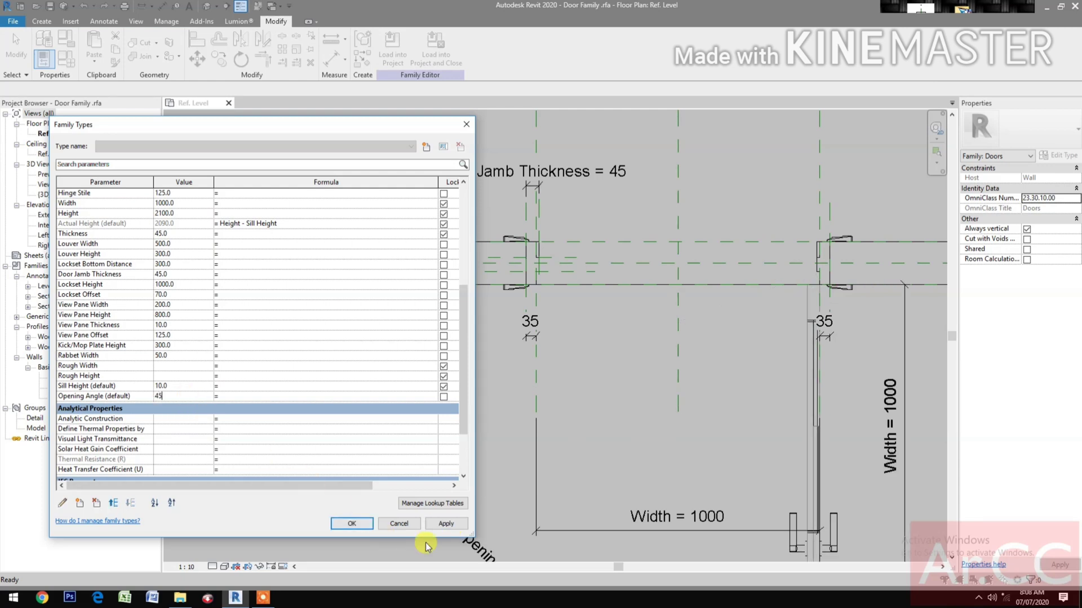
{"action": "left_click", "coordinate": [446, 524]}
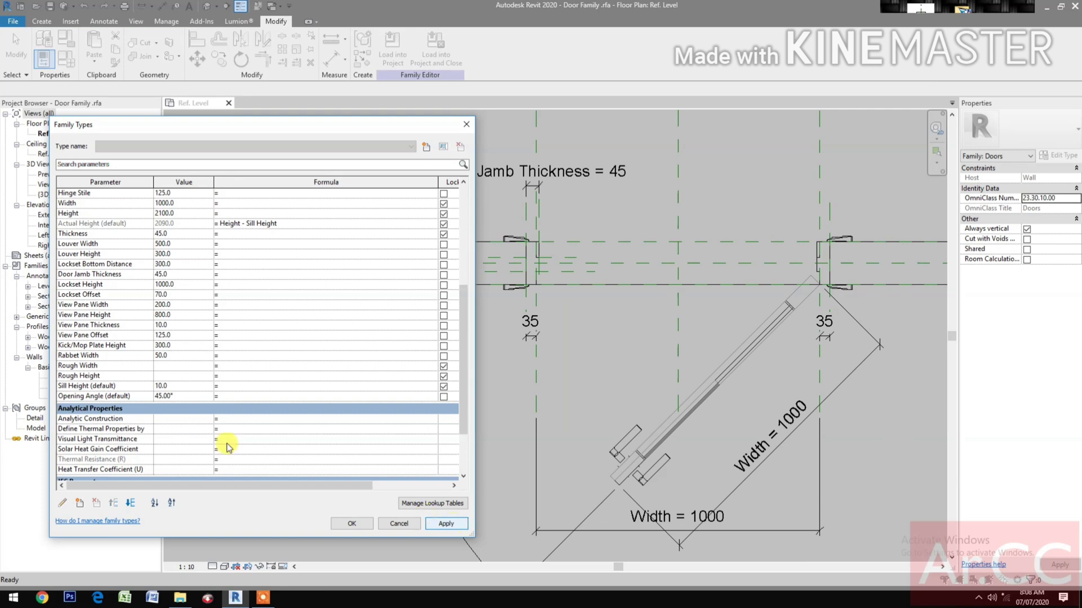
{"action": "left_click", "coordinate": [200, 394]}
{"action": "type", "text": "0"}
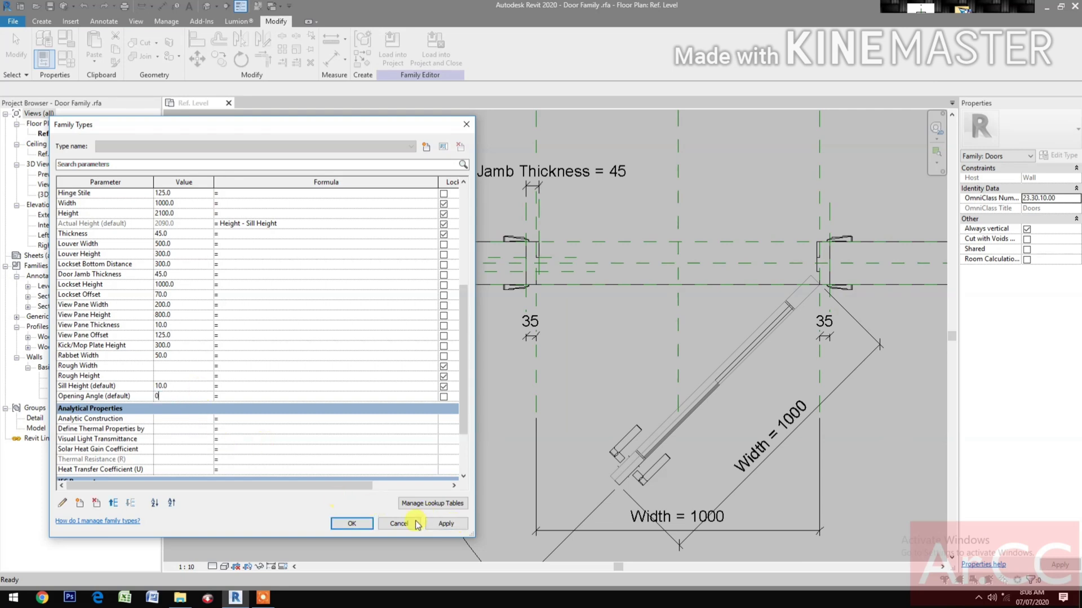
{"action": "left_click", "coordinate": [446, 524]}
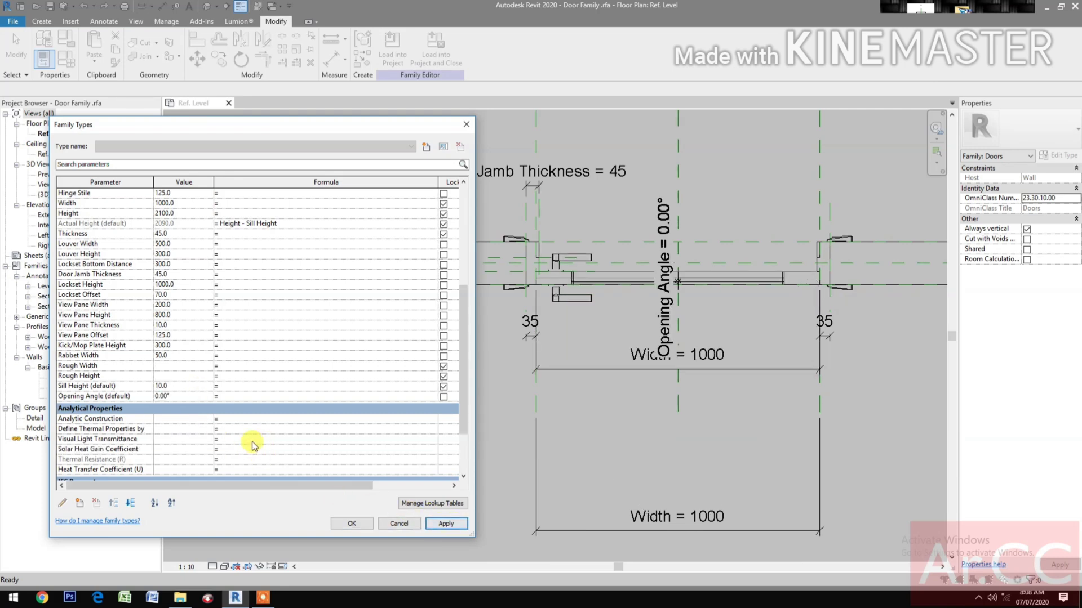
{"action": "left_click", "coordinate": [195, 397]}
{"action": "type", "text": "20"}
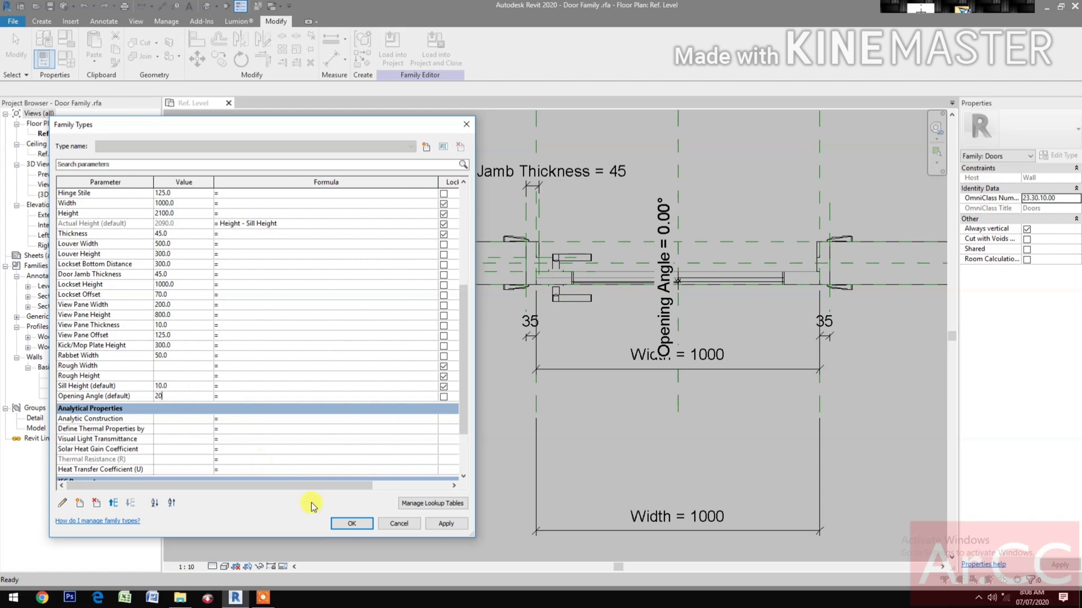
{"action": "left_click", "coordinate": [447, 524]}
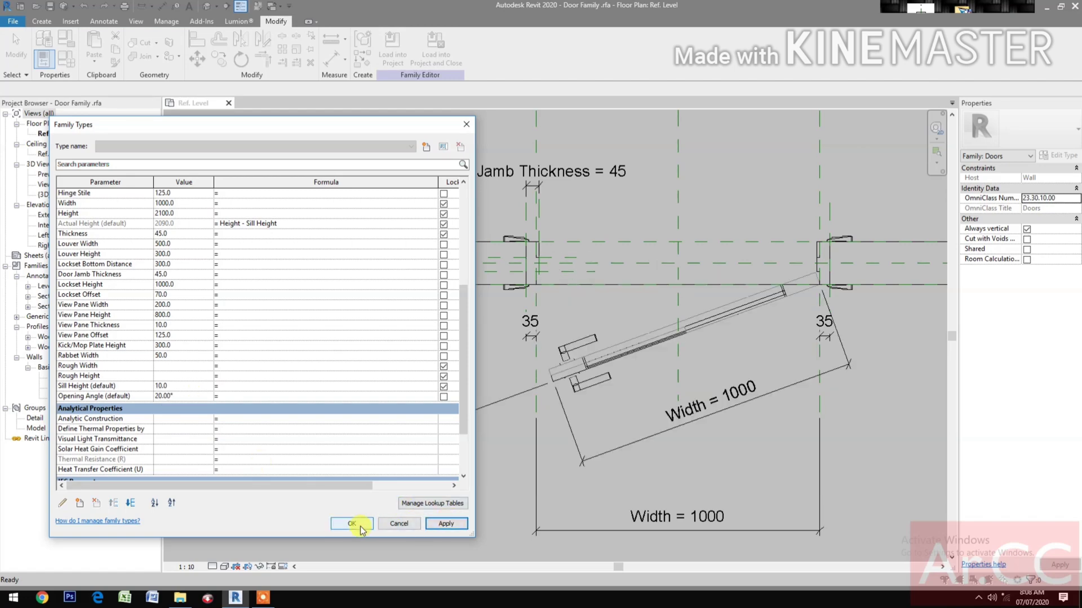
{"action": "left_click", "coordinate": [360, 526]}
Select the LD2P panel on the angled door leaf and associate its Panel Thickness with the host's Thickness parameter
{"action": "middle_click_drag", "start_coordinate": [601, 407], "coordinate": [498, 421]}
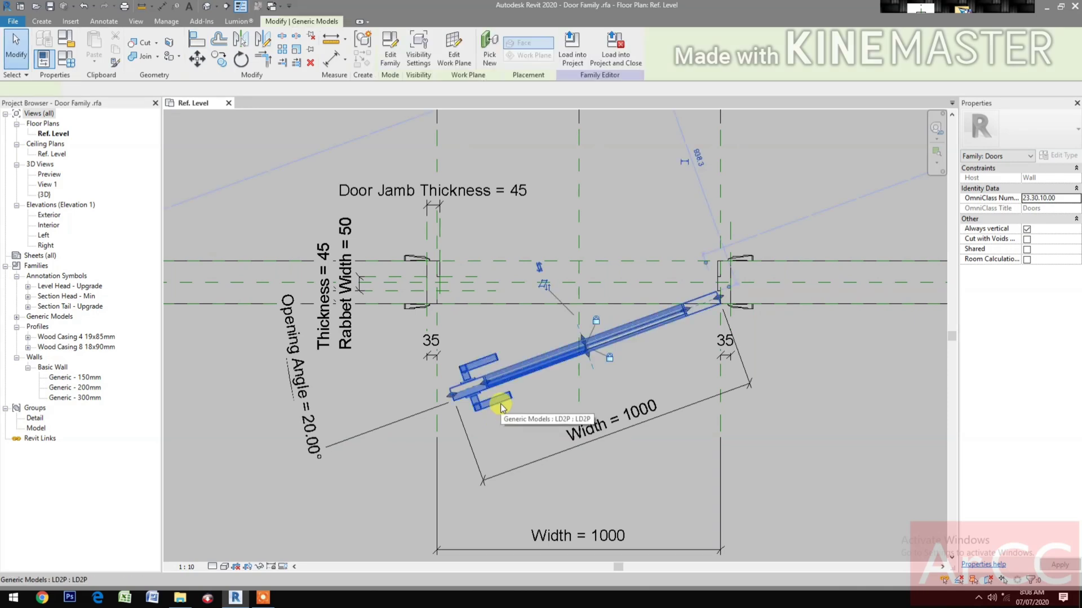
{"action": "left_click", "coordinate": [501, 407]}
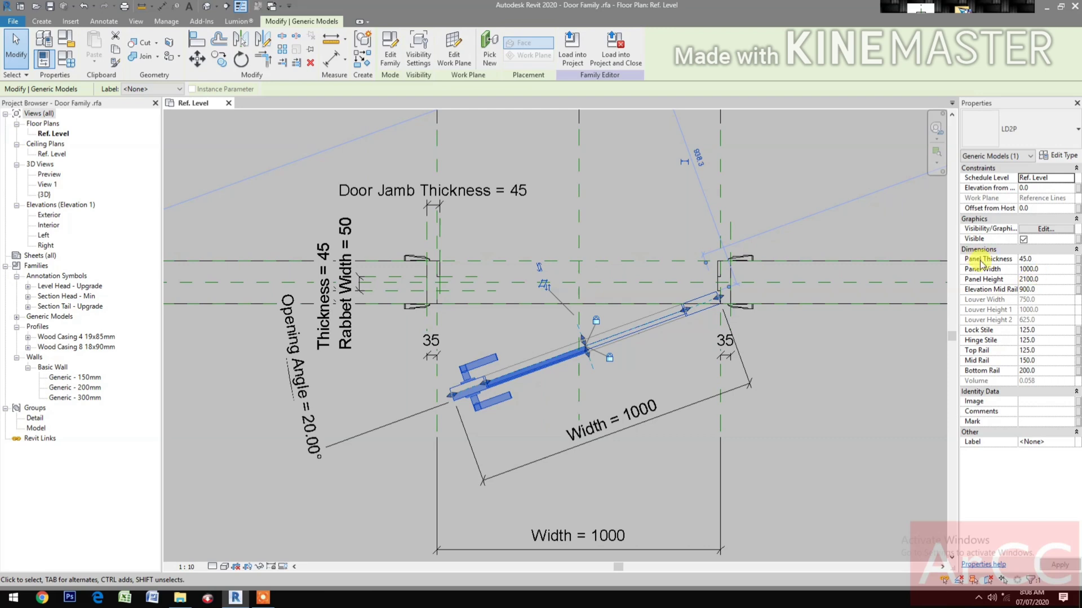
{"action": "left_click", "coordinate": [1077, 265]}
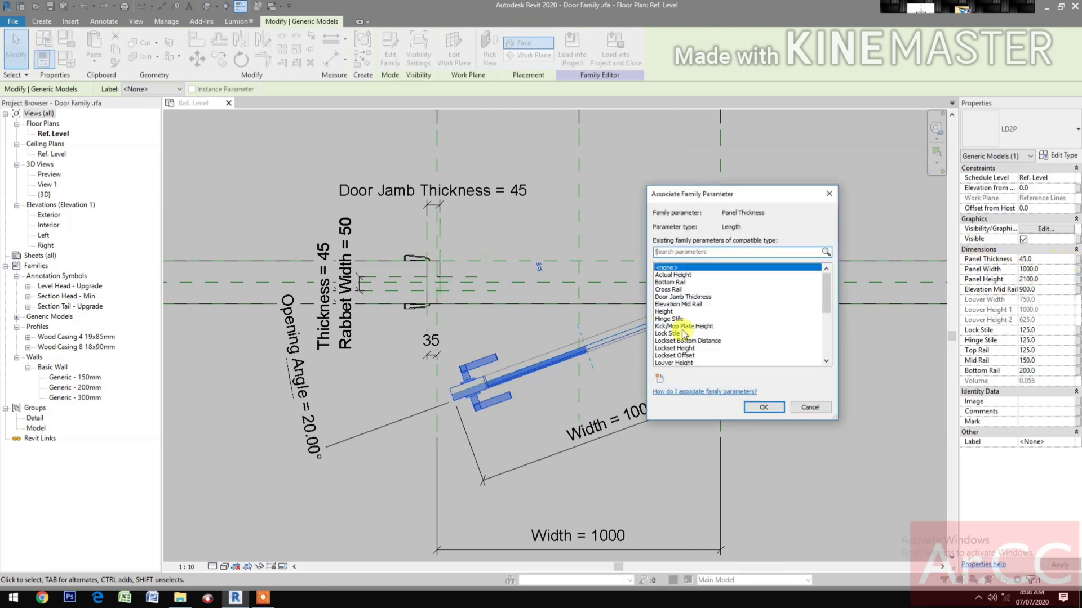
{"action": "scroll", "coordinate": [714, 332], "scroll_direction": "down", "scroll_amount": 4}
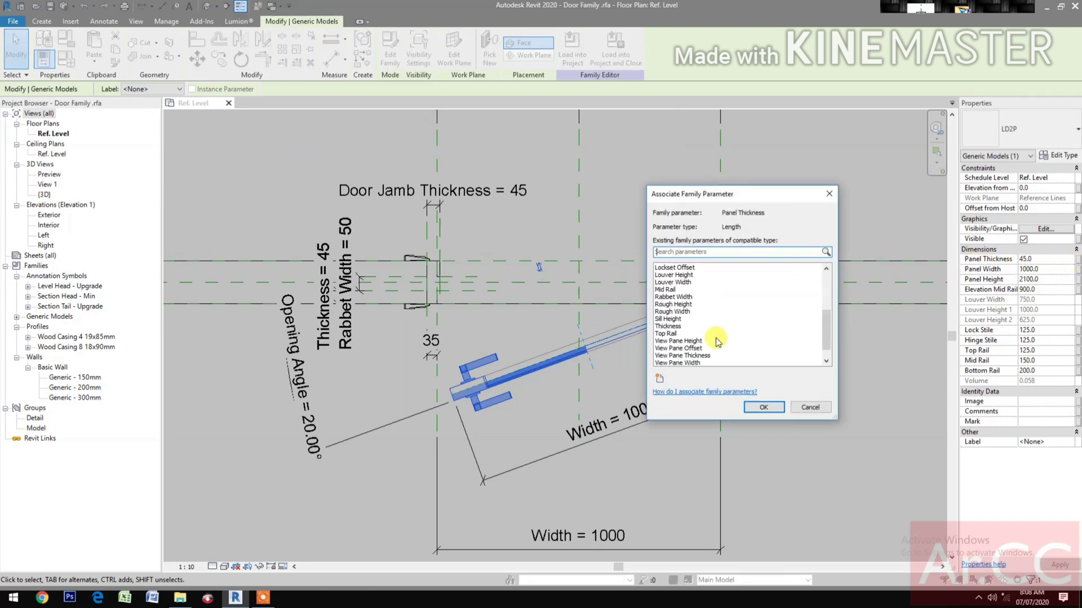
{"action": "left_click", "coordinate": [699, 326]}
{"action": "left_click", "coordinate": [763, 407]}
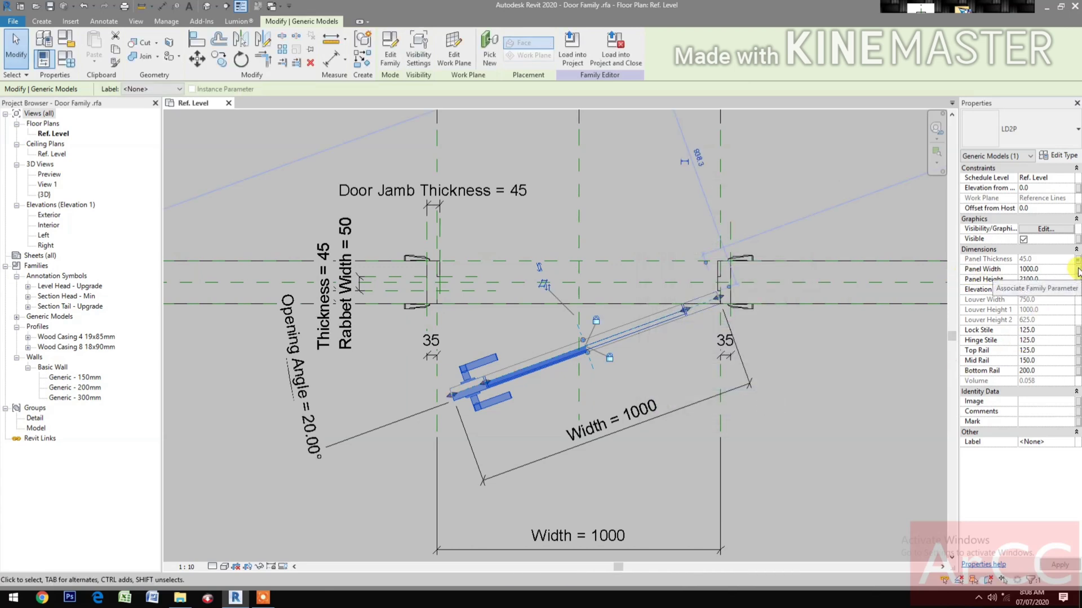
Associate the LD2P panel's Panel Width with the host's Width parameter
{"action": "left_click", "coordinate": [1077, 270]}
{"action": "scroll", "coordinate": [755, 330], "scroll_direction": "down", "scroll_amount": 3}
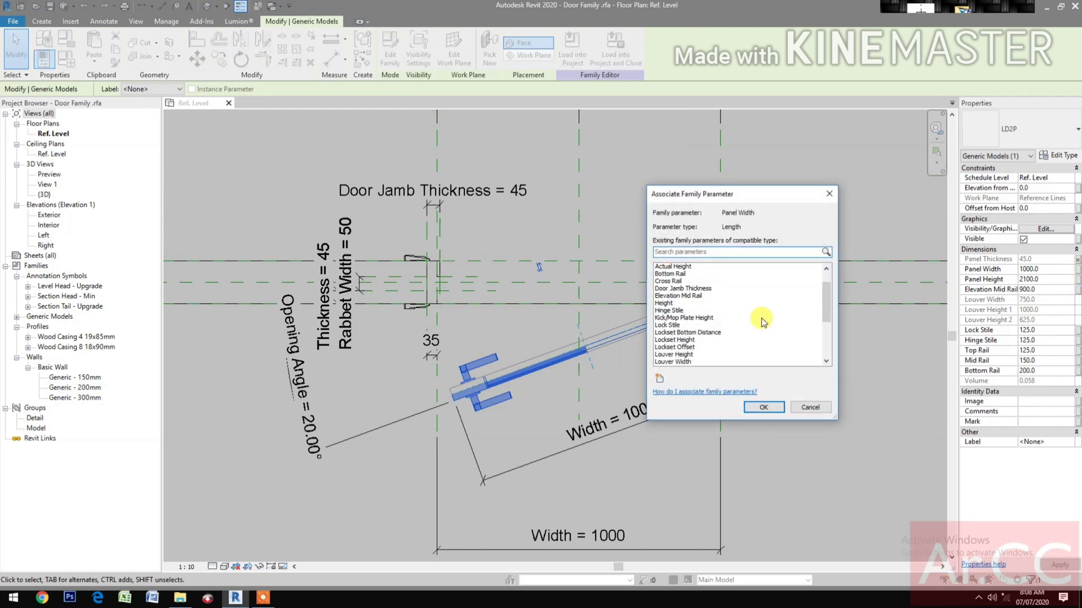
{"action": "scroll", "coordinate": [755, 332], "scroll_direction": "down", "scroll_amount": 1}
{"action": "left_click", "coordinate": [681, 356]}
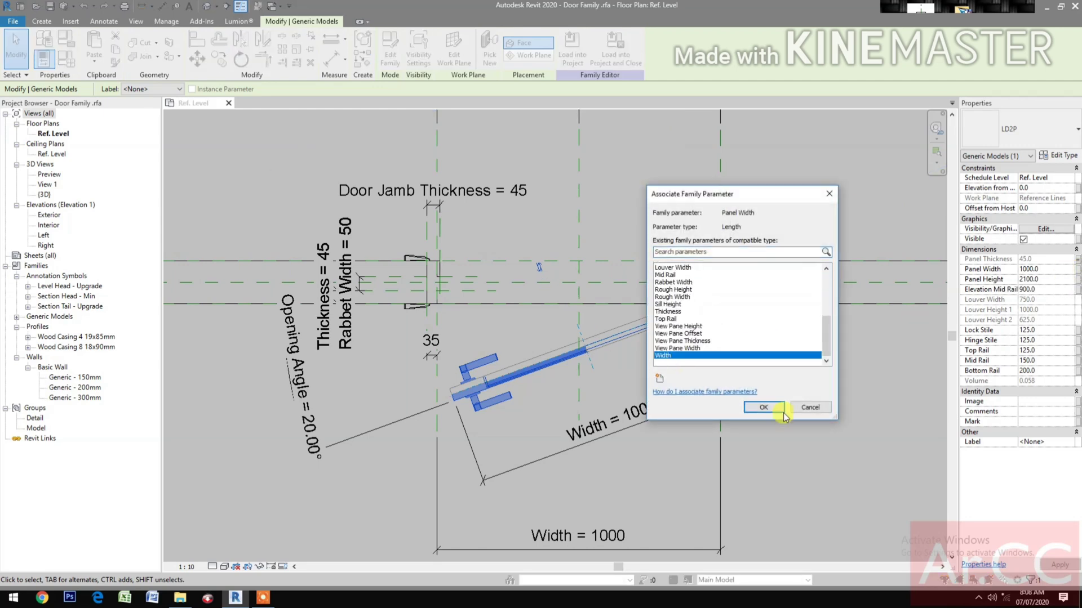
{"action": "left_click", "coordinate": [765, 407]}
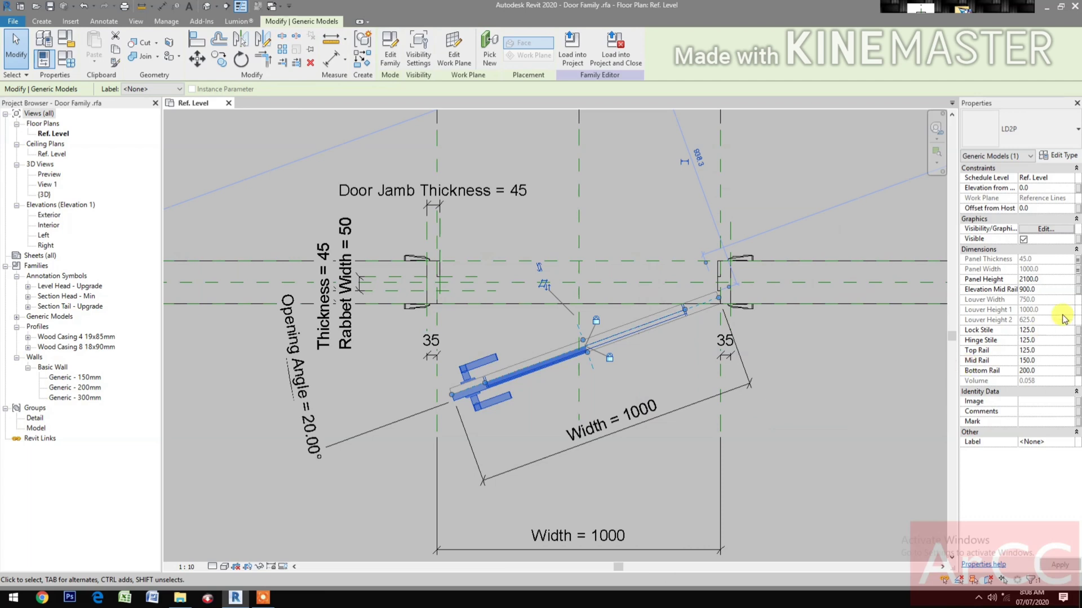
Associate the panel's Panel Height with the host's Actual Height, and its Elevation Mid Rail with the host's Elevation Mid Rail
{"action": "left_click", "coordinate": [1077, 280]}
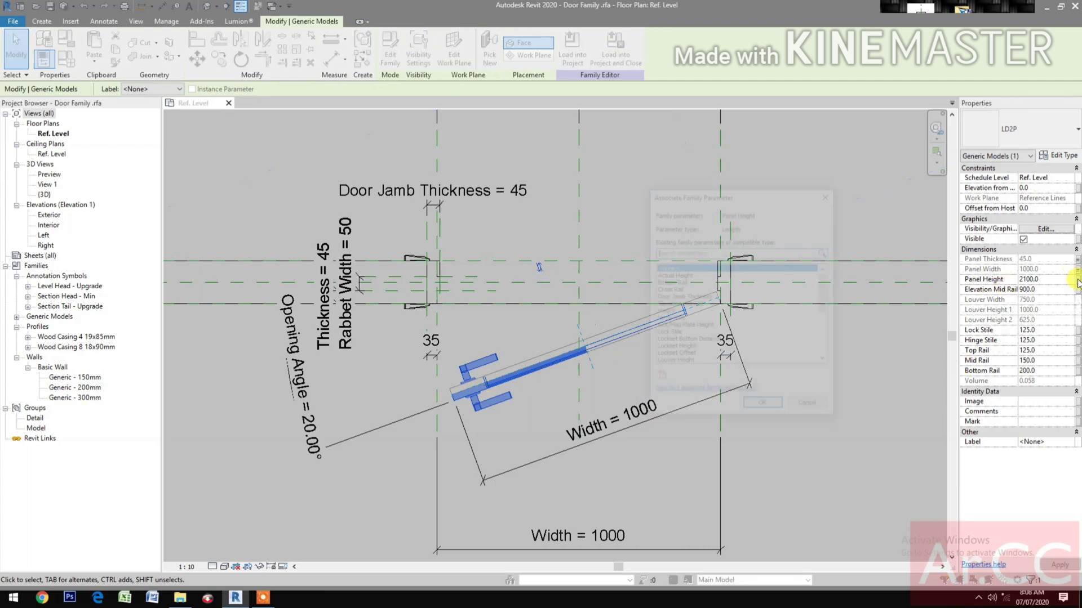
{"action": "left_click", "coordinate": [689, 275]}
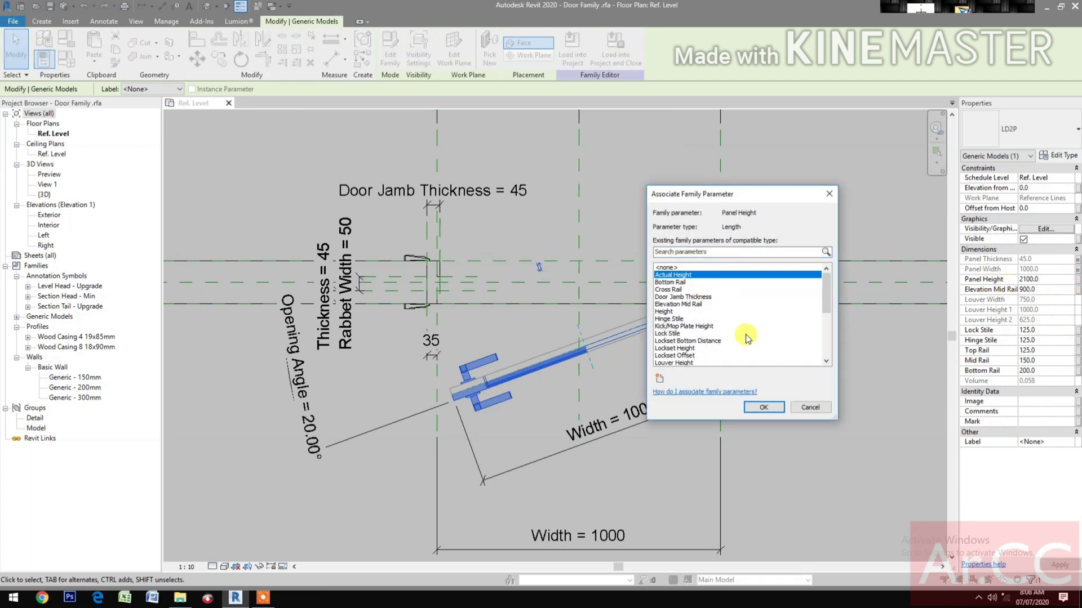
{"action": "left_click", "coordinate": [763, 407]}
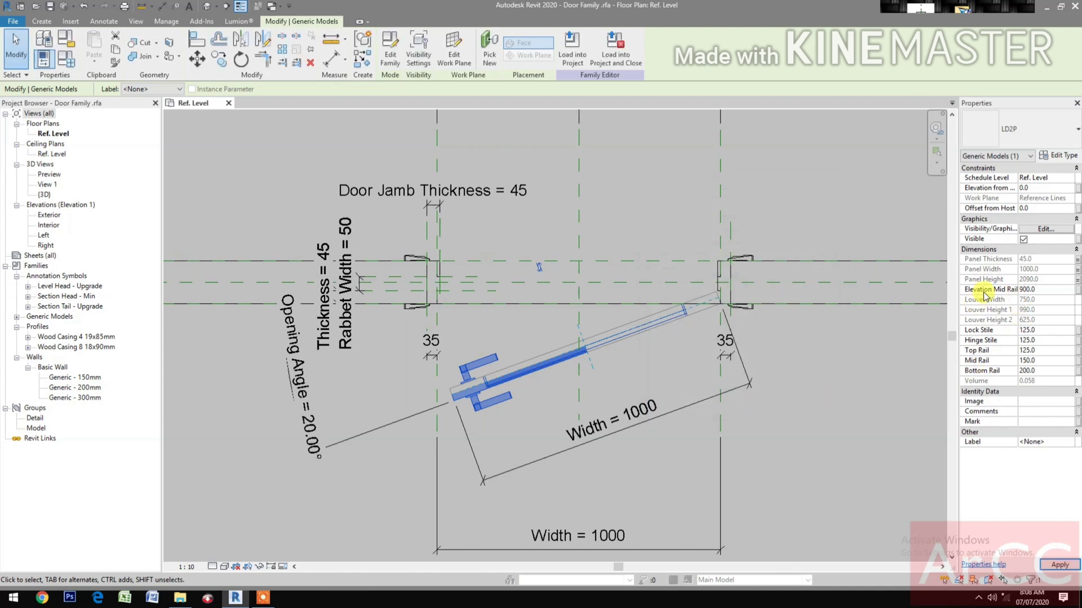
{"action": "left_click", "coordinate": [1077, 291]}
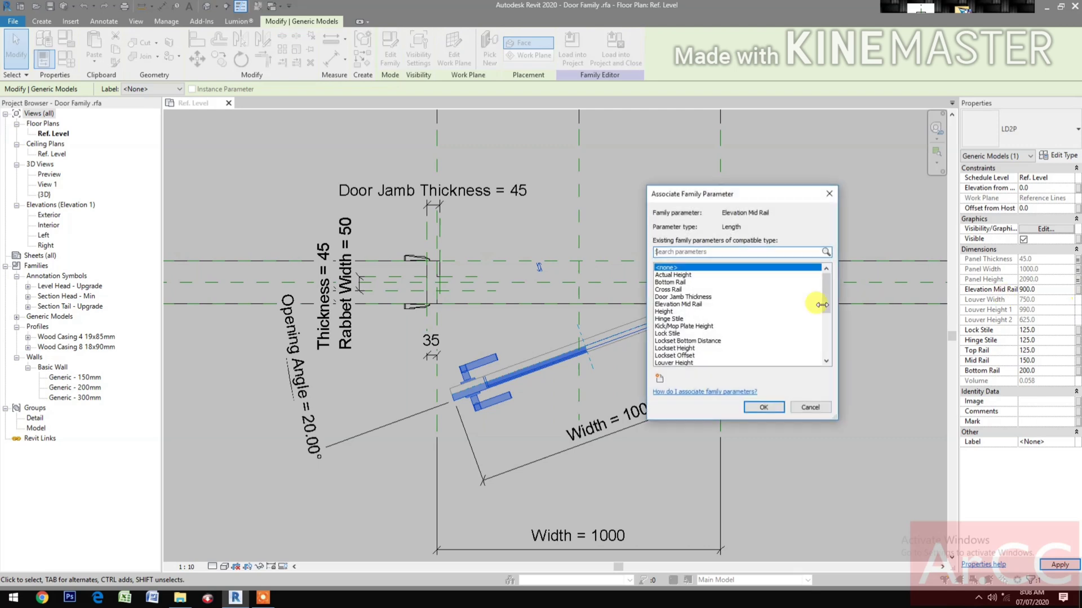
{"action": "left_click", "coordinate": [686, 305]}
{"action": "left_click", "coordinate": [764, 408]}
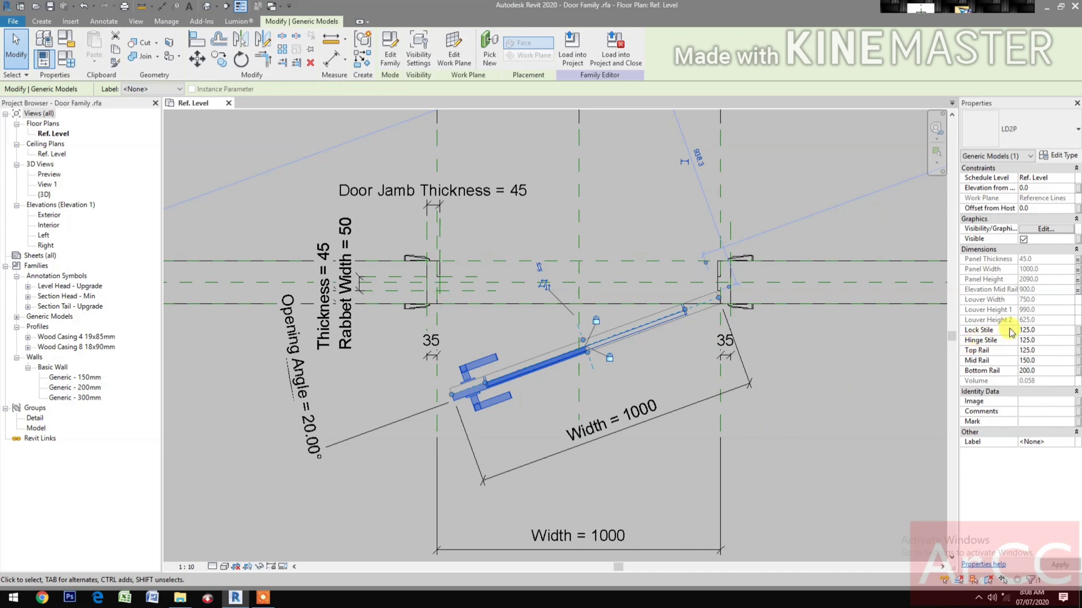
Associate the panel's Lock Stile and Hinge Stile with the host parameters of the same names
{"action": "left_click", "coordinate": [1076, 332]}
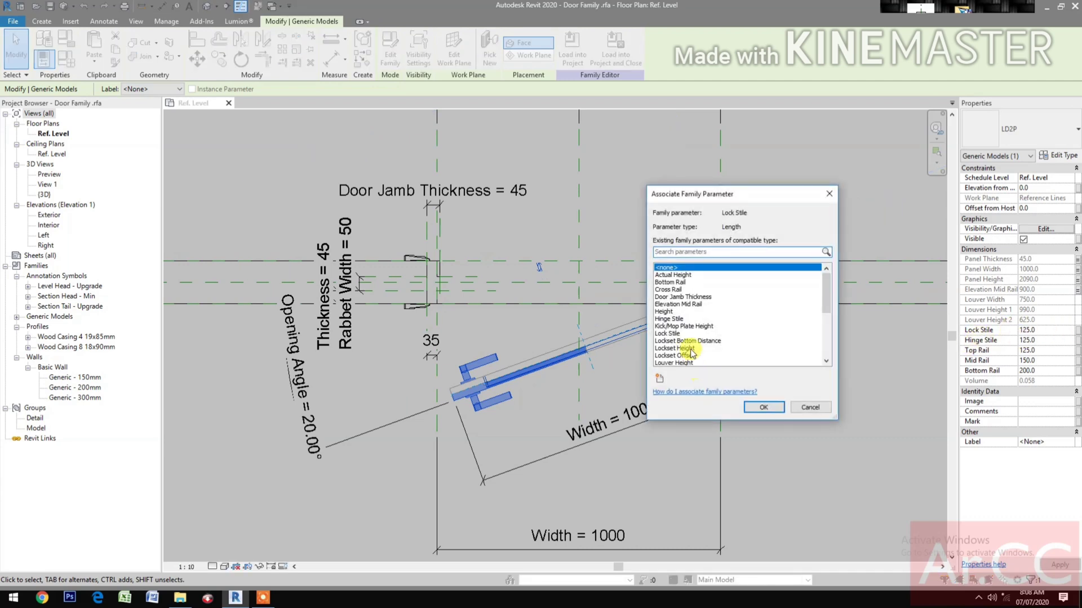
{"action": "left_click", "coordinate": [674, 333]}
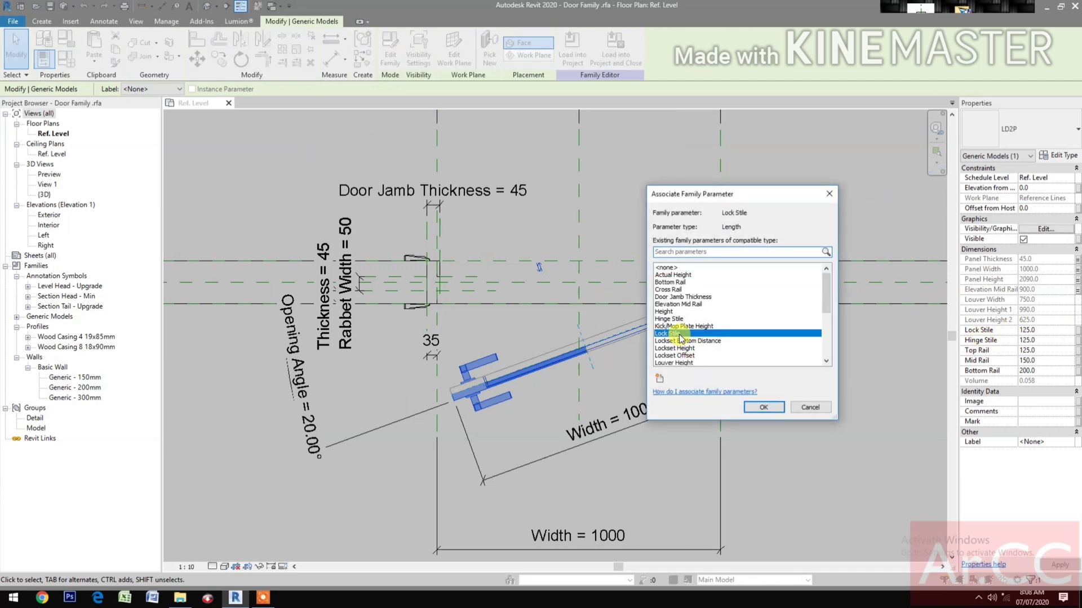
{"action": "left_click", "coordinate": [760, 407]}
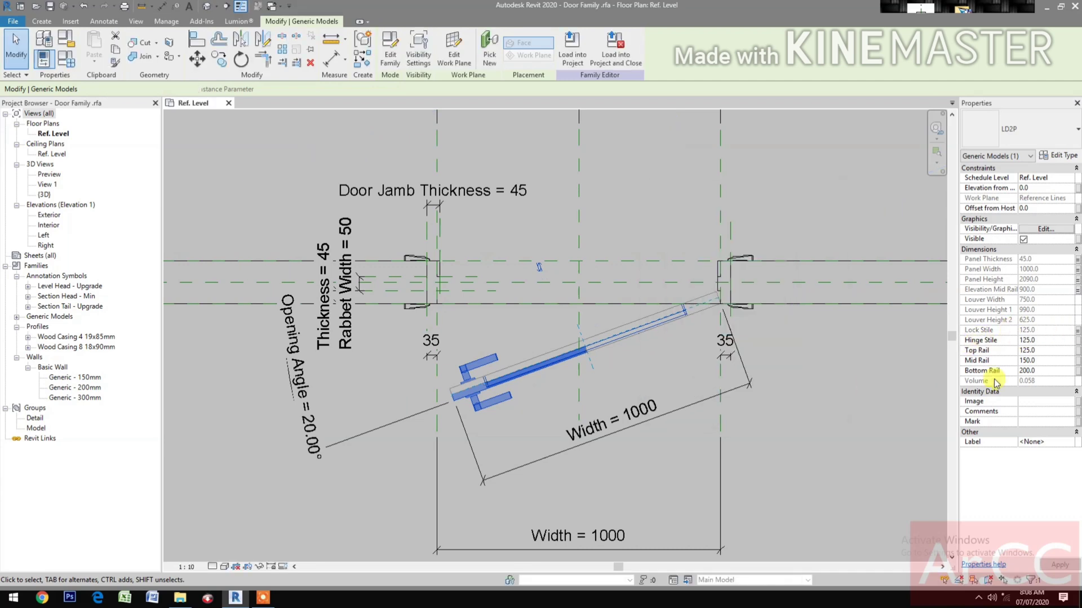
{"action": "left_click", "coordinate": [1076, 341]}
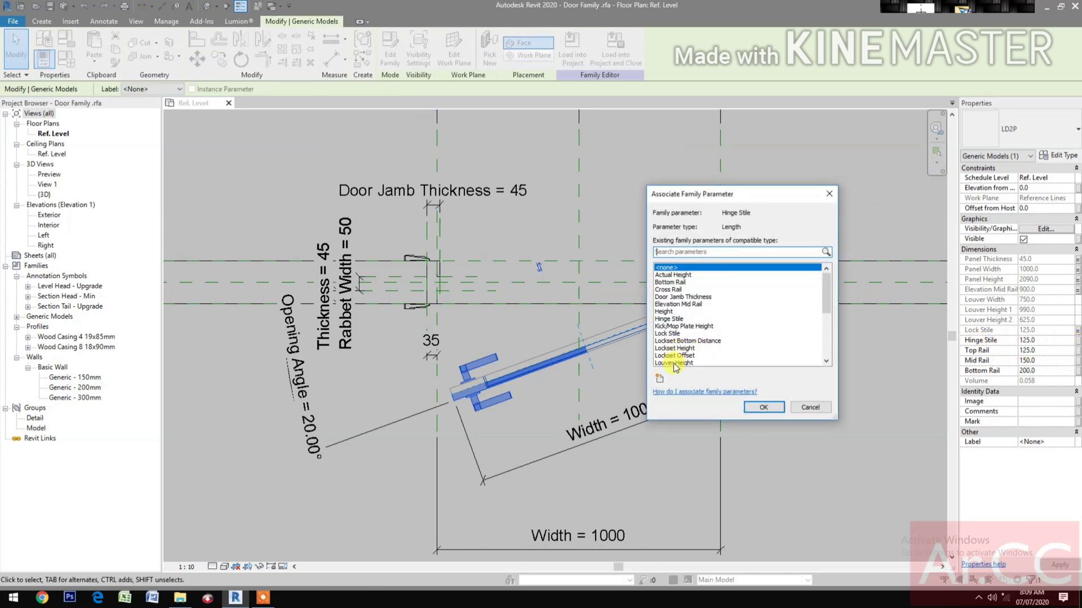
{"action": "left_click", "coordinate": [669, 319]}
{"action": "left_click", "coordinate": [763, 407]}
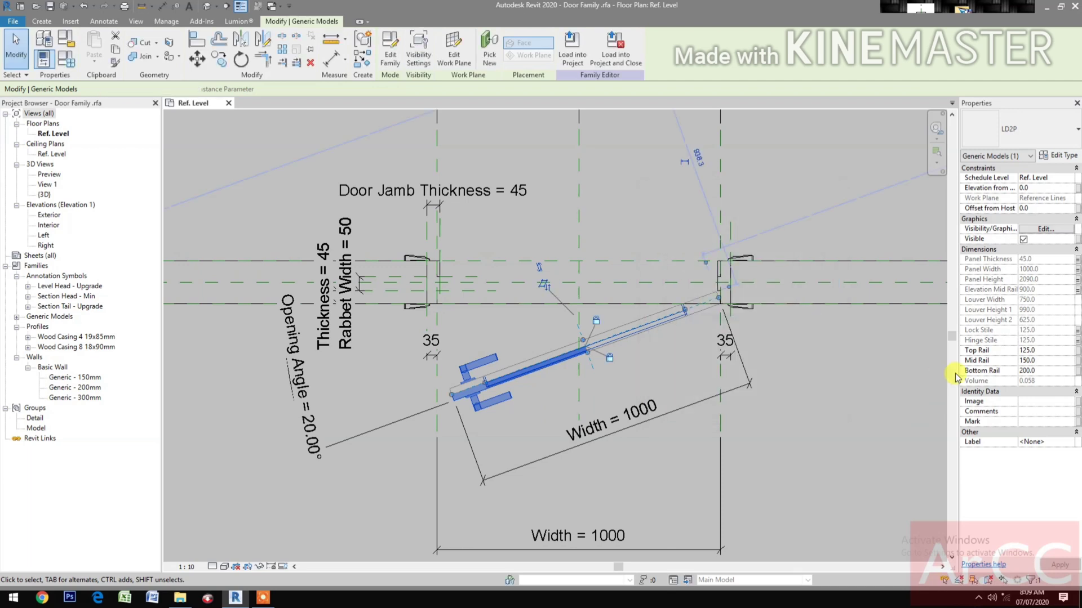
Associate the panel's Top Rail with the host's Top Rail parameter
{"action": "left_click", "coordinate": [1077, 352]}
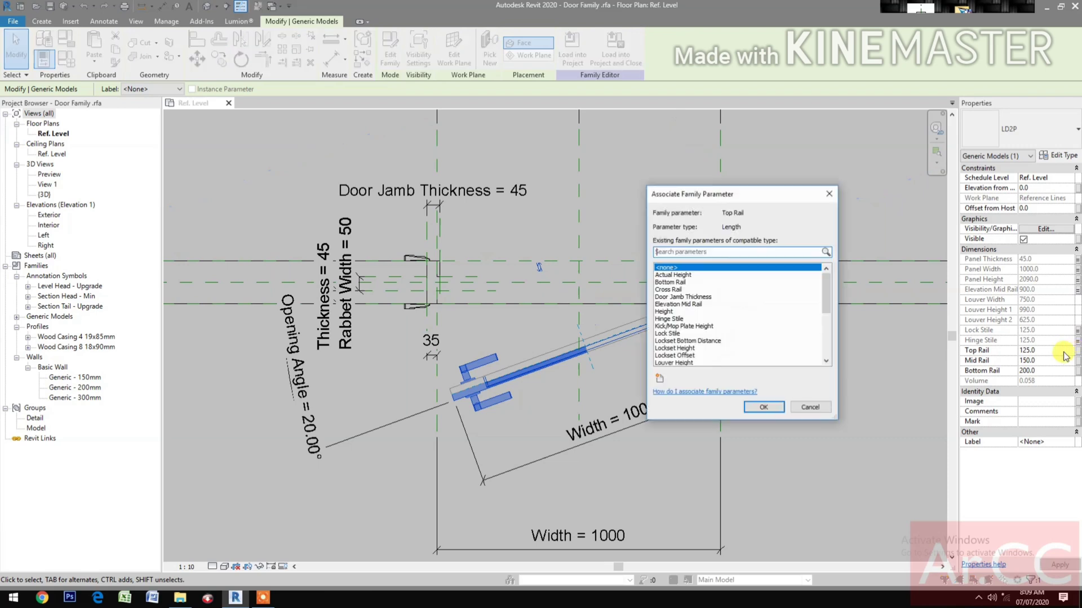
{"action": "scroll", "coordinate": [684, 341], "scroll_direction": "down", "scroll_amount": 3}
{"action": "left_click", "coordinate": [683, 356]}
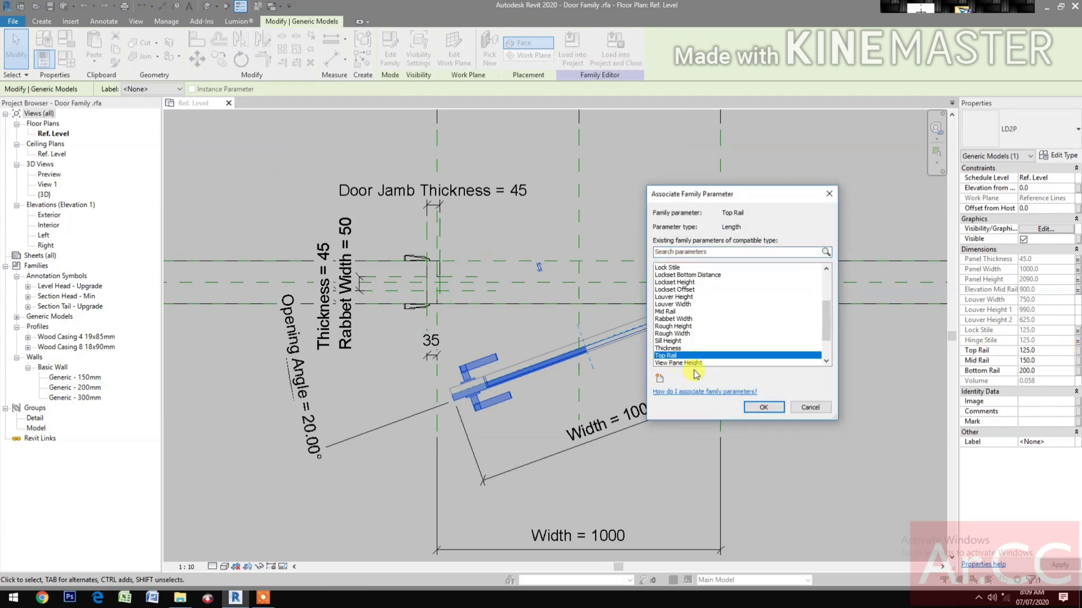
{"action": "left_click", "coordinate": [763, 408]}
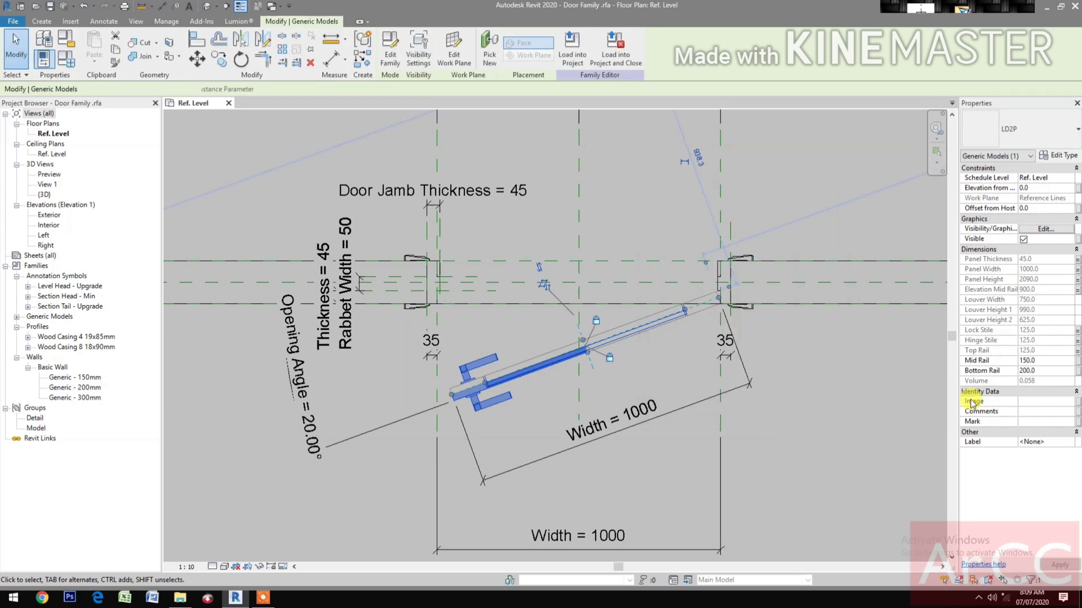
Associate the panel's Mid Rail with the host's Mid Rail parameter
{"action": "left_click", "coordinate": [1077, 361]}
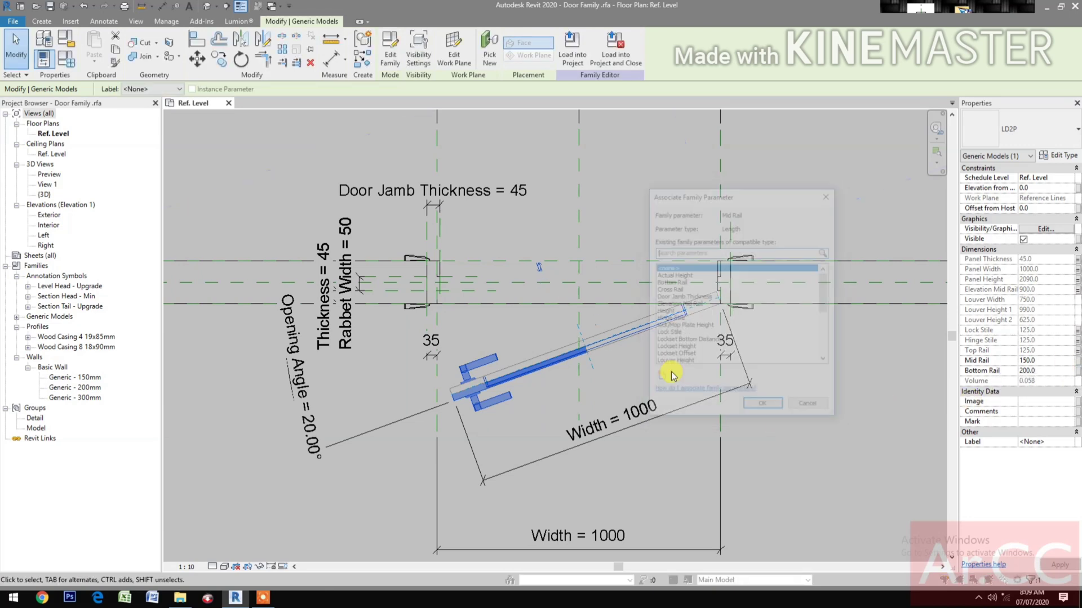
{"action": "scroll", "coordinate": [684, 344], "scroll_direction": "down", "scroll_amount": 4}
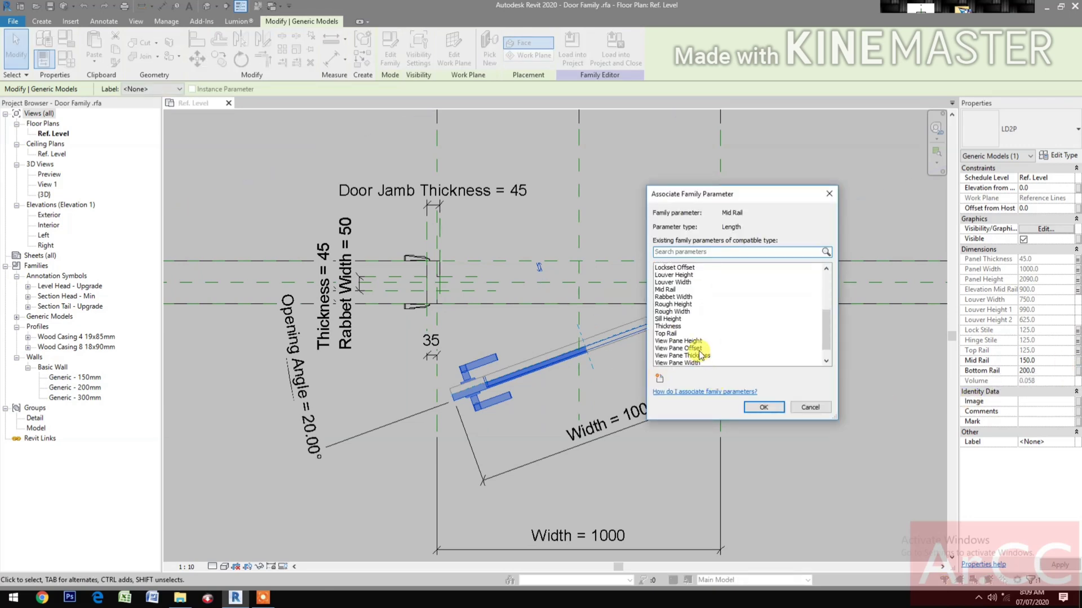
{"action": "scroll", "coordinate": [699, 346], "scroll_direction": "up", "scroll_amount": 2}
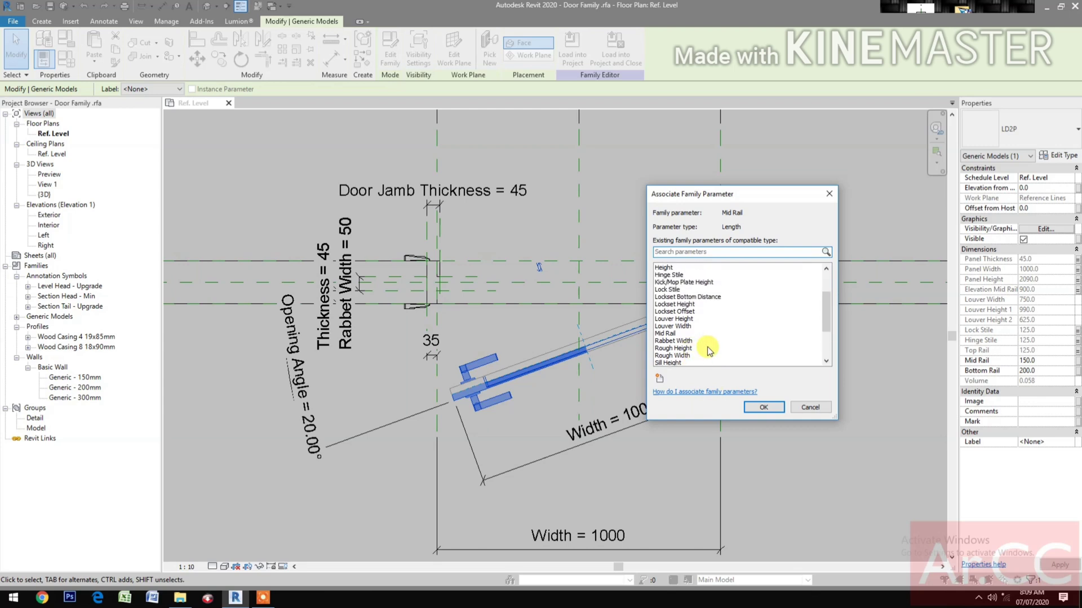
{"action": "scroll", "coordinate": [709, 346], "scroll_direction": "down", "scroll_amount": 3}
{"action": "scroll", "coordinate": [708, 345], "scroll_direction": "up", "scroll_amount": 4}
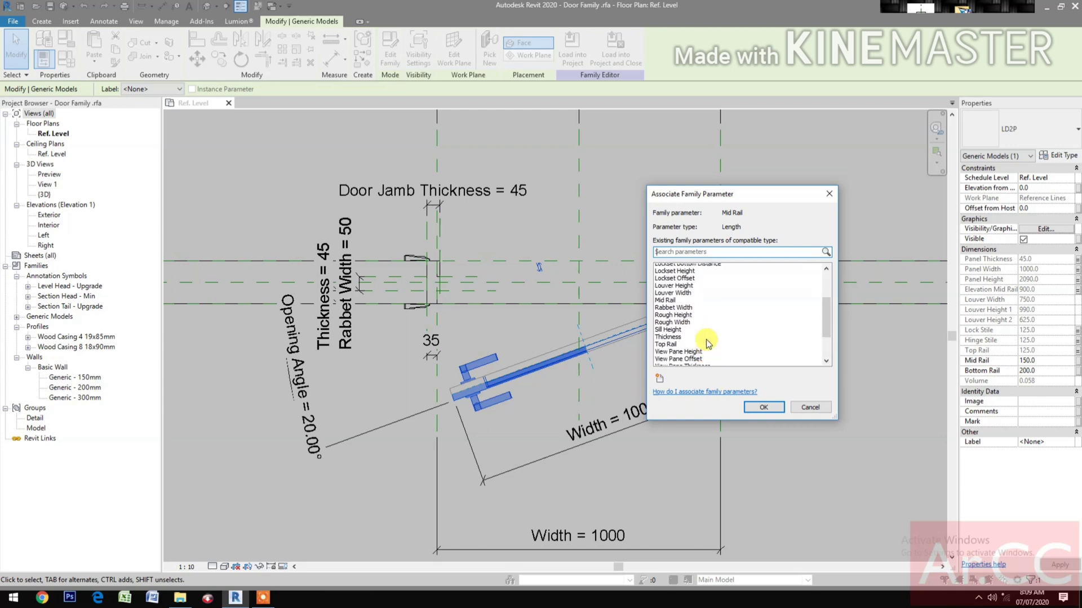
{"action": "scroll", "coordinate": [724, 342], "scroll_direction": "down", "scroll_amount": 1}
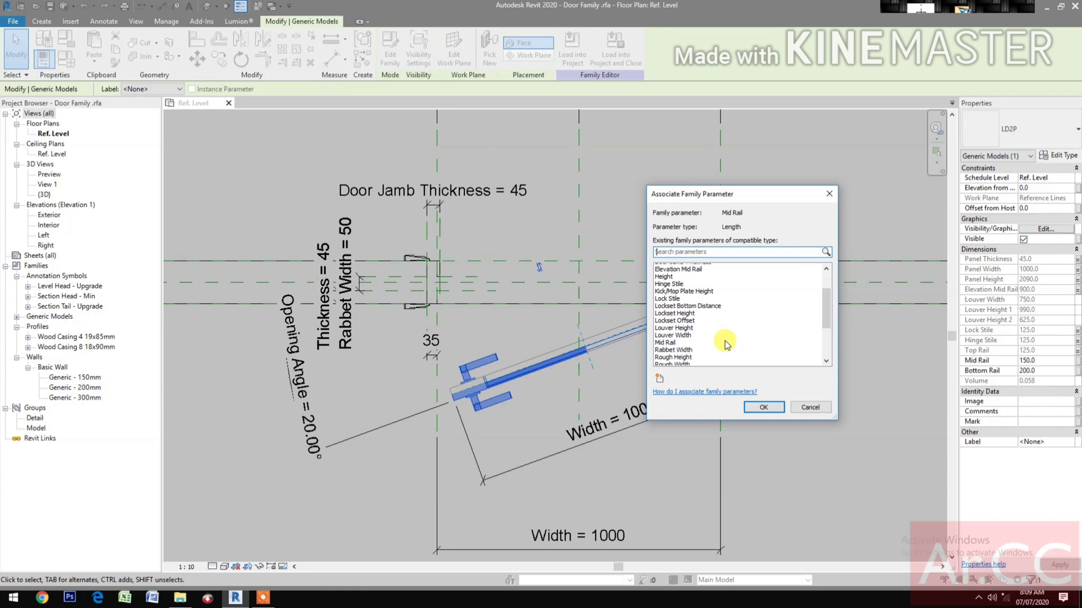
{"action": "left_click", "coordinate": [665, 341]}
{"action": "left_click", "coordinate": [755, 406]}
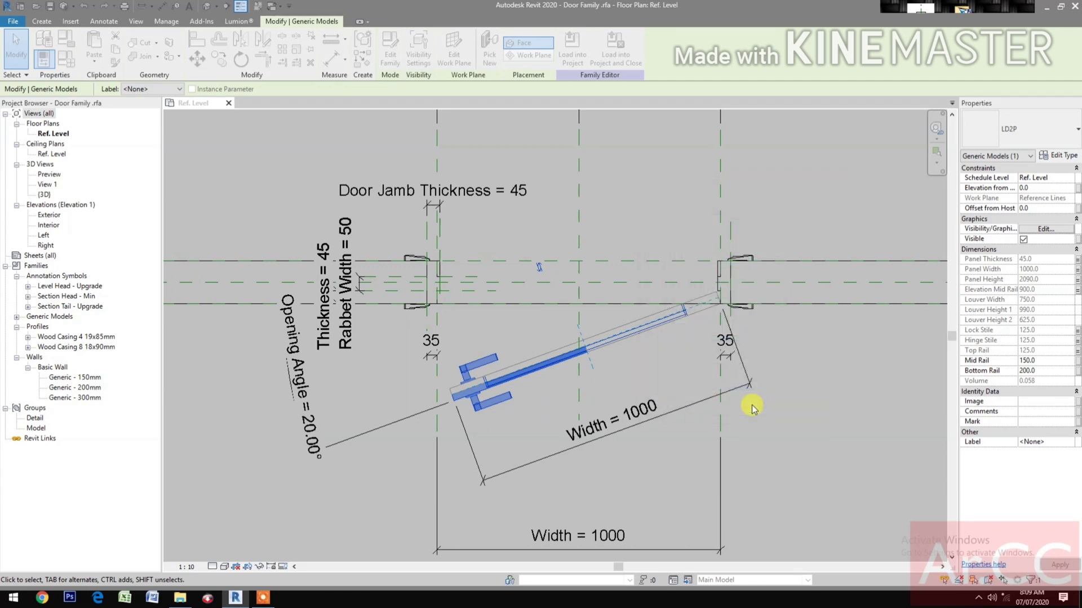
{"action": "left_click", "coordinate": [749, 404]}
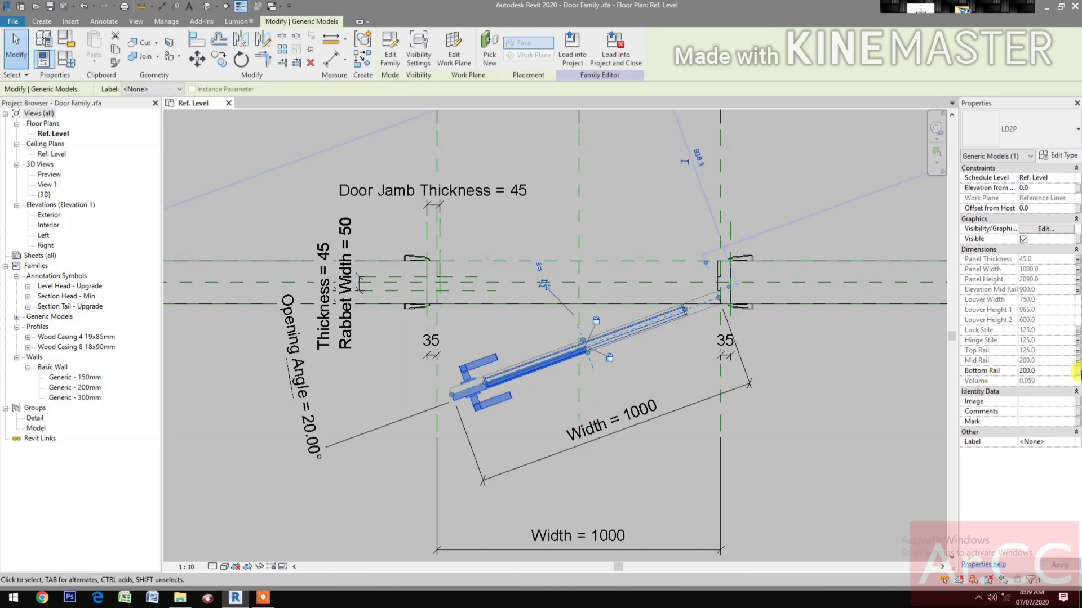
Associate the panel's Bottom Rail with the host's Bottom Rail parameter
{"action": "left_click", "coordinate": [1077, 371]}
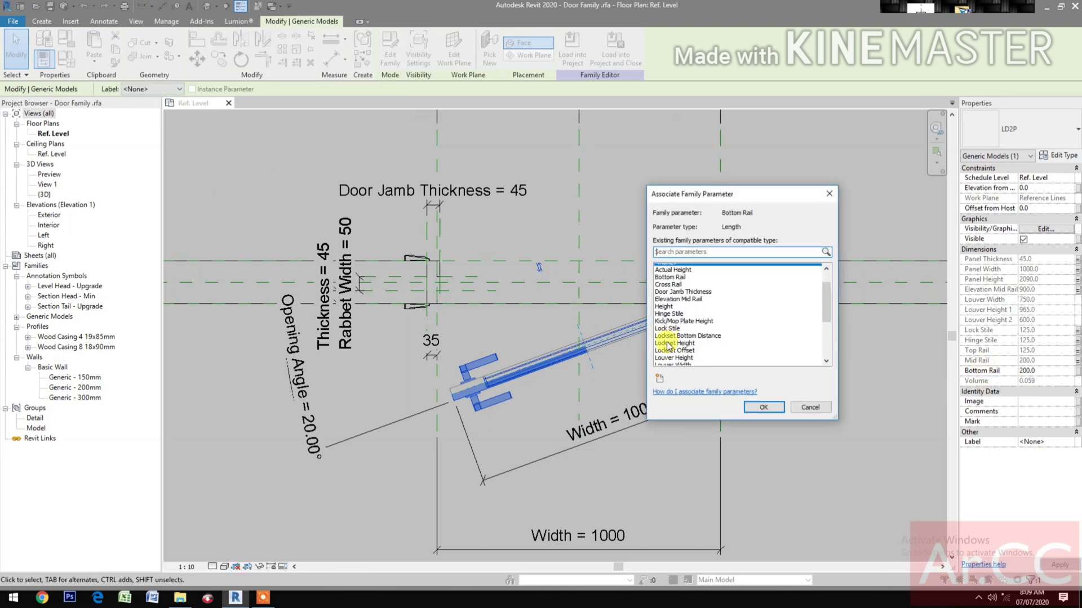
{"action": "scroll", "coordinate": [668, 346], "scroll_direction": "down", "scroll_amount": 2}
{"action": "scroll", "coordinate": [684, 333], "scroll_direction": "up", "scroll_amount": 4}
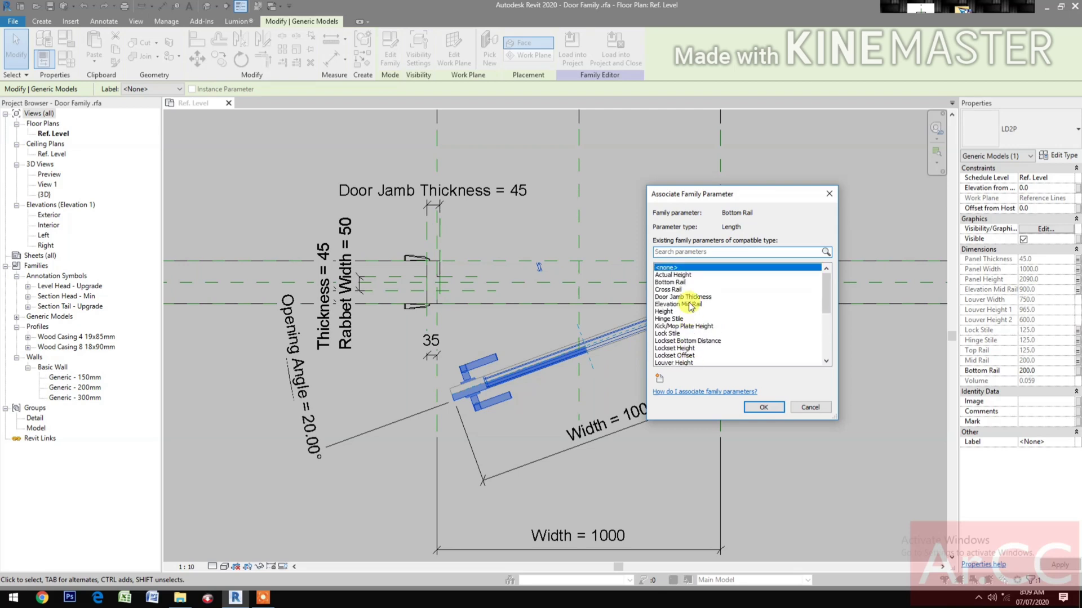
{"action": "left_click", "coordinate": [674, 282]}
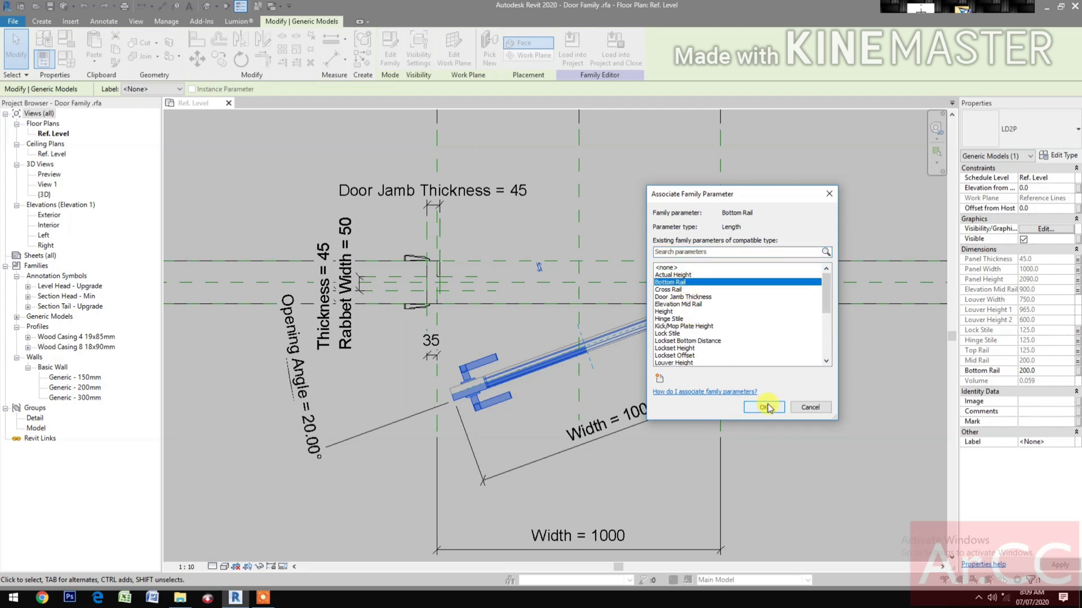
{"action": "left_click", "coordinate": [765, 407]}
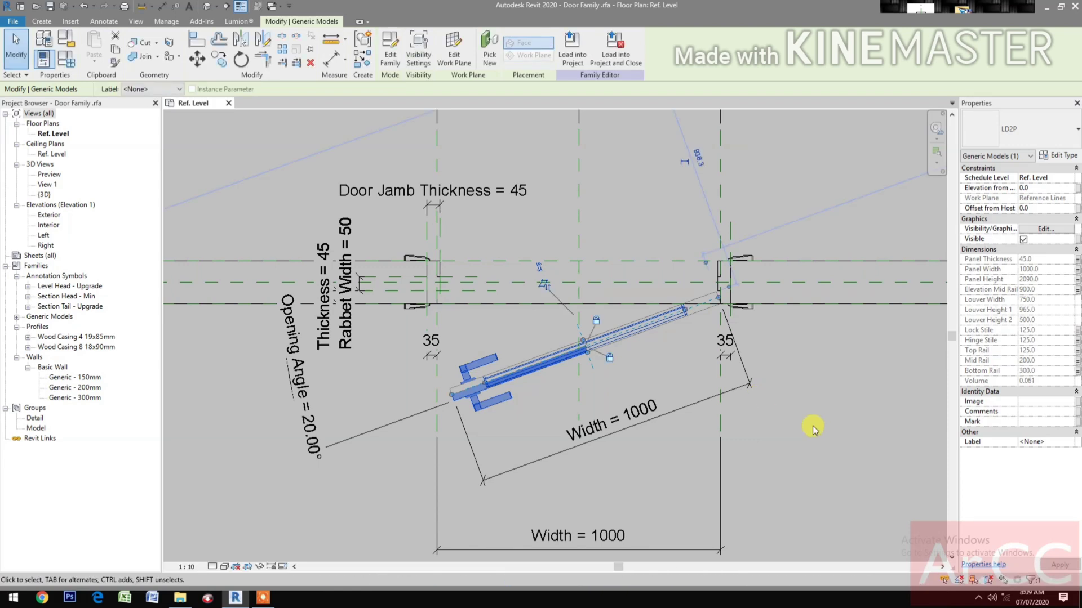
Associate the panel type's Frame Rail Finish and Frame Stile Finish with the host parameters of the same names
{"action": "left_click", "coordinate": [1065, 156]}
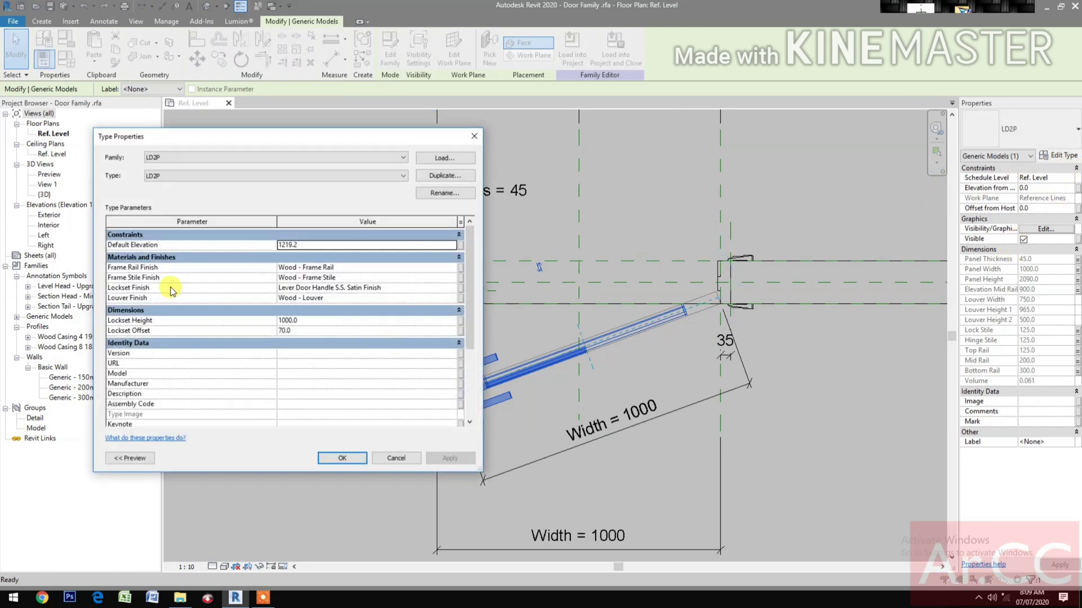
{"action": "left_click", "coordinate": [461, 268]}
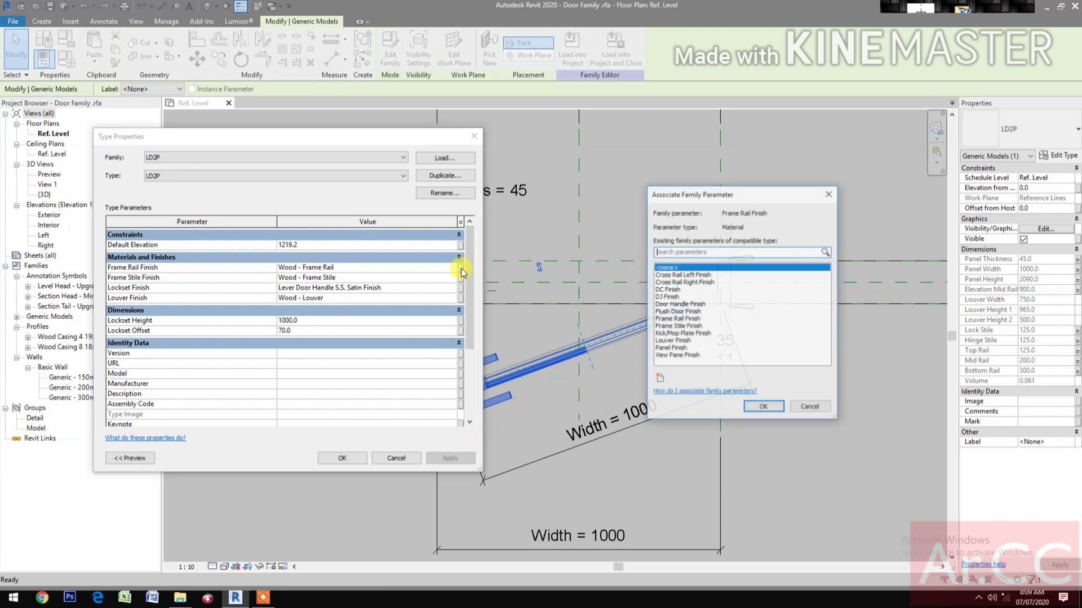
{"action": "left_click", "coordinate": [698, 327]}
{"action": "left_click", "coordinate": [699, 319]}
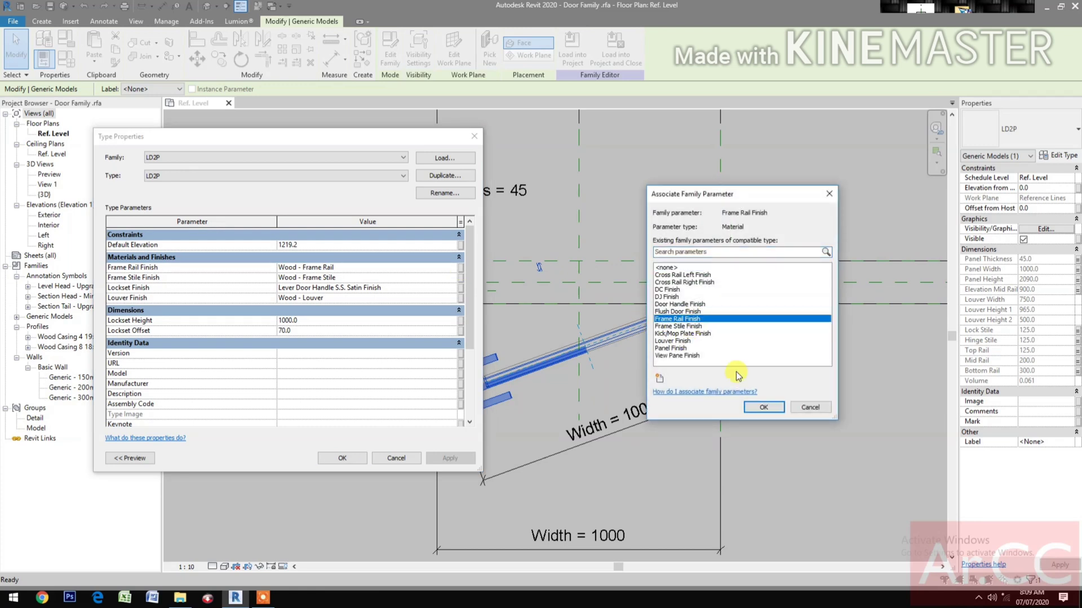
{"action": "left_click", "coordinate": [763, 407]}
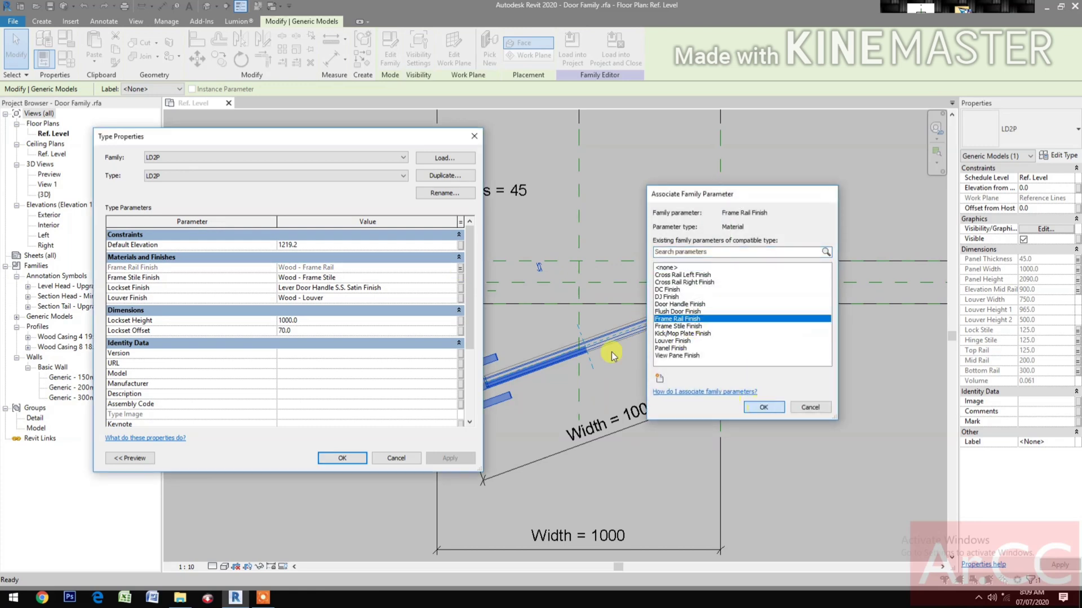
{"action": "left_click", "coordinate": [460, 277]}
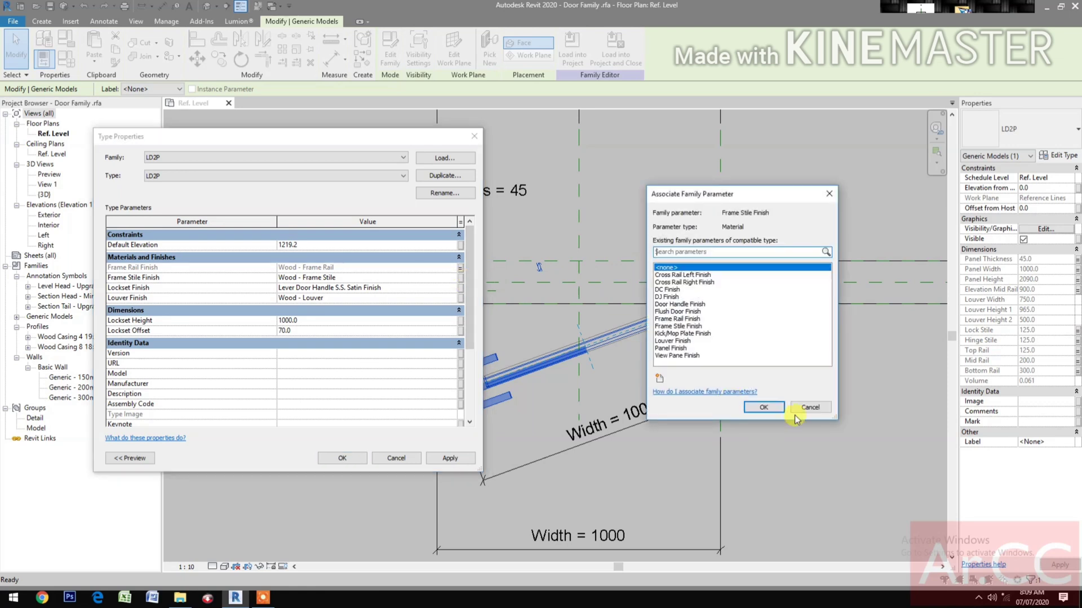
{"action": "left_click", "coordinate": [693, 327]}
{"action": "left_click", "coordinate": [762, 407]}
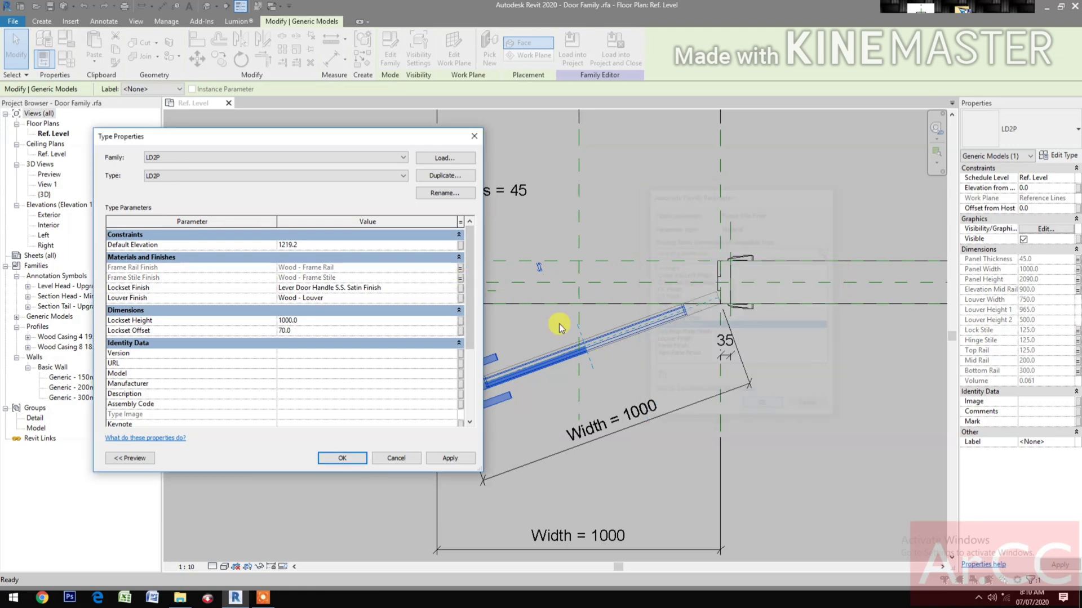
Associate the panel type's Lockset Finish with the host's Door Handle Finish, and its Louver Finish with the host's Louver Finish
{"action": "left_click", "coordinate": [460, 289]}
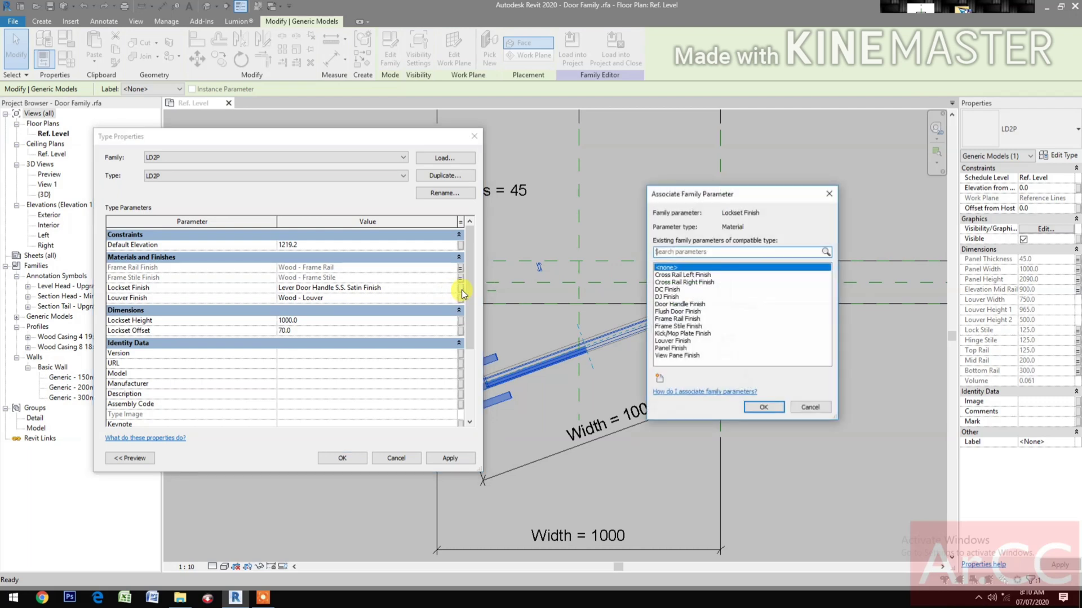
{"action": "left_click", "coordinate": [676, 305]}
{"action": "left_click", "coordinate": [763, 408]}
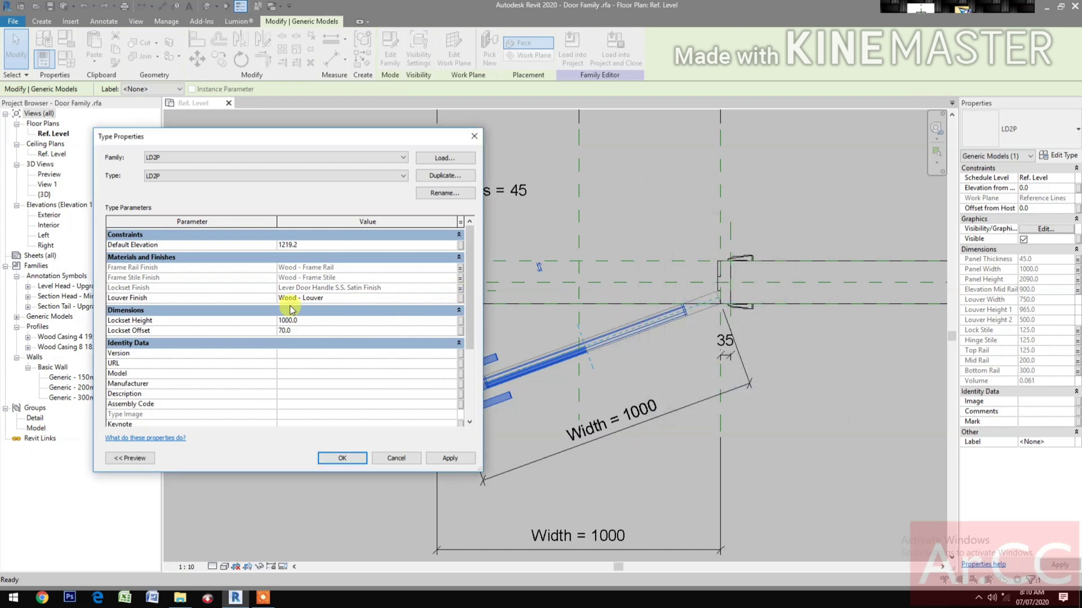
{"action": "left_click", "coordinate": [461, 299]}
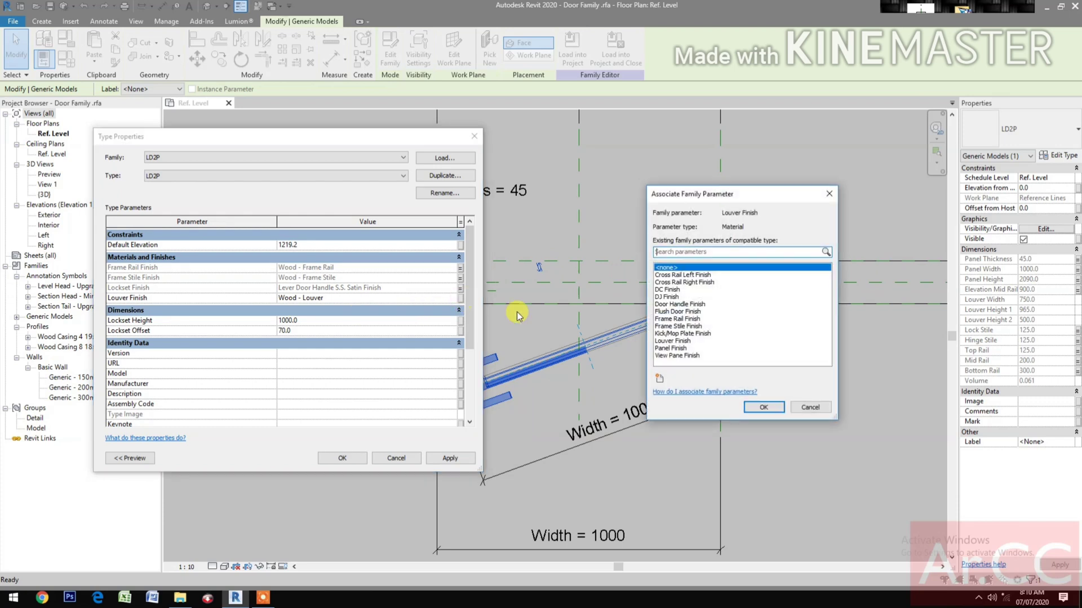
{"action": "left_click", "coordinate": [670, 342]}
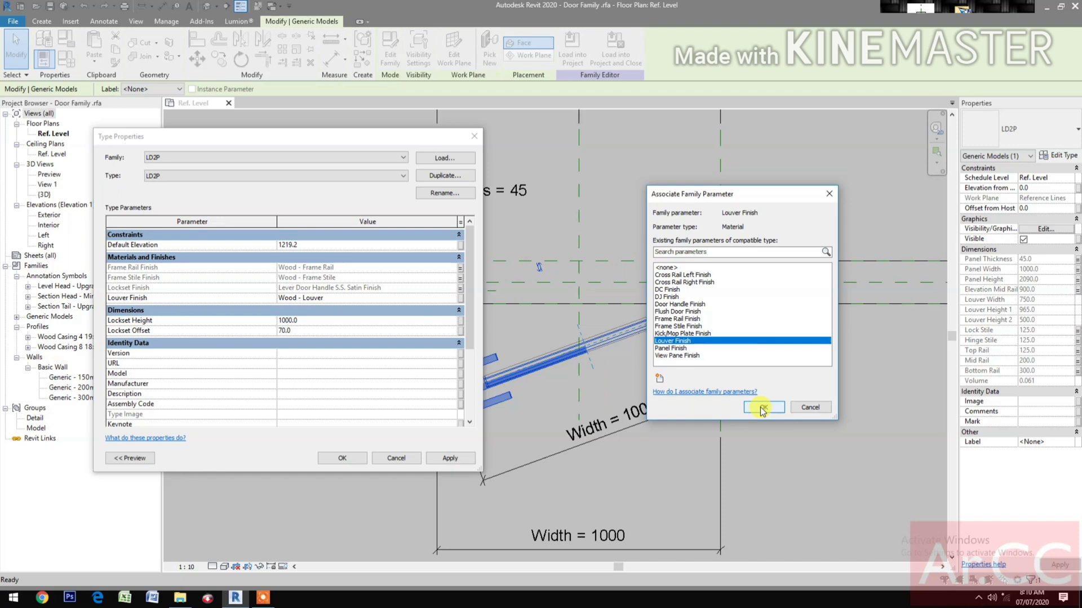
{"action": "left_click", "coordinate": [763, 407]}
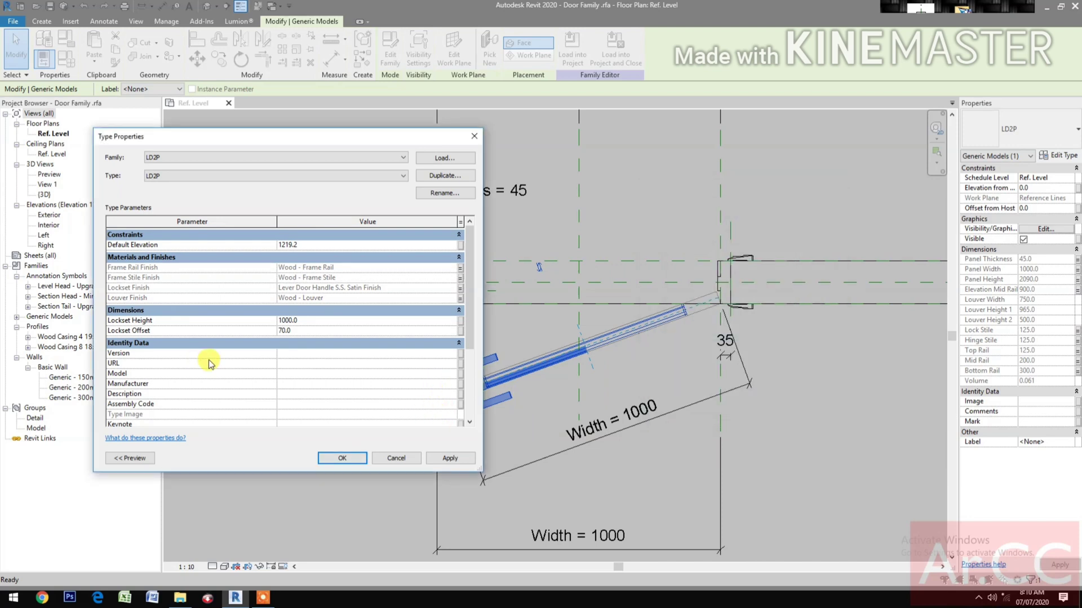
Associate the panel type's Lockset Height and Lockset Offset with the matching host parameters and accept the type properties
{"action": "left_click", "coordinate": [461, 321]}
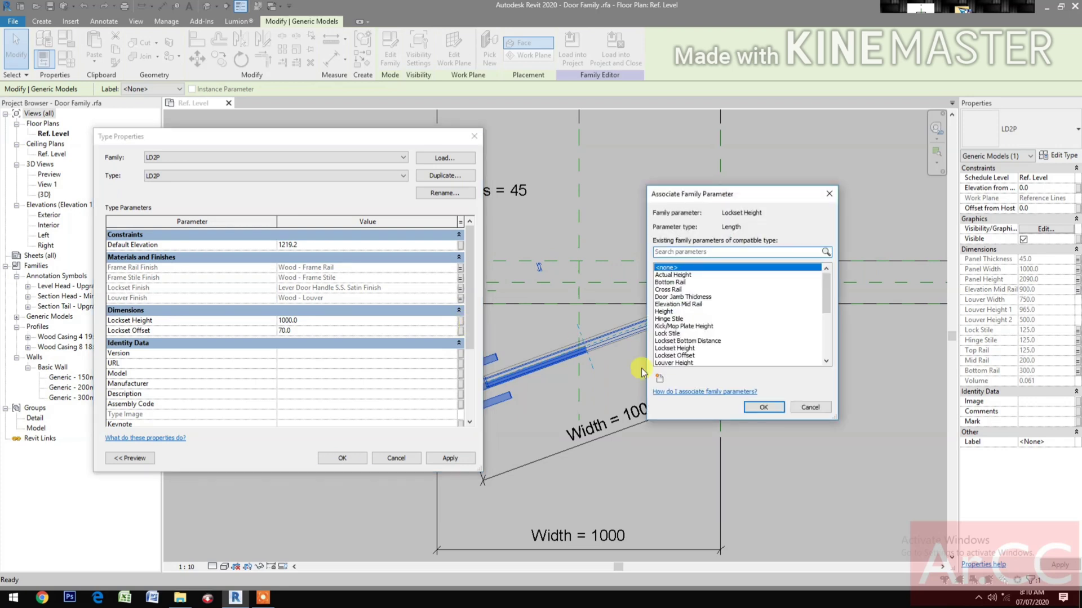
{"action": "left_click", "coordinate": [671, 348]}
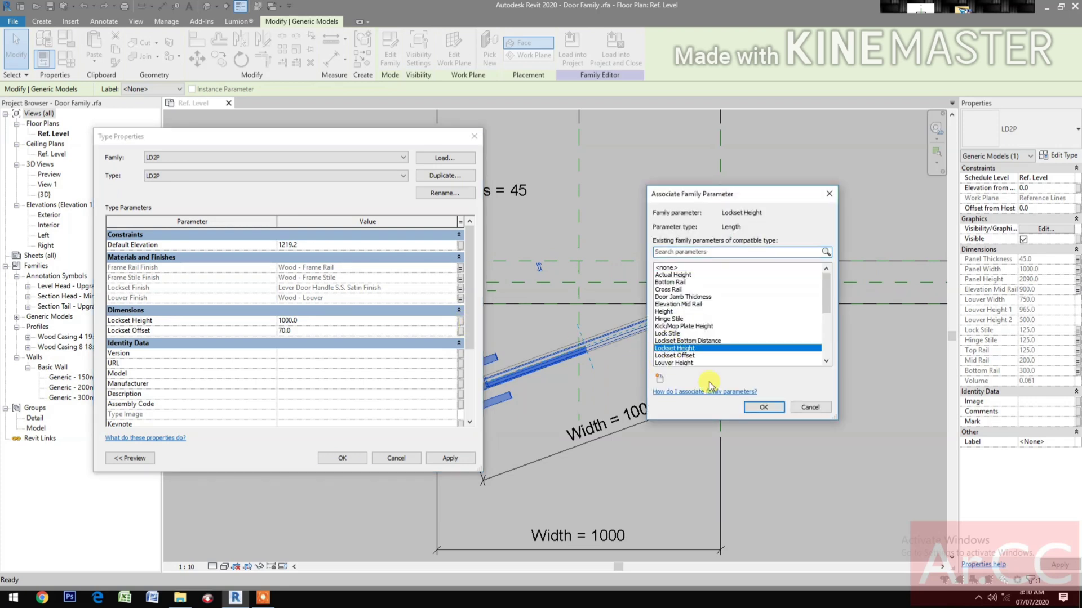
{"action": "left_click", "coordinate": [755, 407]}
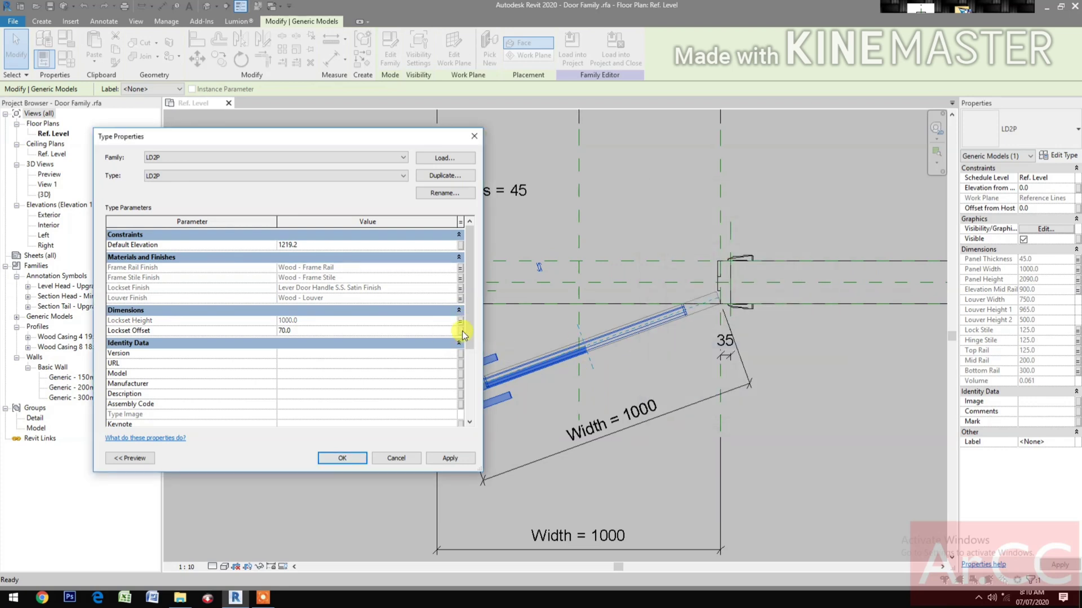
{"action": "left_click", "coordinate": [461, 331]}
{"action": "left_click", "coordinate": [685, 356]}
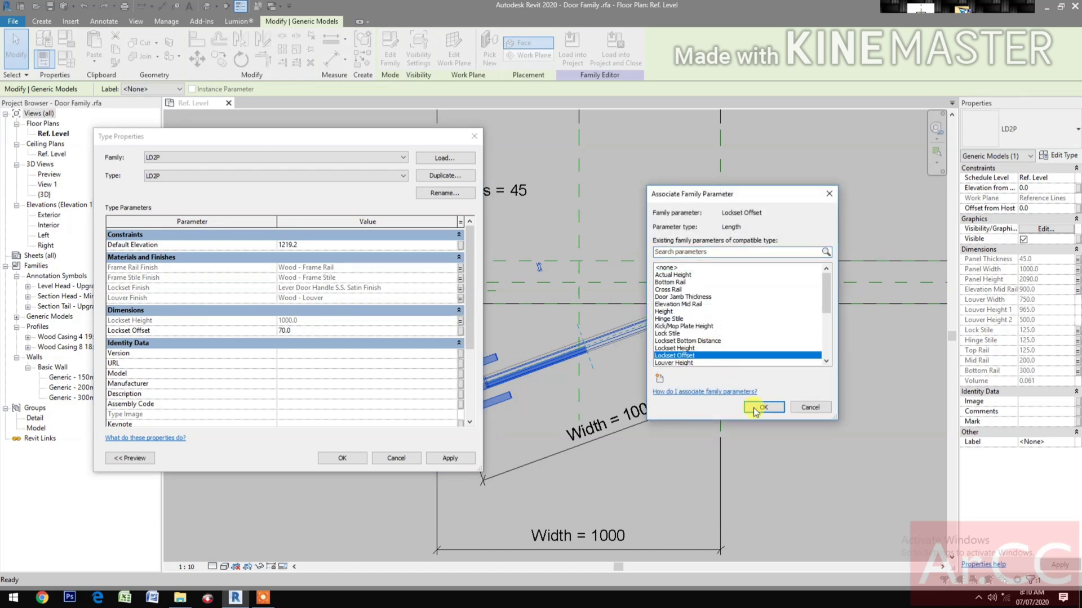
{"action": "left_click", "coordinate": [762, 408]}
{"action": "scroll", "coordinate": [436, 413], "scroll_direction": "down", "scroll_amount": 3}
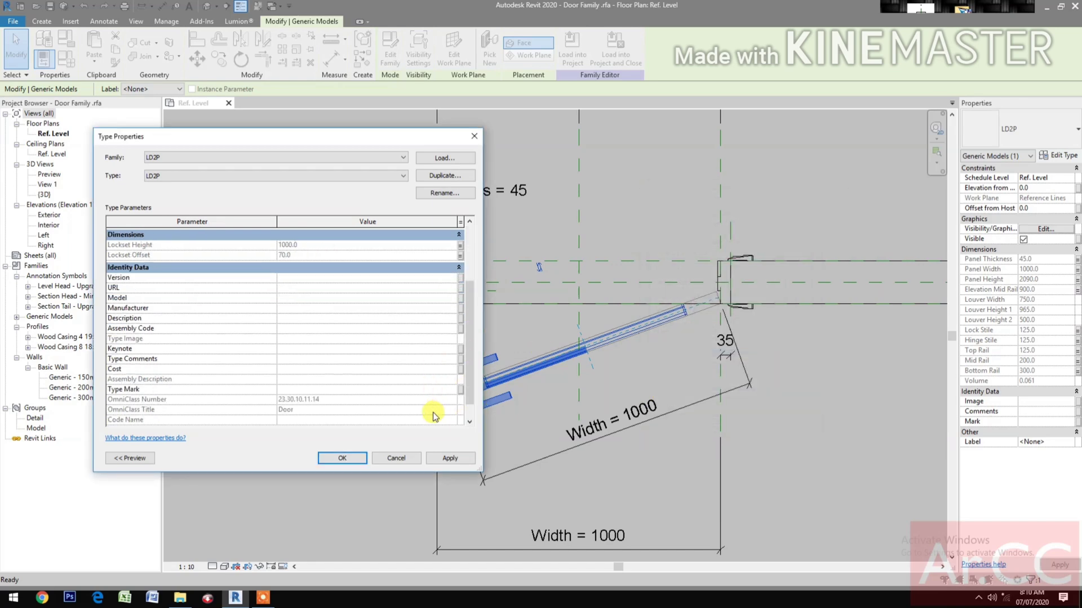
{"action": "left_click", "coordinate": [351, 459]}
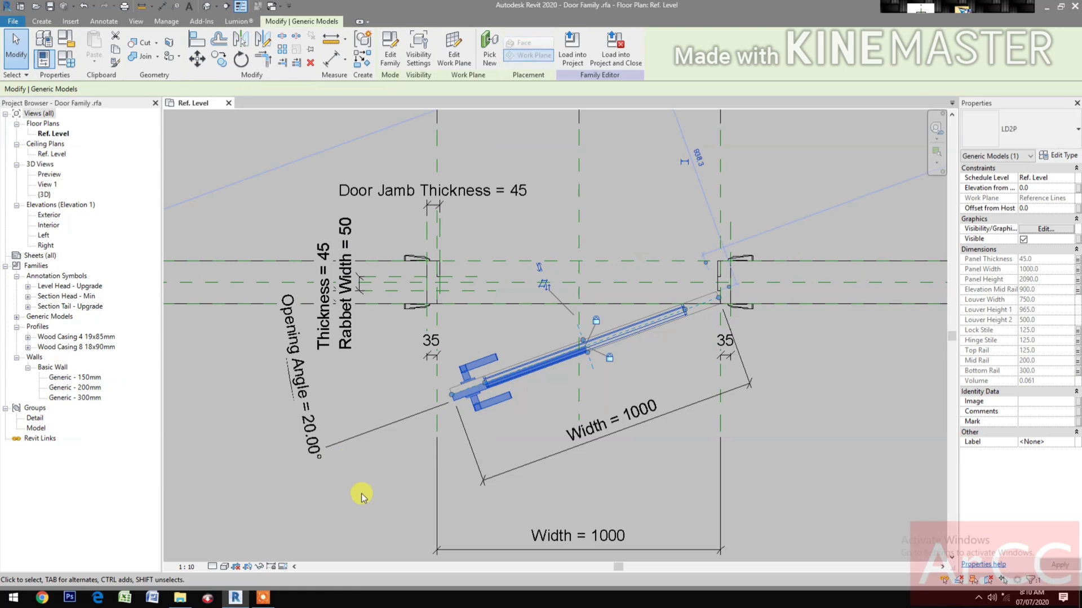
{"action": "left_click", "coordinate": [340, 461]}
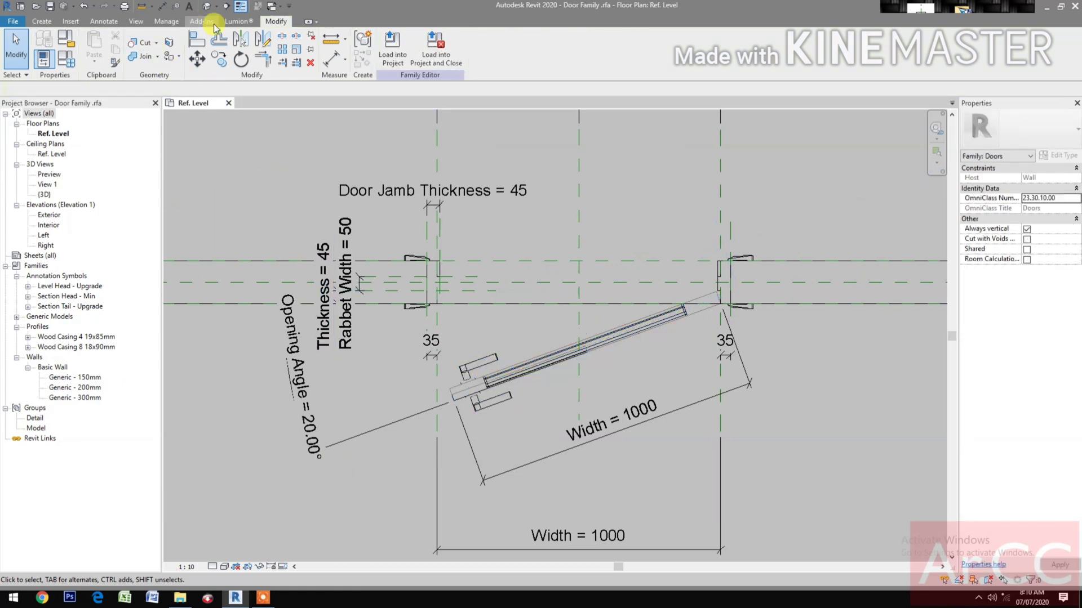
Open the 3D view and temporarily hide the plain door slab extrusion that overlaps the louvered panel
{"action": "left_click", "coordinate": [210, 8]}
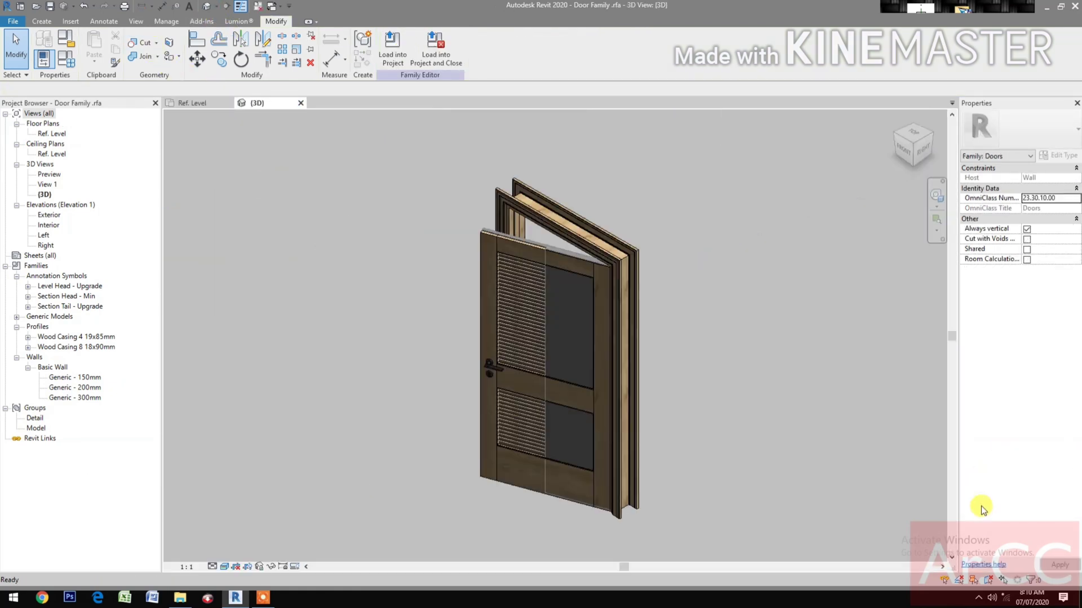
{"action": "middle_click_drag", "start_coordinate": [699, 460], "coordinate": [889, 454]}
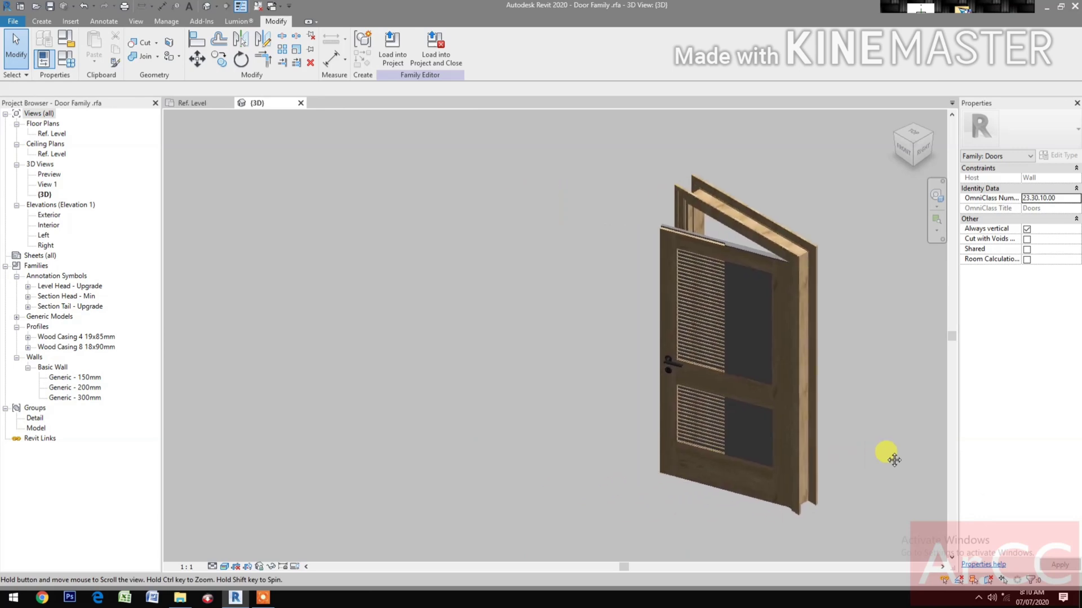
{"action": "left_click", "coordinate": [731, 442]}
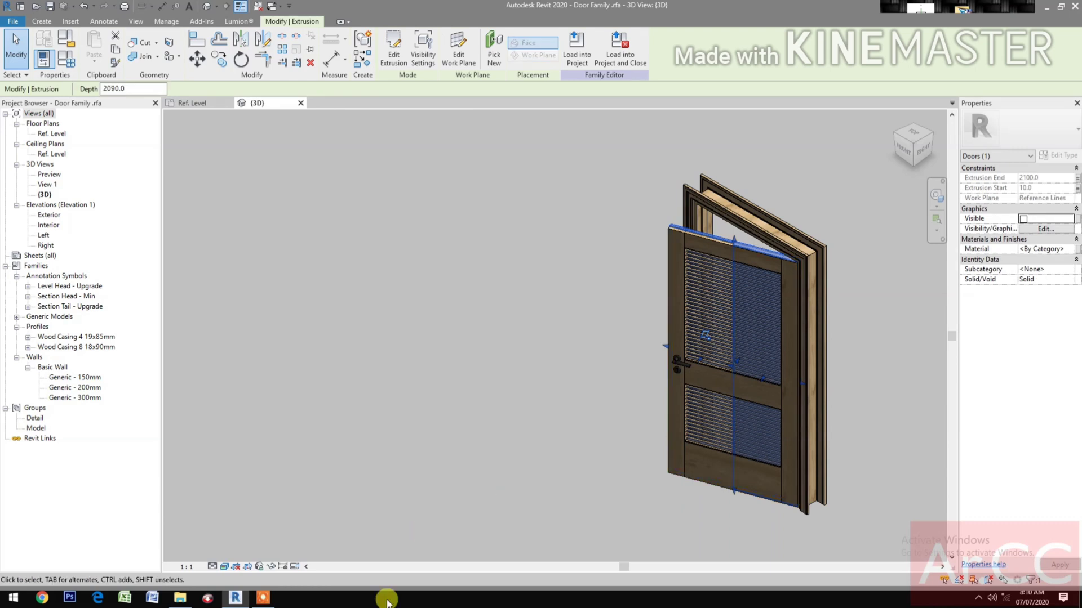
{"action": "left_click", "coordinate": [273, 567]}
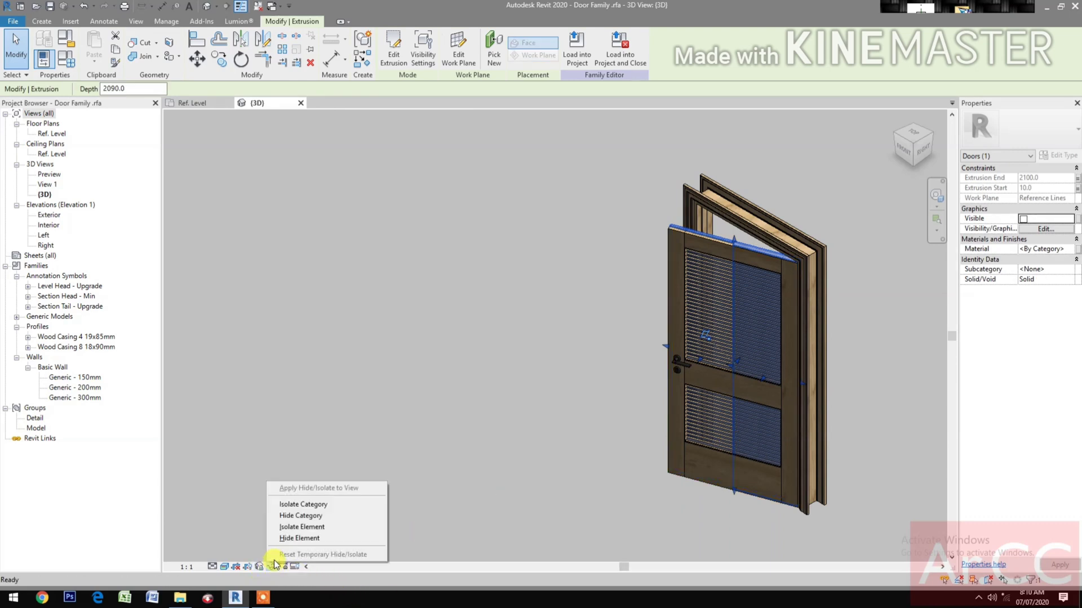
{"action": "left_click", "coordinate": [302, 539]}
{"action": "middle_click_drag", "start_coordinate": [355, 535], "coordinate": [420, 534], "text": "shift"}
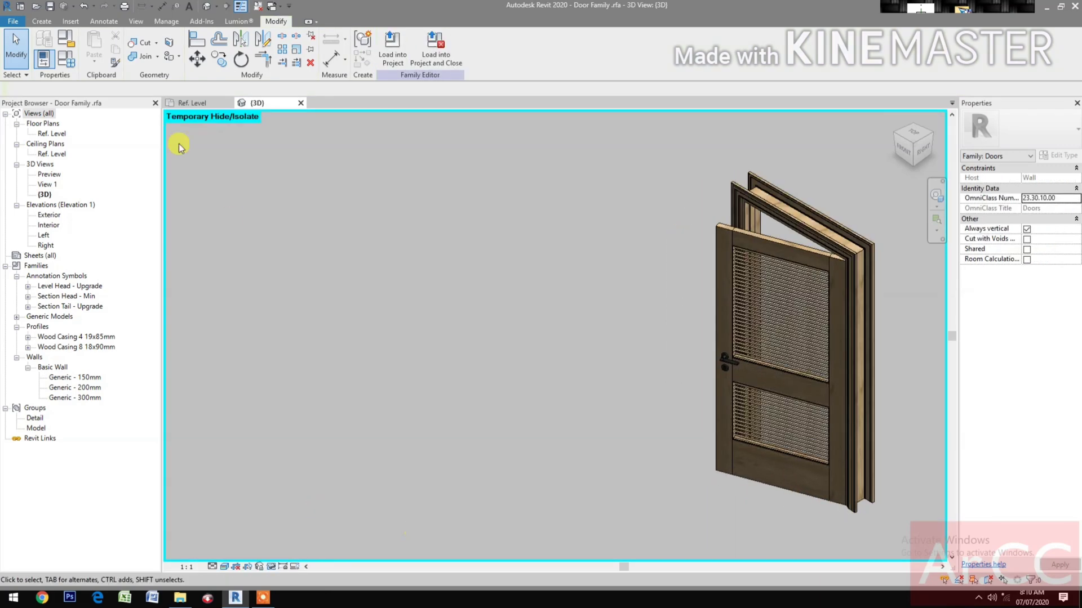
Set the door family's Width to 900 in the family types and apply it
{"action": "left_click", "coordinate": [74, 62]}
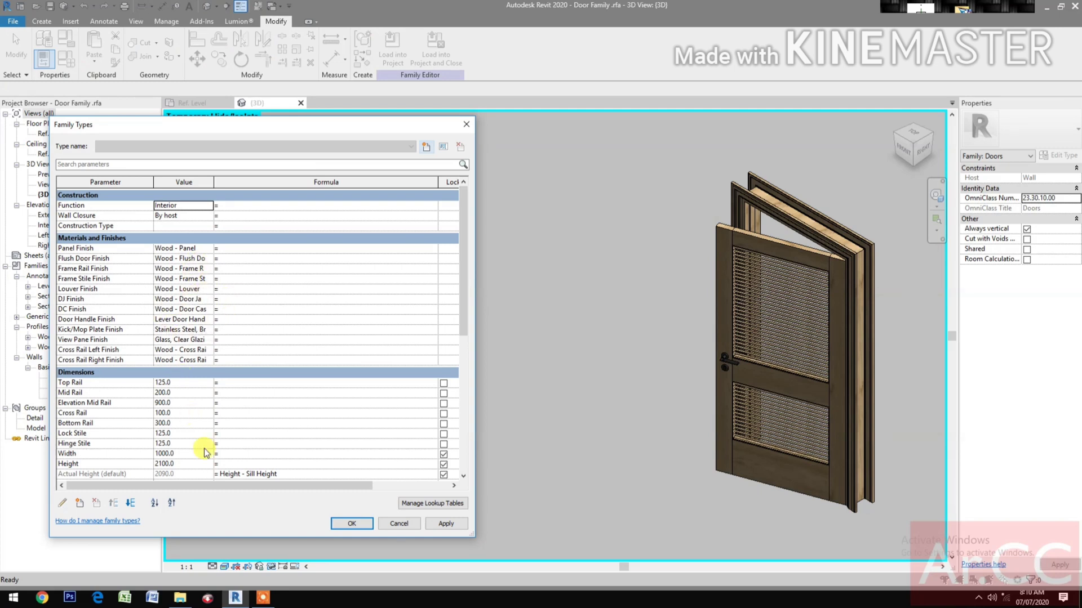
{"action": "scroll", "coordinate": [206, 450], "scroll_direction": "down", "scroll_amount": 3}
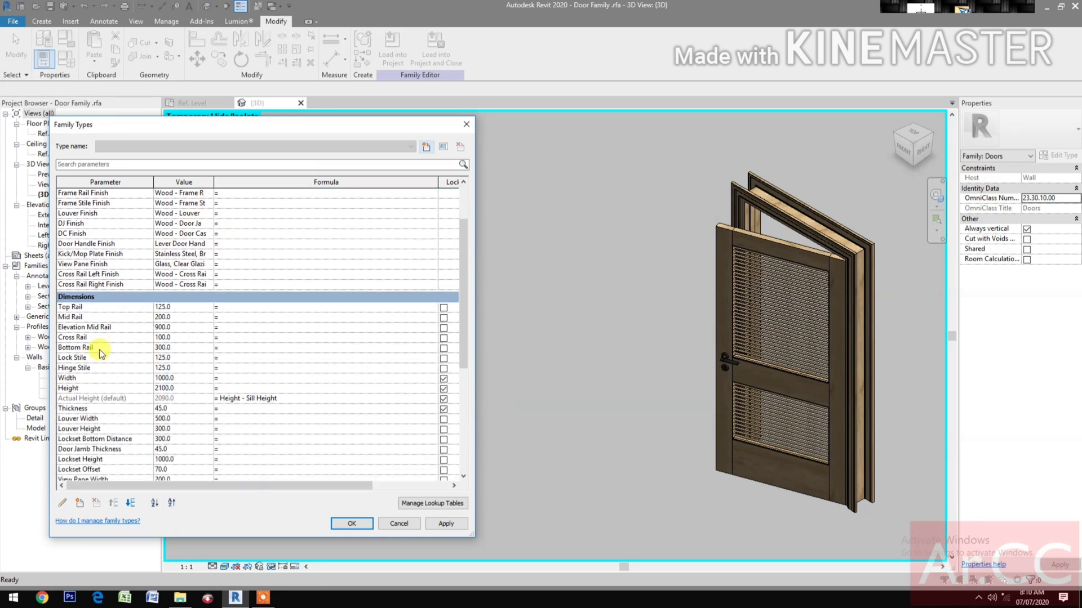
{"action": "scroll", "coordinate": [113, 454], "scroll_direction": "down", "scroll_amount": 2}
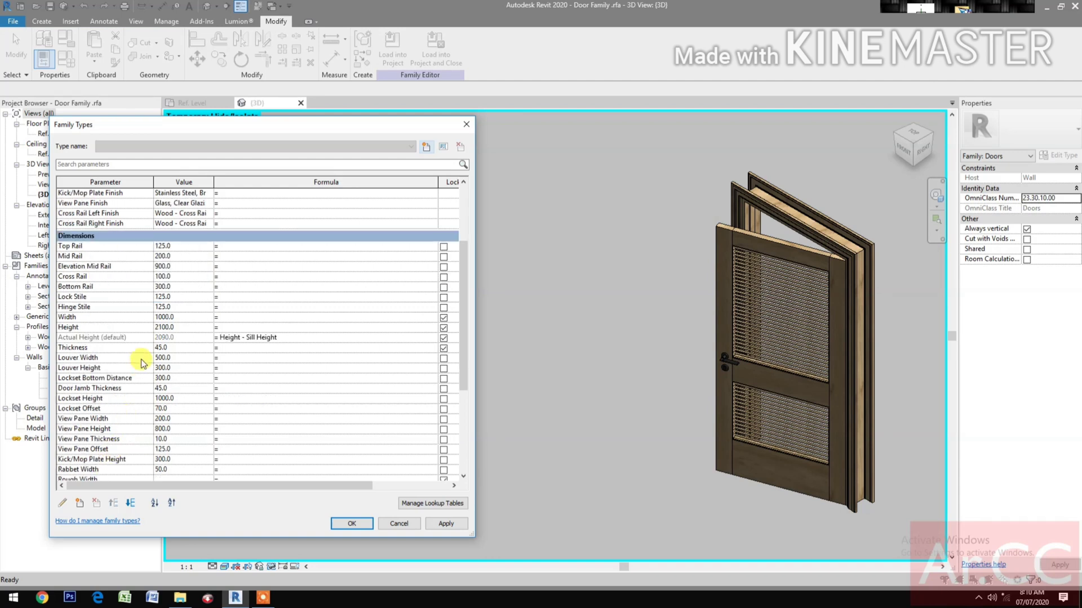
{"action": "left_click", "coordinate": [195, 315]}
{"action": "type", "text": "900"}
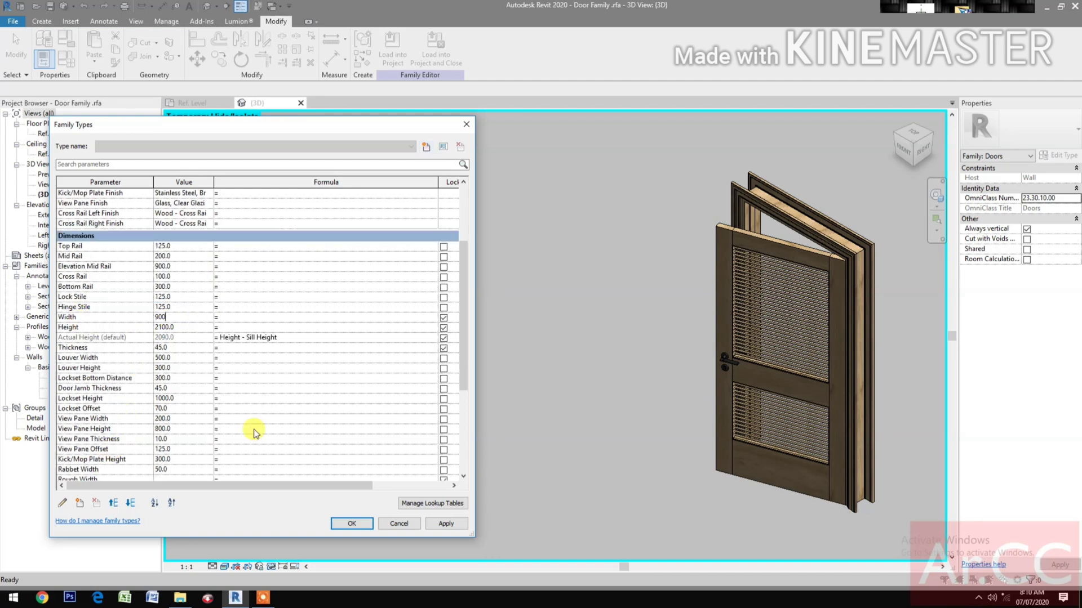
{"action": "left_click", "coordinate": [443, 525]}
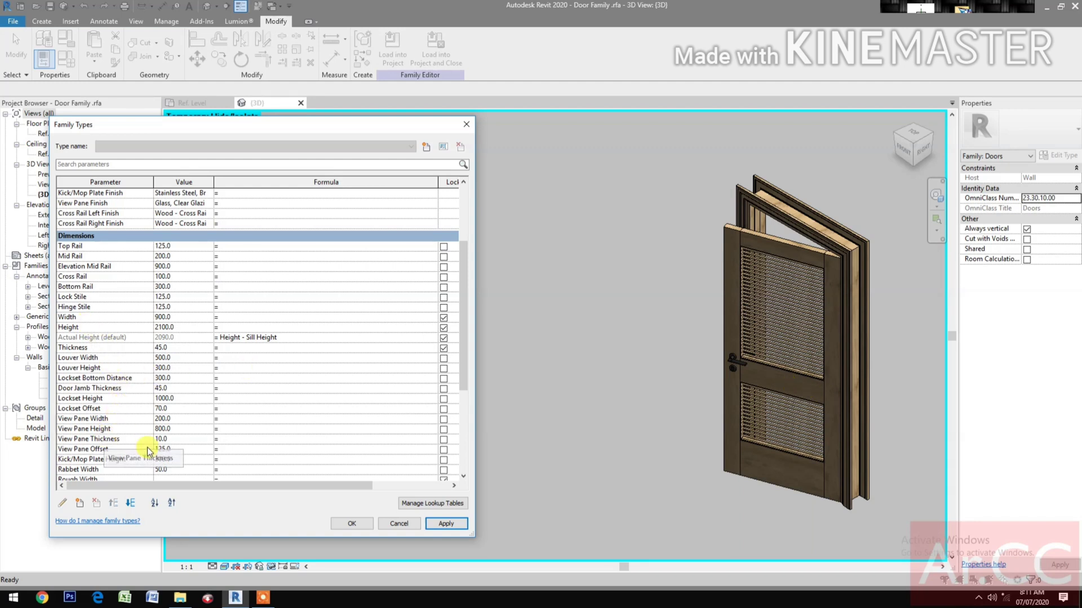
Set the Mid Rail dimension to 150 and apply it to the door
{"action": "scroll", "coordinate": [142, 434], "scroll_direction": "down", "scroll_amount": 2}
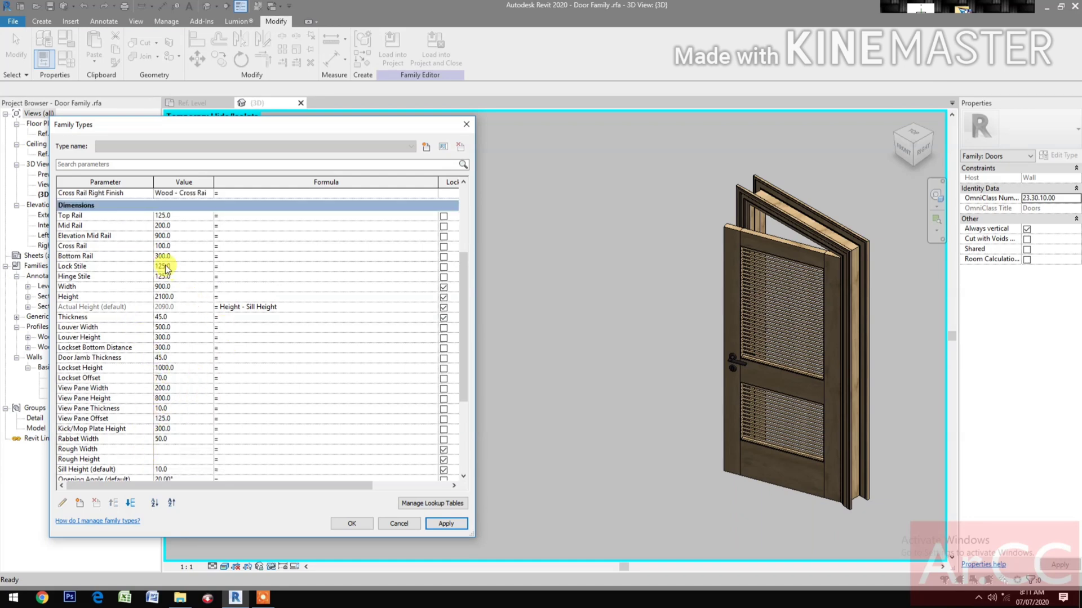
{"action": "left_click", "coordinate": [195, 226]}
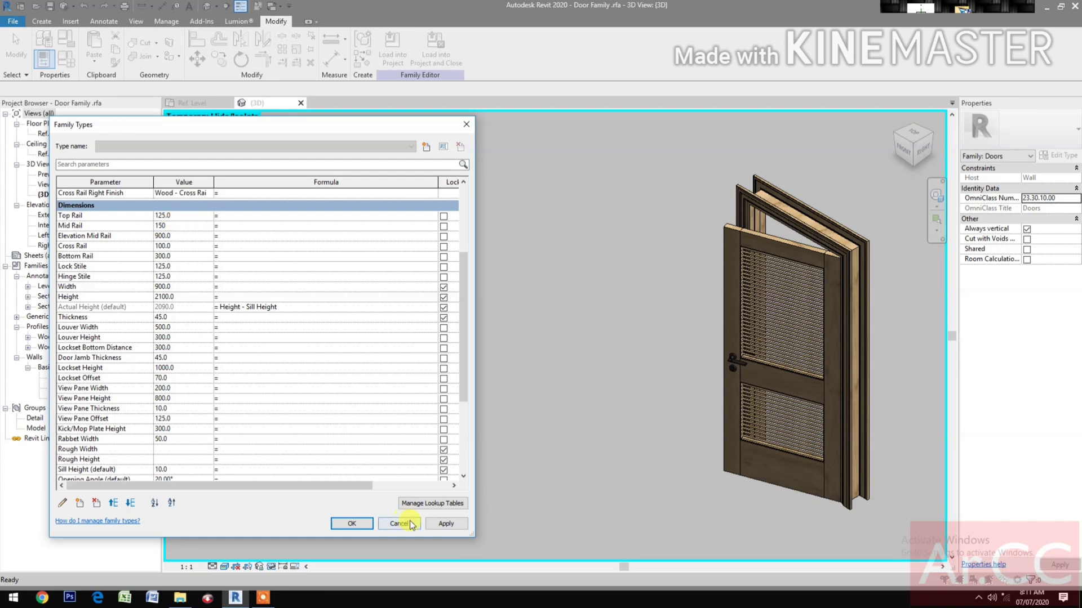
{"action": "left_click", "coordinate": [446, 525]}
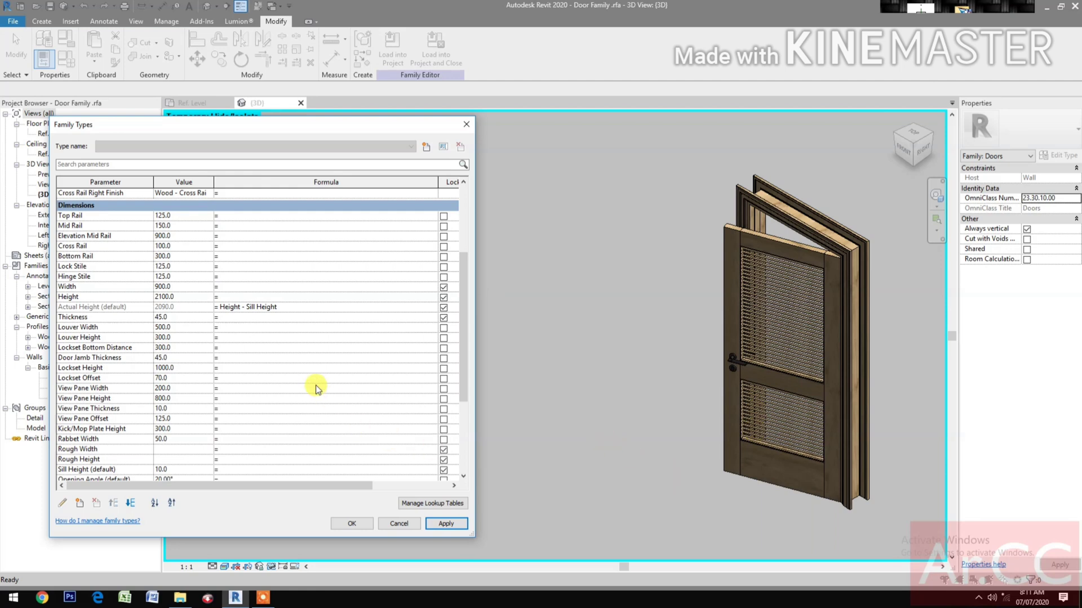
Test the leaf's swing by applying an Opening Angle of 90° followed by 45°
{"action": "scroll", "coordinate": [321, 397], "scroll_direction": "down", "scroll_amount": 6}
{"action": "left_click", "coordinate": [191, 304]}
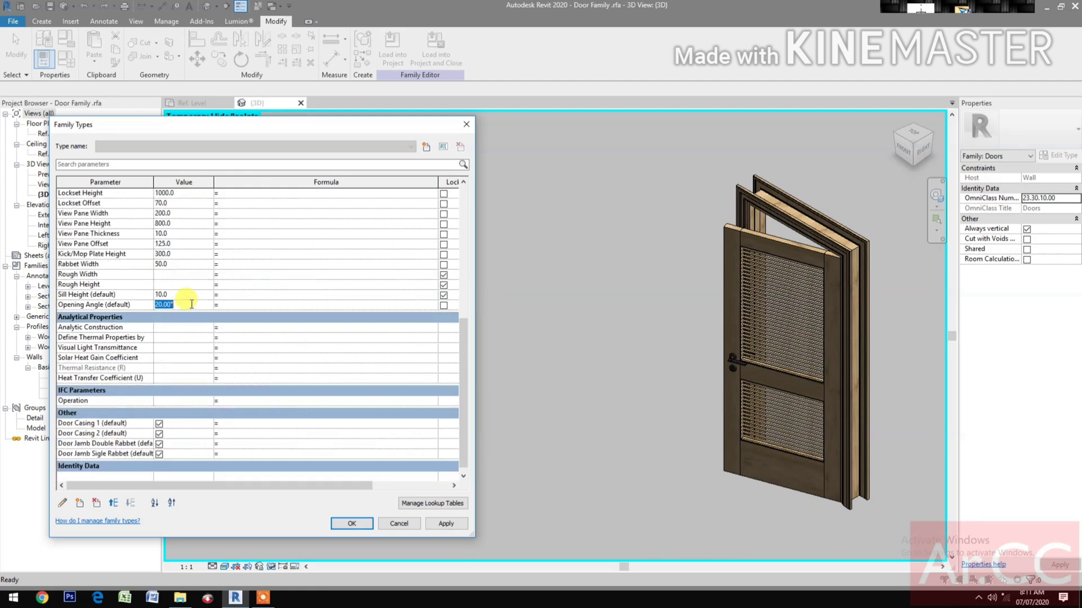
{"action": "type", "text": "90"}
{"action": "left_click", "coordinate": [446, 524]}
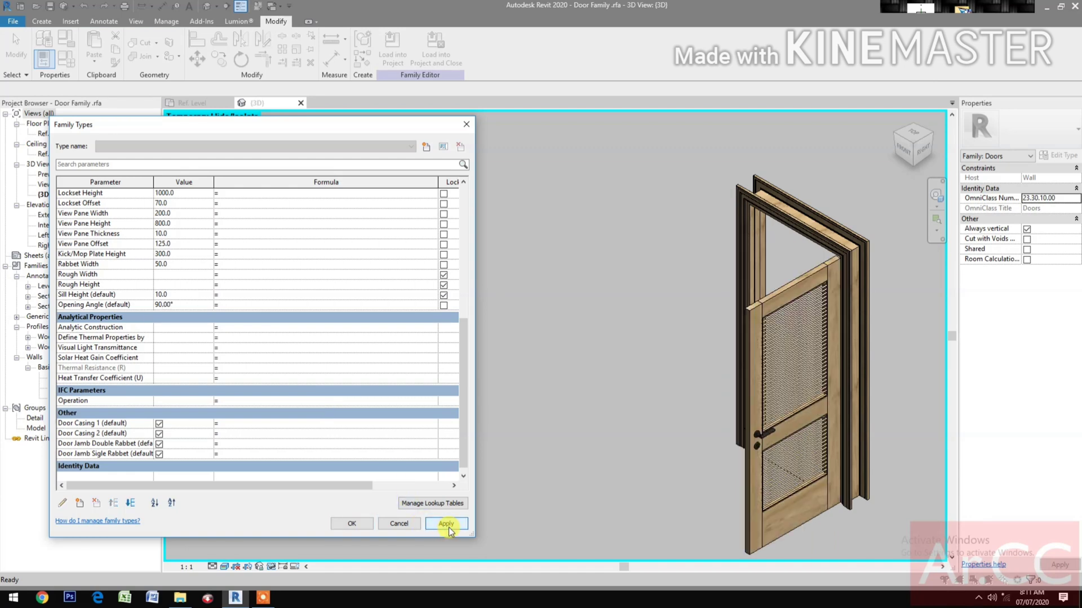
{"action": "left_click", "coordinate": [190, 305]}
{"action": "type", "text": "45"}
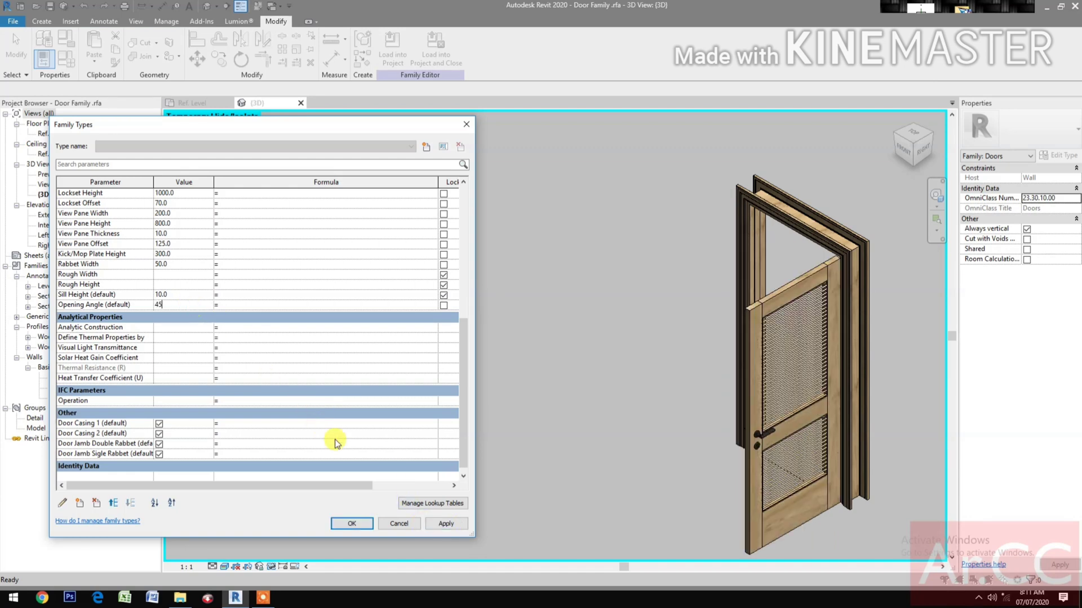
{"action": "left_click", "coordinate": [455, 525]}
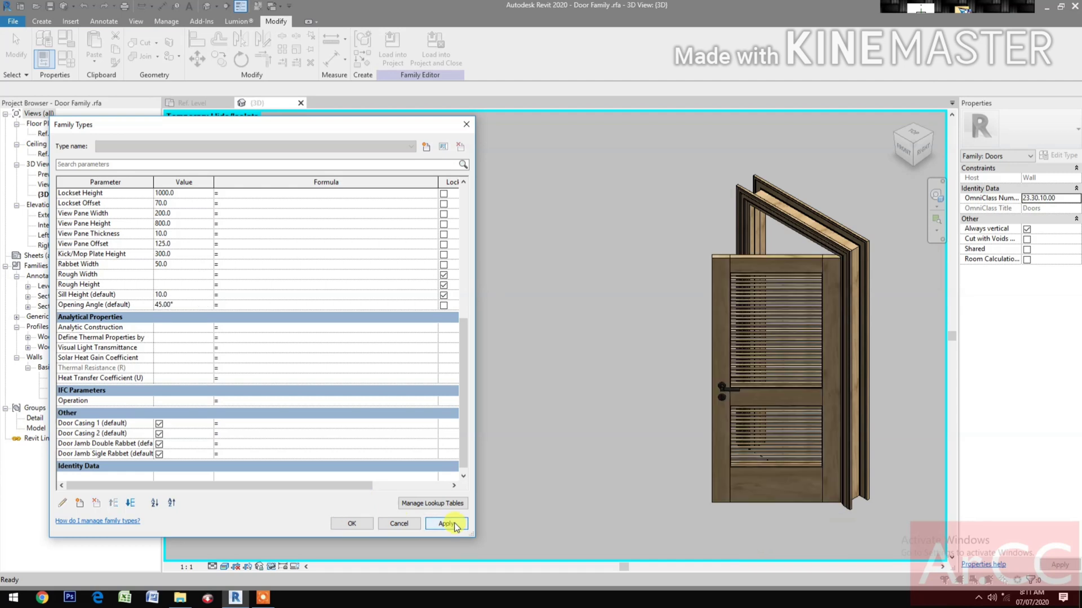
Set the Opening Angle to 0° to close the door leaf and accept the family types
{"action": "left_click", "coordinate": [188, 304]}
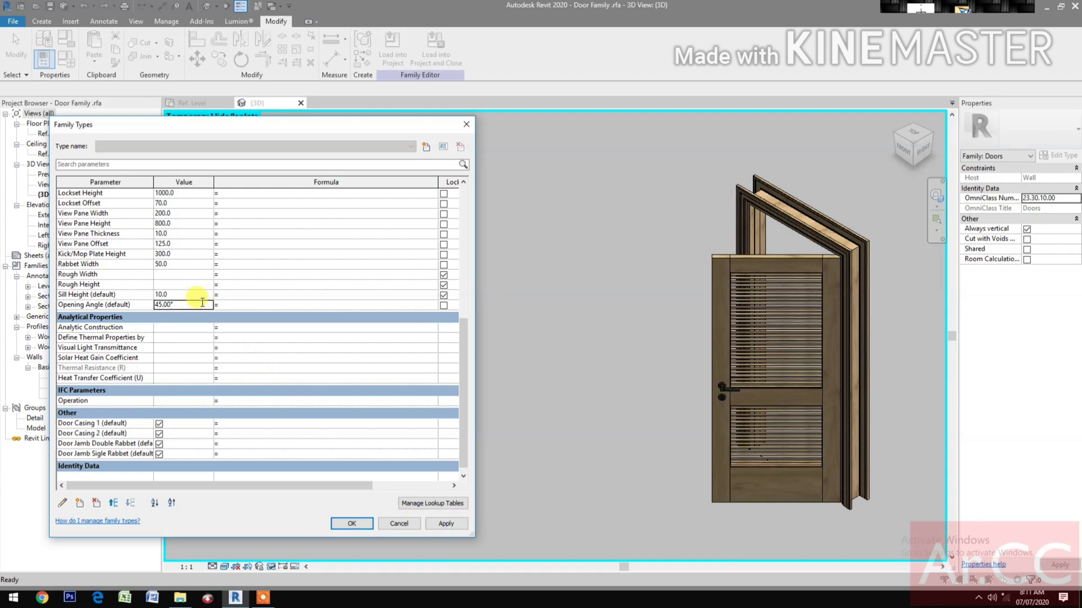
{"action": "type", "text": "0"}
{"action": "left_click", "coordinate": [433, 524]}
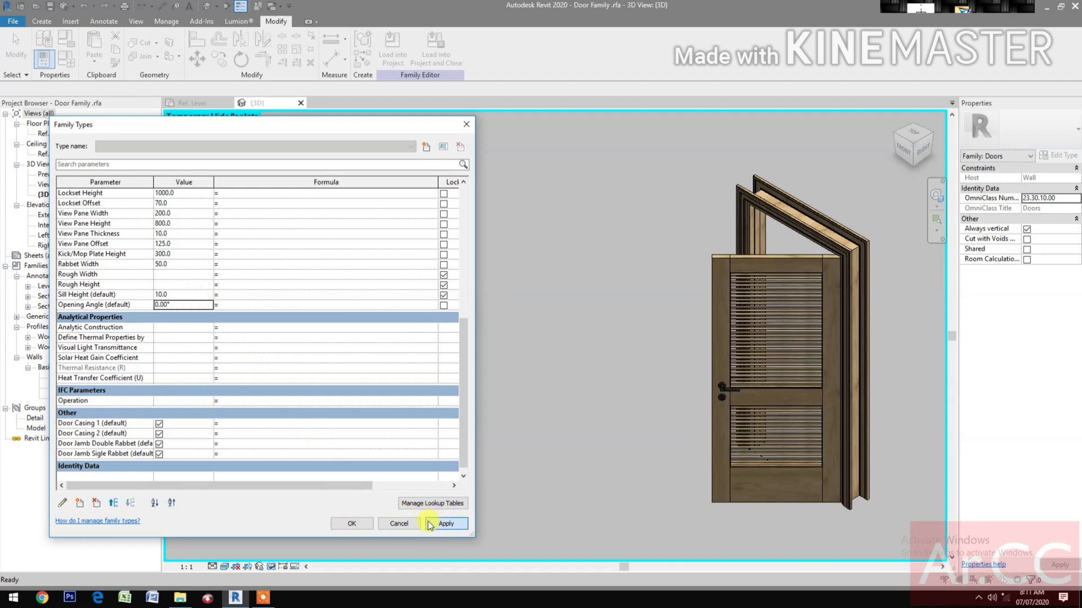
{"action": "left_click", "coordinate": [353, 524]}
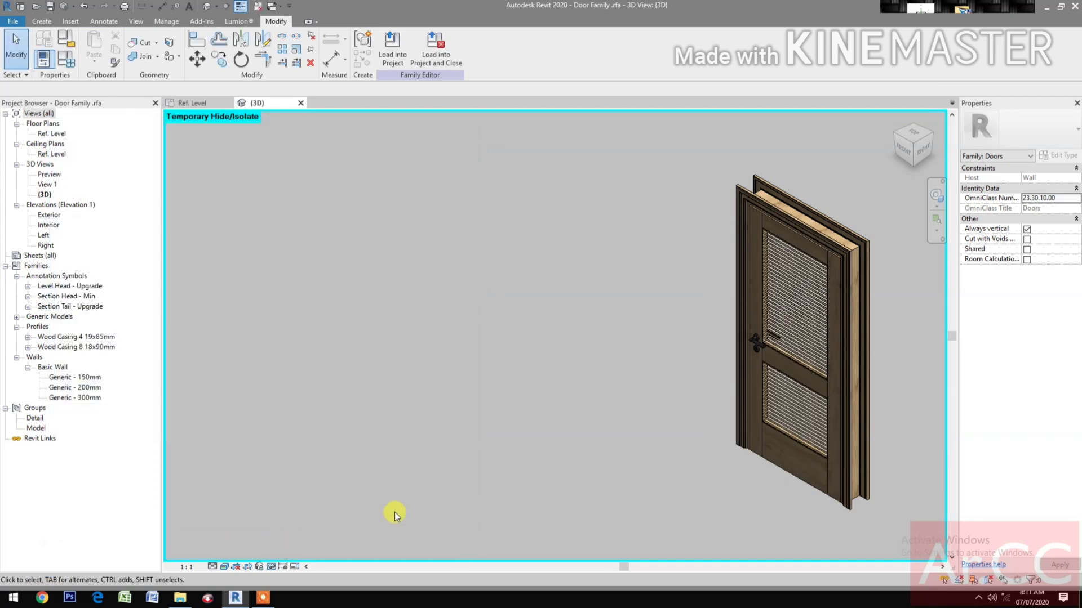